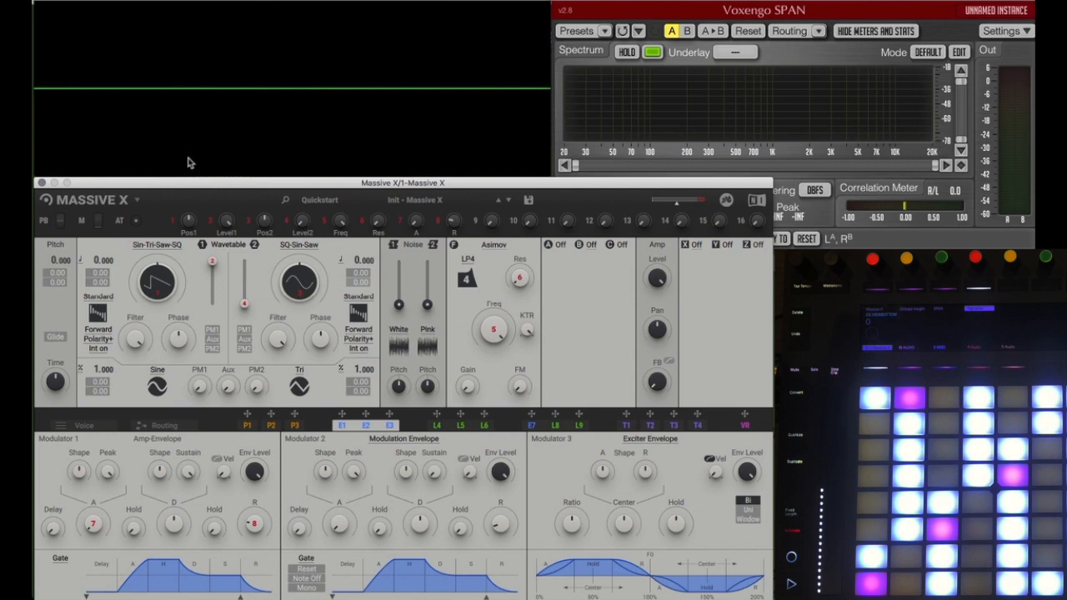
# Step: Show the Massive X user preset folder in Finder and return to the synthesizer window
pyautogui.click(139, 202)
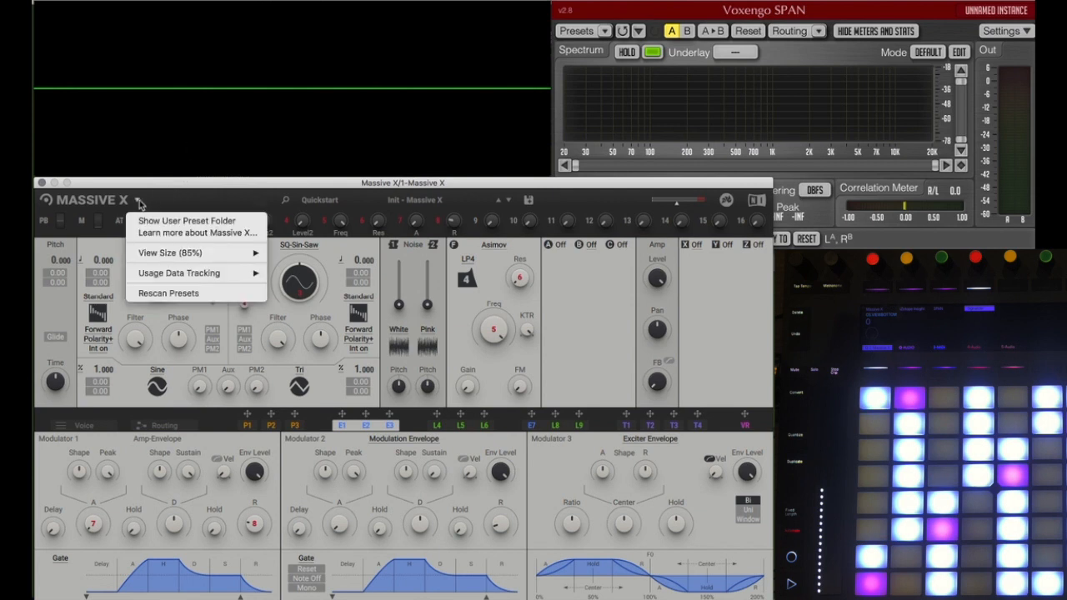
pyautogui.moveTo(155, 256)
pyautogui.moveTo(241, 274)
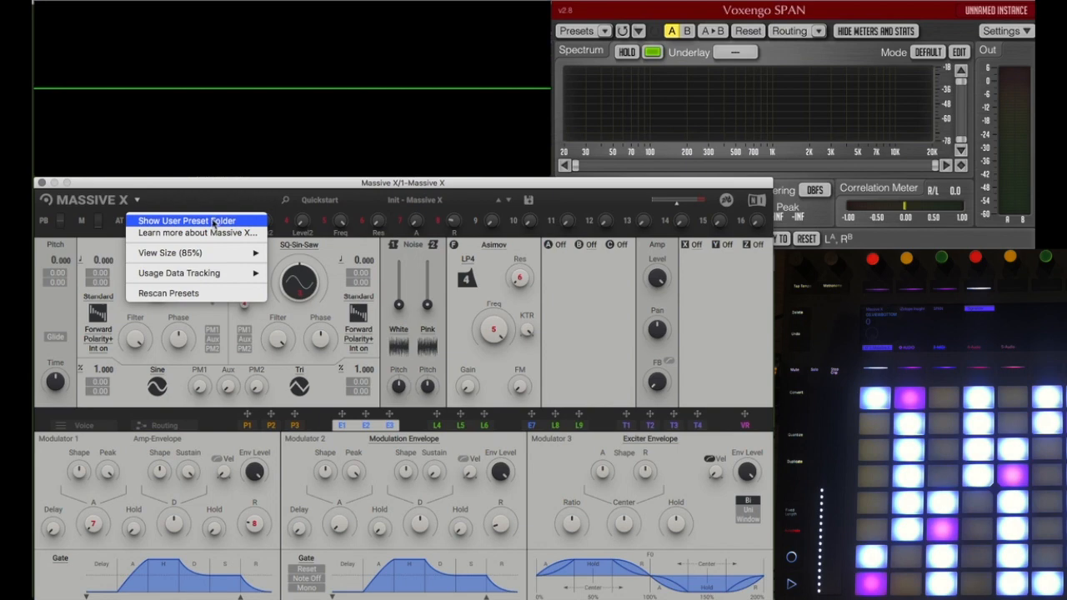
pyautogui.click(214, 221)
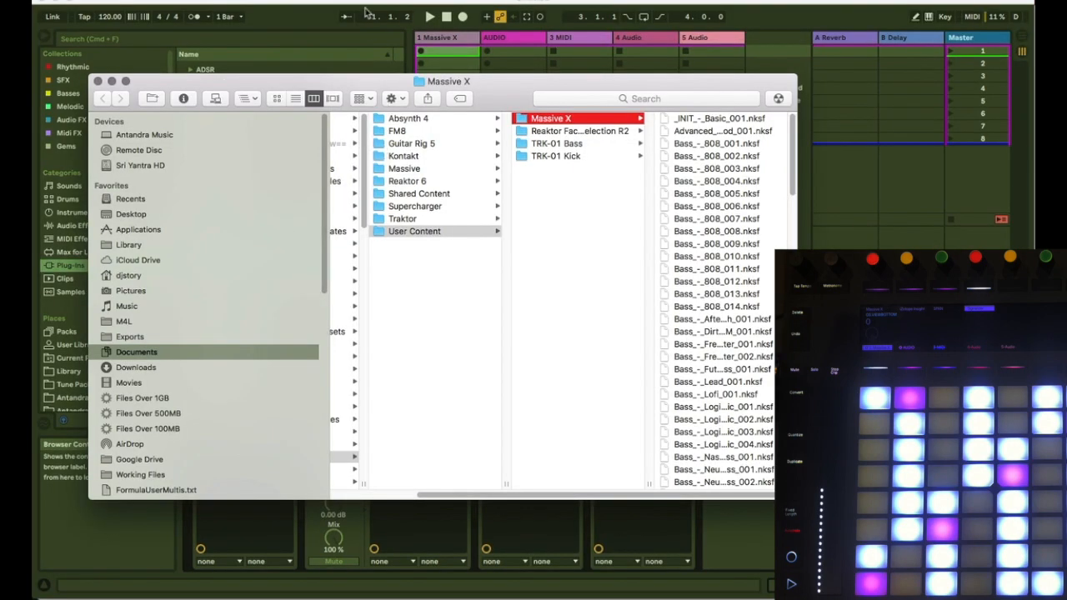
pyautogui.click(355, 5)
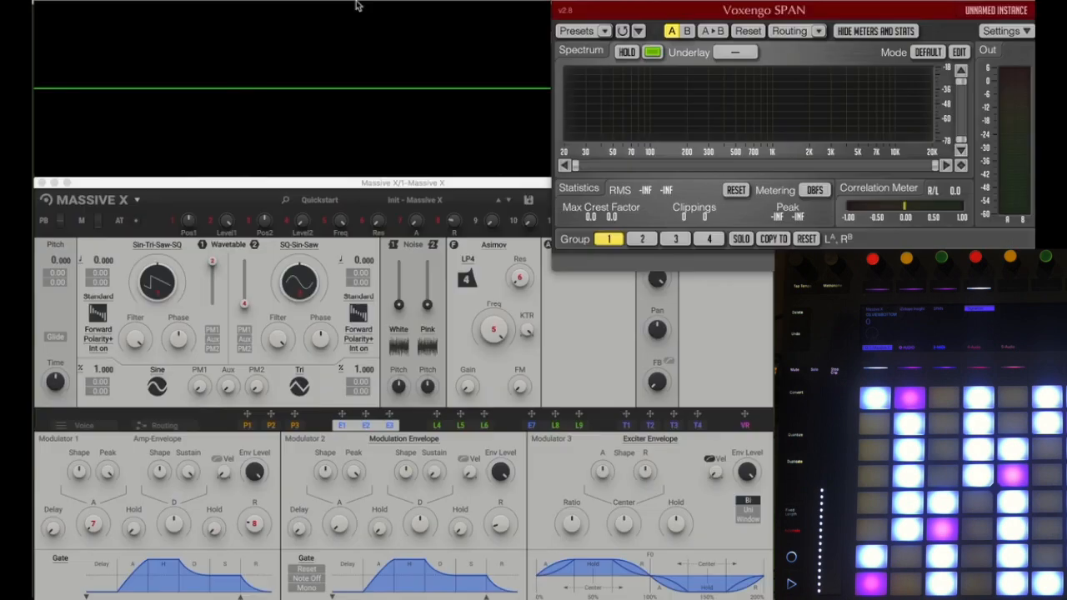
pyautogui.click(220, 206)
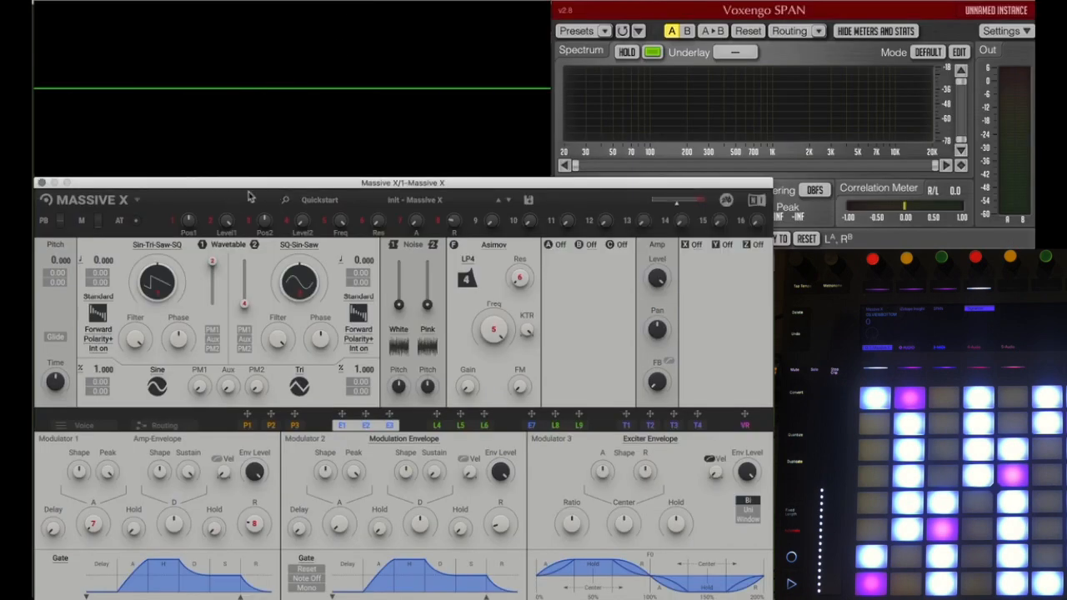
# Step: Browse the Guitar, Organ, Piano / Keys, Soundscapes and User preset categories, including both pages of User presets, and close the browser
pyautogui.click(288, 202)
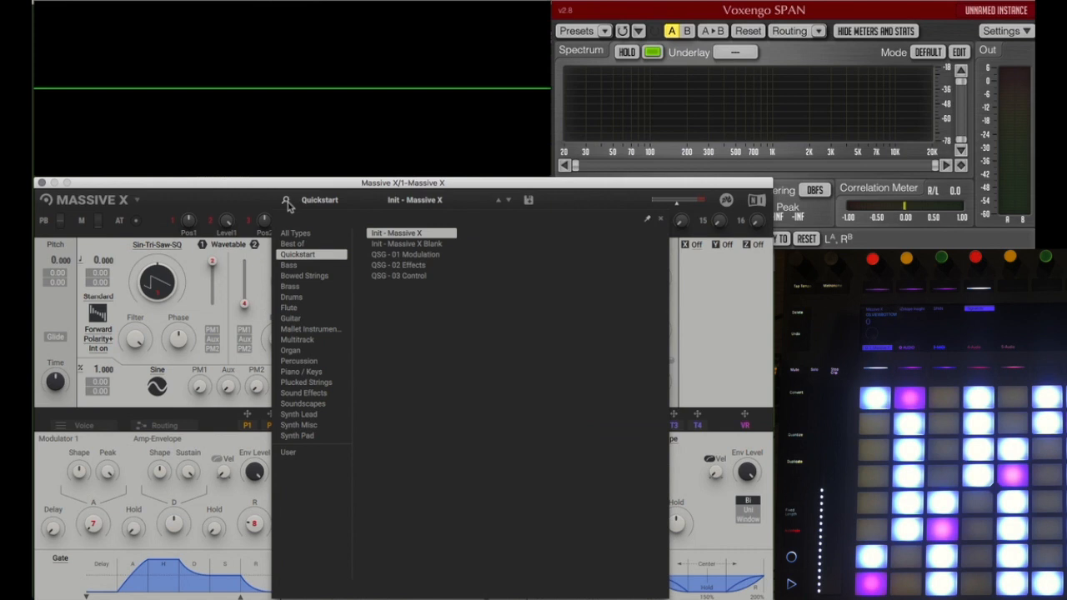
pyautogui.click(291, 319)
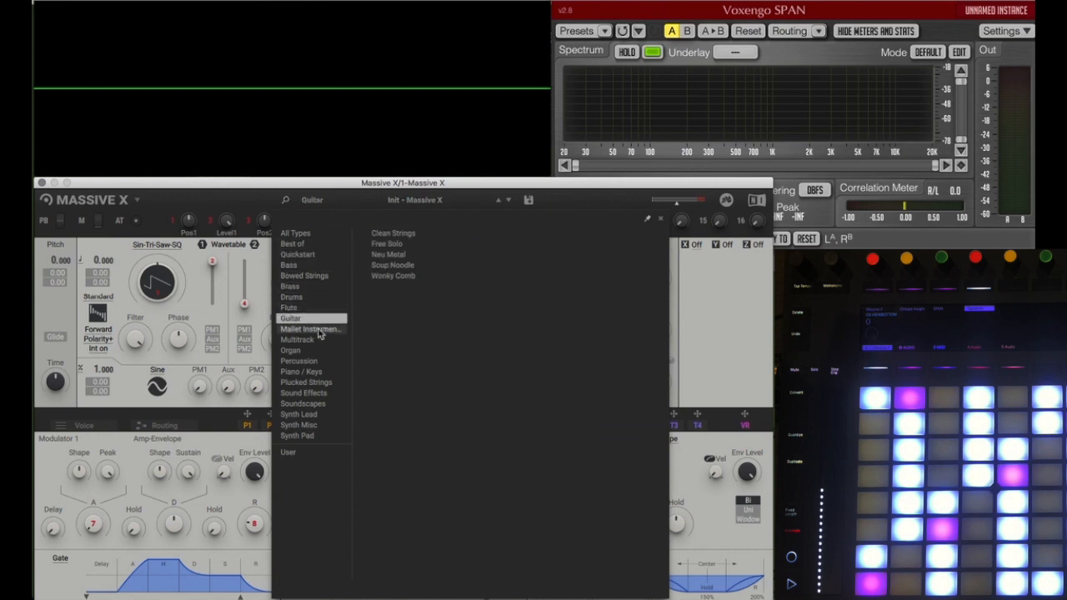
pyautogui.click(304, 350)
pyautogui.click(305, 371)
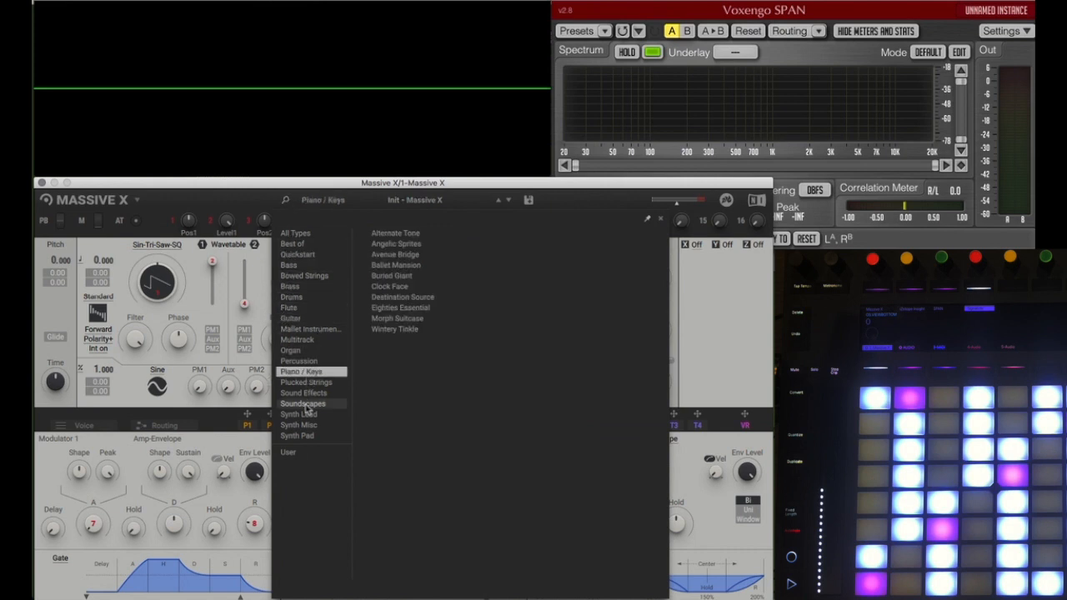
pyautogui.click(306, 405)
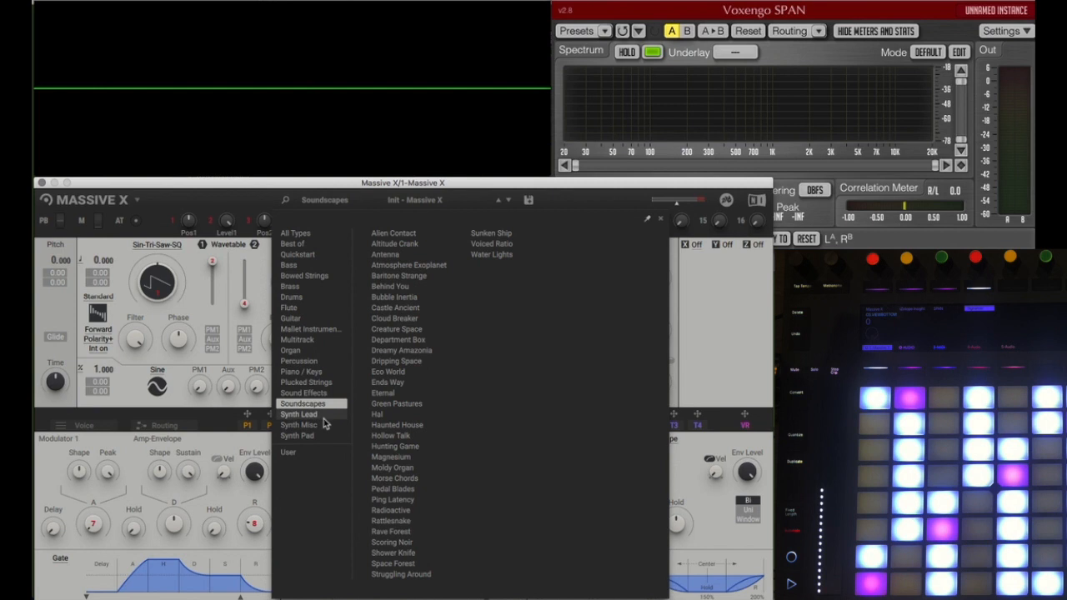
pyautogui.click(292, 453)
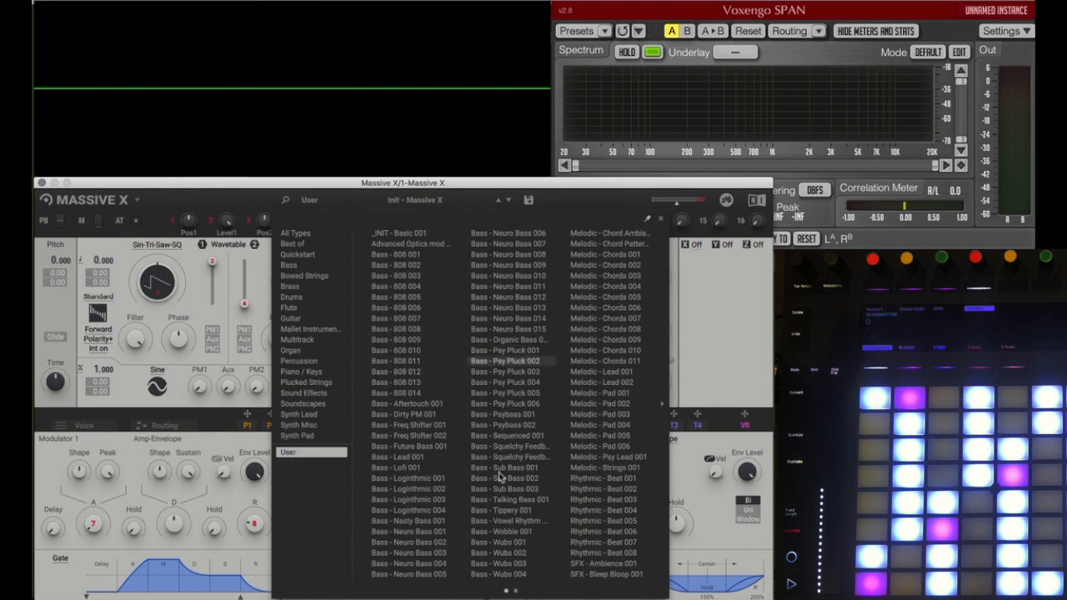
pyautogui.click(516, 591)
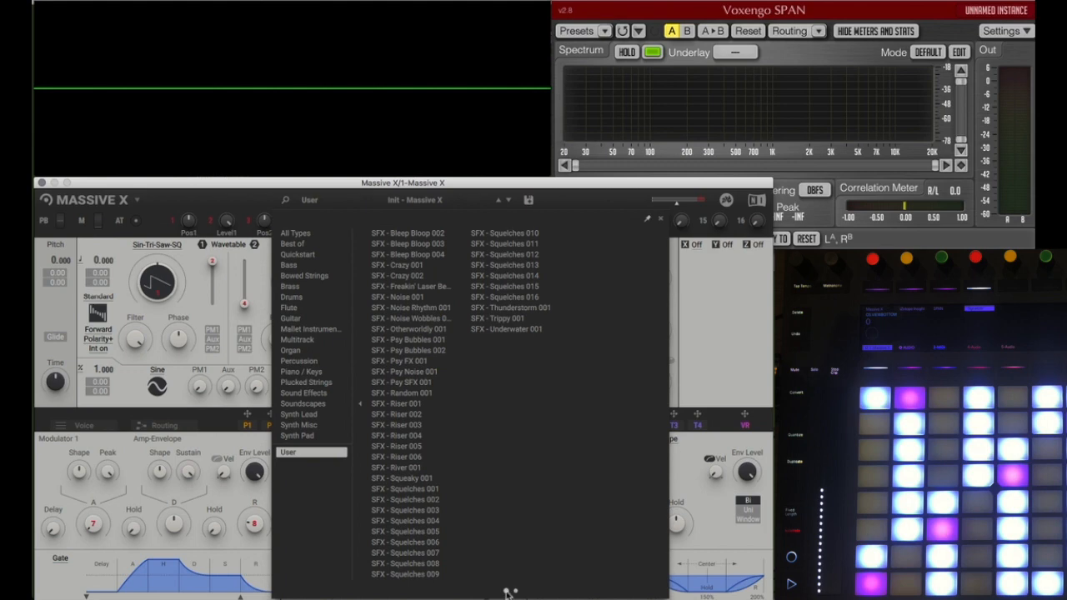
pyautogui.click(506, 591)
pyautogui.click(516, 591)
pyautogui.click(569, 191)
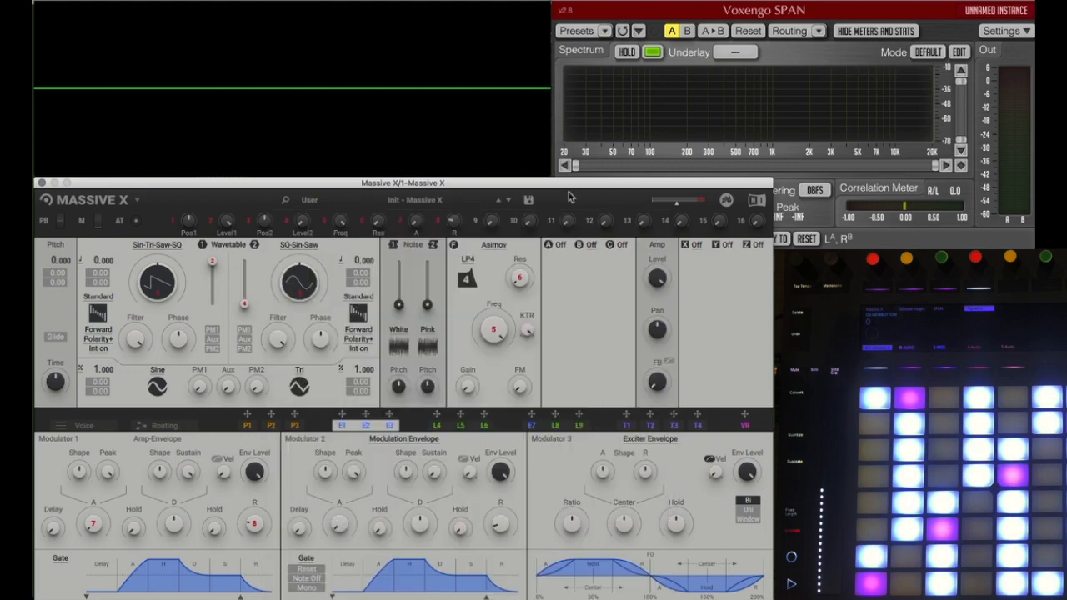
# Step: Step to the next and previous preset, and reload the Init - Massive X preset from the Quickstart category
pyautogui.click(509, 201)
pyautogui.click(498, 202)
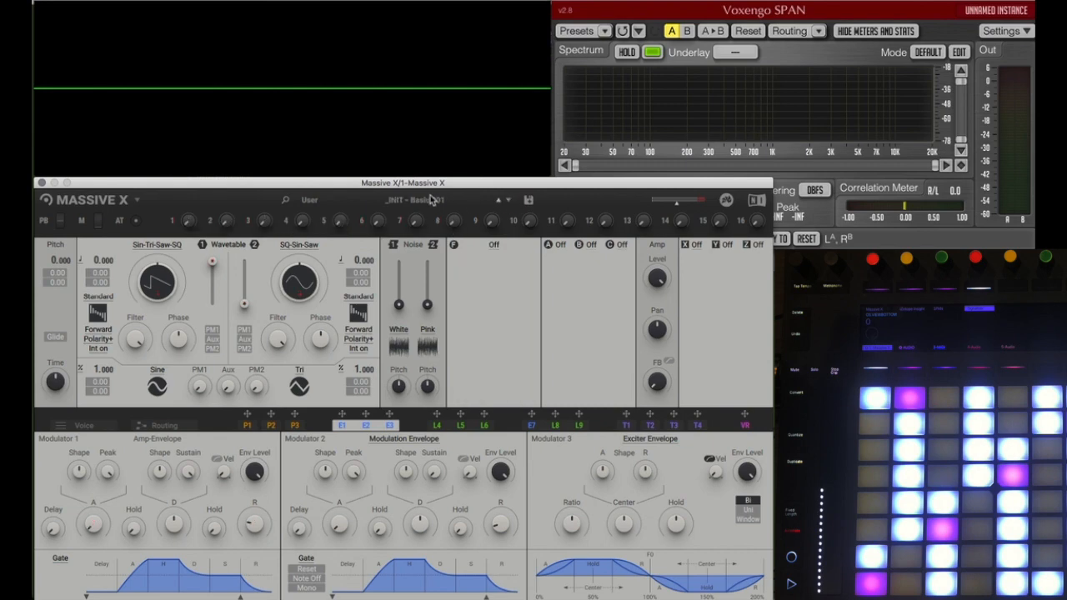
pyautogui.click(419, 202)
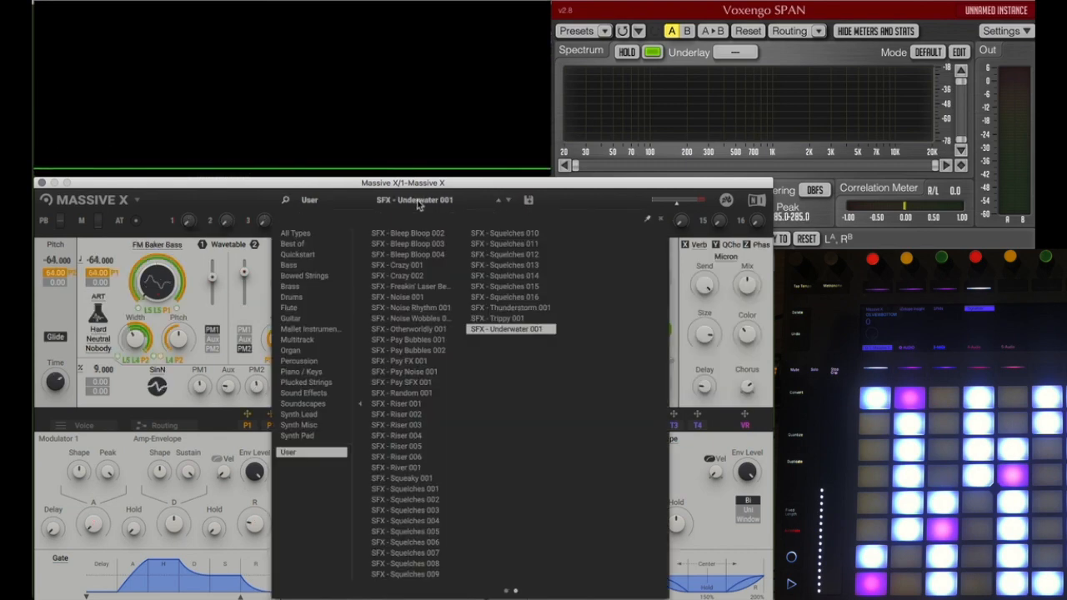
pyautogui.click(315, 254)
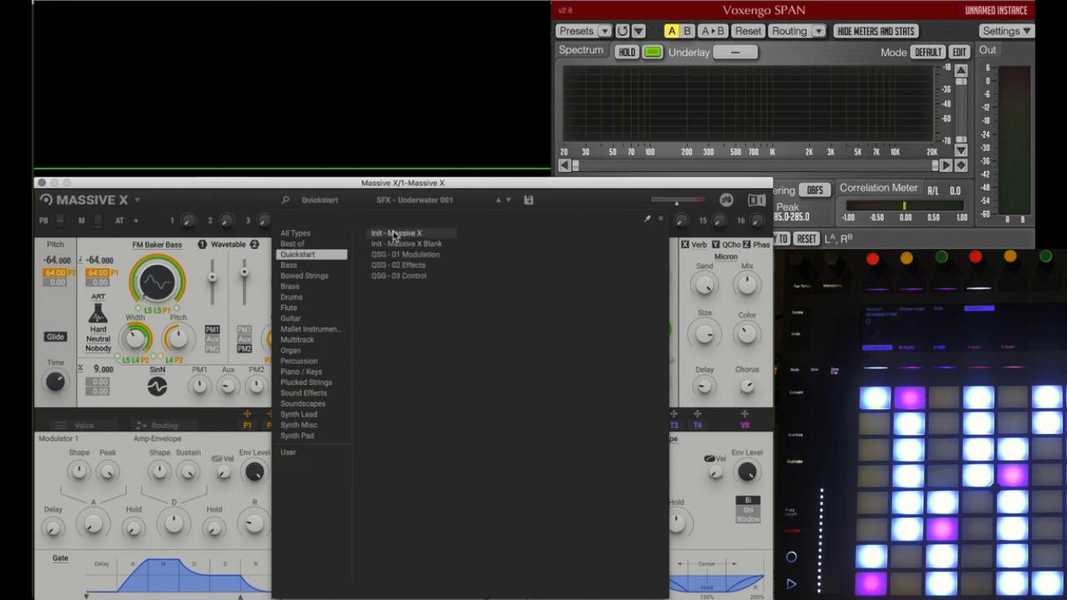
pyautogui.click(394, 236)
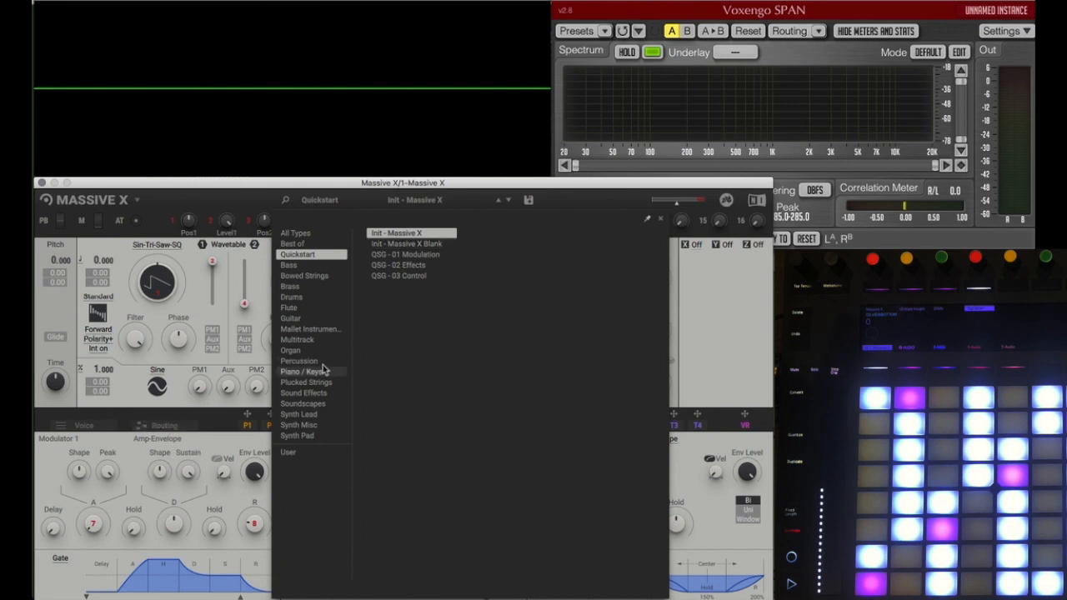
pyautogui.click(373, 197)
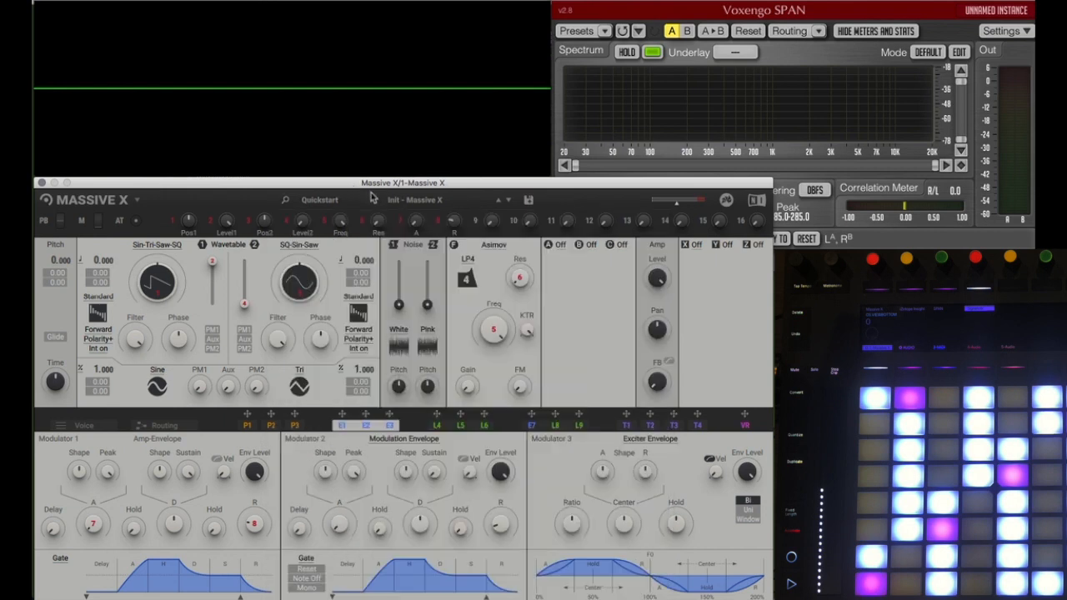
pyautogui.click(528, 202)
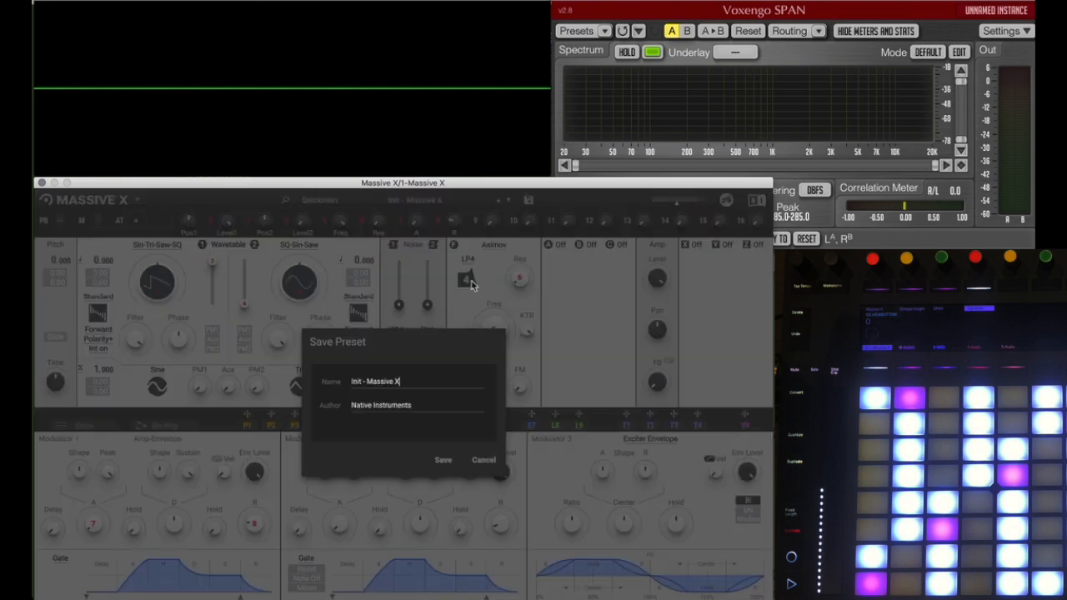
pyautogui.moveTo(408, 382); pyautogui.dragTo(333, 384)
pyautogui.write('Bass - Sub Bass 001')
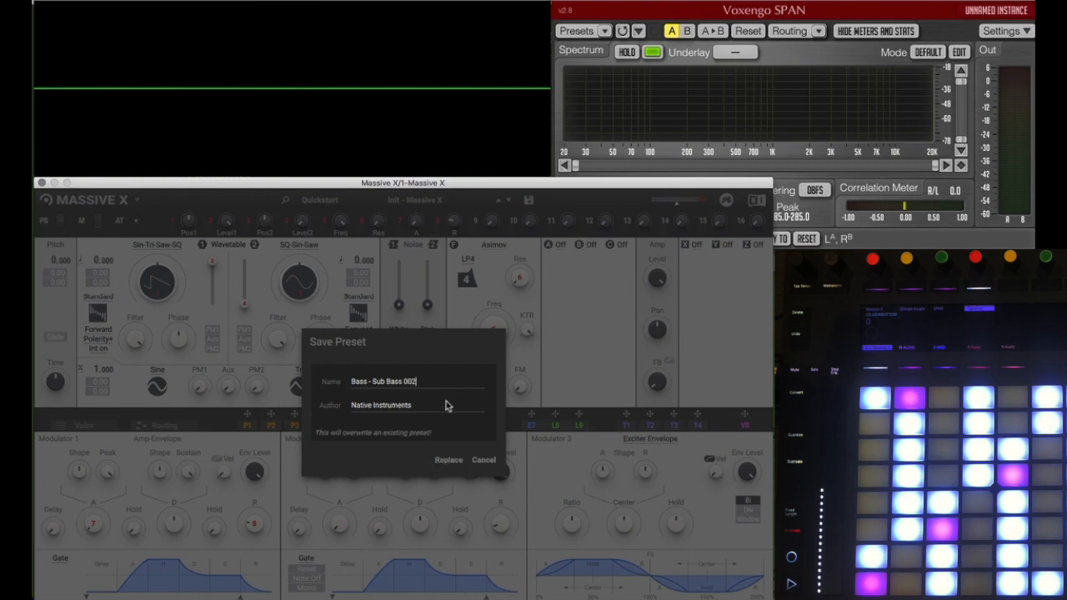
pyautogui.press('BackSpace')
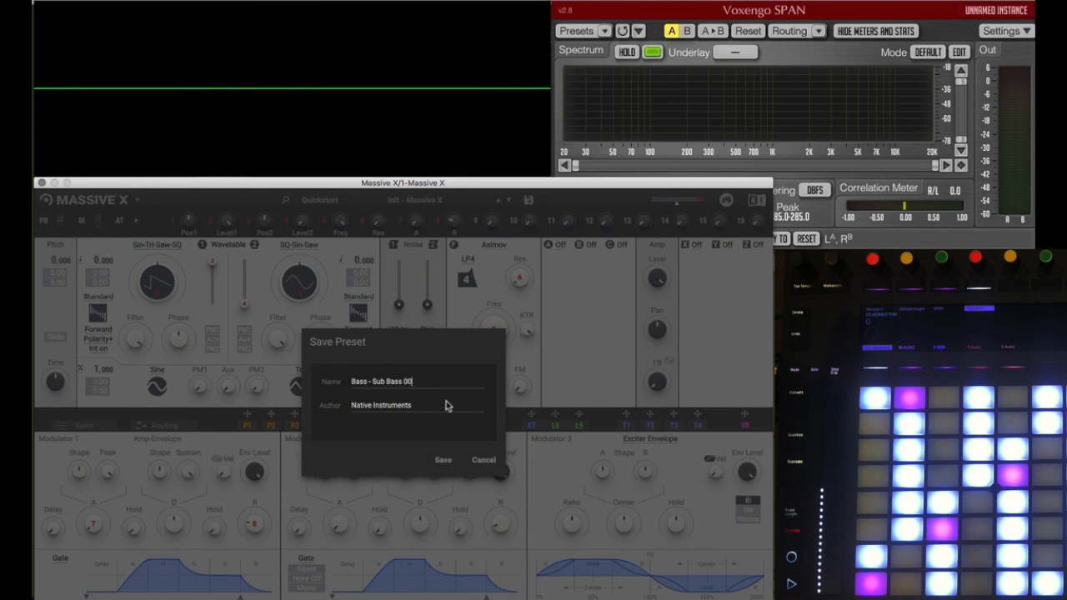
pyautogui.click(483, 461)
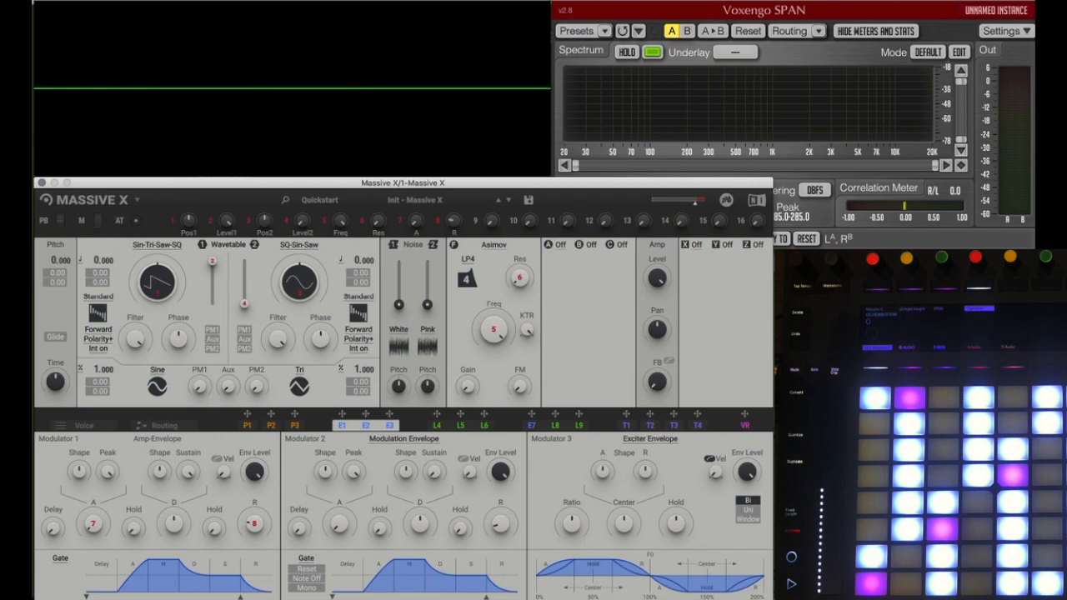
# Step: Try the mod wheel as a modulation source for the Pitch section and remove all of its modulations
pyautogui.moveTo(80, 221); pyautogui.dragTo(72, 277)
pyautogui.moveTo(81, 221); pyautogui.dragTo(73, 275)
pyautogui.rightClick(82, 221)
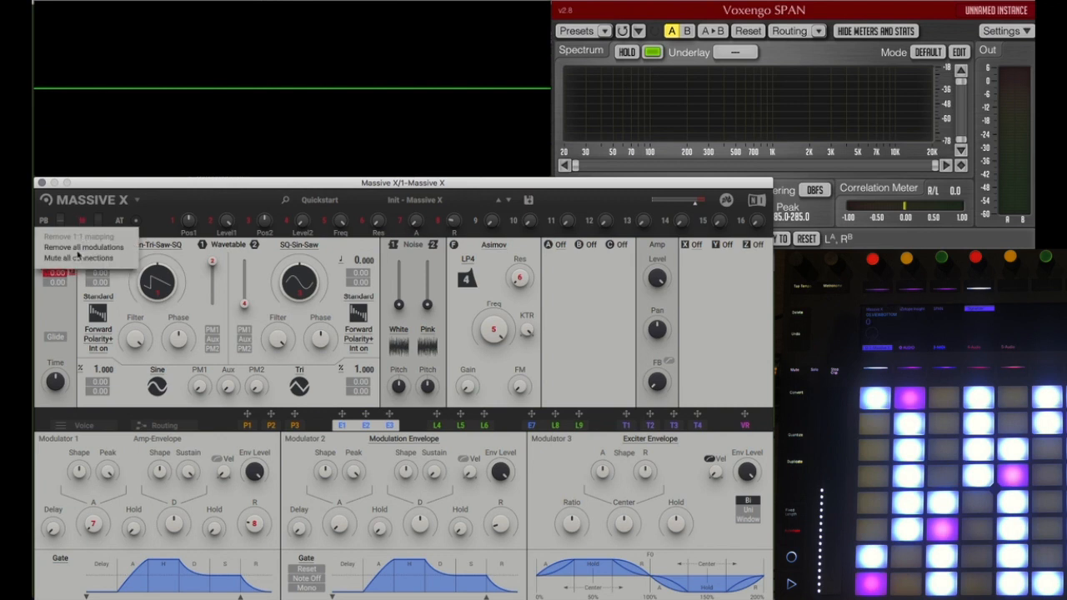
pyautogui.click(79, 248)
# Step: Map the mod wheel directly to the first oscillator's wavetable position and move the wheel
pyautogui.moveTo(81, 221); pyautogui.dragTo(155, 285)
pyautogui.moveTo(98, 222)
pyautogui.mouseDown()
pyautogui.moveTo(99, 209)
pyautogui.moveTo(99, 219)
pyautogui.mouseUp()
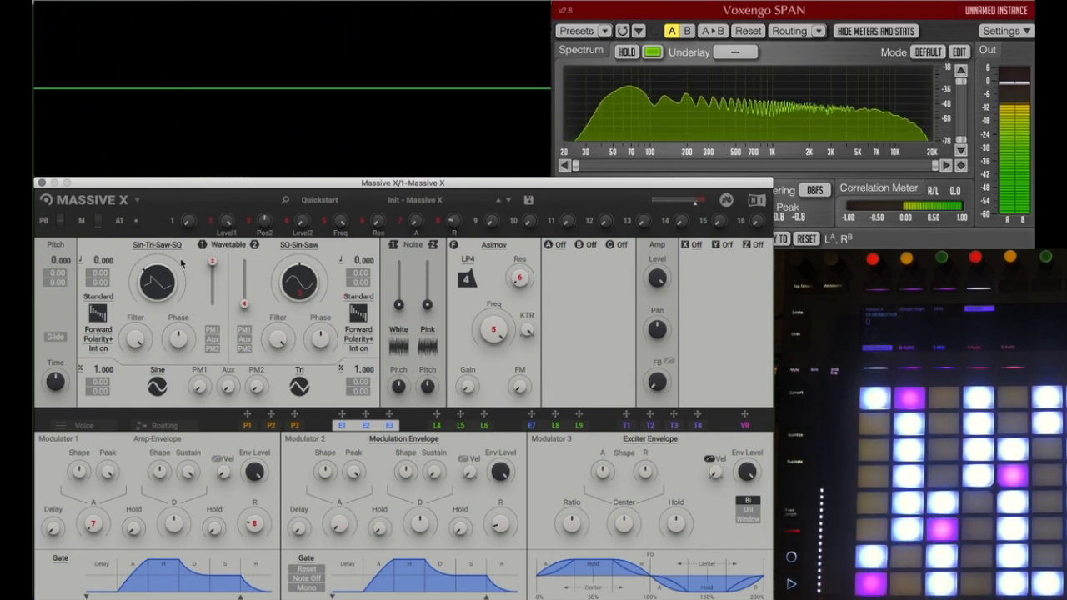
# Step: Assign aftertouch to the Asimov filter's Freq control and raise its modulation amount
pyautogui.click(136, 222)
pyautogui.click(484, 354)
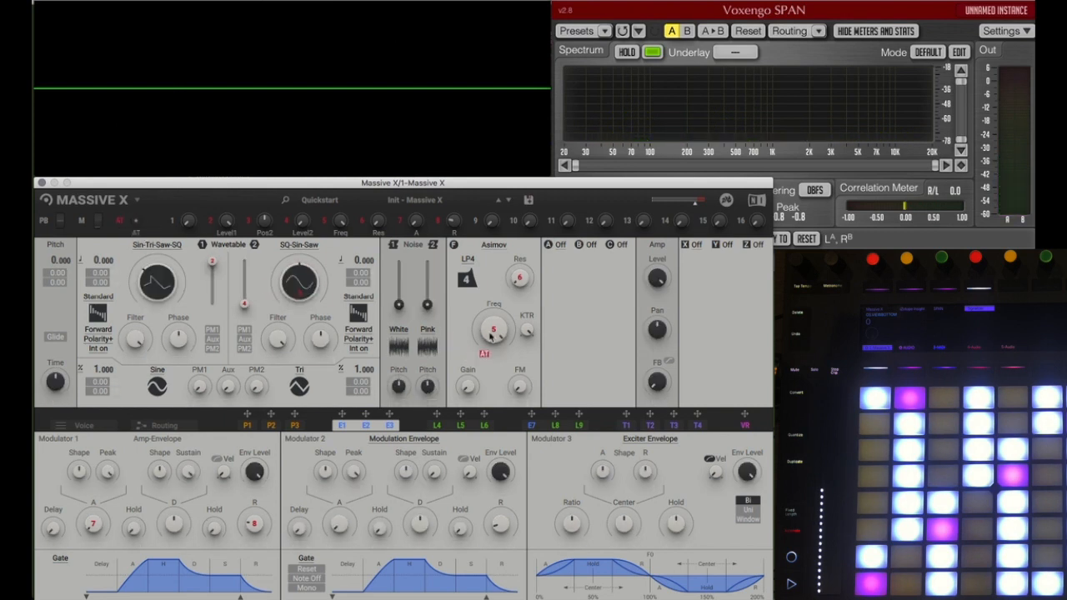
pyautogui.moveTo(486, 353); pyautogui.dragTo(486, 325)
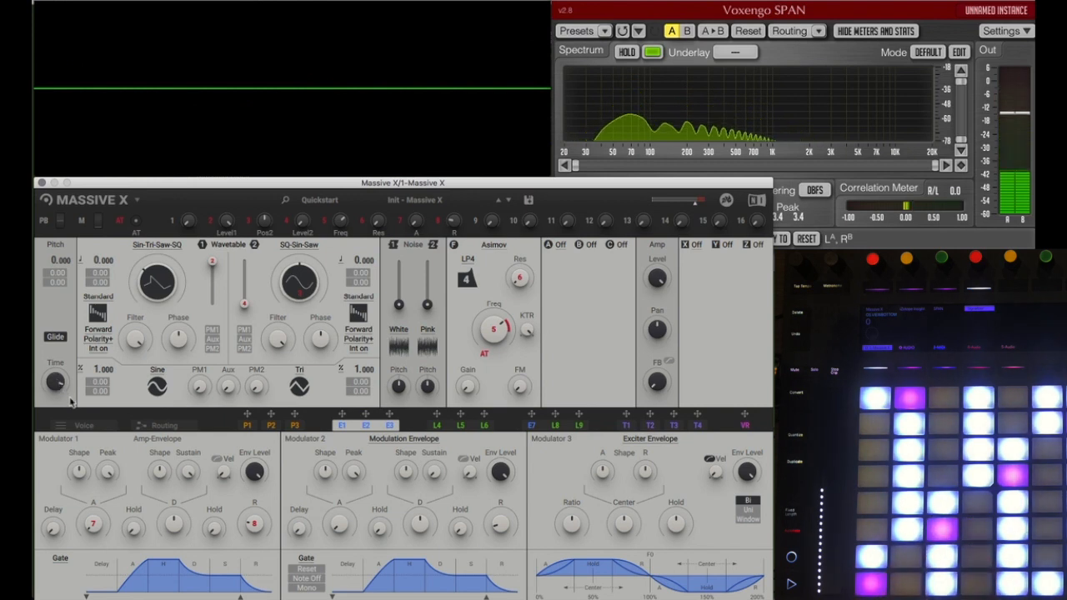
# Step: Show the Voice settings and load the Moving Walls C wavetable from the Monster category into Wavetable 1
pyautogui.click(85, 422)
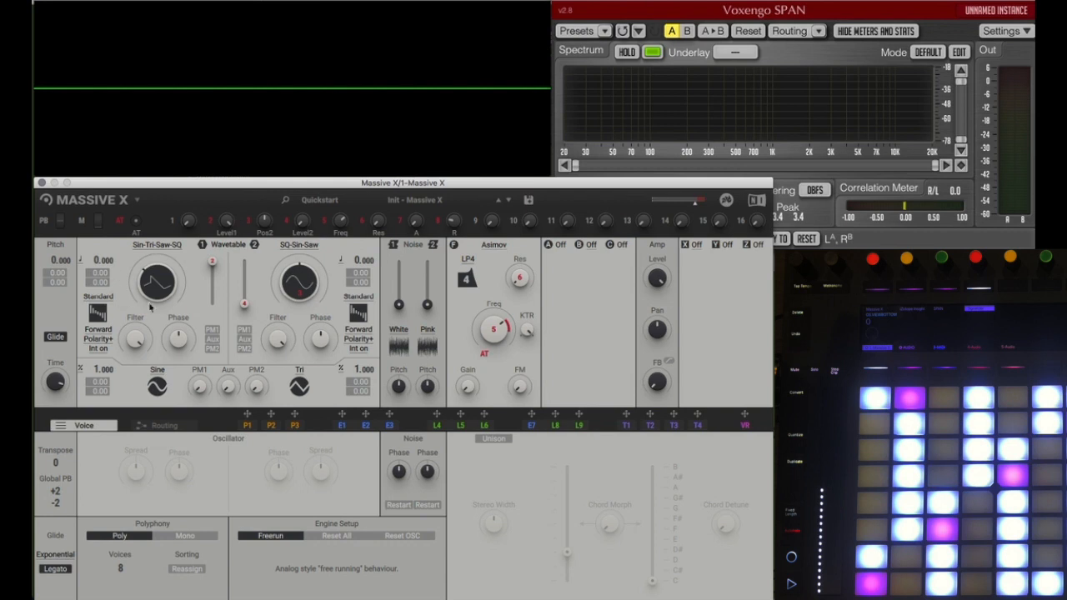
pyautogui.click(158, 245)
pyautogui.click(109, 316)
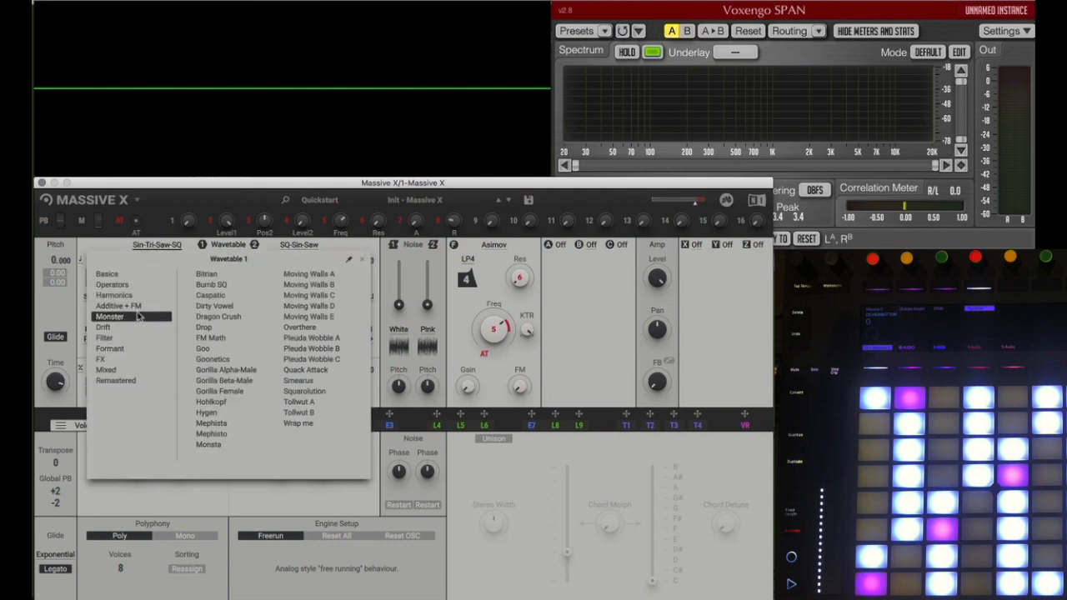
pyautogui.click(308, 295)
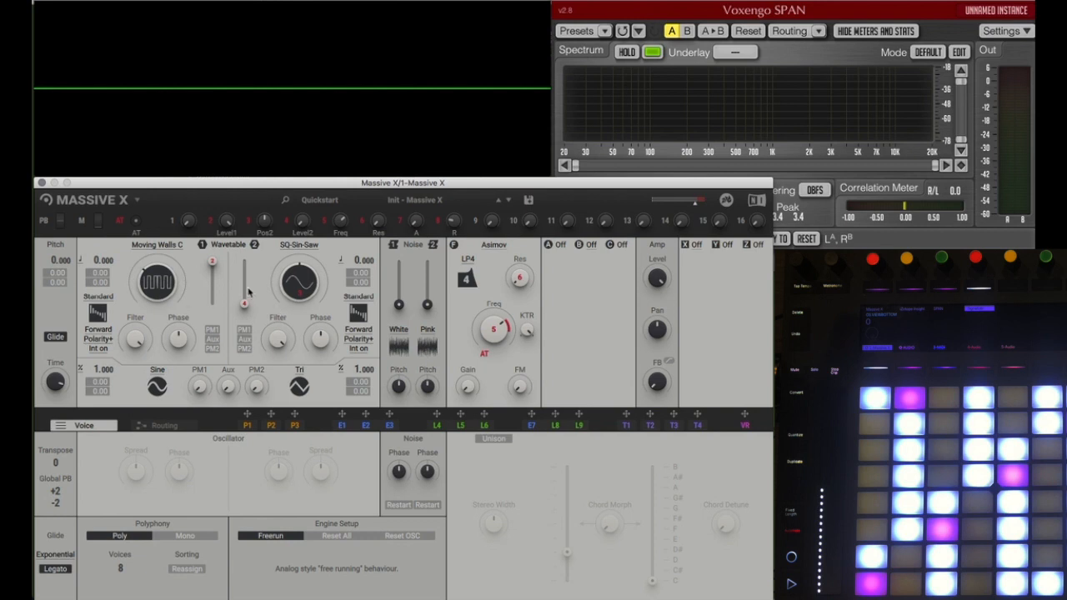
# Step: Switch wavetable oscillators 1 and 2 off and back on
pyautogui.click(203, 244)
pyautogui.click(202, 245)
pyautogui.click(254, 244)
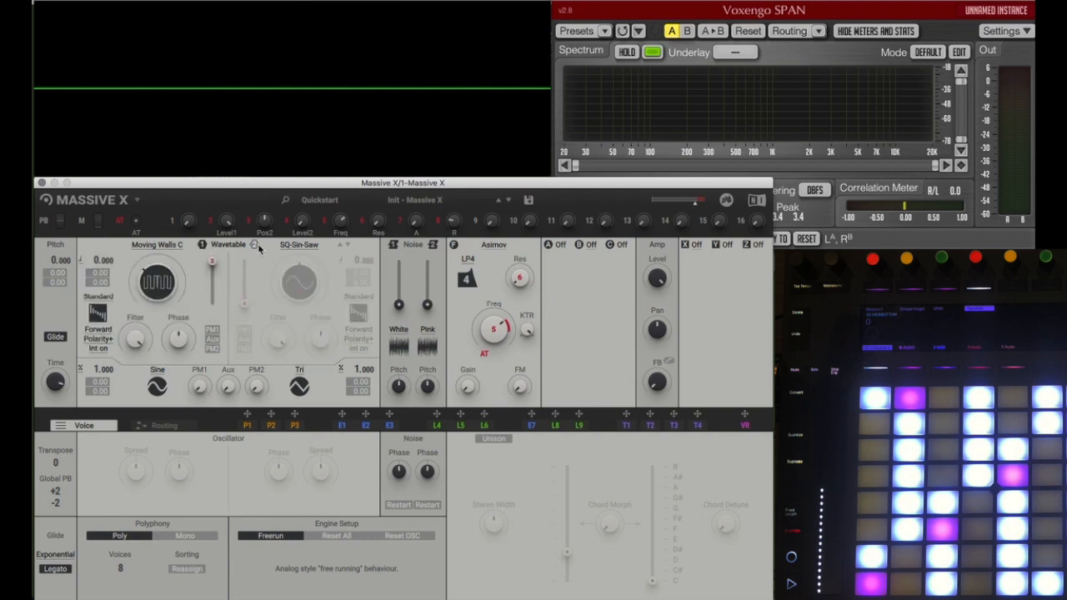
pyautogui.click(255, 244)
pyautogui.click(203, 247)
pyautogui.click(203, 246)
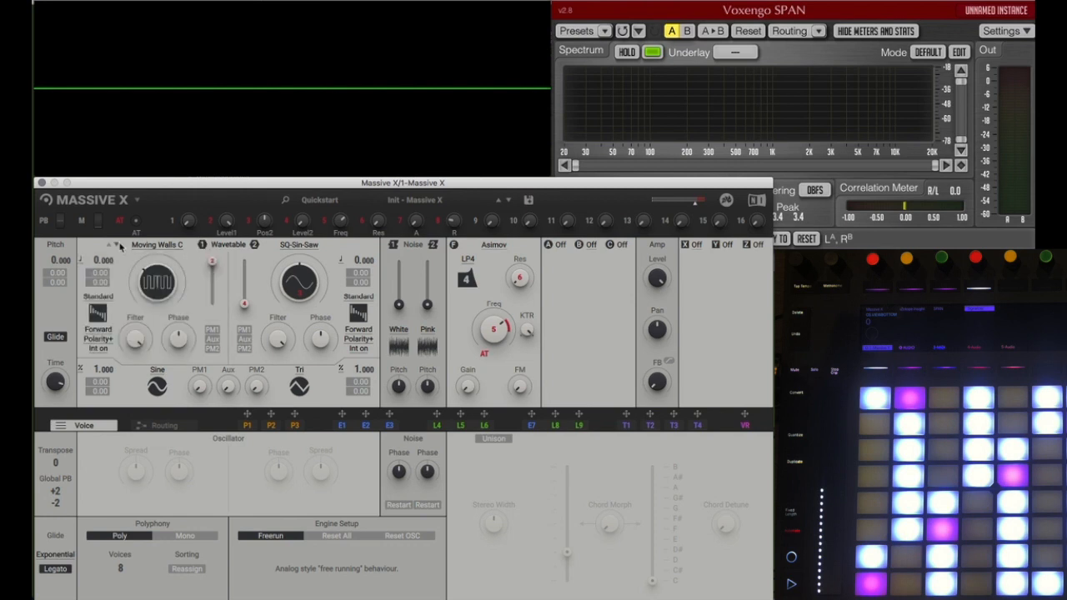
# Step: Step Wavetable 1 forward to Pleuda Wobble A and Wavetable 2 to Harold Saw
pyautogui.click(117, 244)
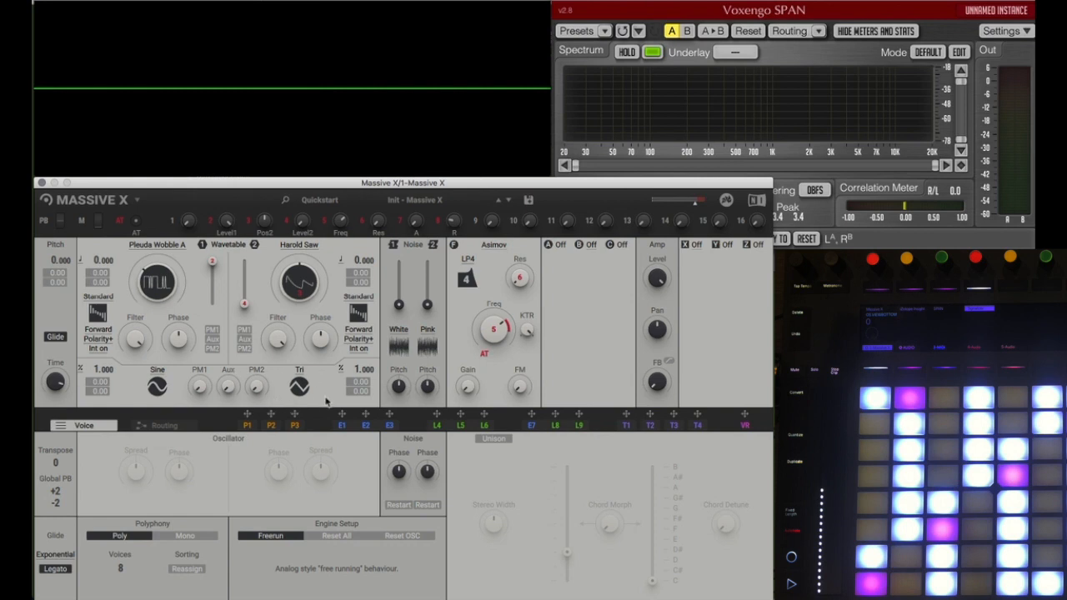
# Step: Assign envelope E1 to modulate Wavetable 1's pitch by 12.00
pyautogui.moveTo(345, 414); pyautogui.dragTo(332, 415)
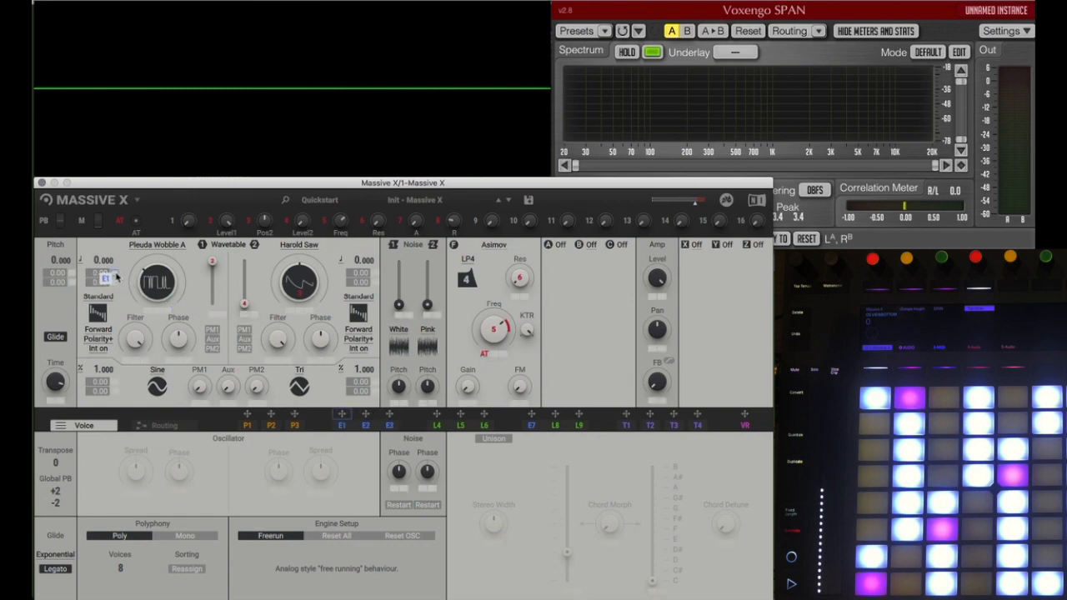
pyautogui.moveTo(117, 278); pyautogui.dragTo(112, 278)
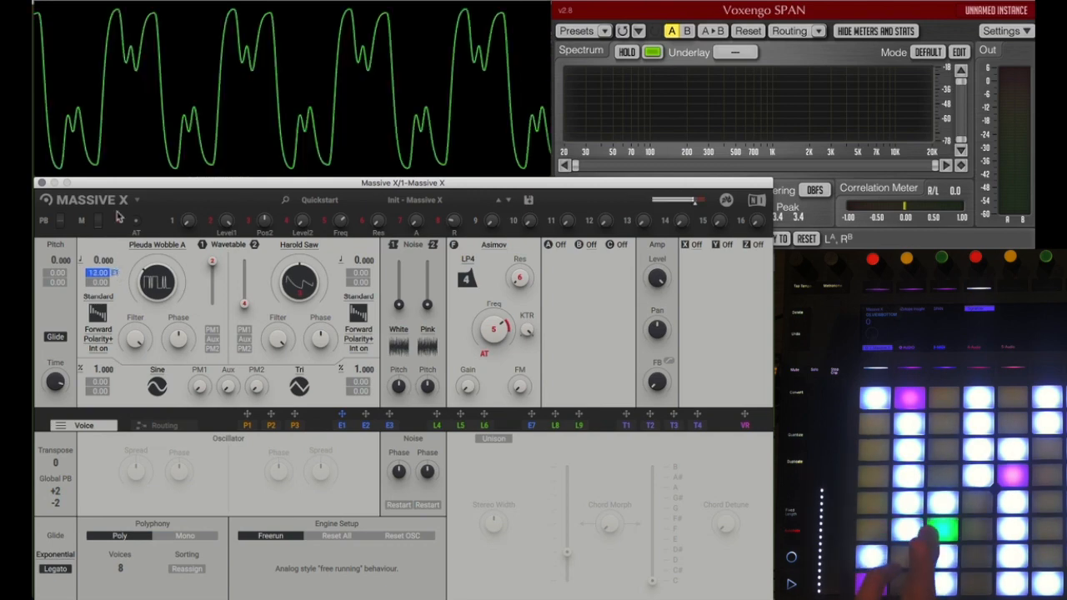
# Step: Show the envelope settings for modulators E1 to E3 and view the modulator types available for Modulator 2
pyautogui.click(342, 423)
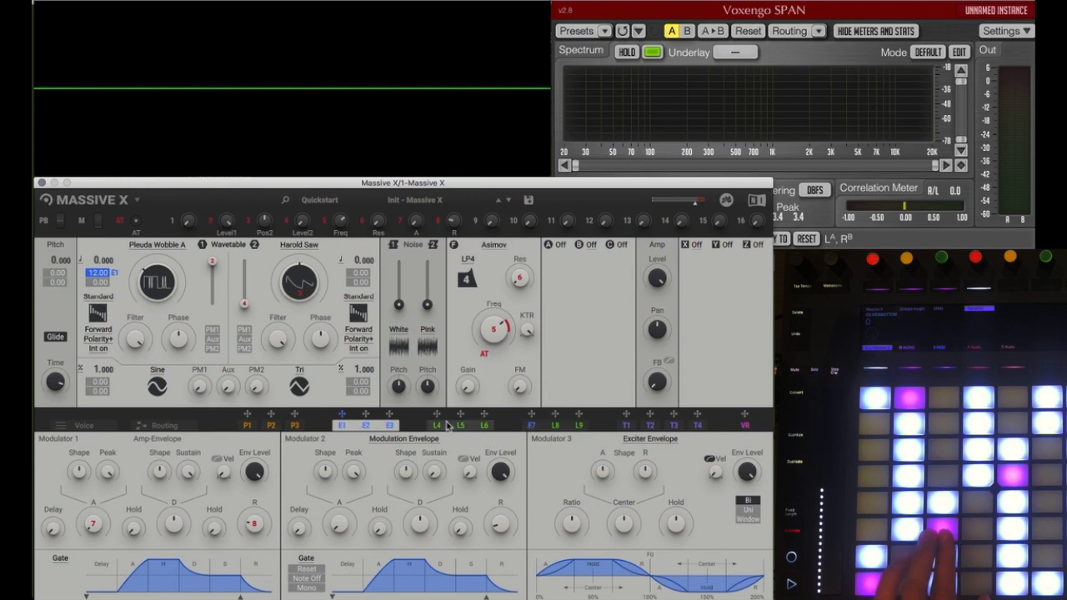
pyautogui.click(390, 439)
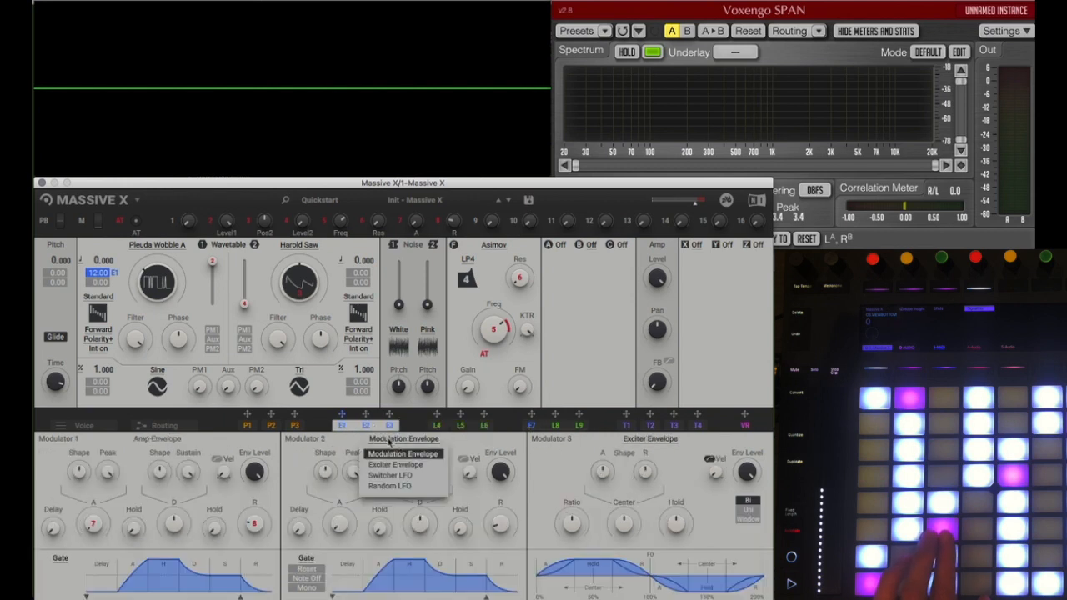
pyautogui.click(389, 442)
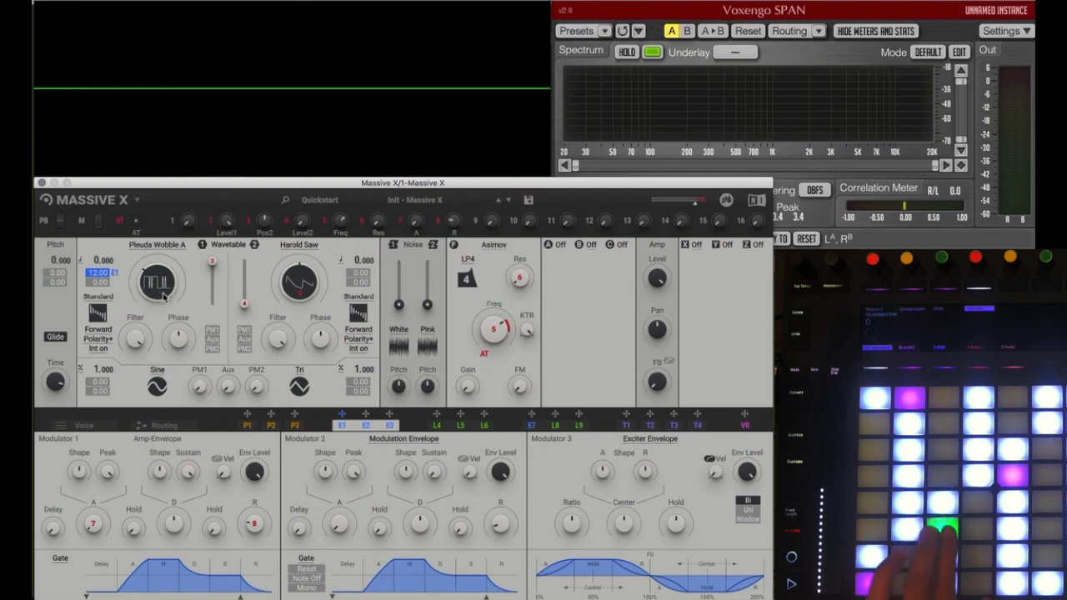
# Step: View Wavetable 1's oscillator modes, set its reading direction to Backward, and adjust its wavetable position
pyautogui.click(102, 298)
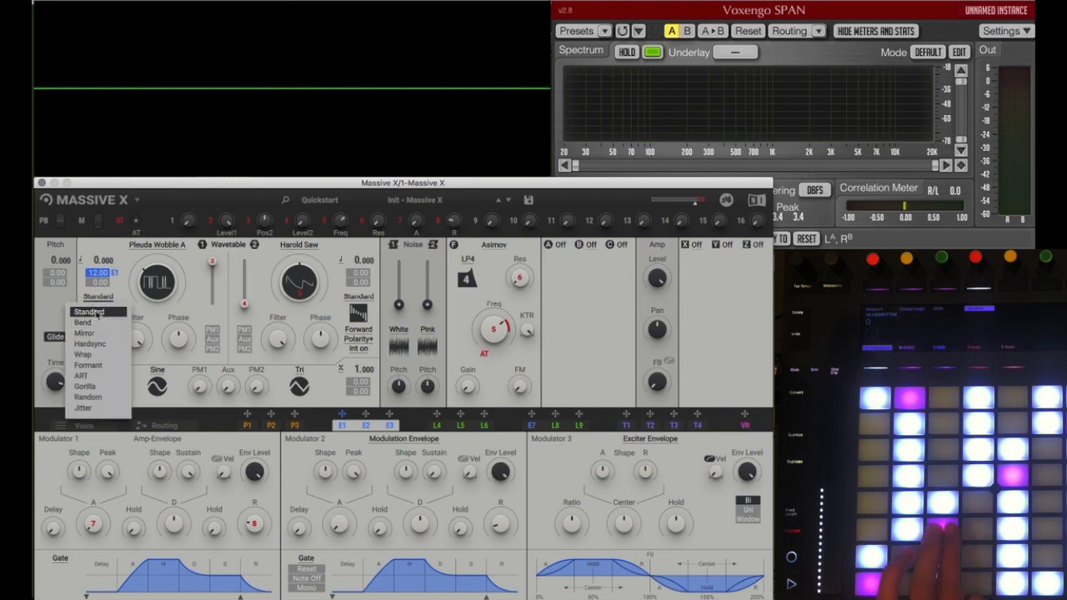
pyautogui.click(125, 290)
pyautogui.click(103, 333)
pyautogui.click(95, 357)
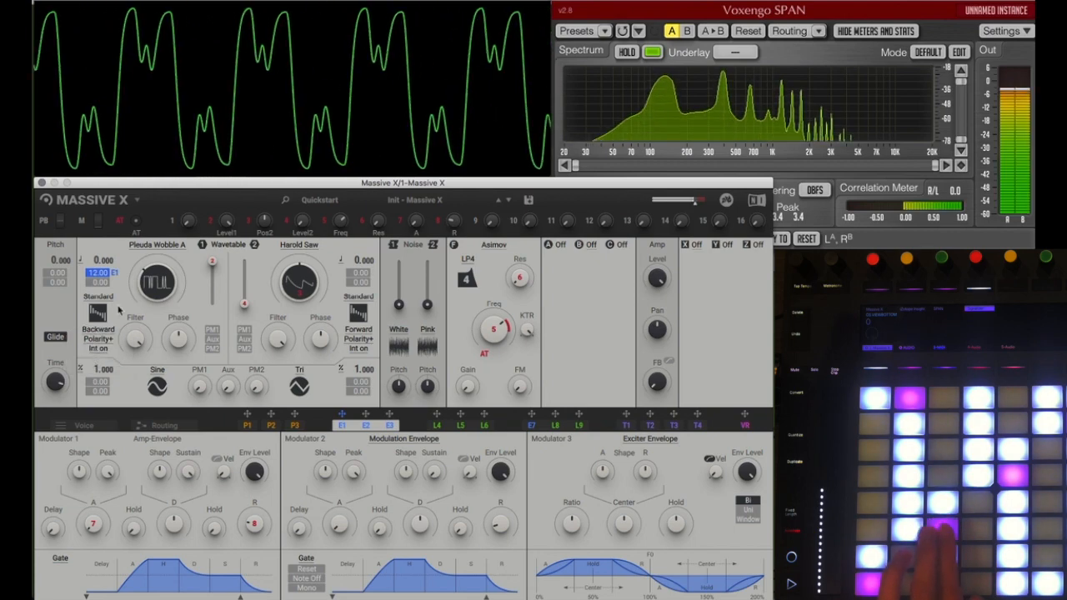
pyautogui.moveTo(157, 273); pyautogui.dragTo(159, 283)
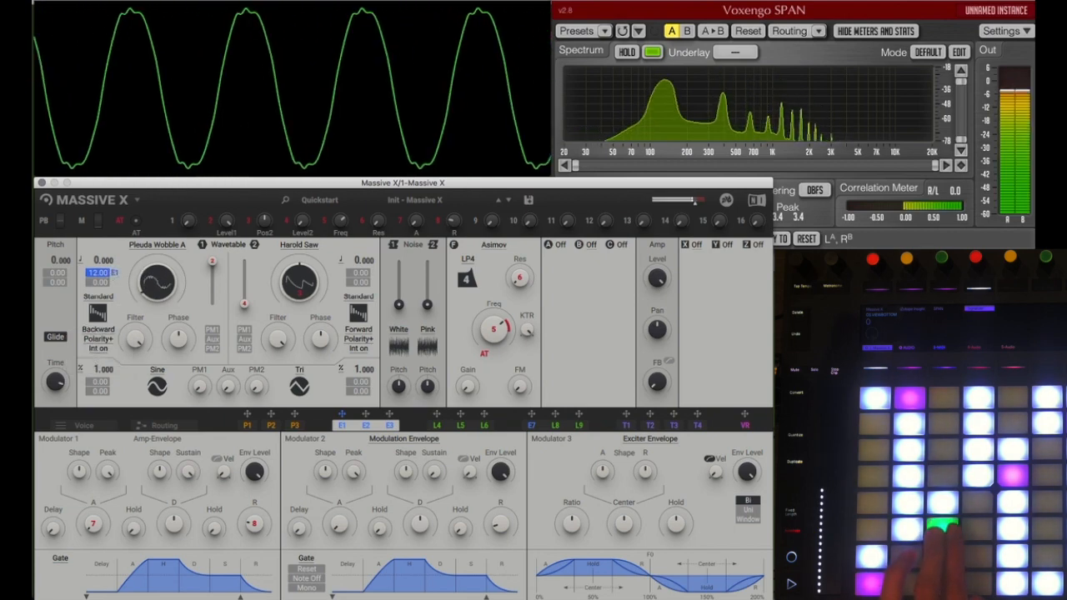
# Step: Load the Sin-Tri-SQ-Saw wavetable from the Basics category into Wavetable 1 and move its position to the saw waveform
pyautogui.click(157, 244)
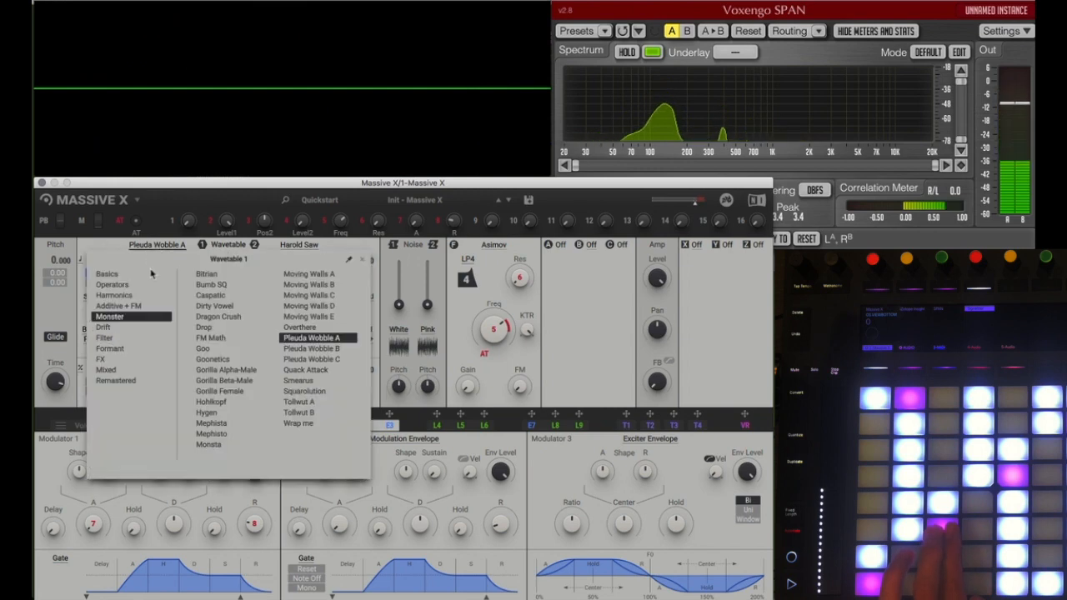
pyautogui.click(108, 273)
pyautogui.click(226, 327)
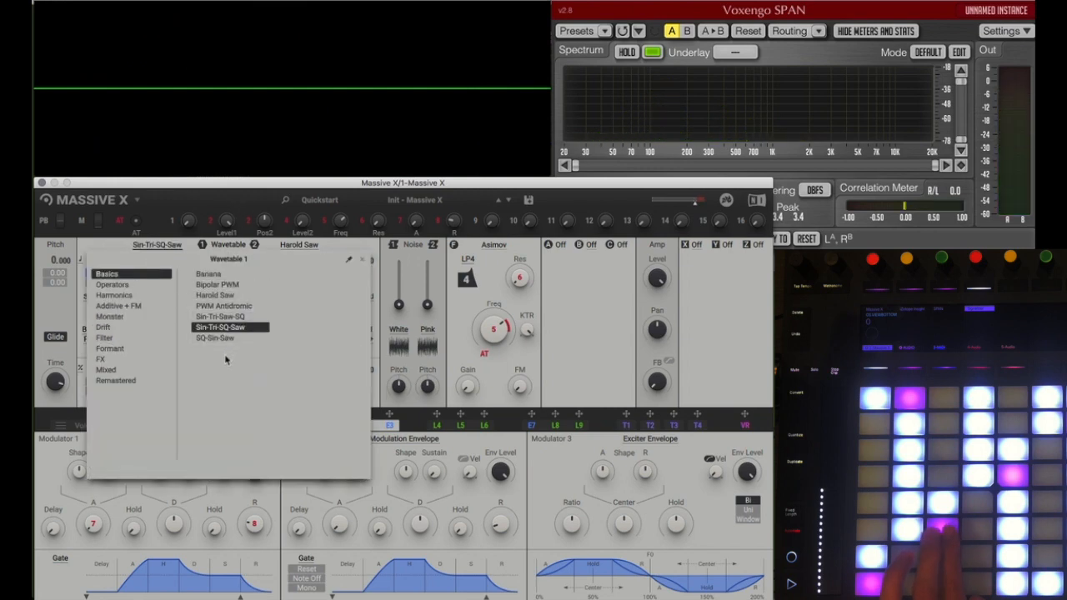
pyautogui.click(169, 244)
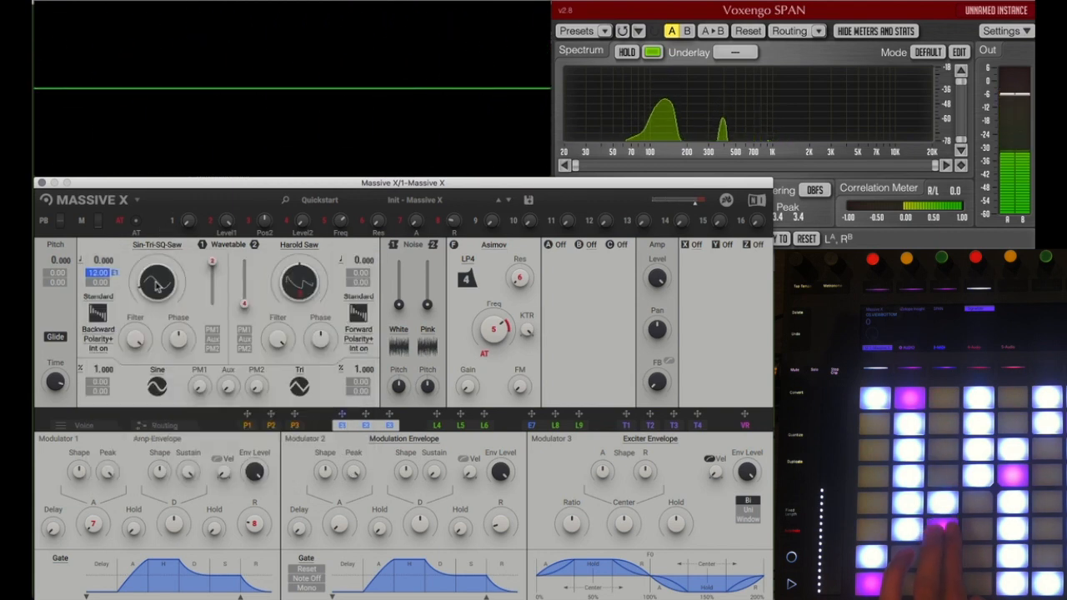
pyautogui.moveTo(157, 286); pyautogui.dragTo(157, 252)
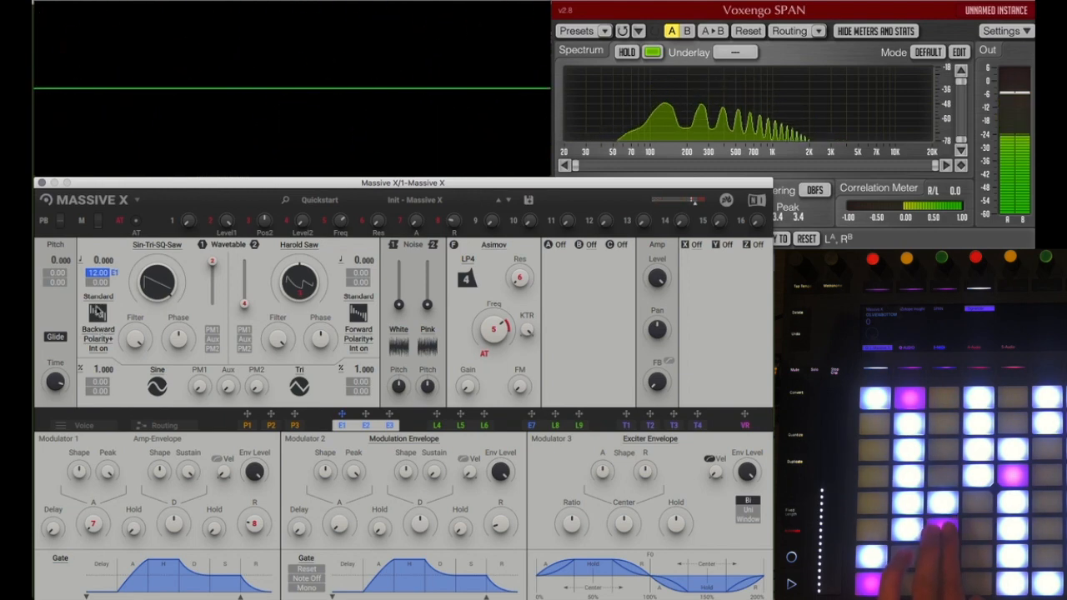
# Step: Switch Wavetable 1's reading direction to Forward and back to Backward
pyautogui.click(100, 330)
pyautogui.click(93, 346)
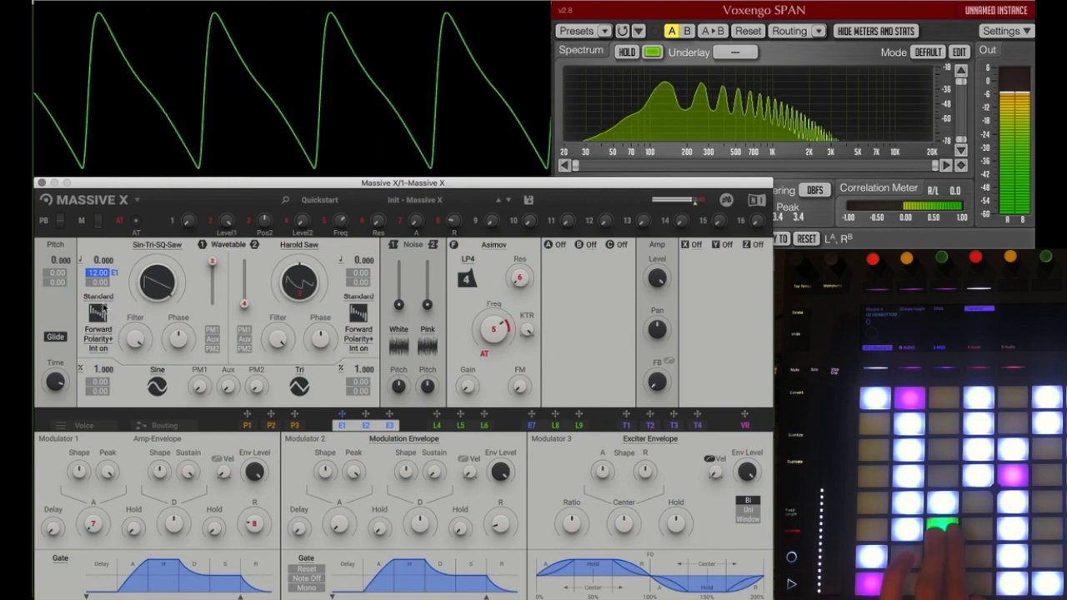
pyautogui.click(98, 331)
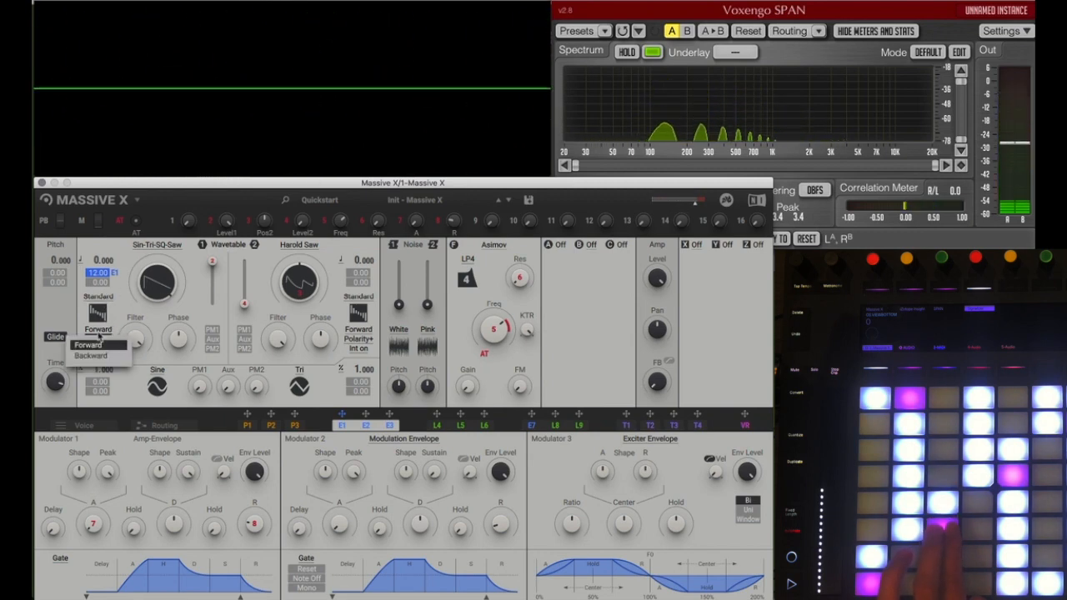
pyautogui.click(95, 355)
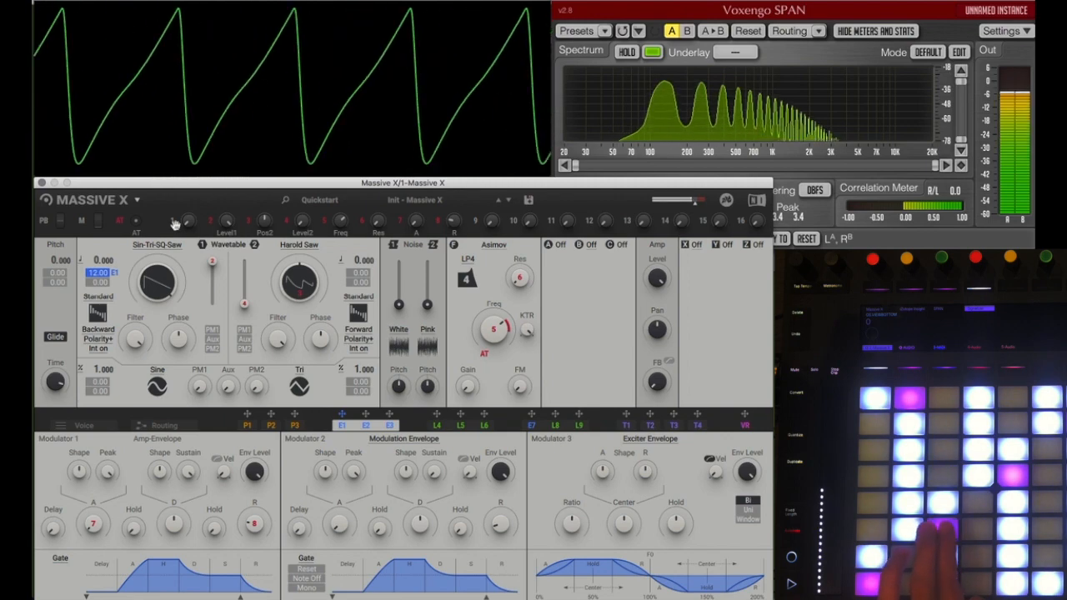
# Step: Set Wavetable 1 to Polarity- and turn its interpolation off
pyautogui.click(101, 339)
pyautogui.click(95, 368)
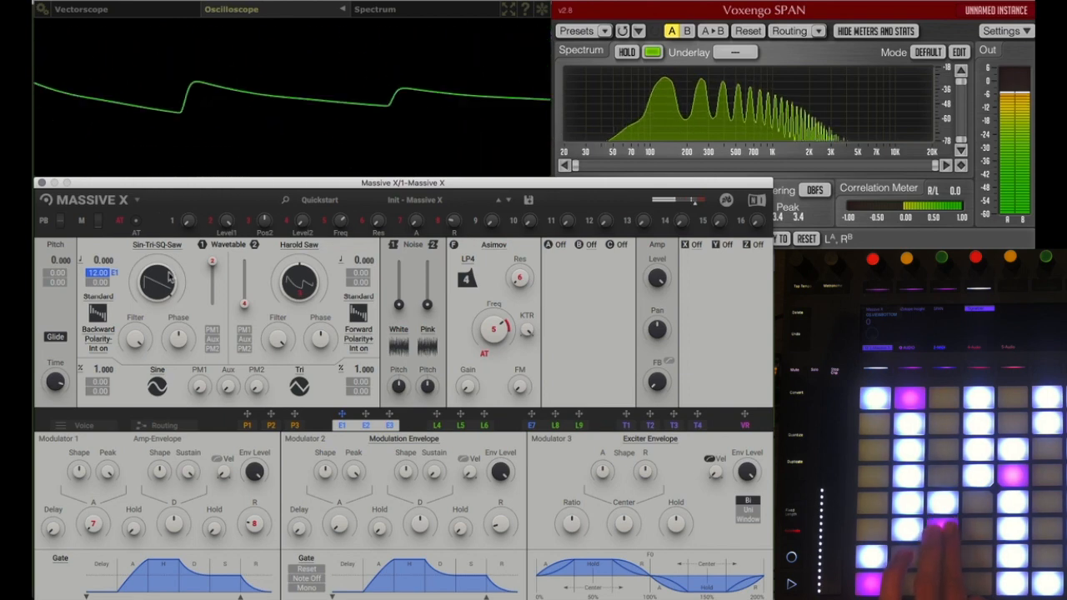
pyautogui.click(98, 349)
pyautogui.click(85, 374)
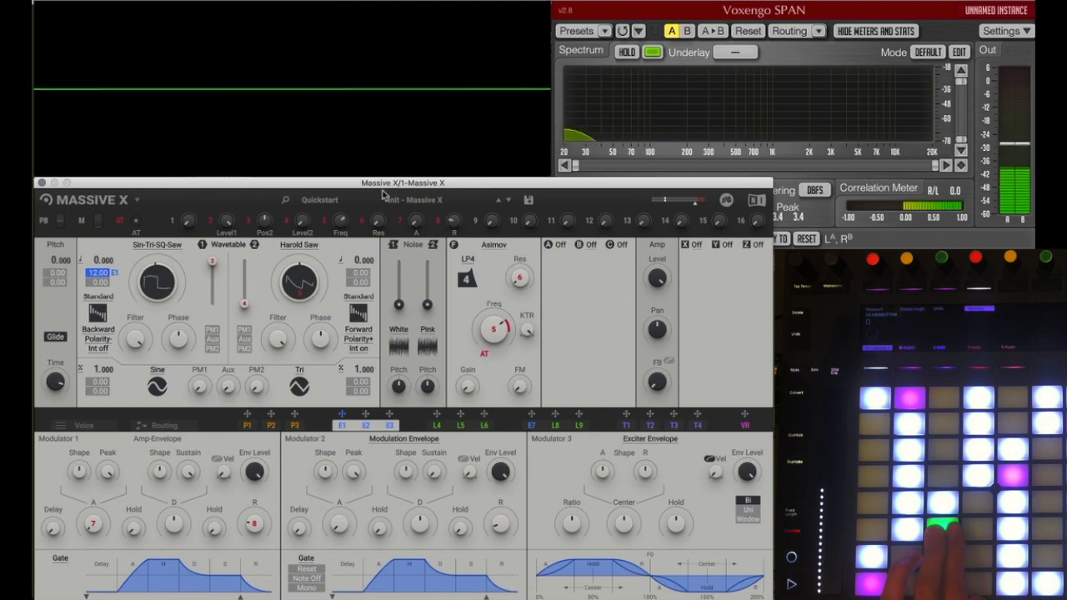
# Step: Load the FM Growl wavetable from the Additive + FM category into Wavetable 1
pyautogui.click(159, 245)
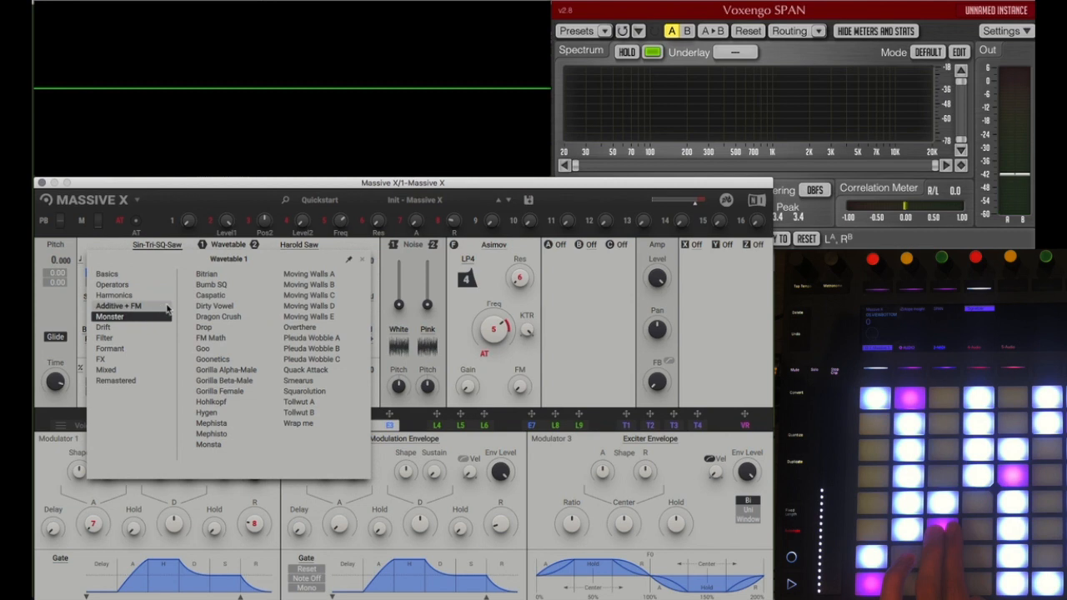
pyautogui.click(143, 308)
pyautogui.click(265, 337)
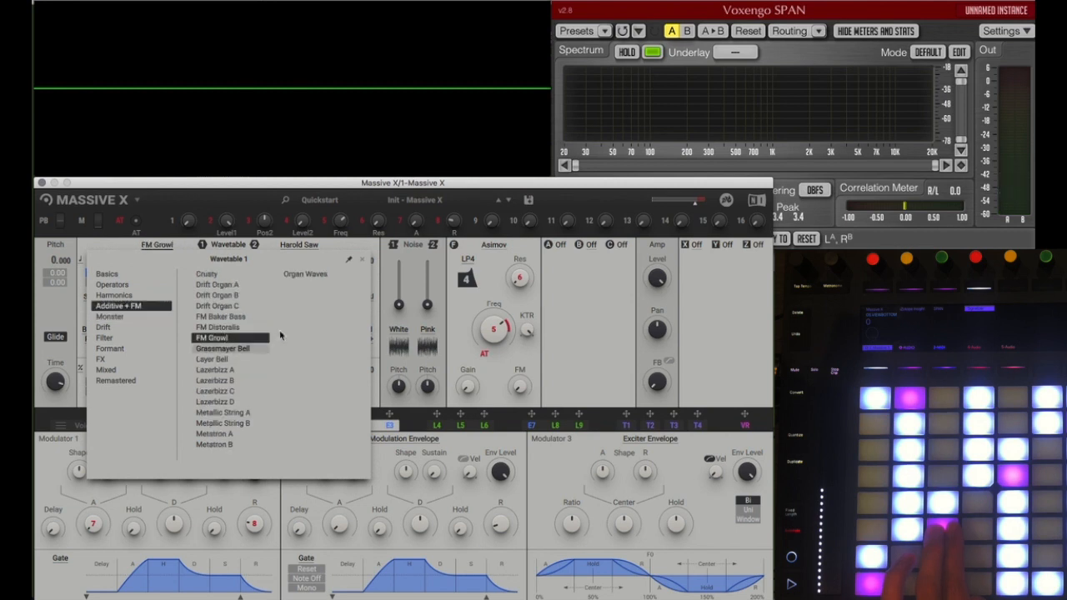
pyautogui.click(358, 246)
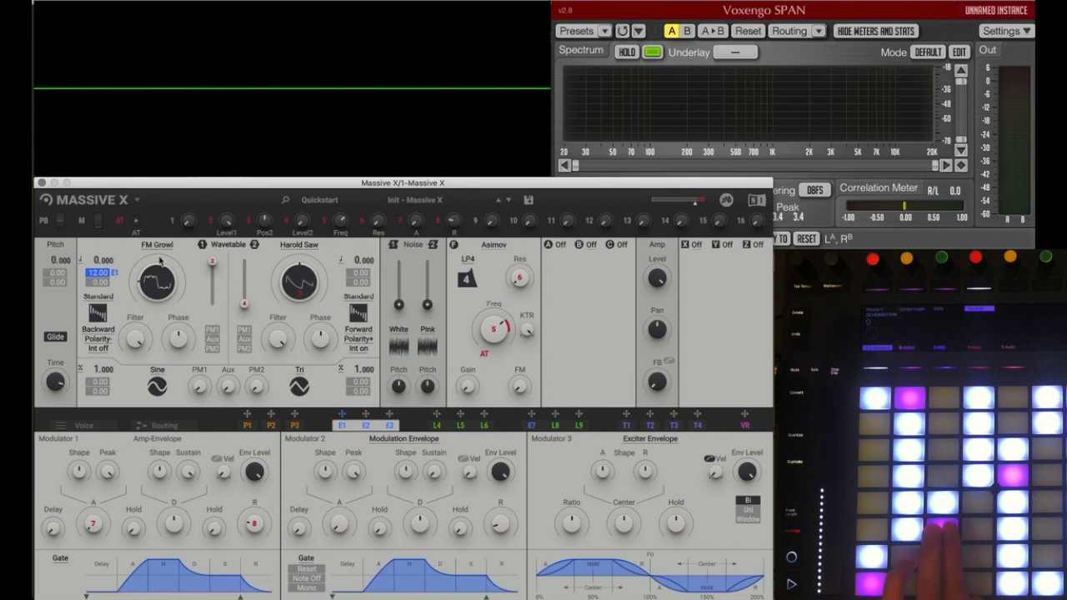
# Step: Load the Digigrain wavetable from the Remastered category into Wavetable 1 and turn its interpolation on
pyautogui.click(157, 247)
pyautogui.click(125, 380)
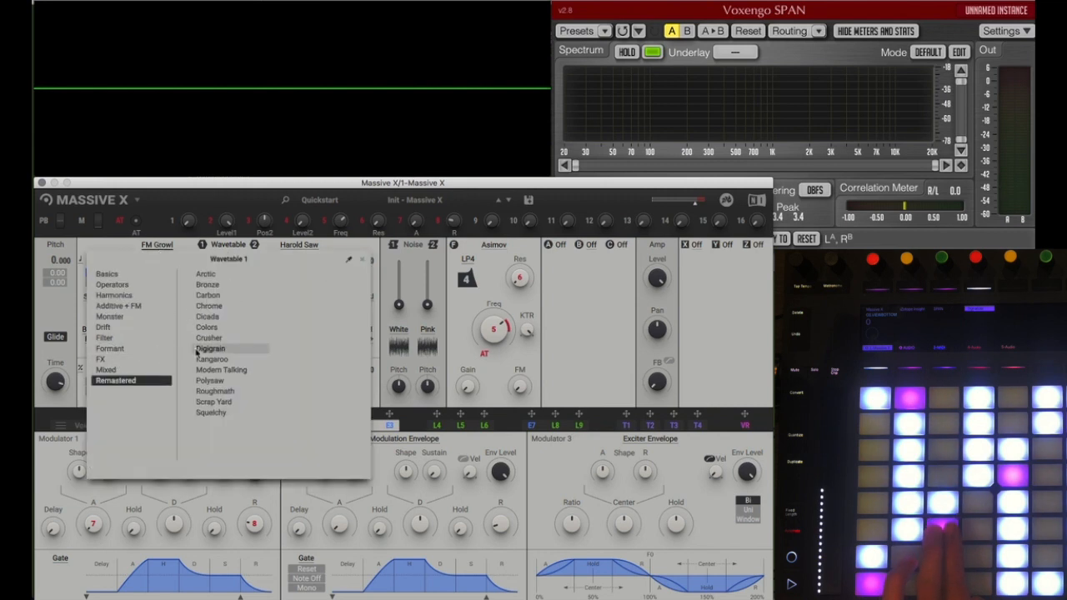
pyautogui.click(200, 349)
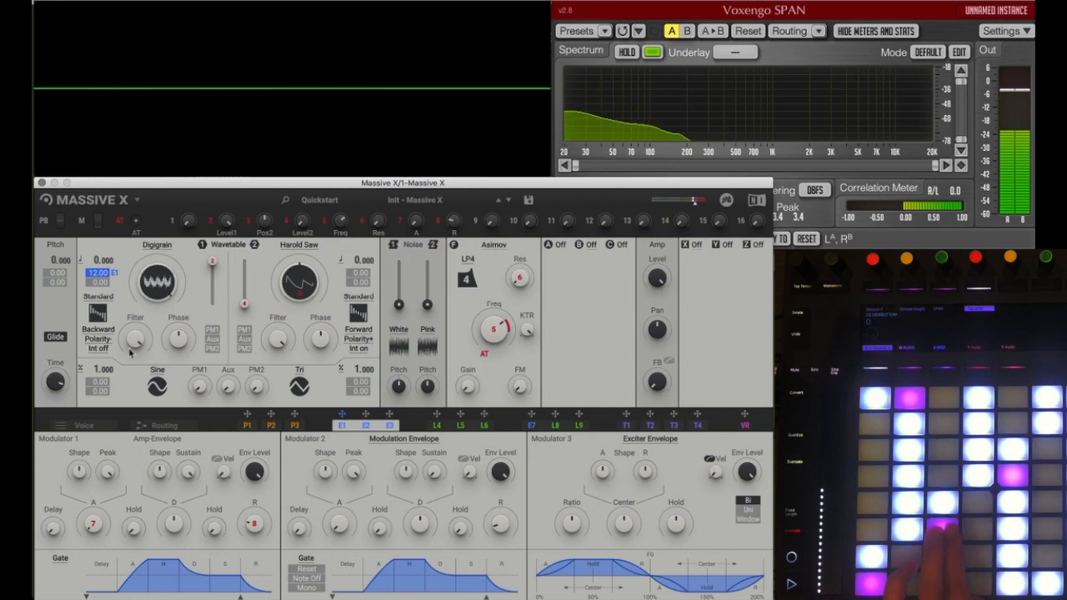
pyautogui.click(100, 348)
pyautogui.click(104, 361)
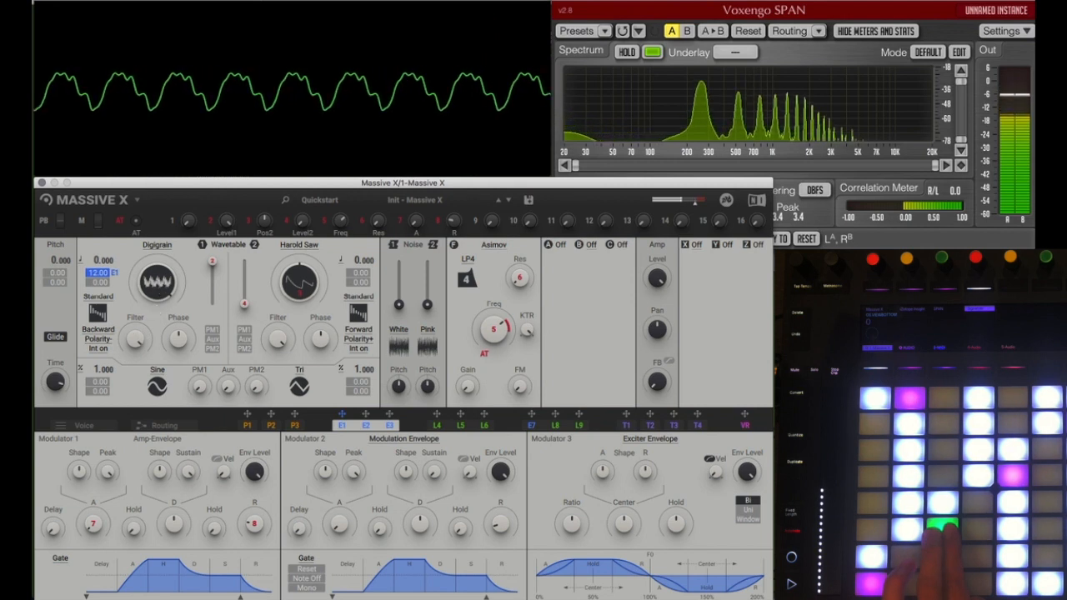
# Step: Try Modern Talking and Cicada from the Remastered category in Wavetable 1
pyautogui.click(156, 246)
pyautogui.click(218, 371)
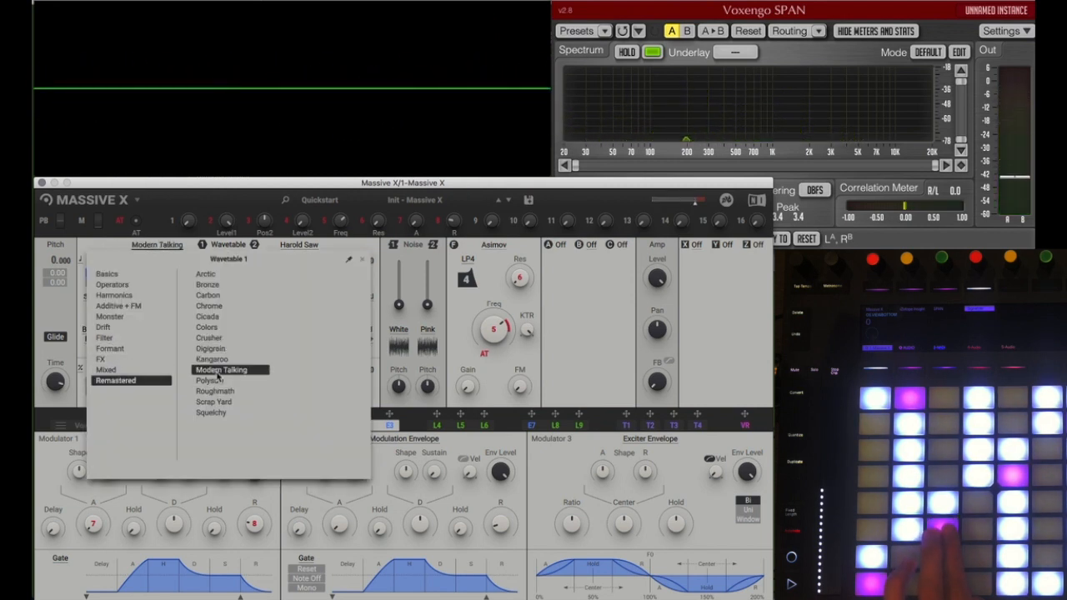
pyautogui.click(209, 316)
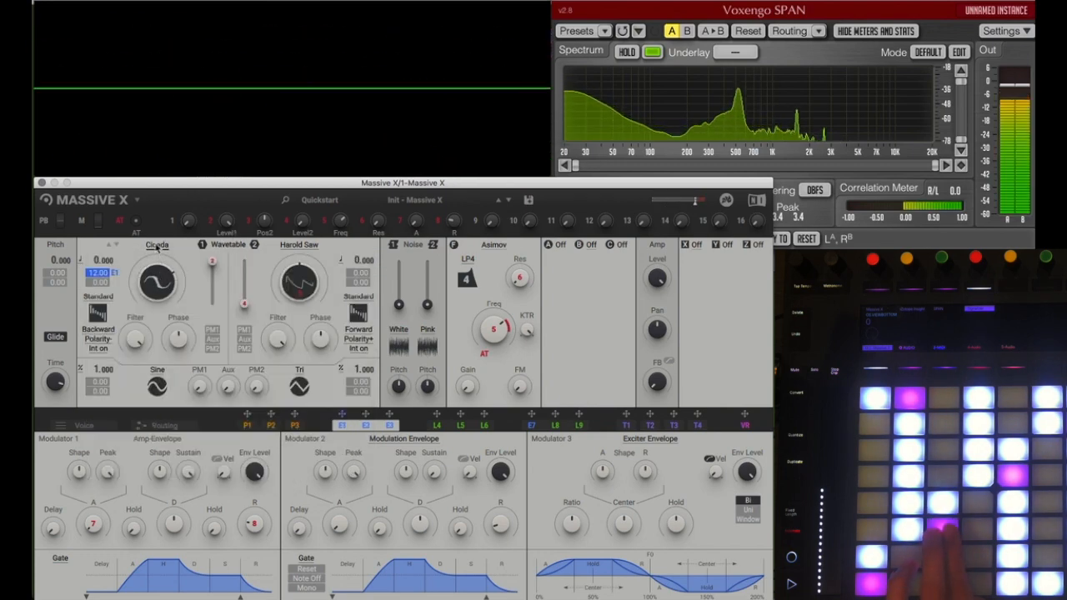
# Step: Browse the Monster, Drift and Harmonics wavetable categories and load Drop from Monster into Wavetable 1
pyautogui.click(157, 247)
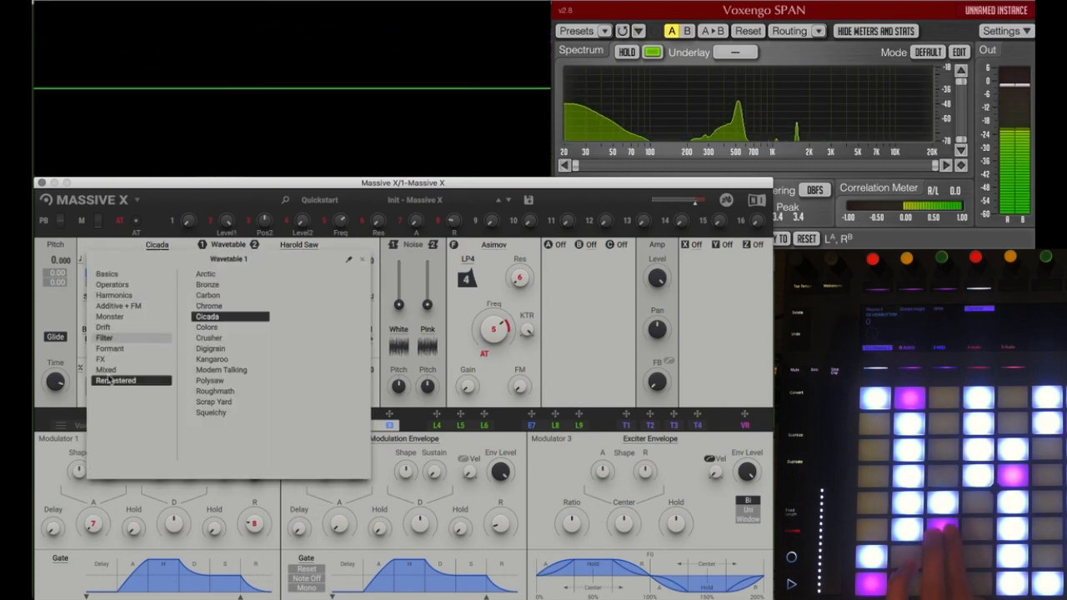
pyautogui.click(117, 317)
pyautogui.click(115, 327)
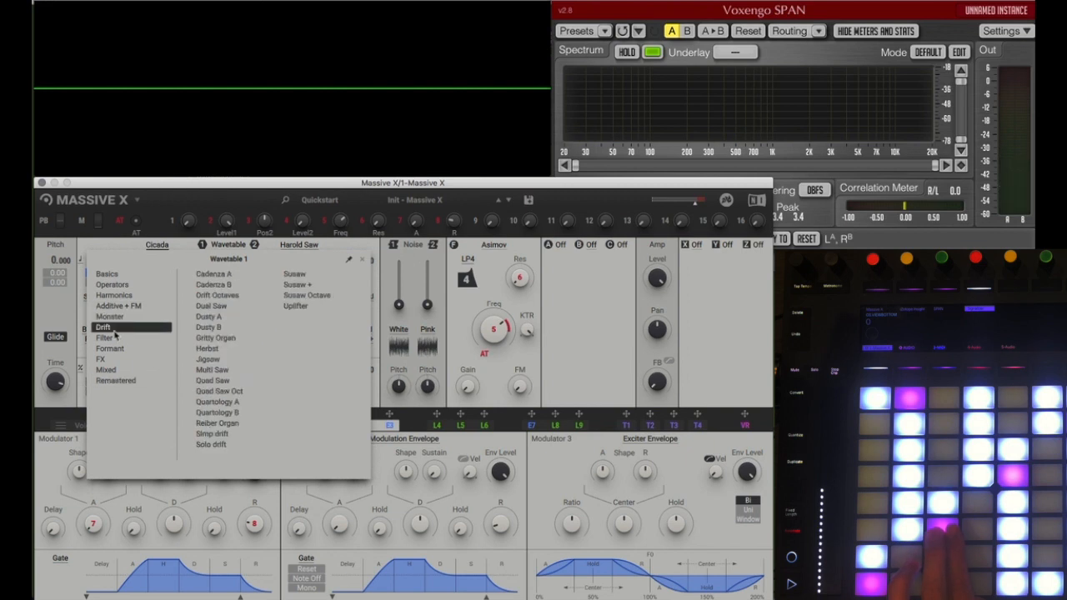
pyautogui.click(123, 297)
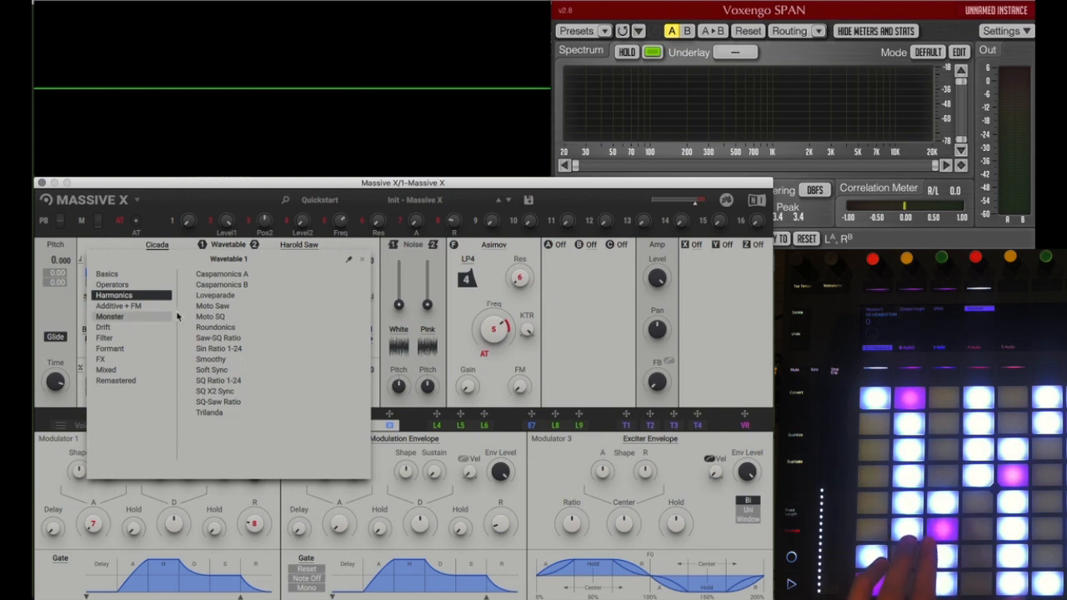
pyautogui.click(129, 319)
pyautogui.click(225, 327)
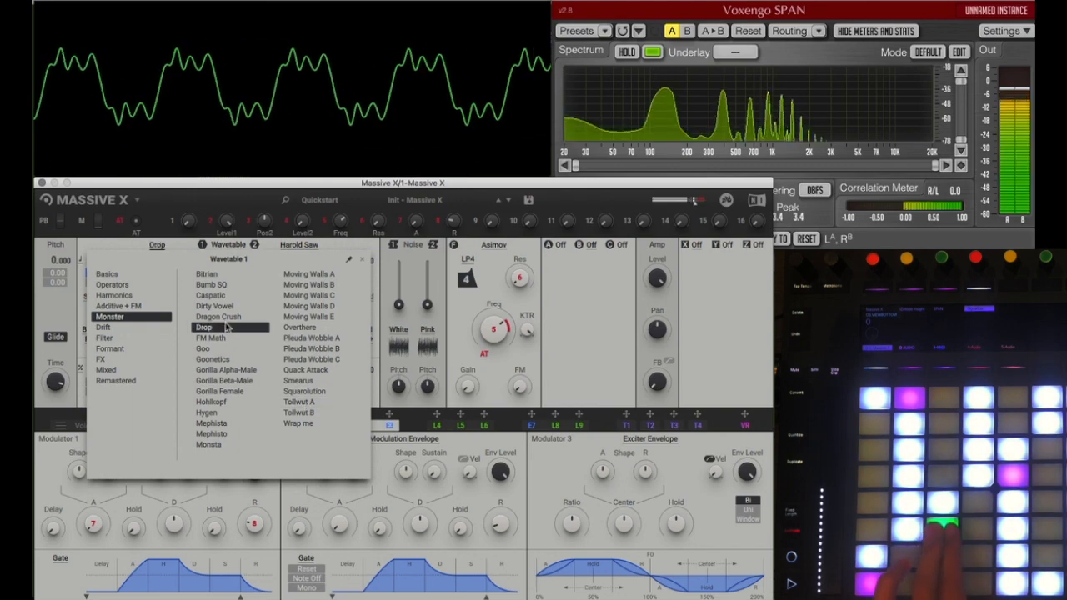
# Step: Load the LP Smooth SQ wavetable from the Filter category into Wavetable 1 and adjust its wavetable position
pyautogui.click(143, 337)
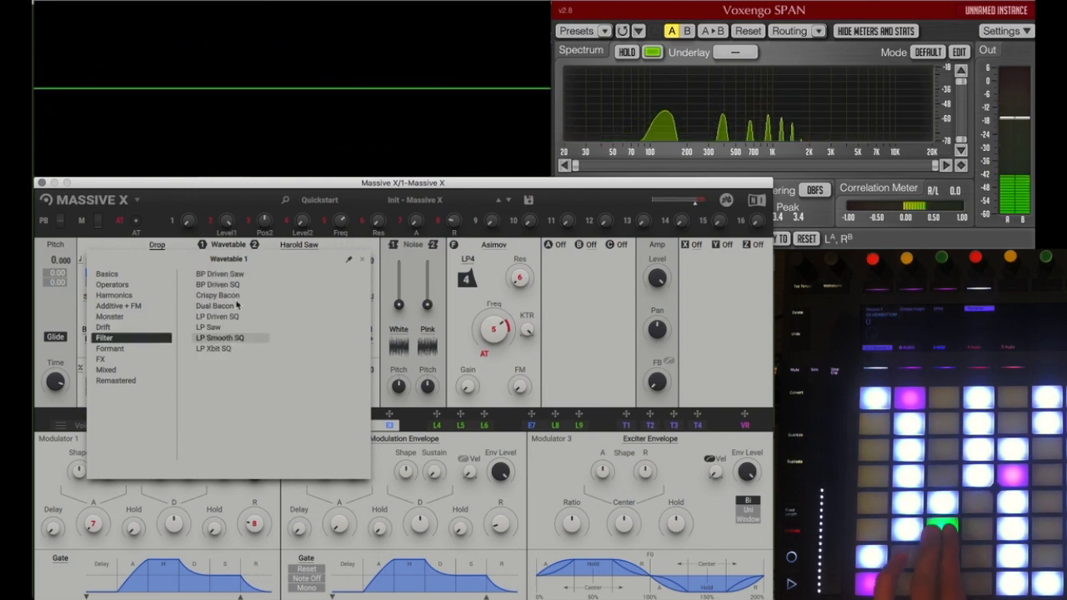
pyautogui.click(237, 338)
pyautogui.click(194, 246)
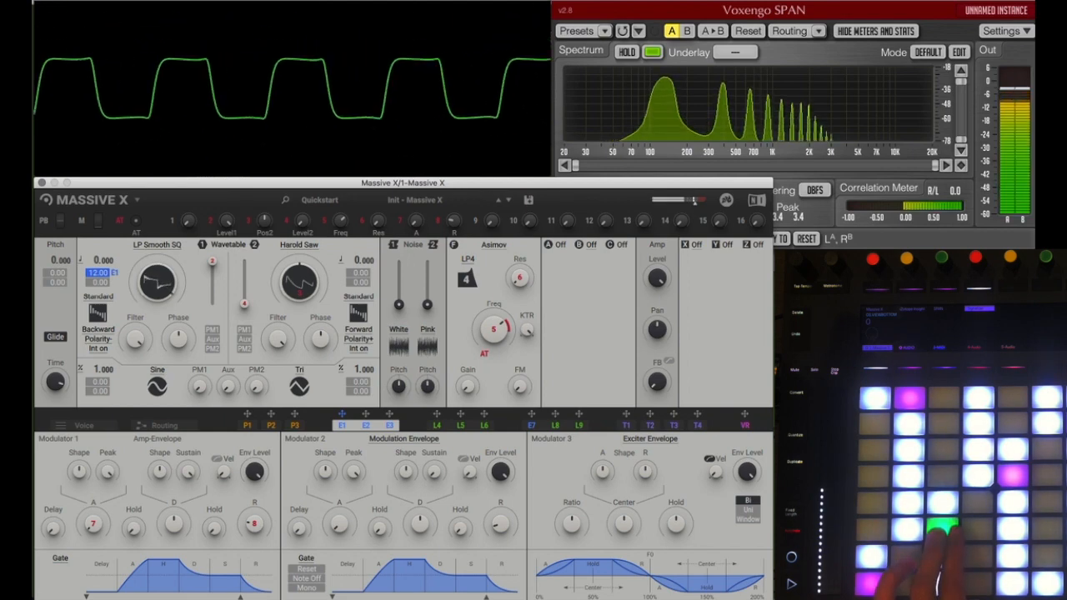
pyautogui.moveTo(158, 280); pyautogui.dragTo(158, 267)
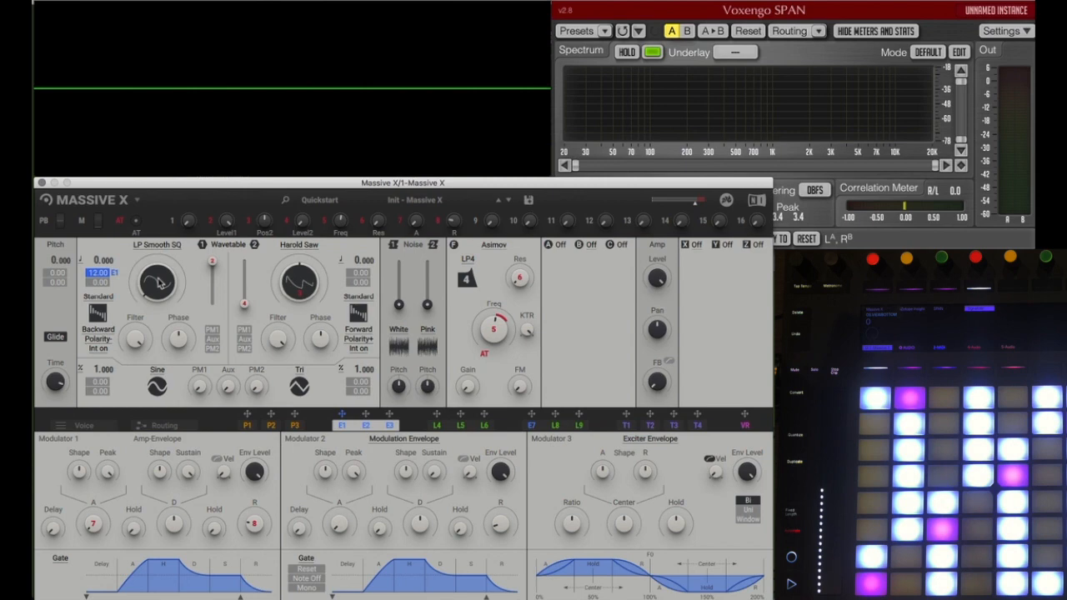
# Step: Show the Routing view, load the Init - Massive X Blank preset, and connect oscillator 1 to the polyphonic area's output
pyautogui.click(163, 425)
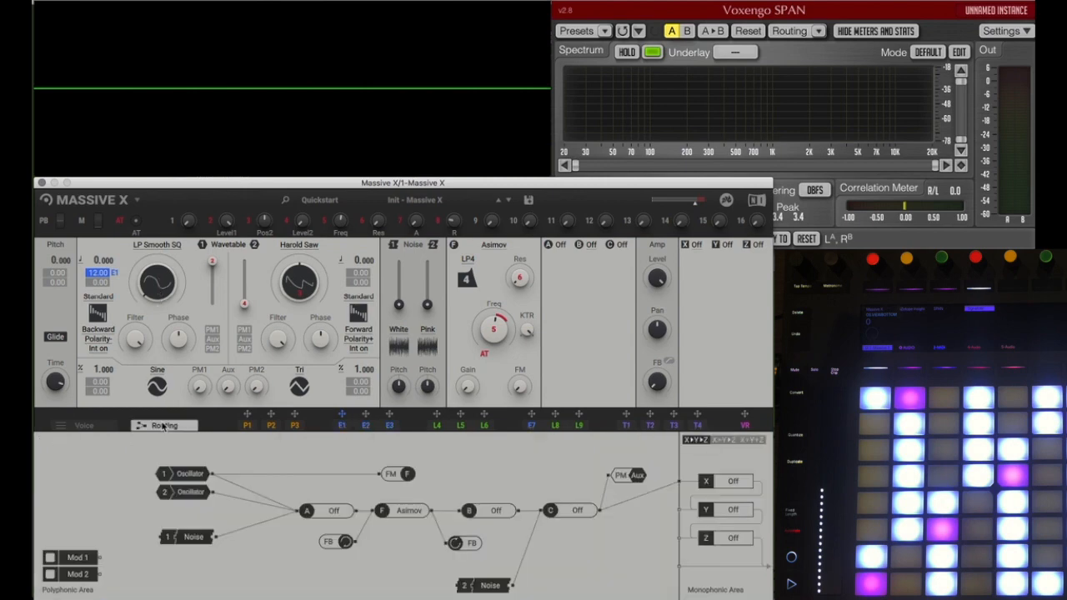
pyautogui.click(390, 204)
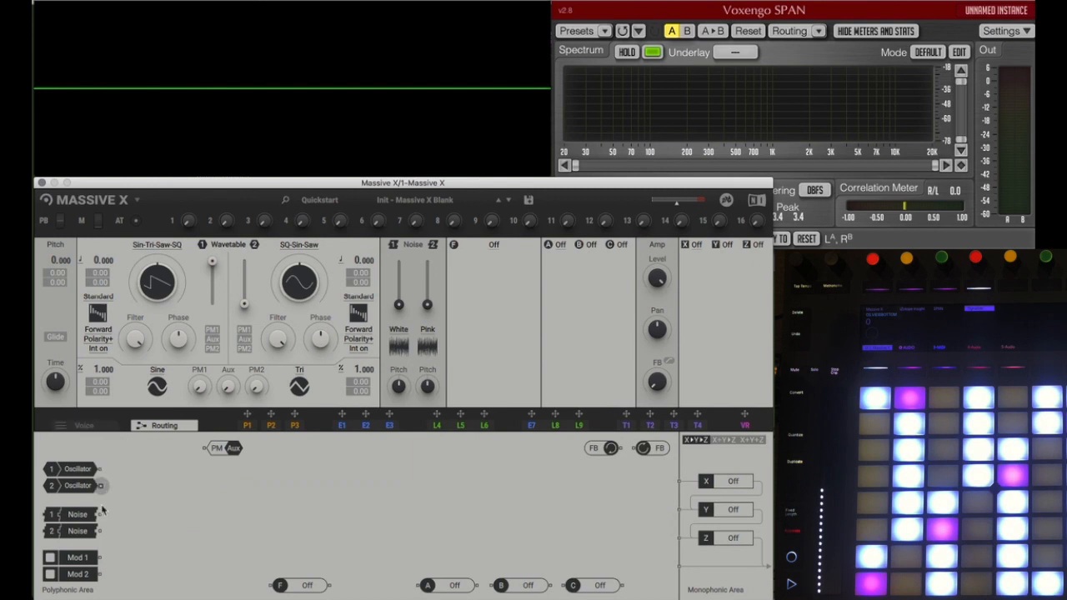
pyautogui.moveTo(100, 469); pyautogui.dragTo(679, 567)
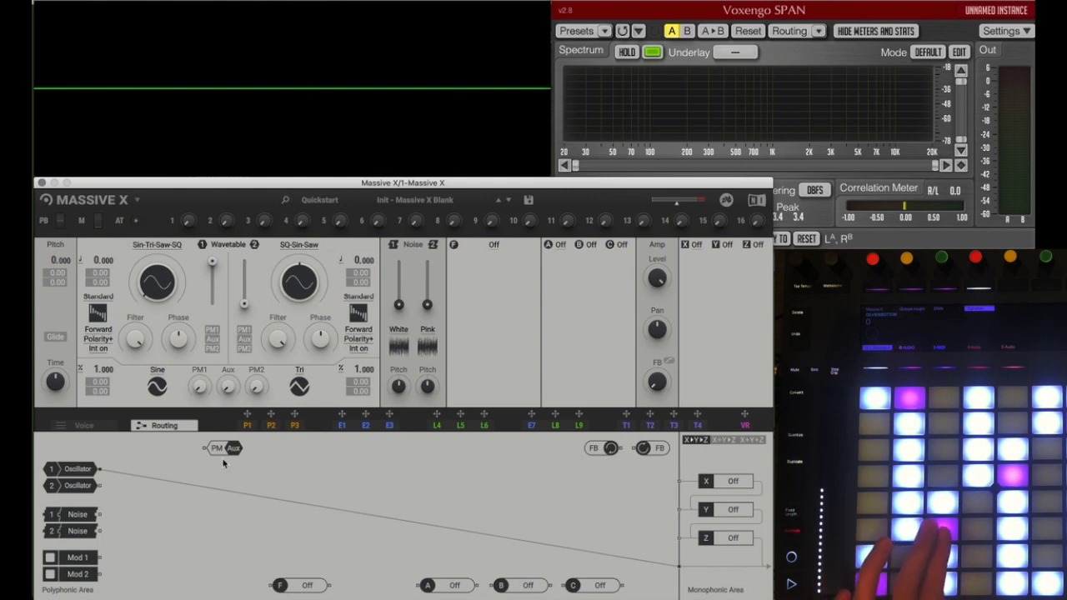
# Step: Load the Init - Massive X preset from Quickstart and close the preset browser
pyautogui.click(405, 206)
pyautogui.click(397, 234)
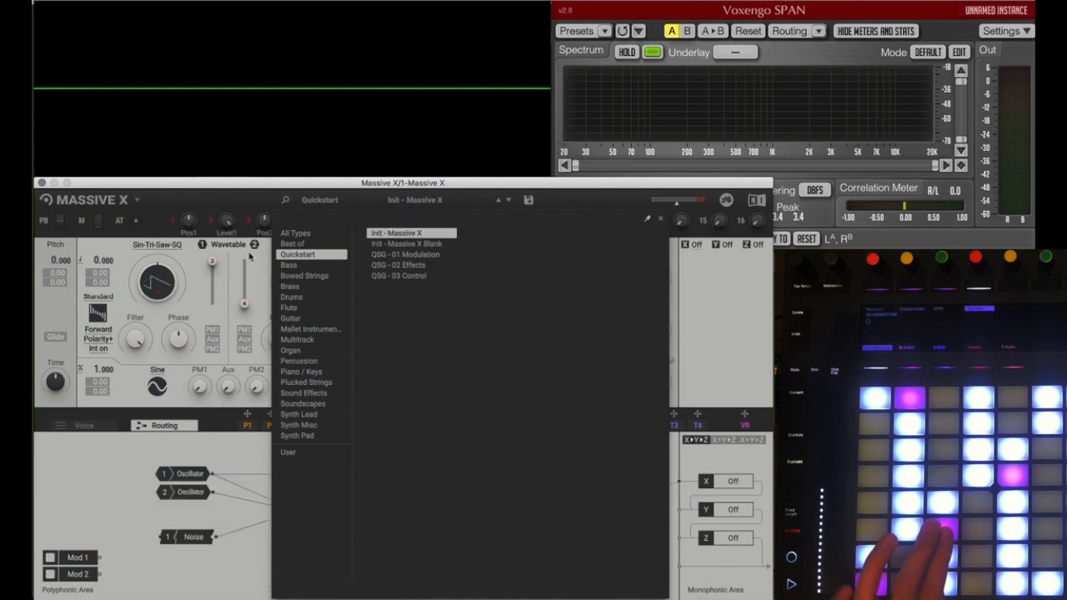
pyautogui.click(260, 272)
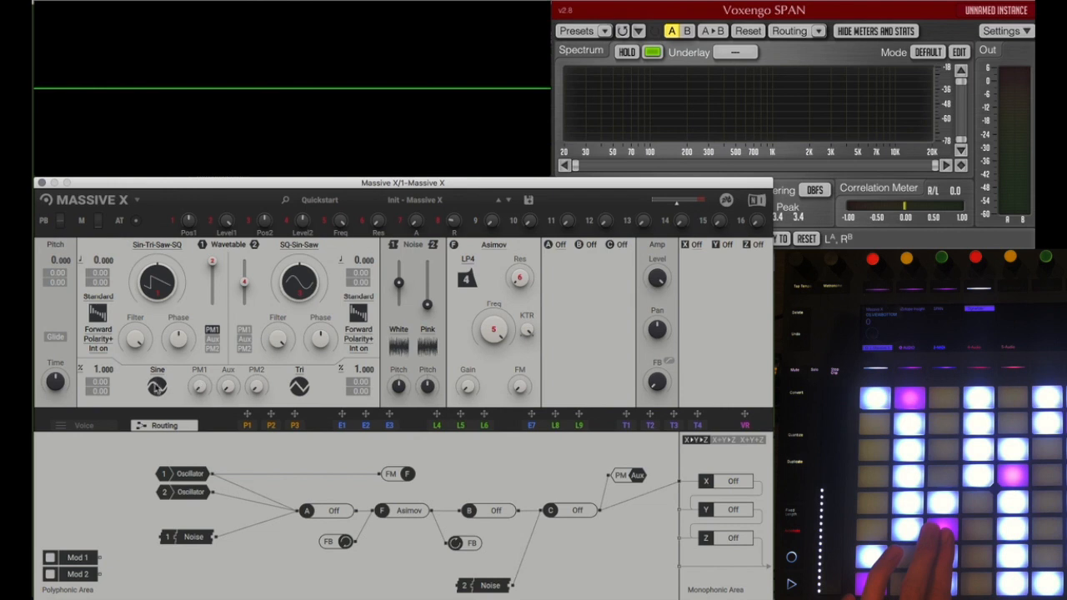
# Step: Set the phase modulation oscillator PM1's waveform to TriB2
pyautogui.click(156, 387)
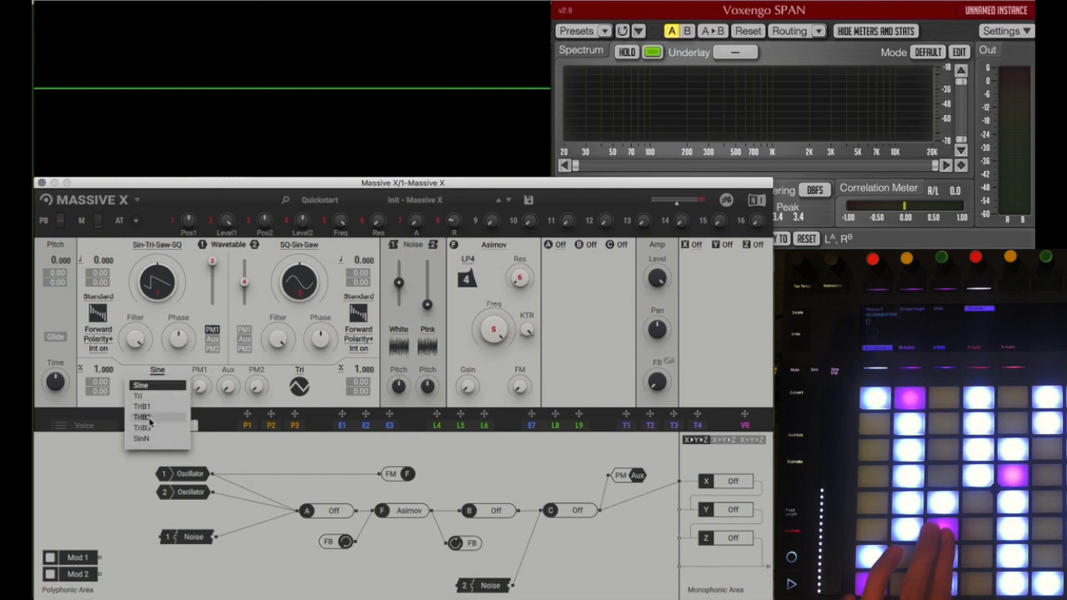
pyautogui.click(149, 418)
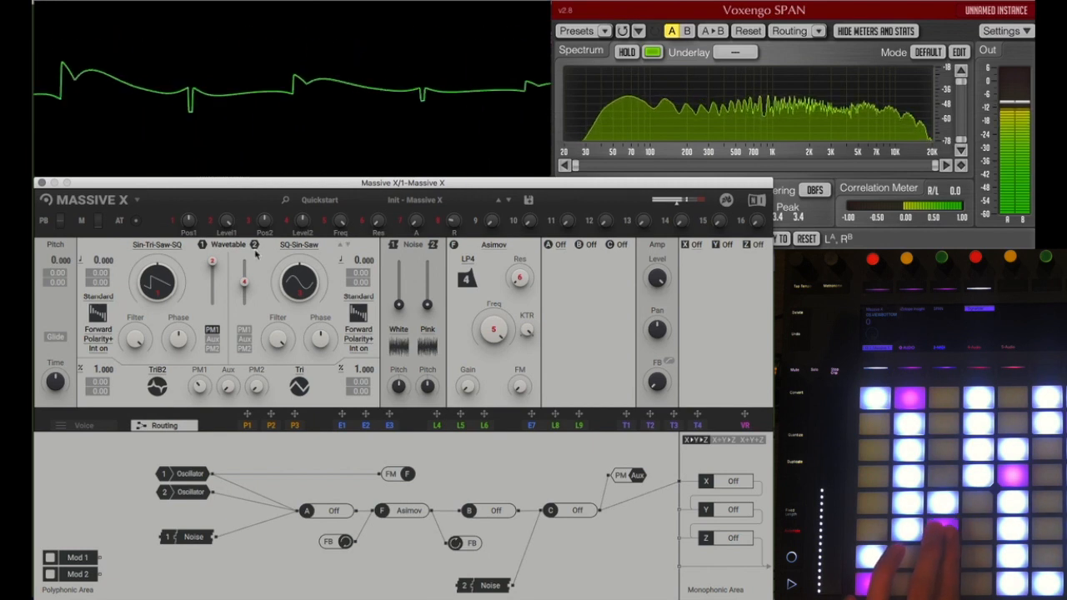
# Step: In the Voice settings, try the Reset All engine mode while raising oscillator 1's PM1 amount, and return the engine to Freerun
pyautogui.click(79, 425)
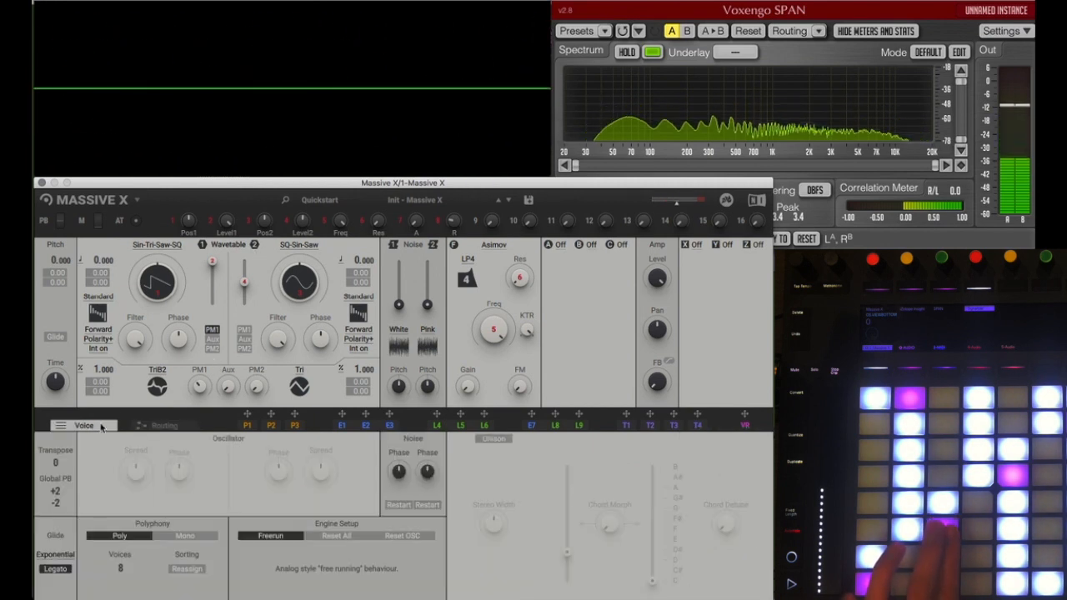
pyautogui.click(363, 538)
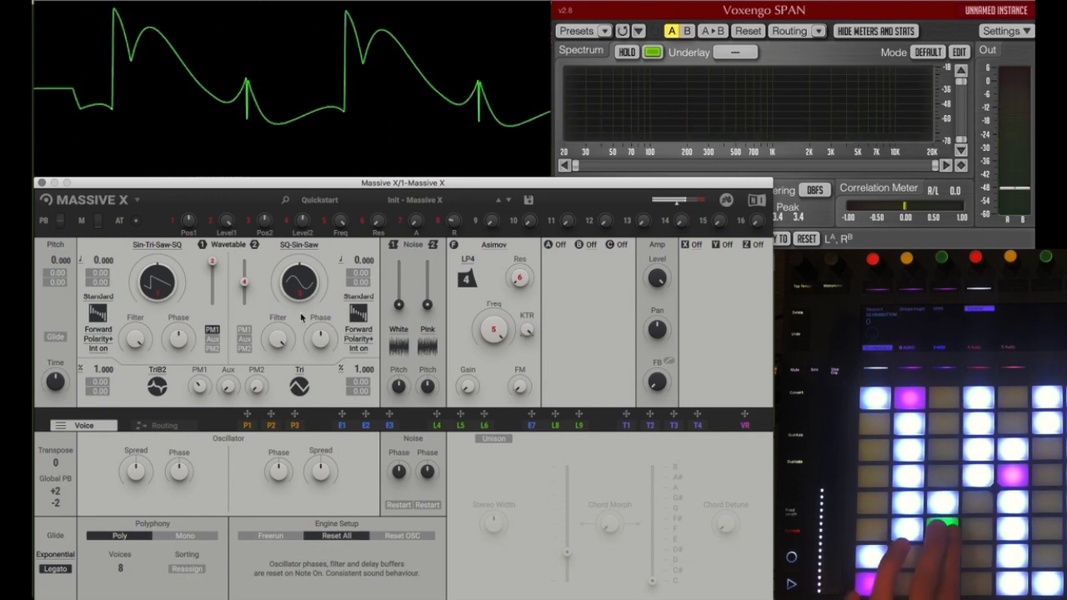
pyautogui.moveTo(201, 386); pyautogui.dragTo(201, 296)
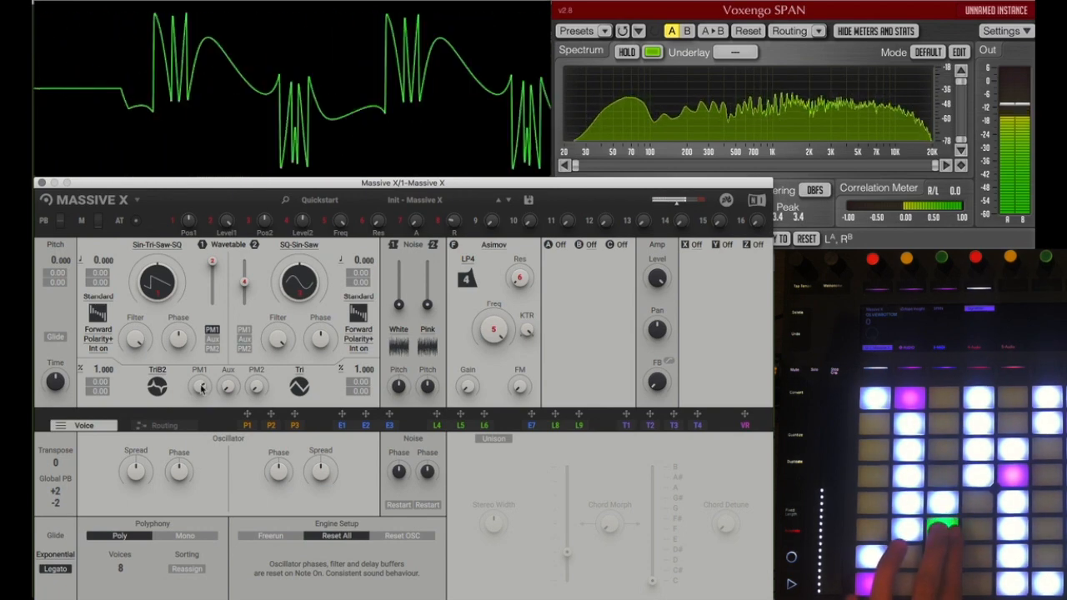
pyautogui.click(272, 535)
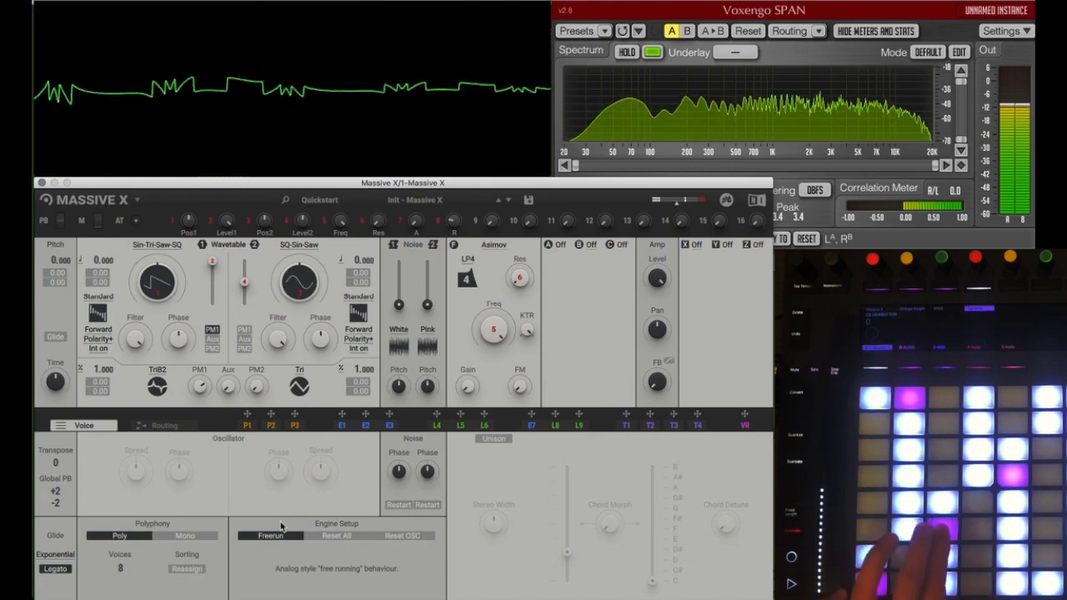
# Step: Try the Traffic and Breath noises in Noise 1, and load Birdy from the Beings category
pyautogui.click(400, 338)
pyautogui.click(390, 433)
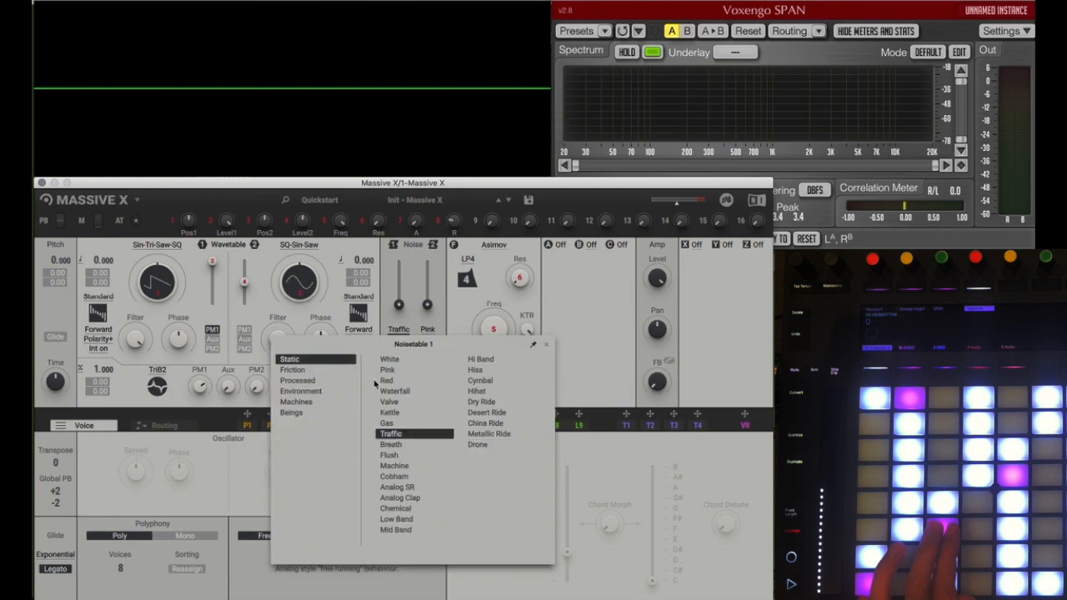
pyautogui.click(407, 333)
pyautogui.click(404, 349)
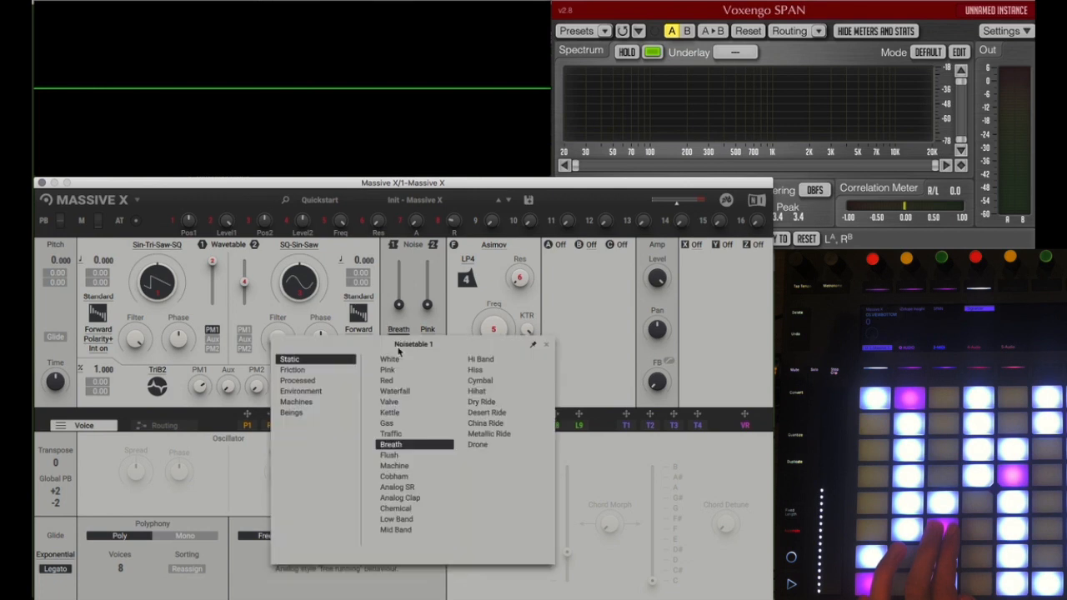
pyautogui.click(294, 413)
pyautogui.click(392, 381)
pyautogui.click(407, 304)
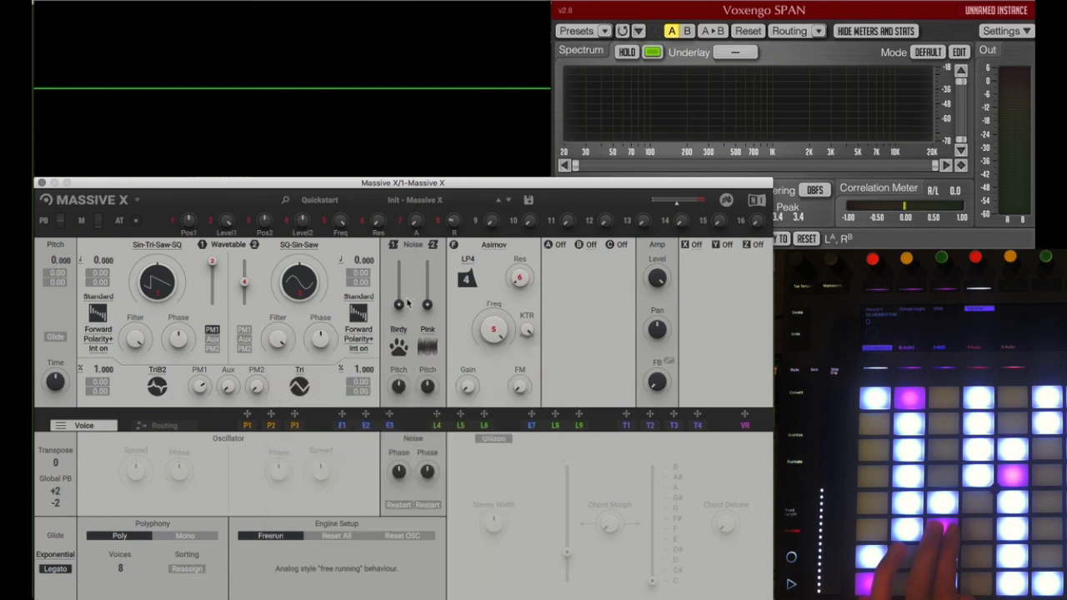
# Step: Turn both wavetable levels all the way down, and audition Ess, Immediately and Grizzly from the Beings category in Noise 1
pyautogui.moveTo(213, 265); pyautogui.dragTo(213, 304)
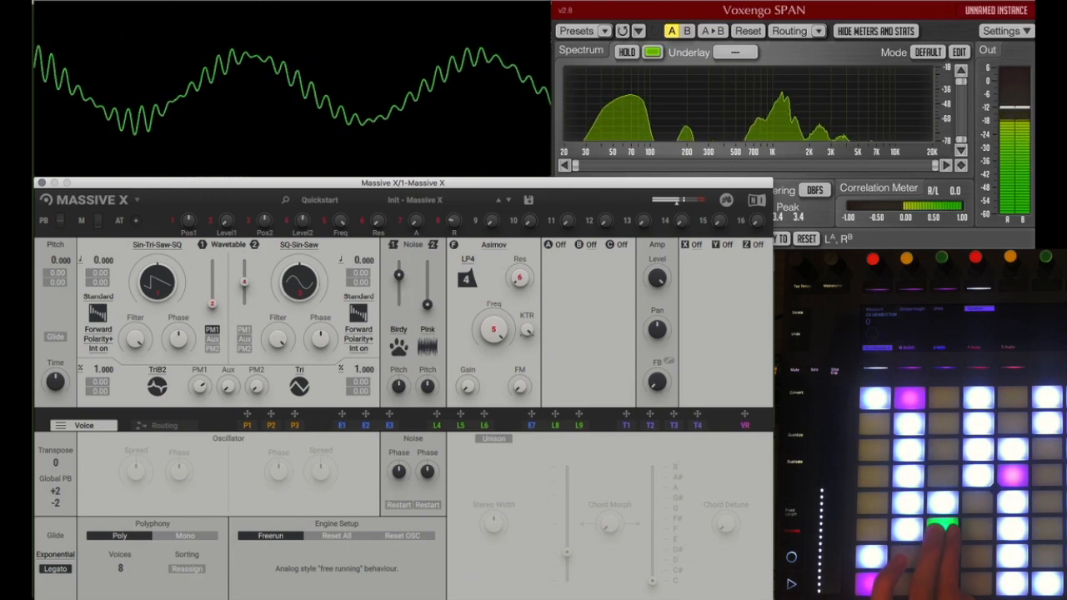
pyautogui.moveTo(244, 280); pyautogui.dragTo(244, 303)
pyautogui.click(401, 330)
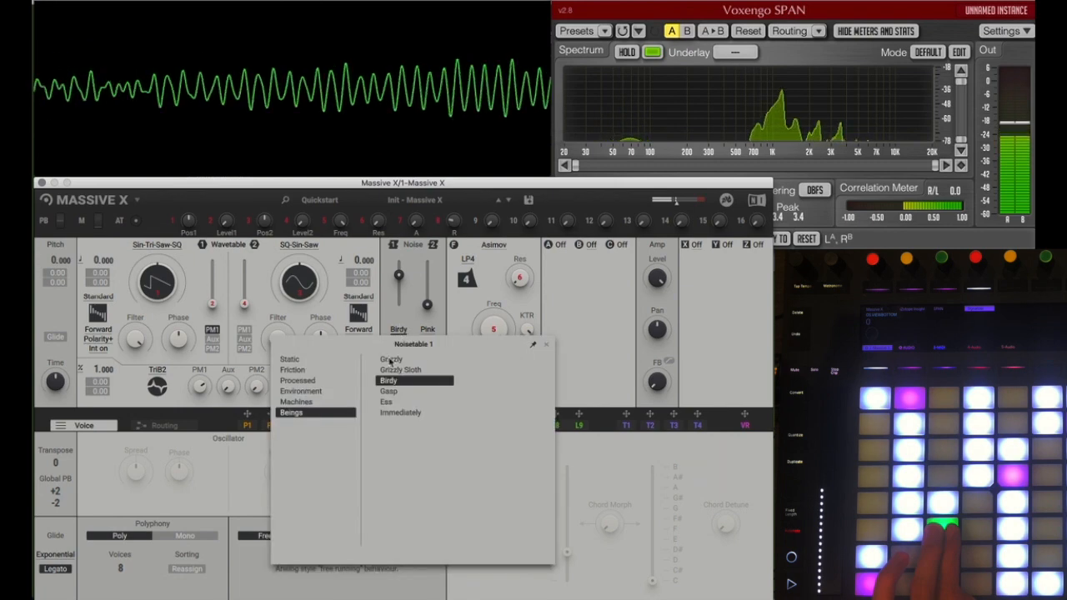
pyautogui.click(392, 402)
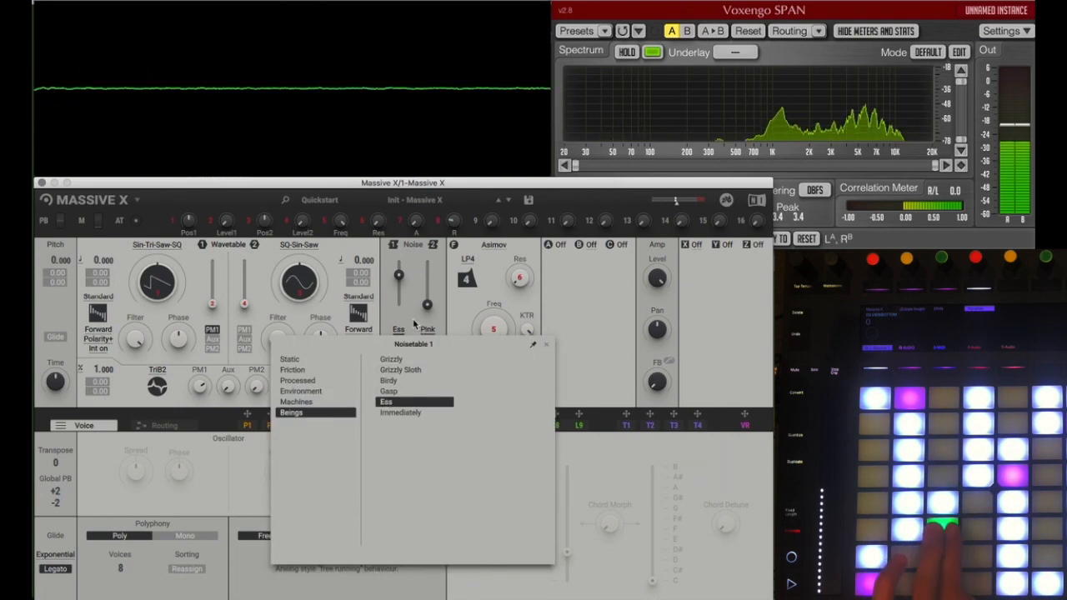
pyautogui.click(400, 413)
pyautogui.click(391, 360)
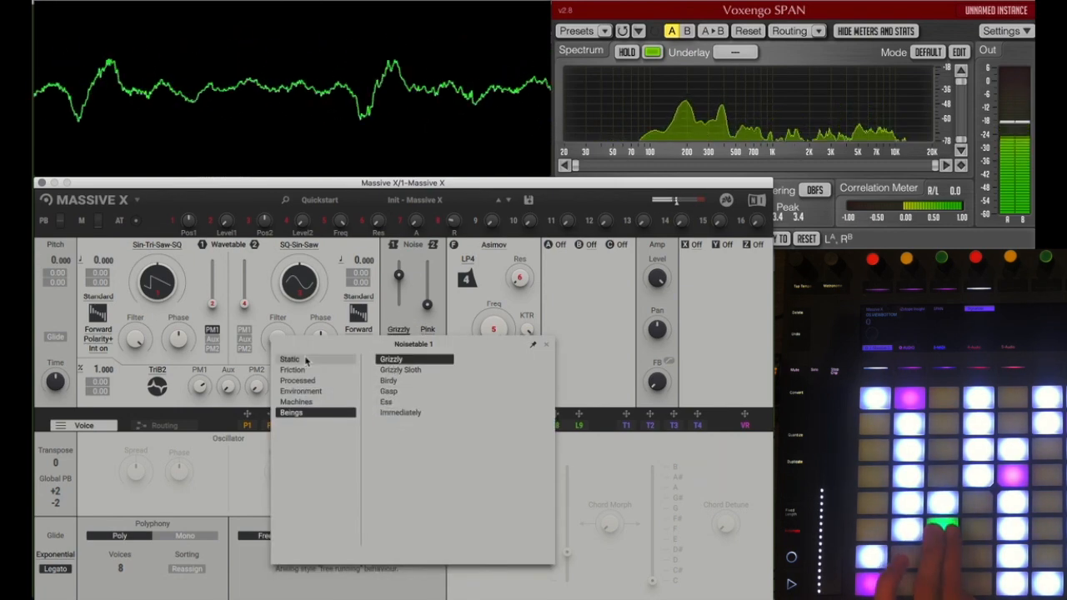
# Step: Audition Valve, Flush, Analog SR, Dry Ride and China Ride from the Static category in Noise 1
pyautogui.click(289, 359)
pyautogui.click(407, 403)
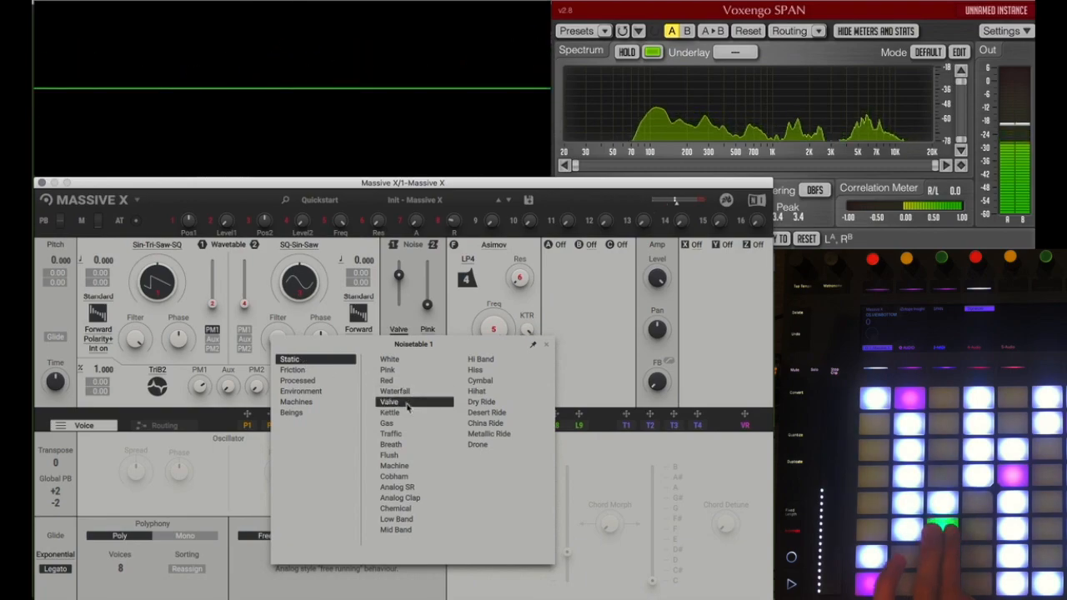
pyautogui.click(403, 456)
pyautogui.click(405, 490)
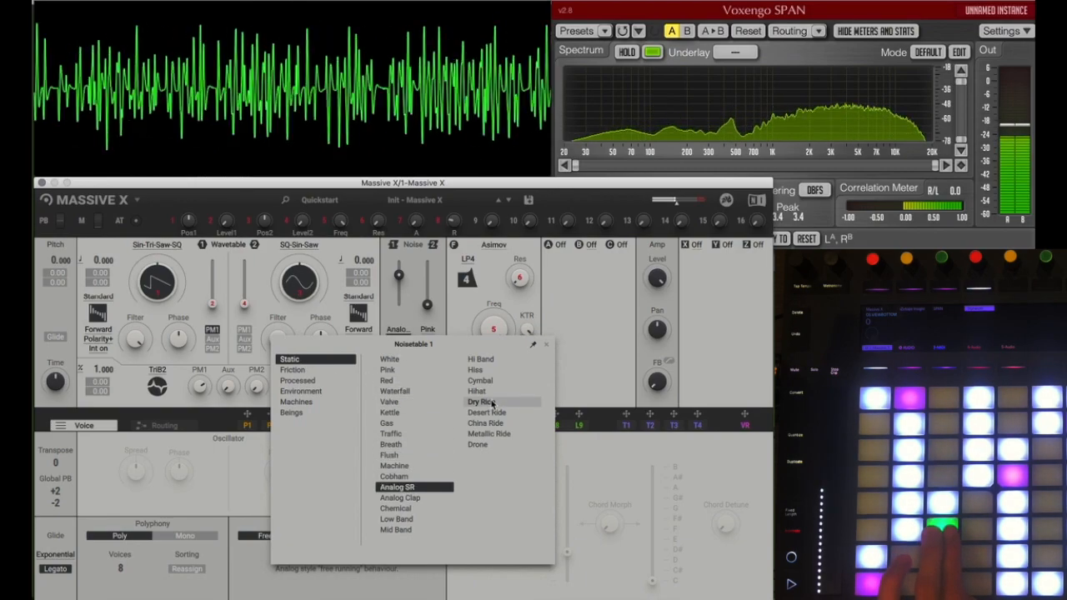
pyautogui.click(482, 401)
pyautogui.click(485, 422)
# Step: Audition Bugbits and Rasputin from the Friction category in Noise 1, plus one noise from the Processed category
pyautogui.click(292, 369)
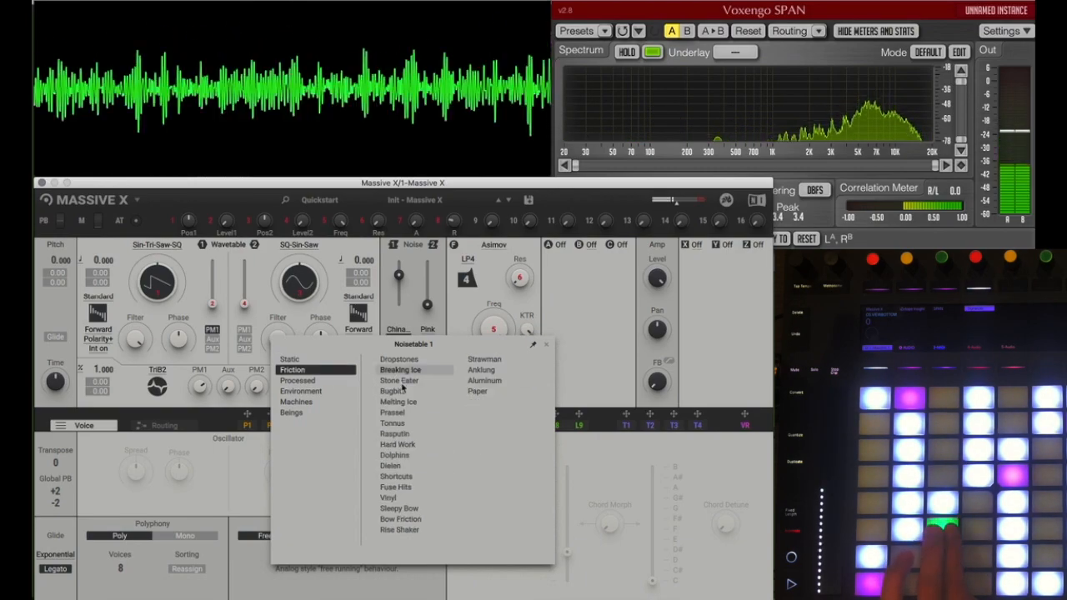
pyautogui.click(391, 391)
pyautogui.click(391, 433)
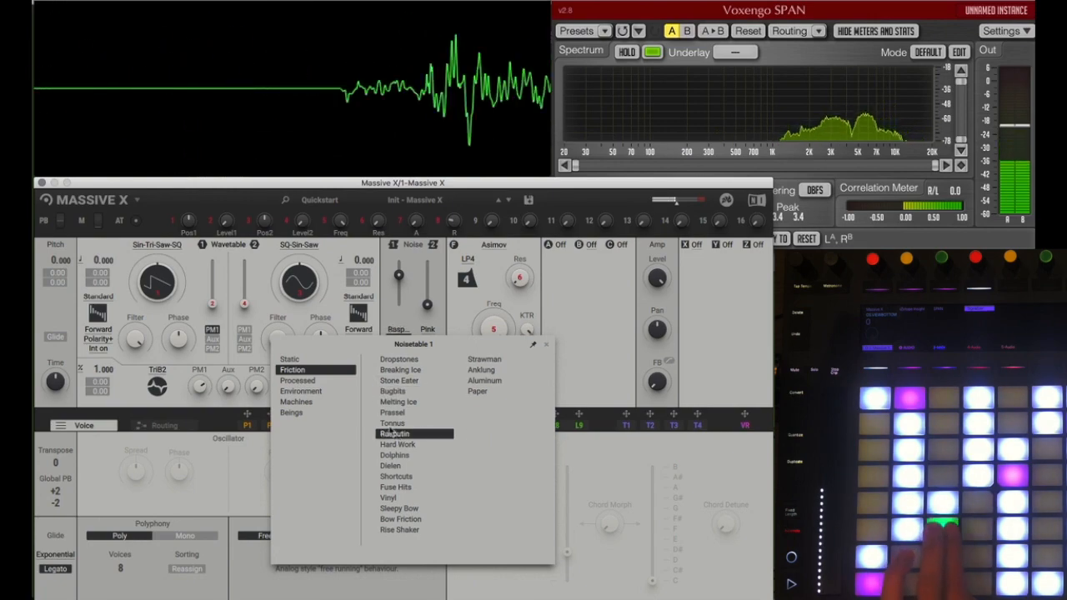
pyautogui.click(298, 380)
pyautogui.click(390, 401)
# Step: Audition another Environment noise, load Ice Water into Noise 1, and close the noise browser
pyautogui.click(300, 391)
pyautogui.click(387, 455)
pyautogui.click(396, 402)
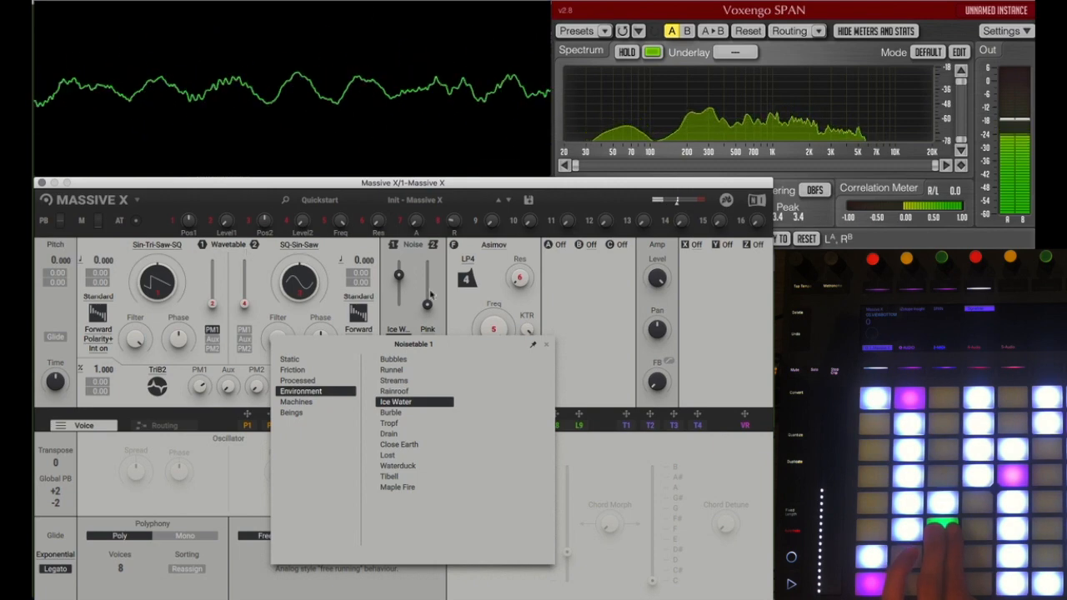
pyautogui.click(416, 259)
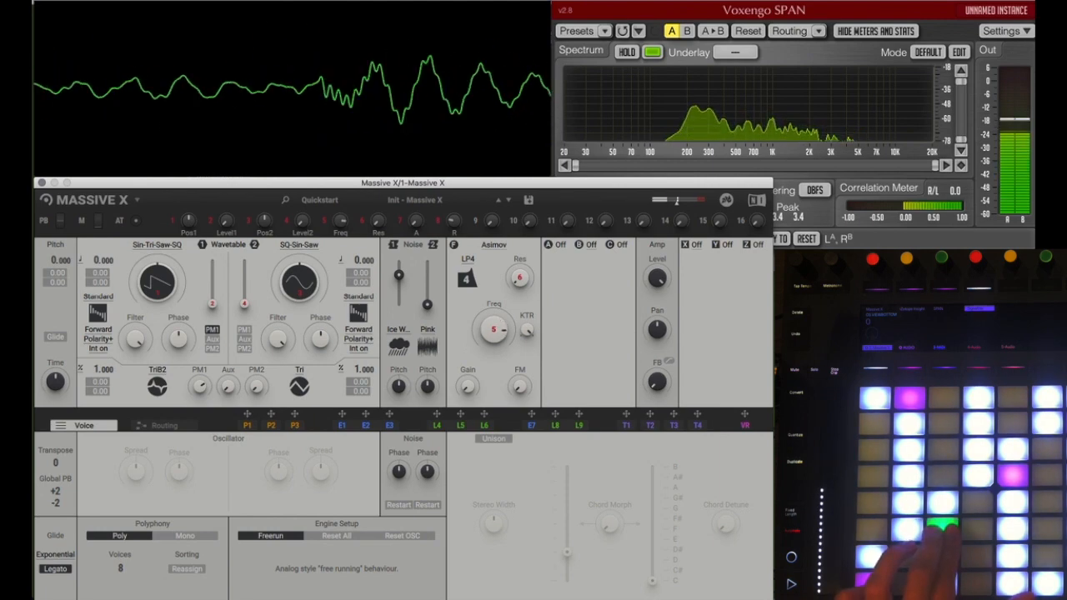
# Step: Switch the filter from Asimov to Blue Monark and try its LP1 and Peak modes
pyautogui.click(494, 245)
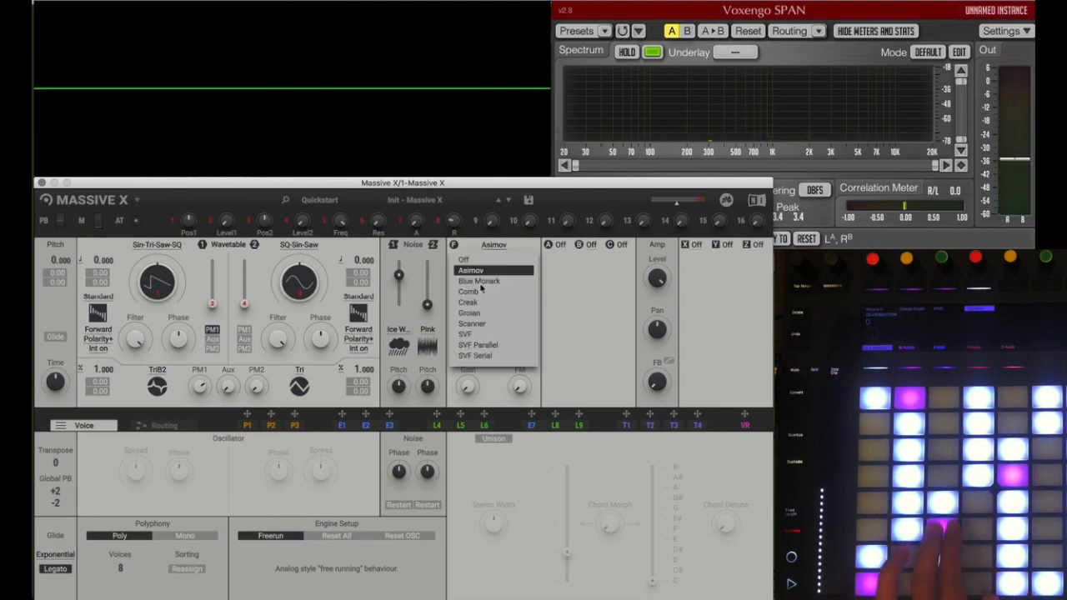
pyautogui.click(485, 281)
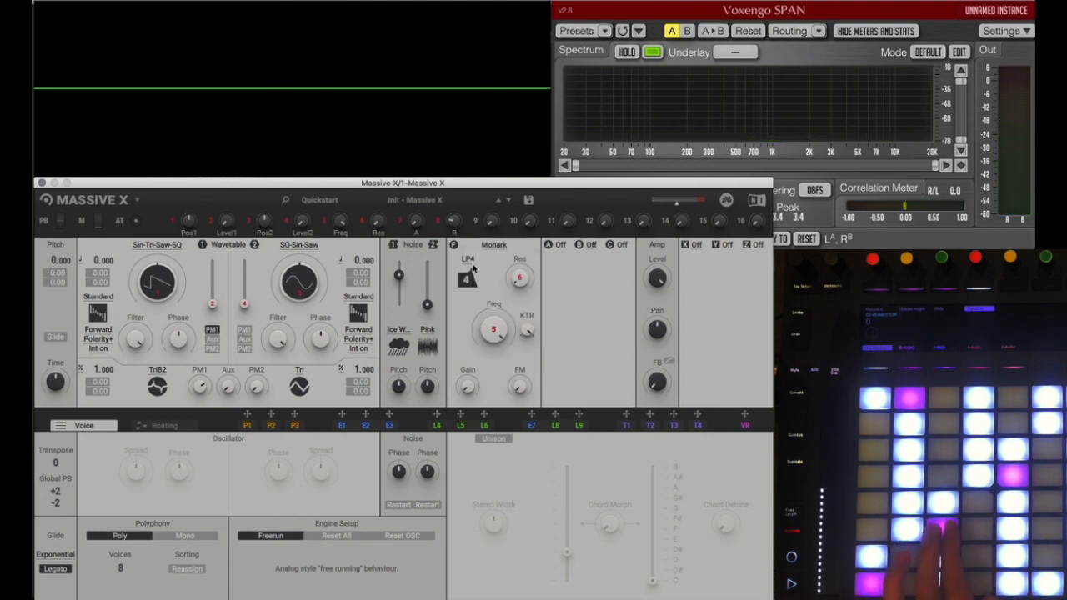
pyautogui.click(470, 267)
pyautogui.click(475, 297)
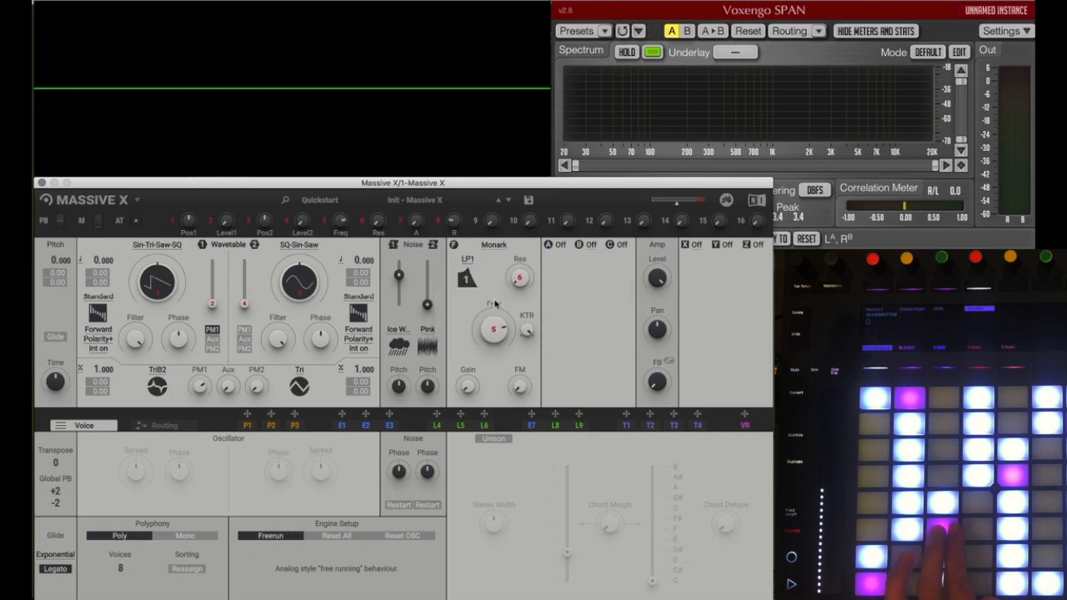
pyautogui.click(469, 259)
pyautogui.click(466, 291)
# Step: Show the Routing view and set the Monark filter's mode to Dual Notch
pyautogui.click(178, 428)
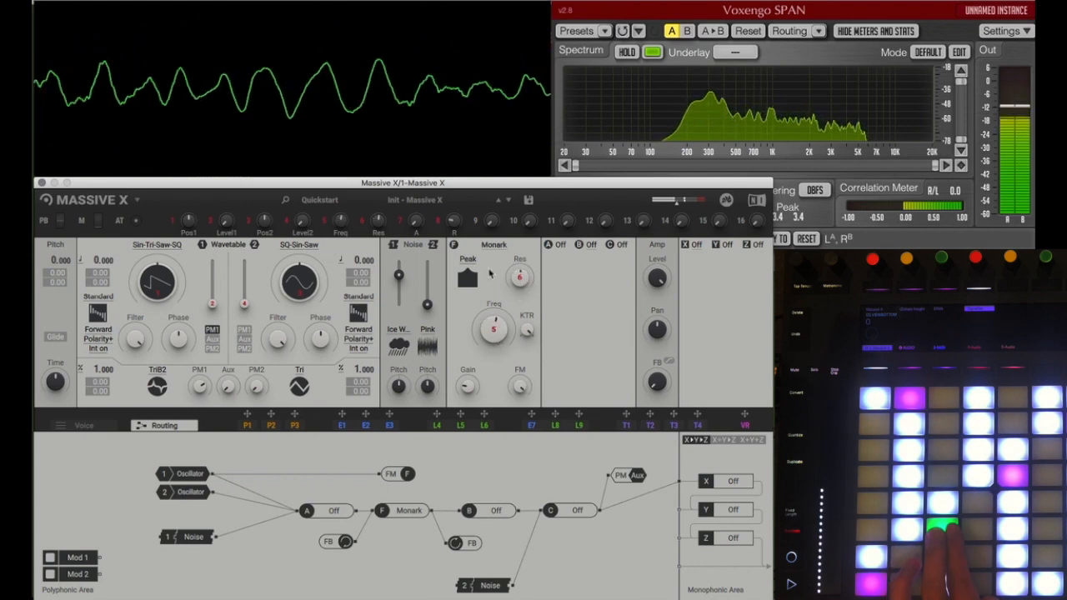
pyautogui.click(465, 257)
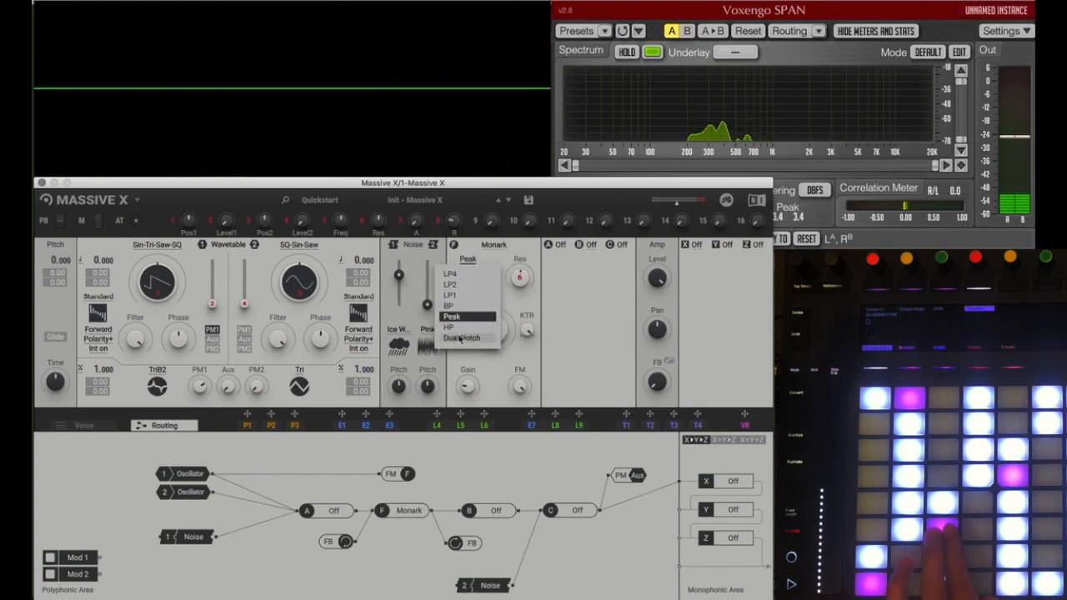
pyautogui.click(462, 338)
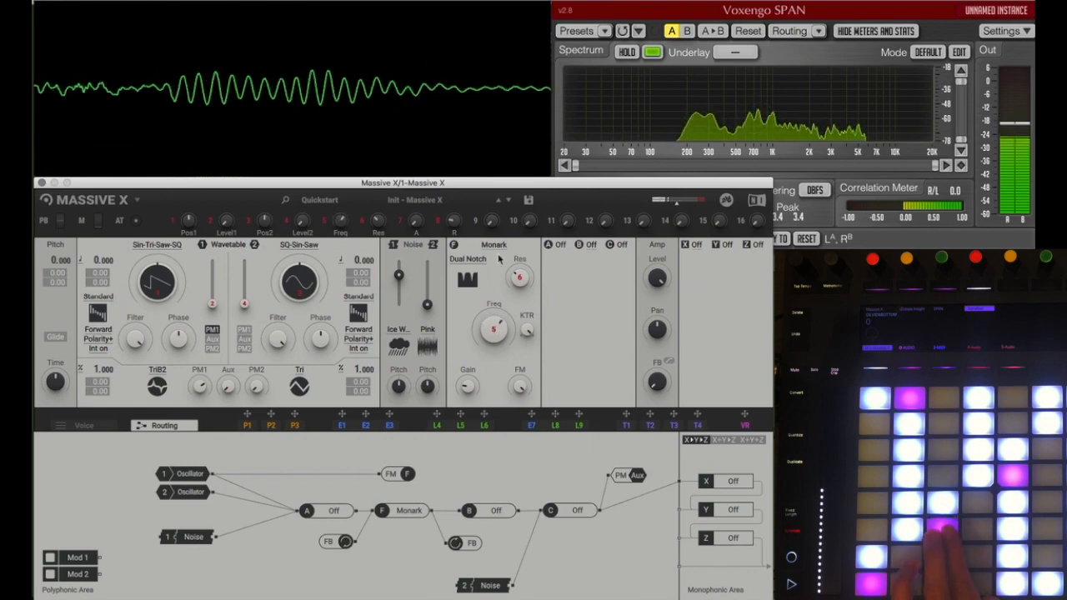
# Step: Switch the filter to Comb in OSC mode and set its pitch to -12
pyautogui.click(493, 245)
pyautogui.click(468, 292)
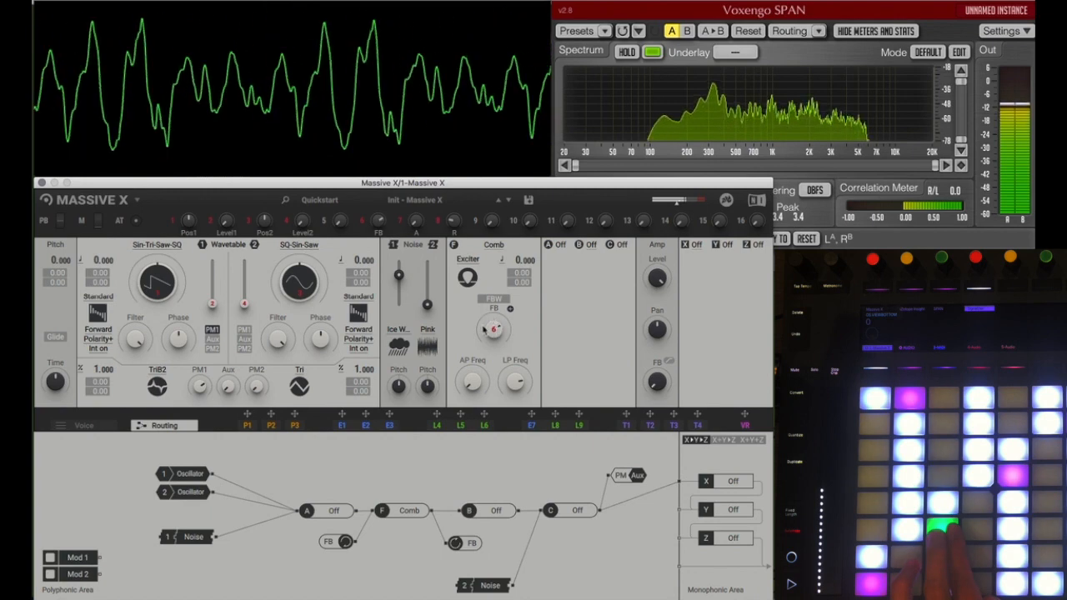
pyautogui.click(468, 278)
pyautogui.click(464, 288)
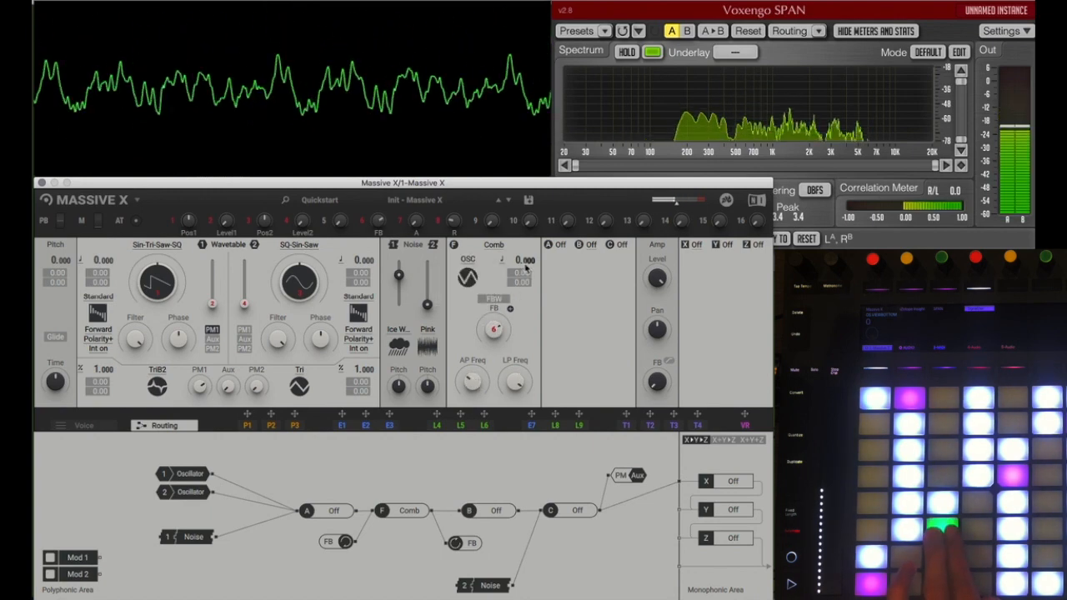
pyautogui.moveTo(521, 260)
pyautogui.mouseDown()
pyautogui.moveTo(520, 280)
pyautogui.moveTo(515, 262)
pyautogui.mouseUp()
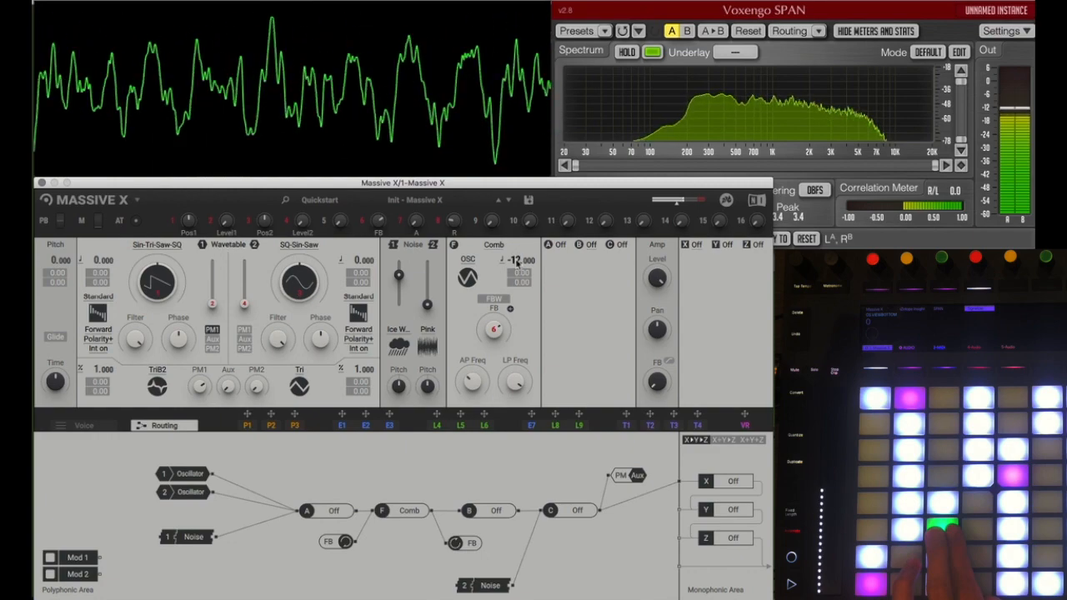
# Step: Change the Comb filter's mode to Flanger
pyautogui.click(471, 264)
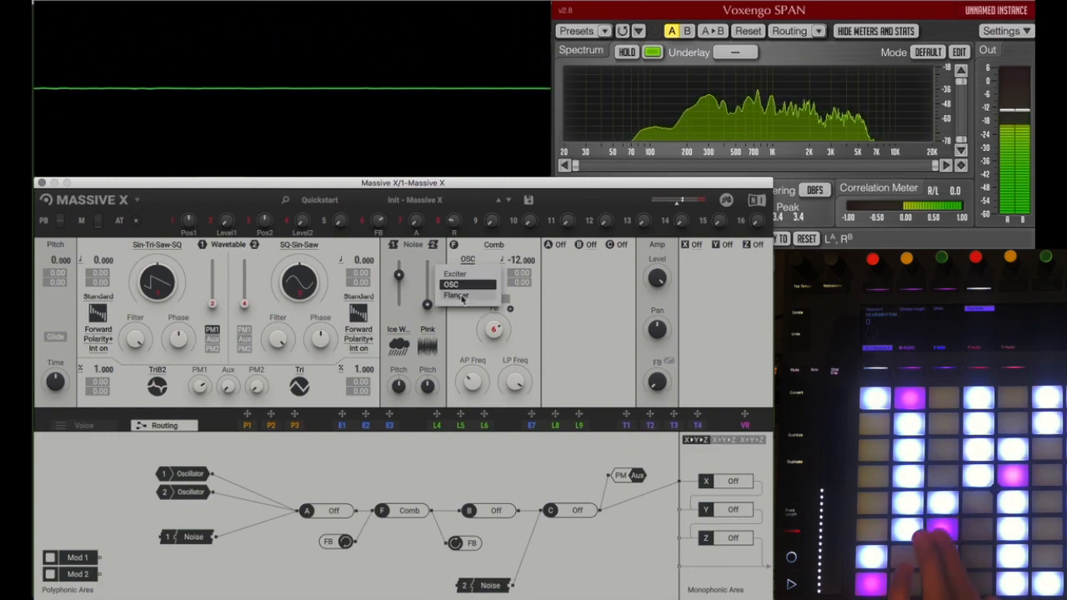
pyautogui.click(469, 299)
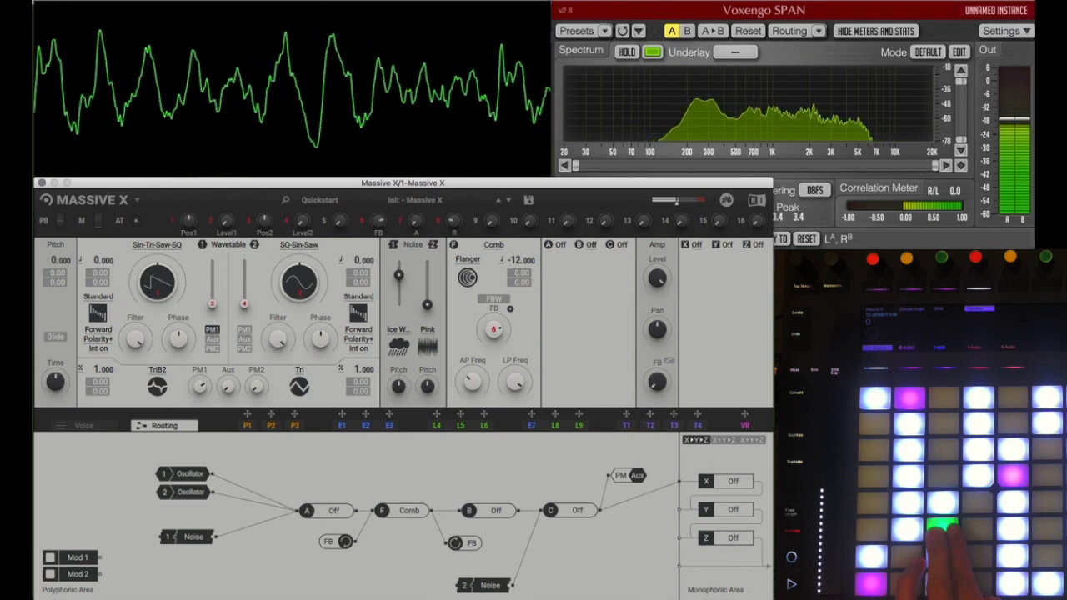
# Step: Switch the filter to Creak, lower its frequency, and set its mode to Gnarl
pyautogui.click(494, 244)
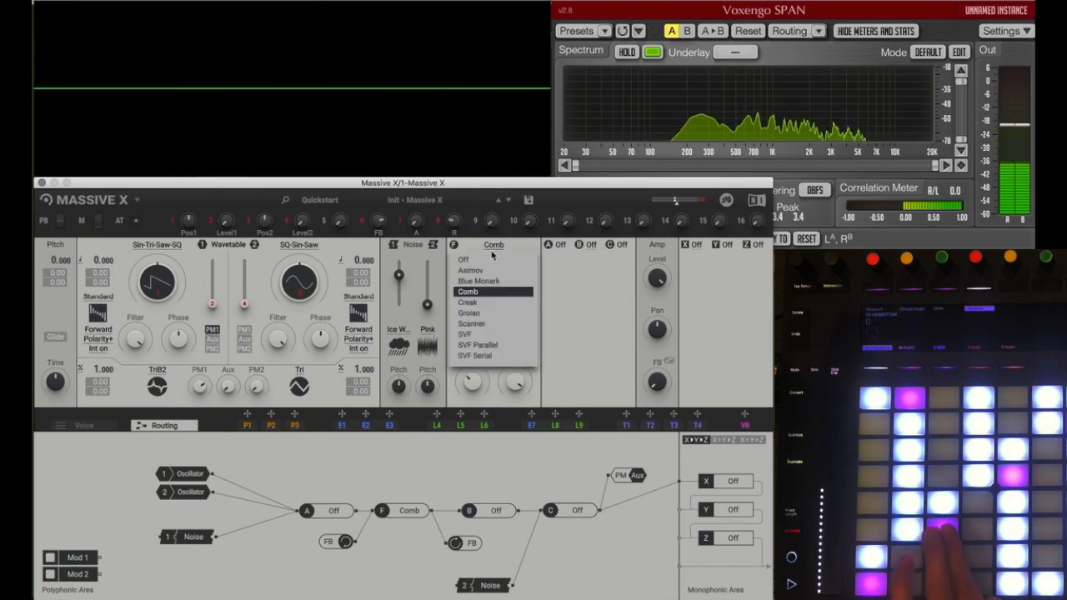
pyautogui.click(470, 302)
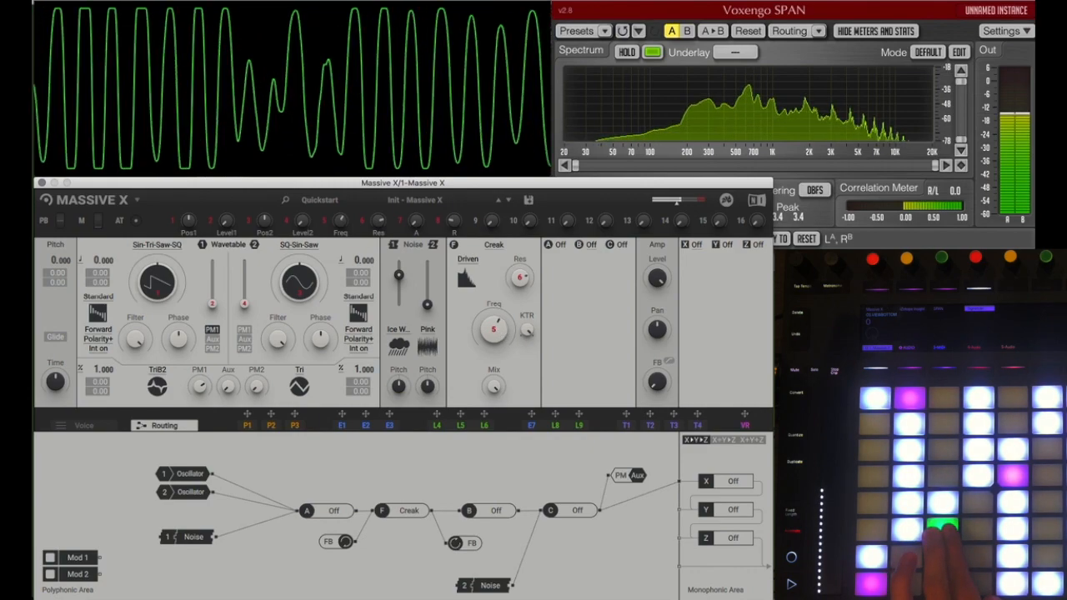
pyautogui.moveTo(494, 331); pyautogui.dragTo(494, 350)
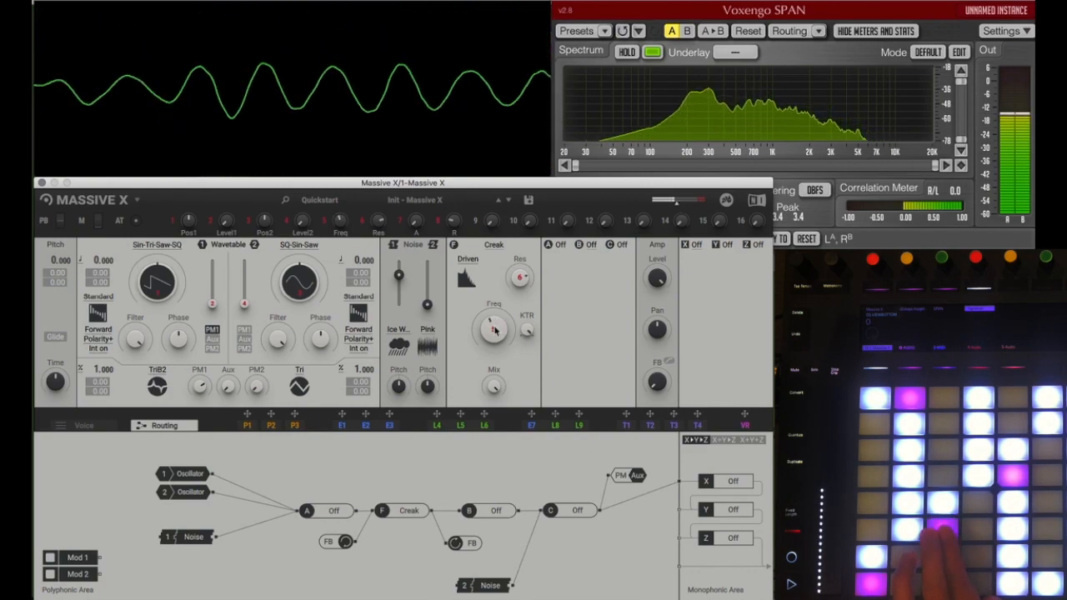
pyautogui.click(469, 259)
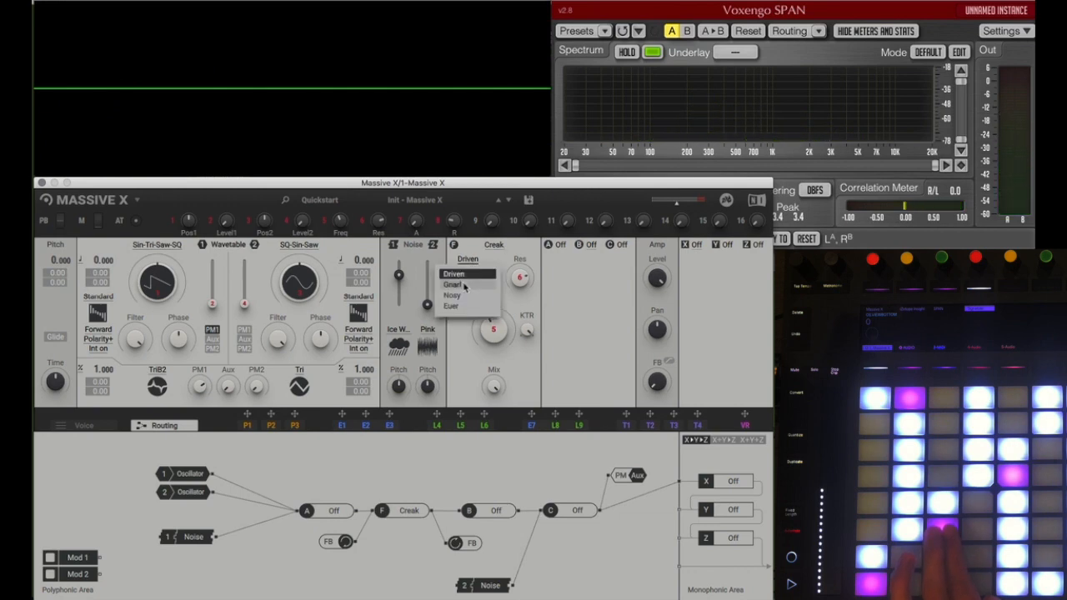
pyautogui.click(465, 285)
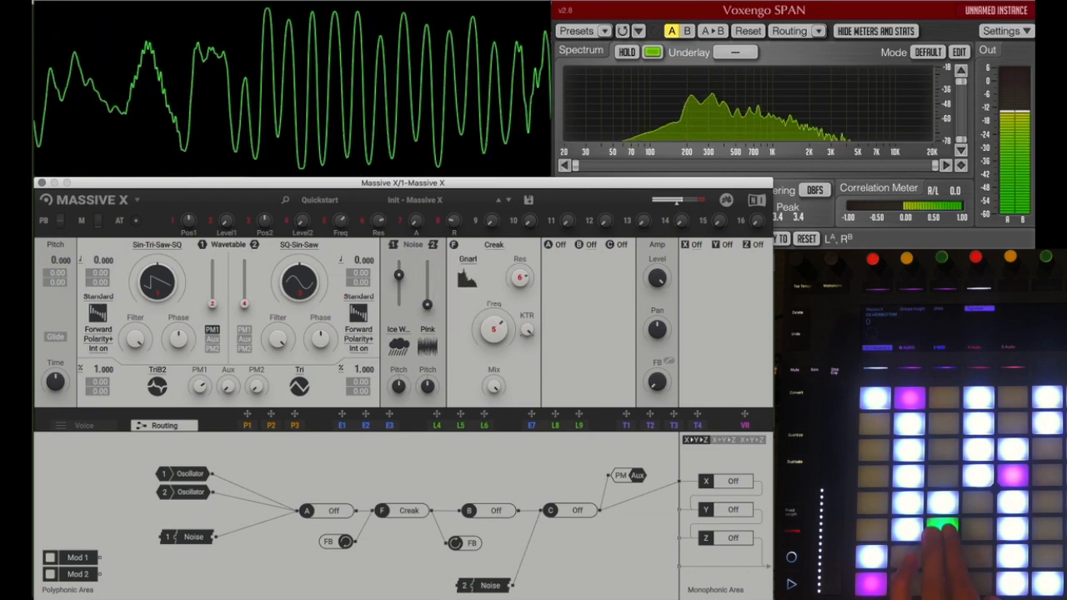
# Step: Try the Creak filter's Nosy mode and switch it to Euer
pyautogui.click(471, 282)
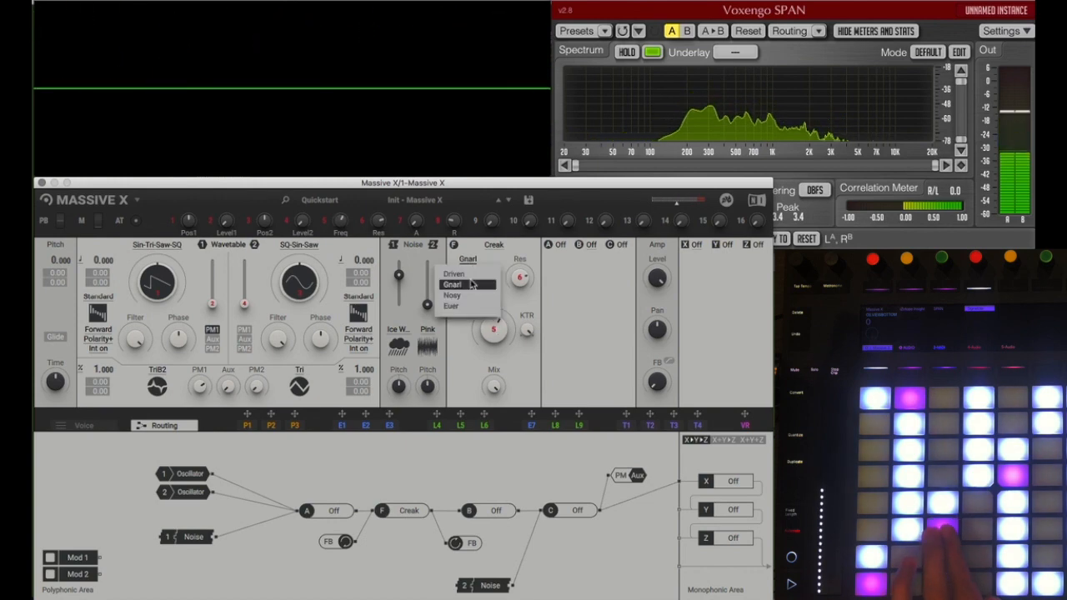
pyautogui.click(464, 296)
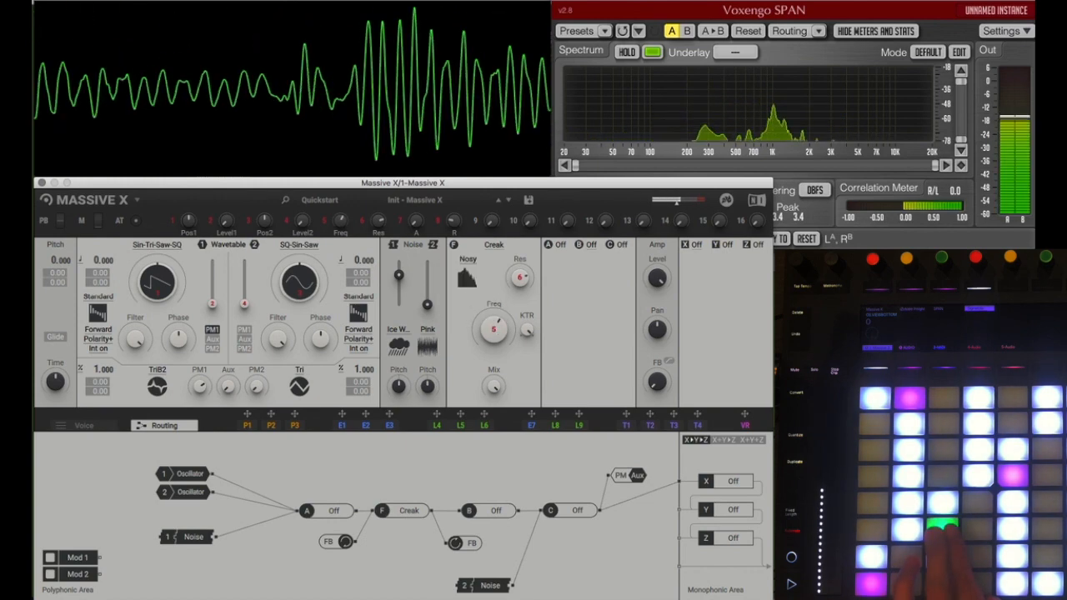
pyautogui.click(471, 282)
pyautogui.click(465, 307)
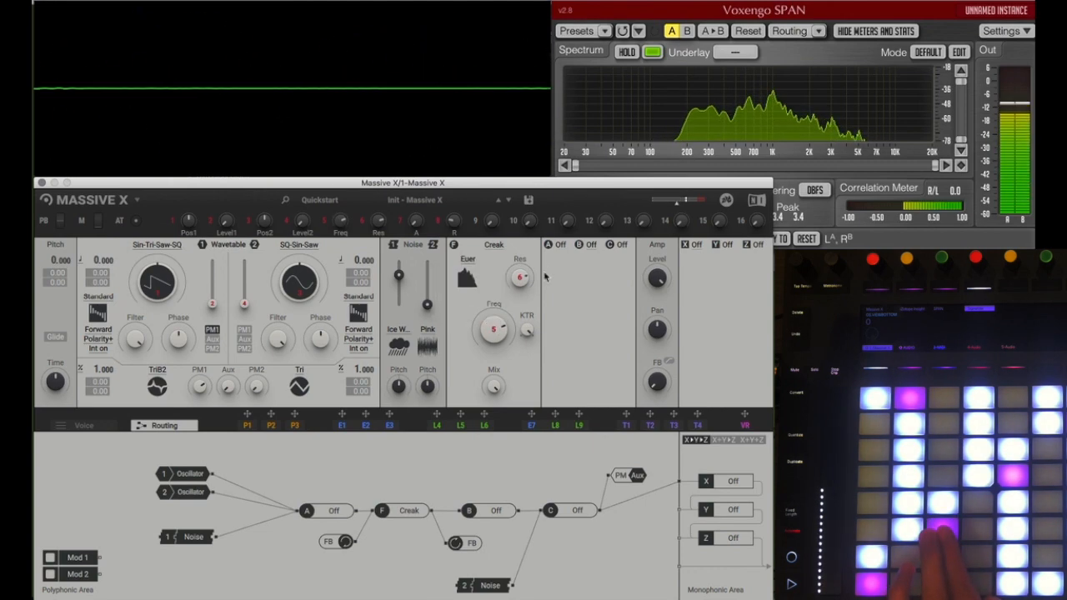
pyautogui.click(559, 245)
pyautogui.click(561, 246)
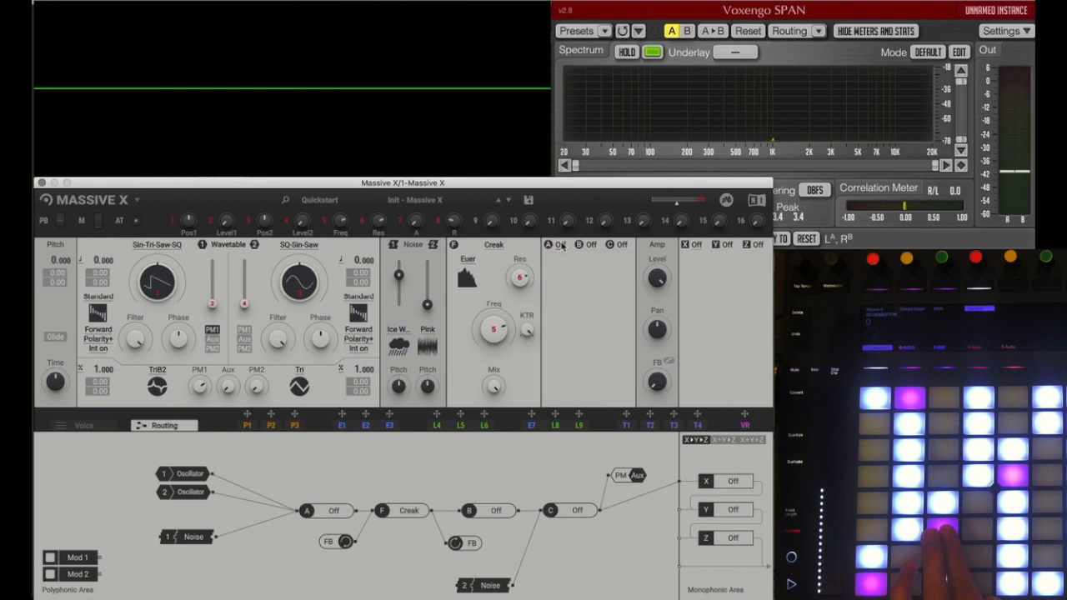
# Step: Replace the Creak filter with the SVF Parallel type
pyautogui.click(493, 245)
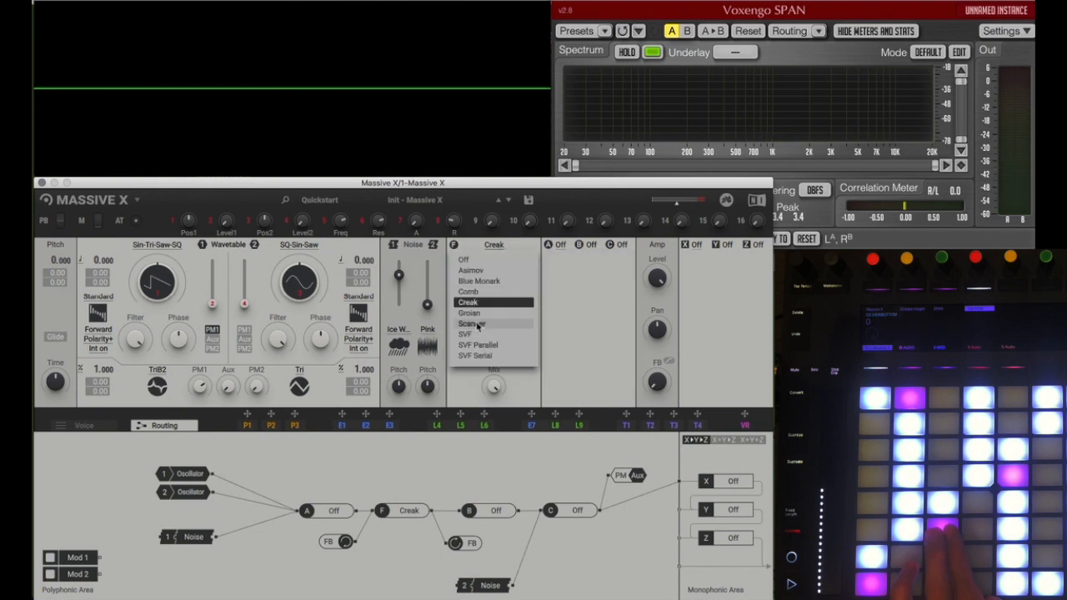
pyautogui.click(480, 304)
pyautogui.click(469, 275)
pyautogui.click(468, 302)
pyautogui.click(493, 245)
pyautogui.click(468, 345)
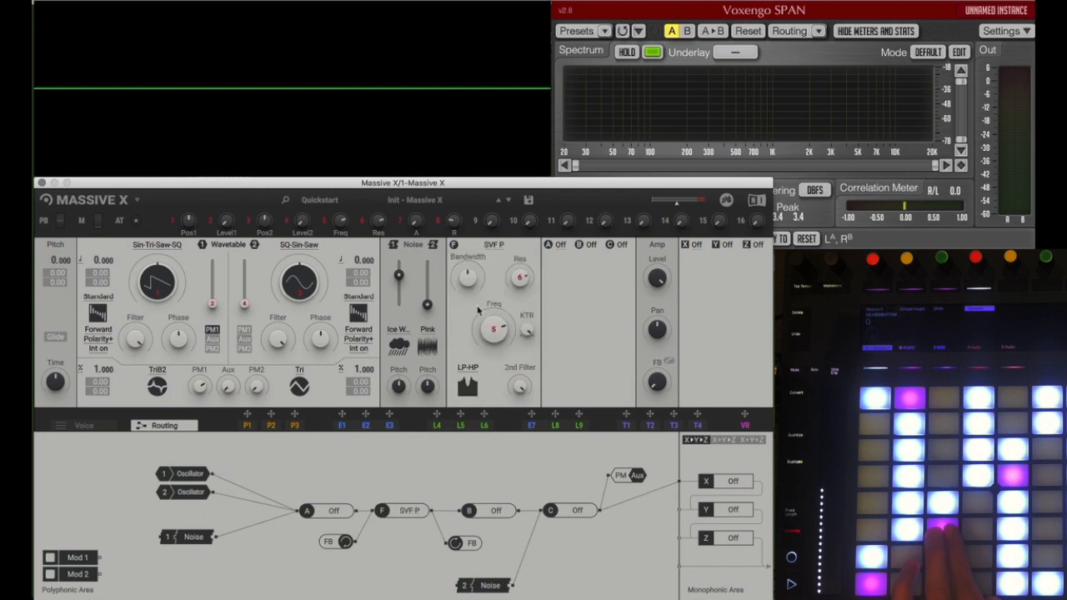
# Step: Set the SVF Parallel filter's mode to Plateau
pyautogui.click(464, 367)
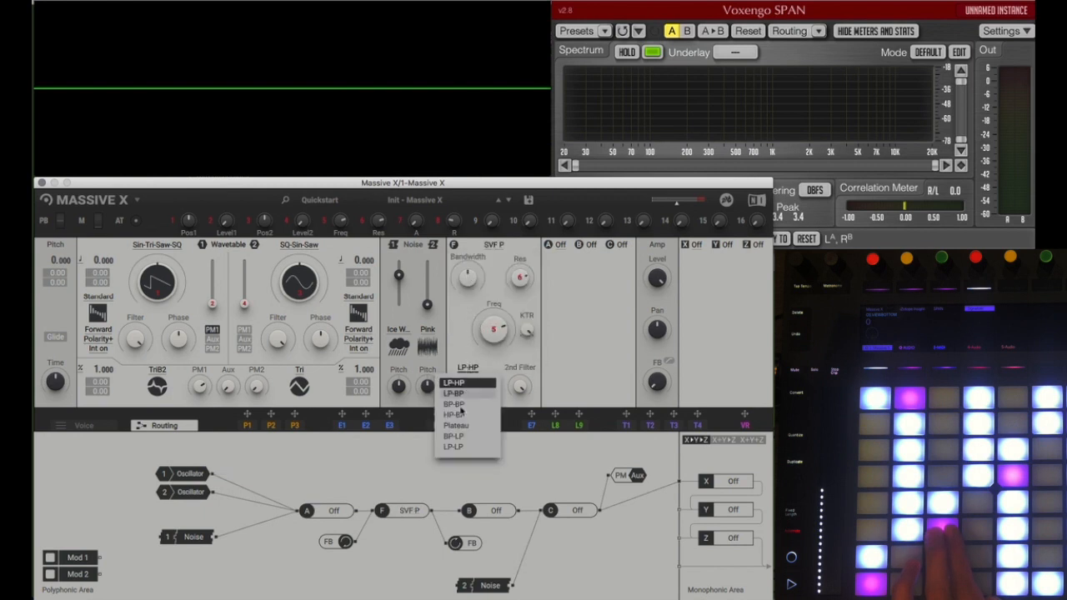
pyautogui.click(459, 409)
pyautogui.click(467, 368)
pyautogui.click(464, 426)
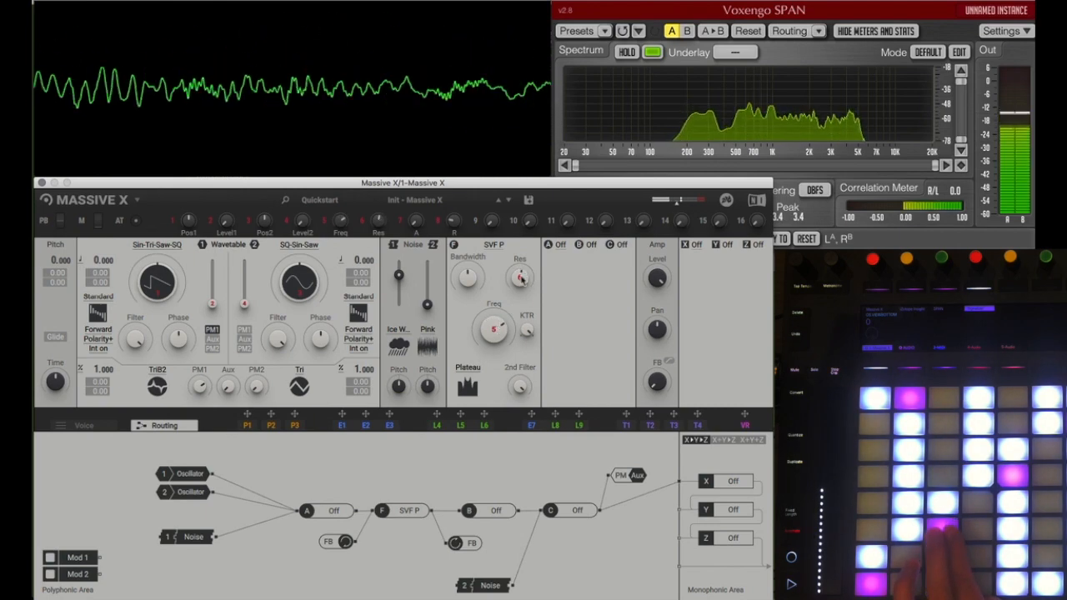
# Step: Try the Anima effect in insert slot A and replace it with Bit Crusher
pyautogui.click(562, 245)
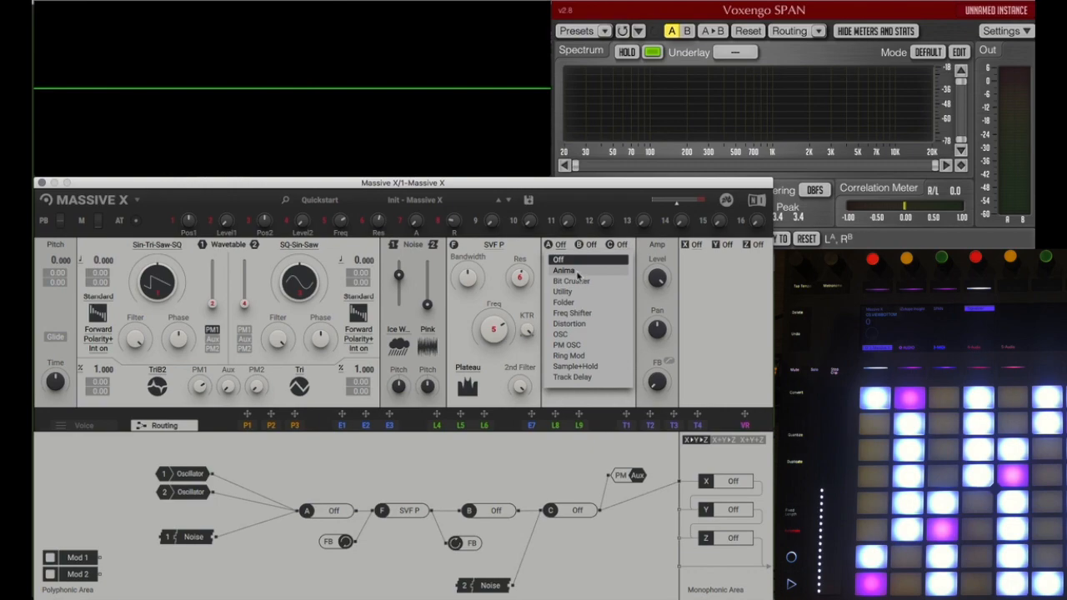
pyautogui.click(576, 274)
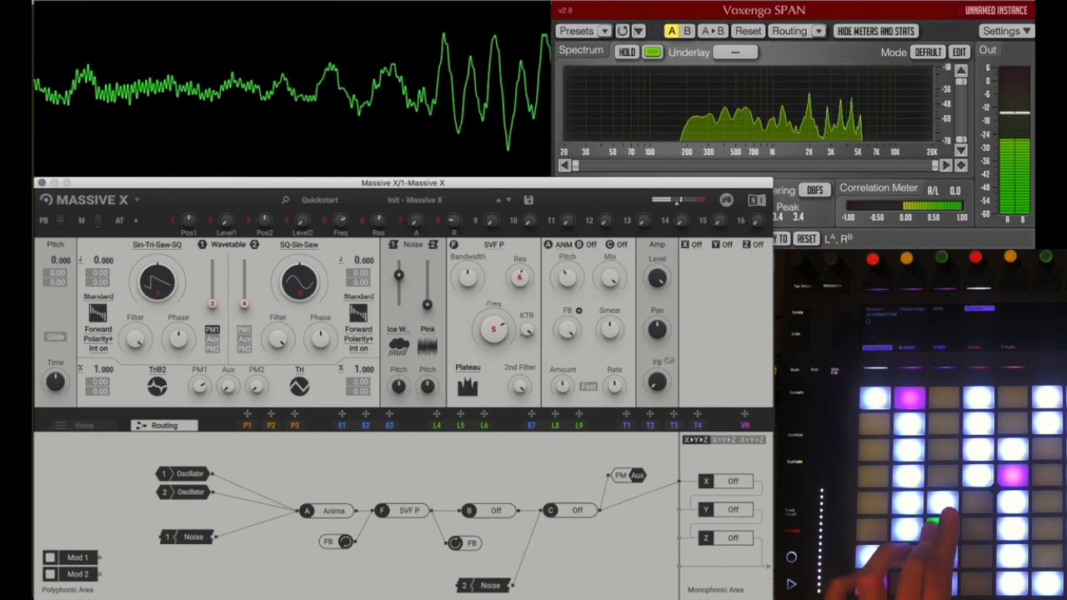
pyautogui.click(563, 244)
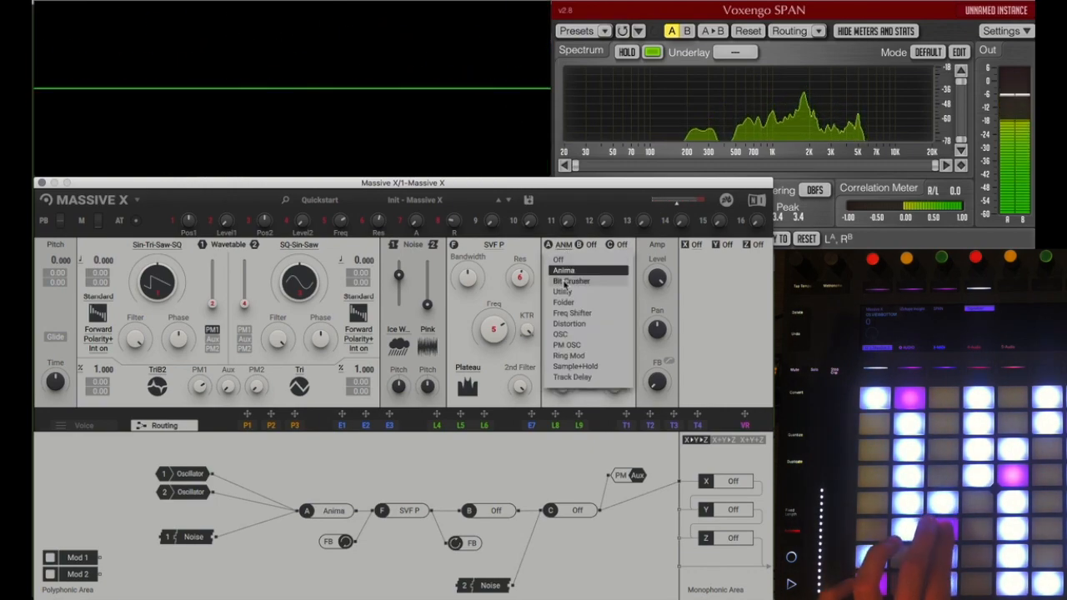
pyautogui.click(567, 282)
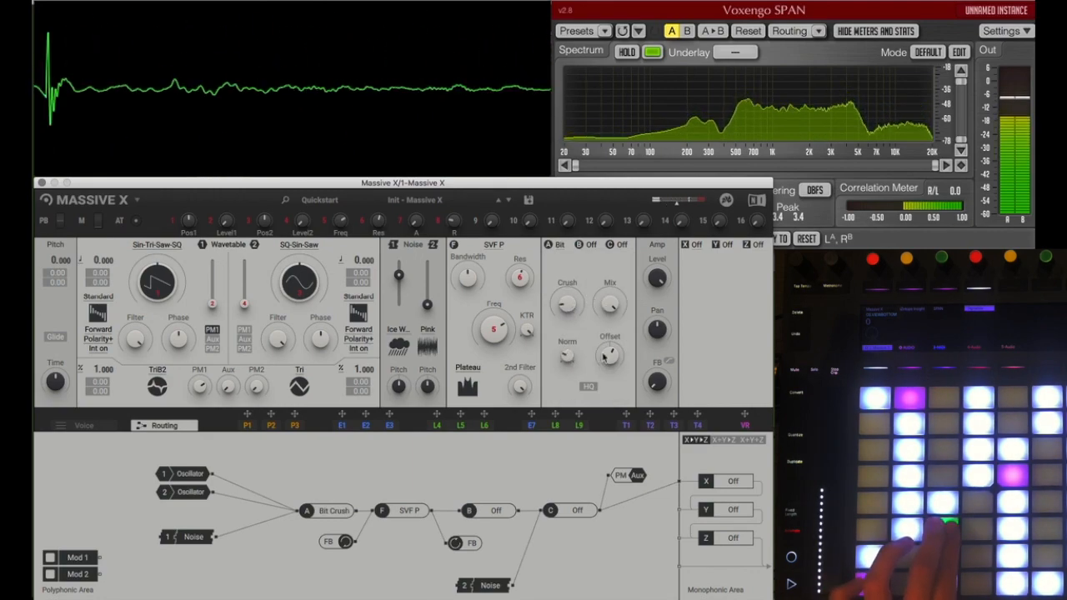
# Step: Load Utility into insert slot A and set its two filters to HP2 and LP1
pyautogui.click(559, 244)
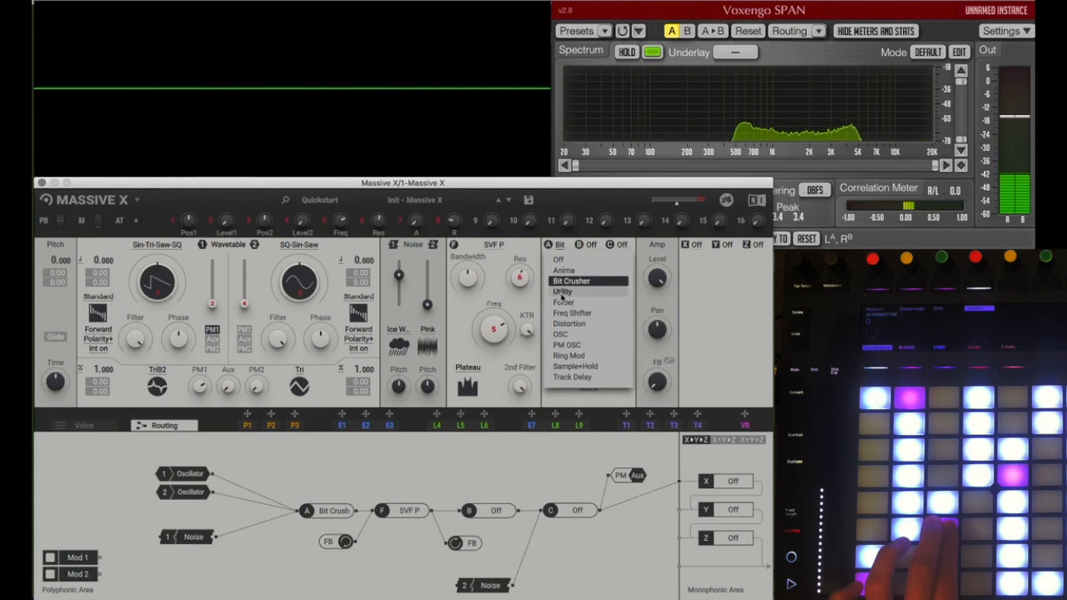
pyautogui.click(563, 292)
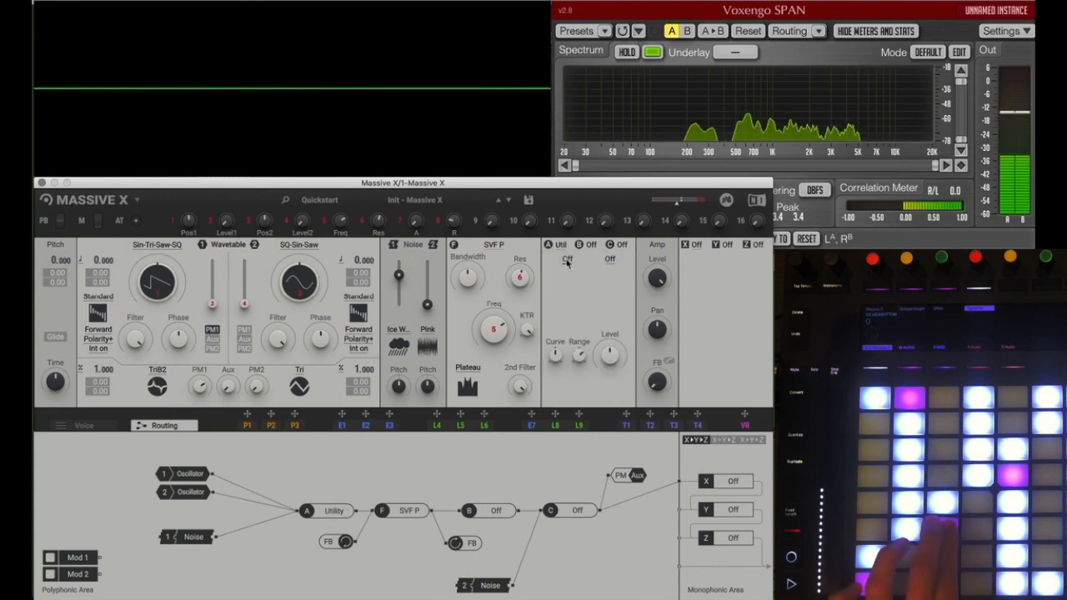
pyautogui.click(567, 261)
pyautogui.click(590, 275)
pyautogui.click(611, 261)
pyautogui.click(600, 314)
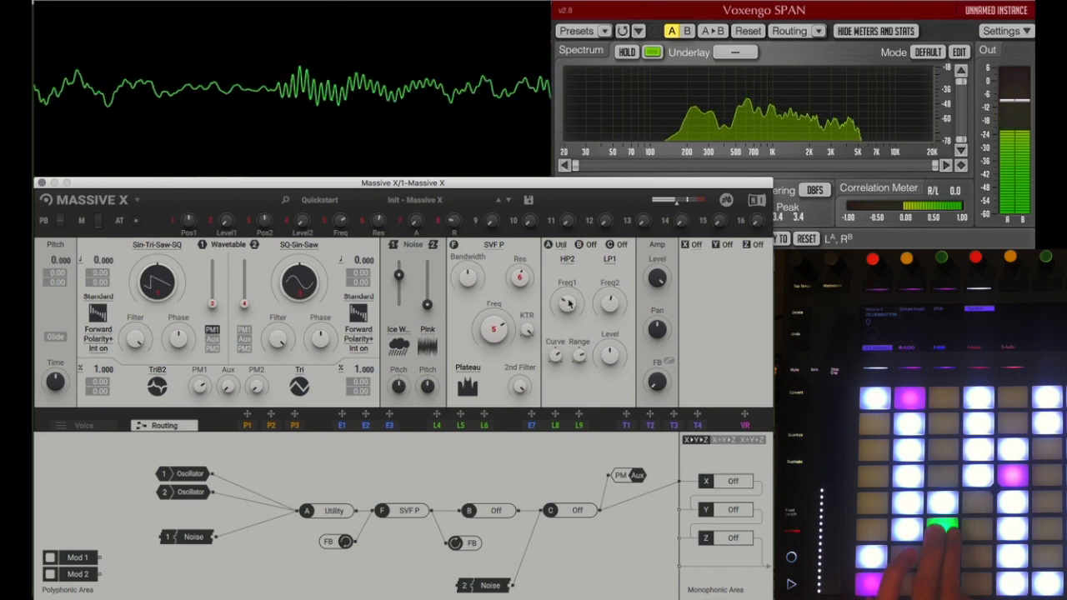
# Step: Load the Folder effect into insert slot B
pyautogui.click(592, 244)
pyautogui.click(592, 244)
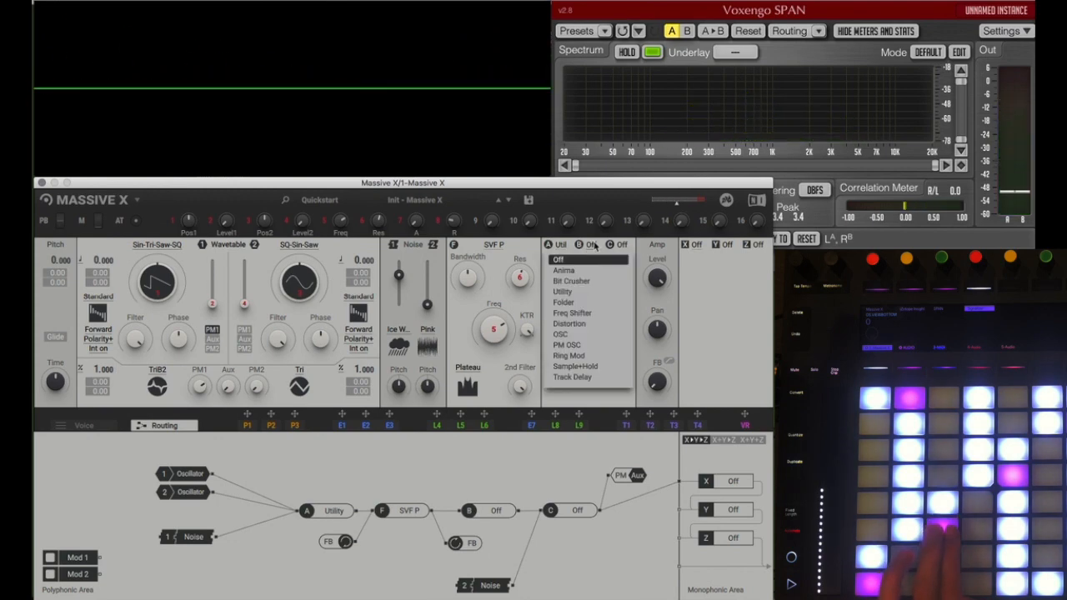
pyautogui.click(563, 303)
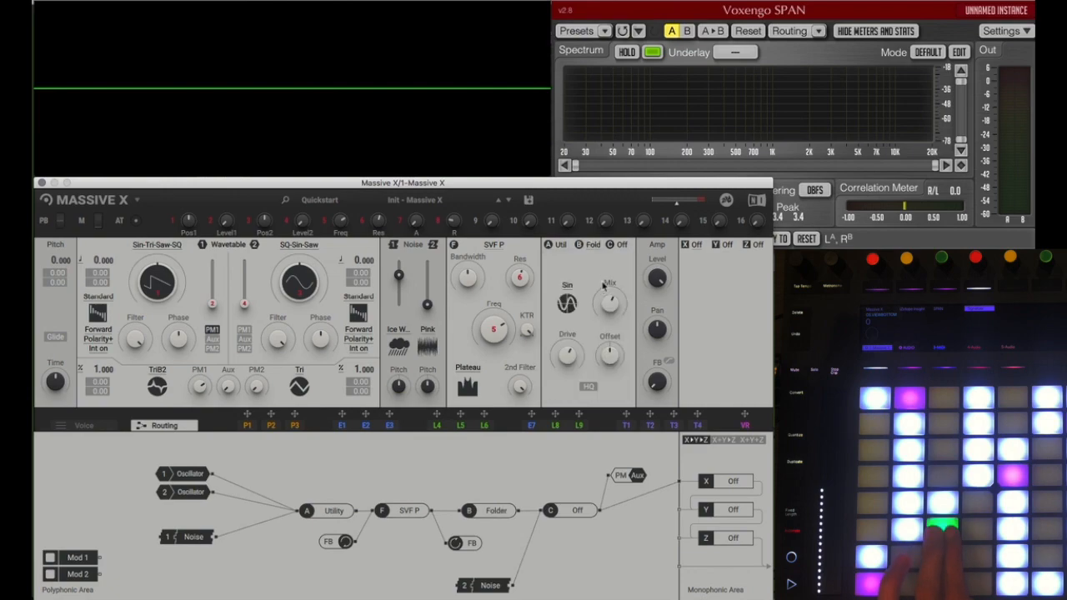
# Step: Audition the Folder's Tri, Wrap and Spiky shapes and settle on Wrap
pyautogui.click(572, 307)
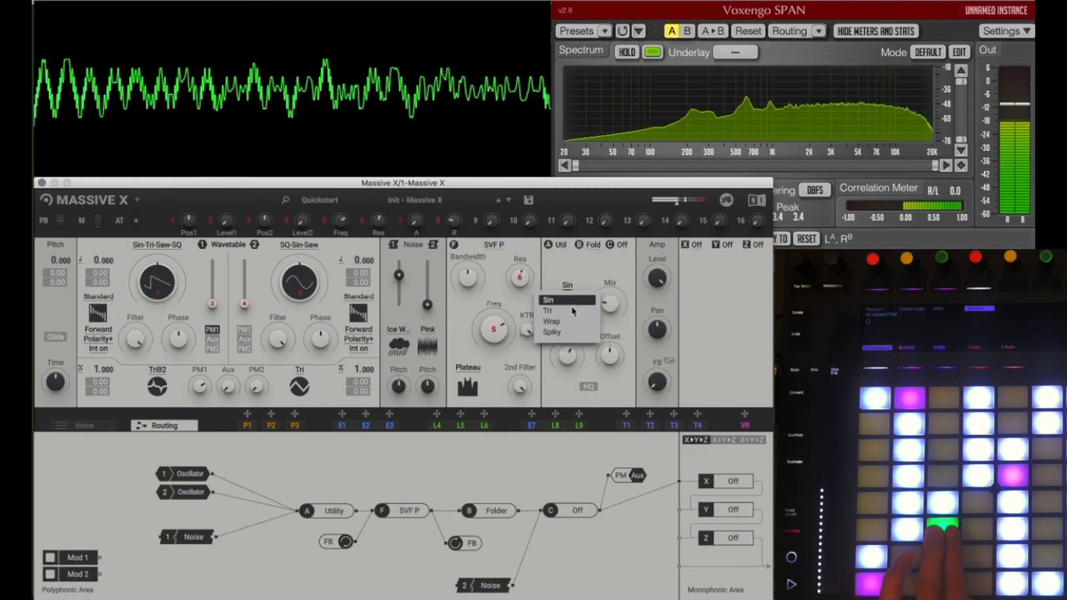
pyautogui.click(567, 310)
pyautogui.click(567, 305)
pyautogui.click(570, 322)
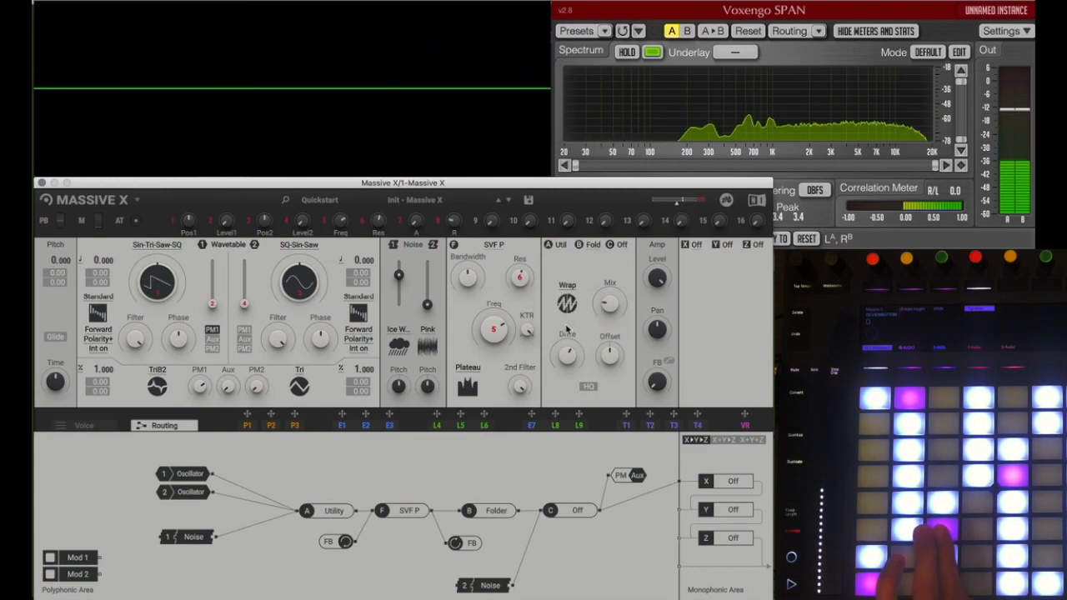
pyautogui.click(566, 302)
pyautogui.click(560, 332)
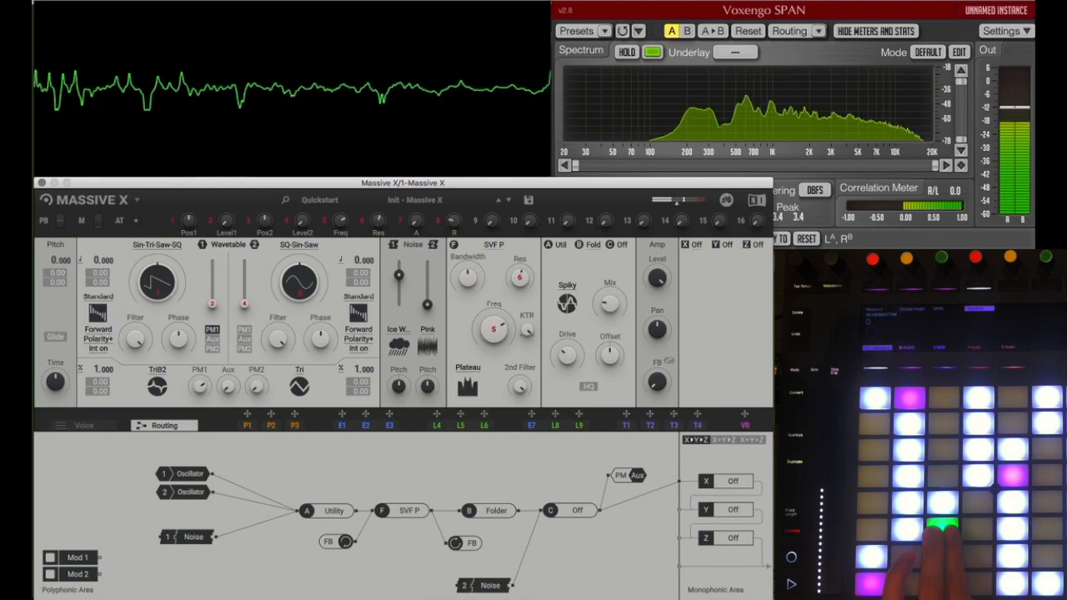
pyautogui.click(572, 307)
pyautogui.click(568, 322)
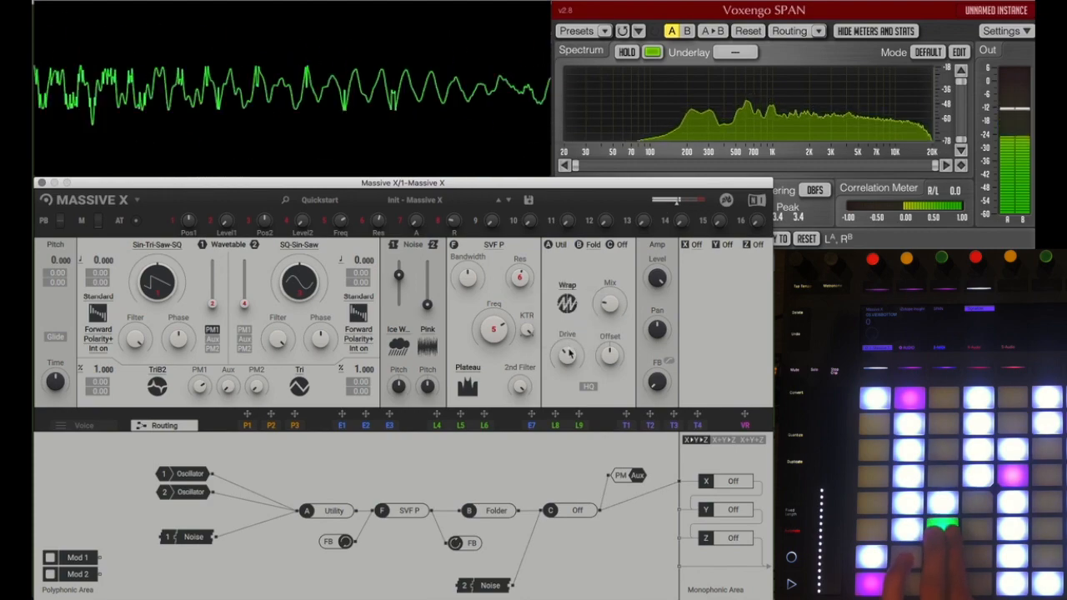
# Step: Load Freq Shifter into insert slot C and rebalance the sources by raising wavetable oscillator 1 and turning noise 1 fully down
pyautogui.click(619, 245)
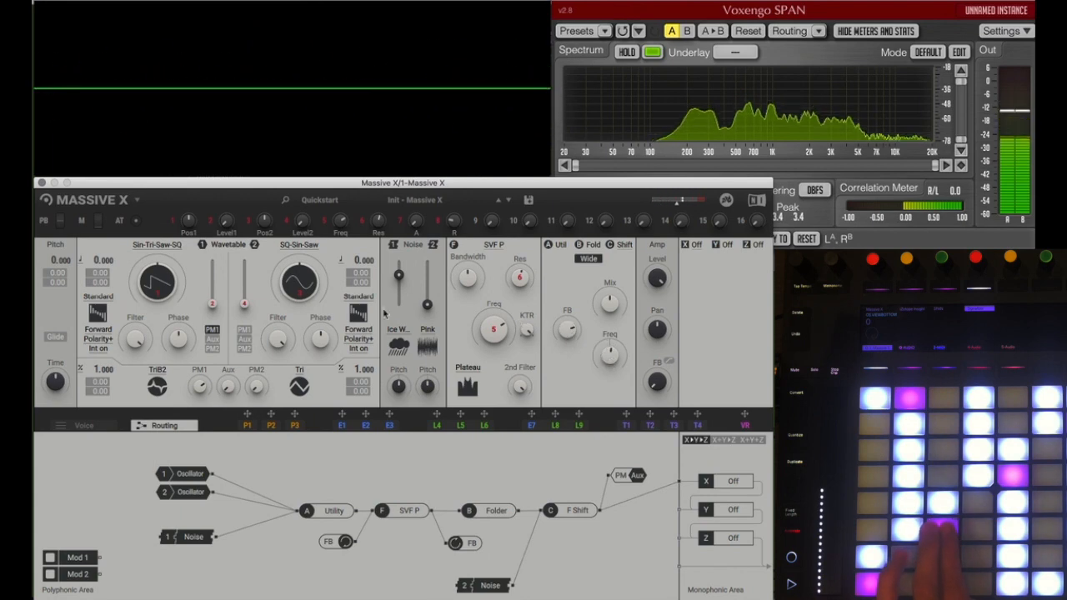
pyautogui.moveTo(212, 296); pyautogui.dragTo(212, 276)
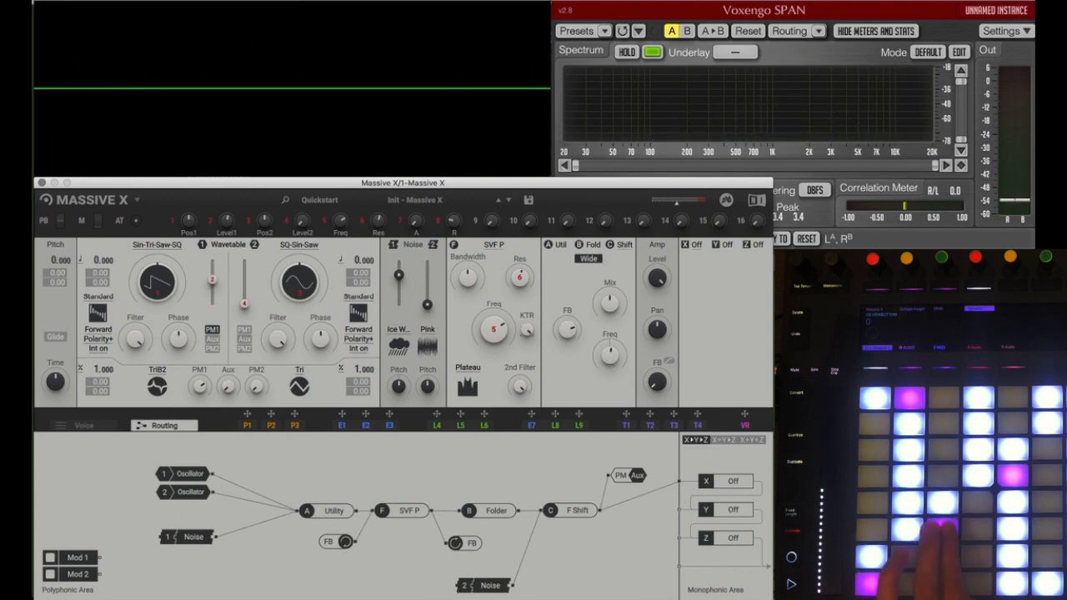
pyautogui.moveTo(400, 284); pyautogui.dragTo(400, 306)
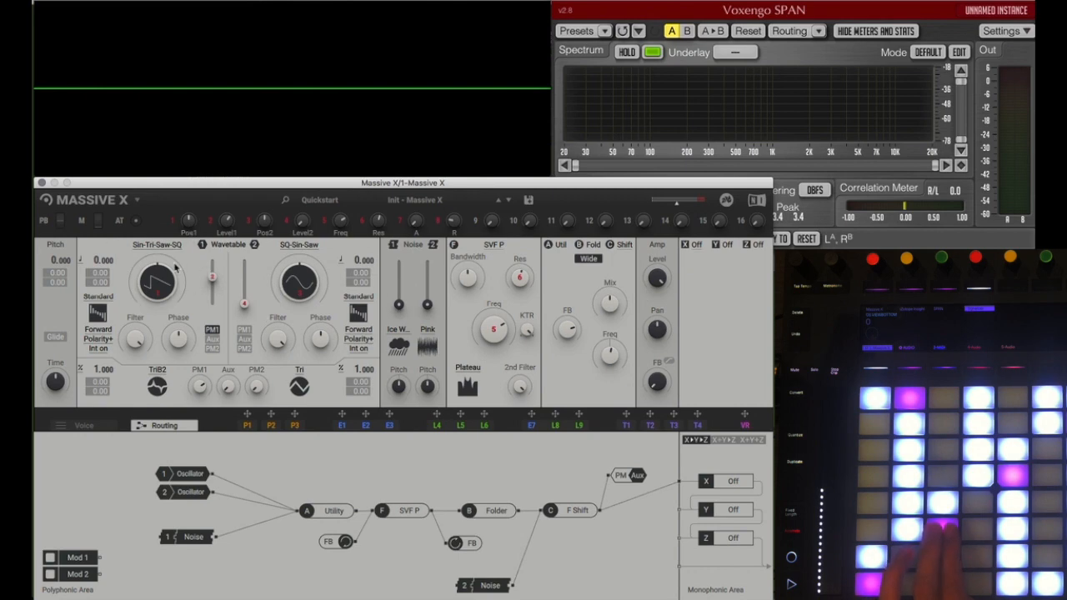
# Step: Try out the Freq Shifter's frequency control and disable its Wide option
pyautogui.moveTo(613, 357); pyautogui.dragTo(612, 329)
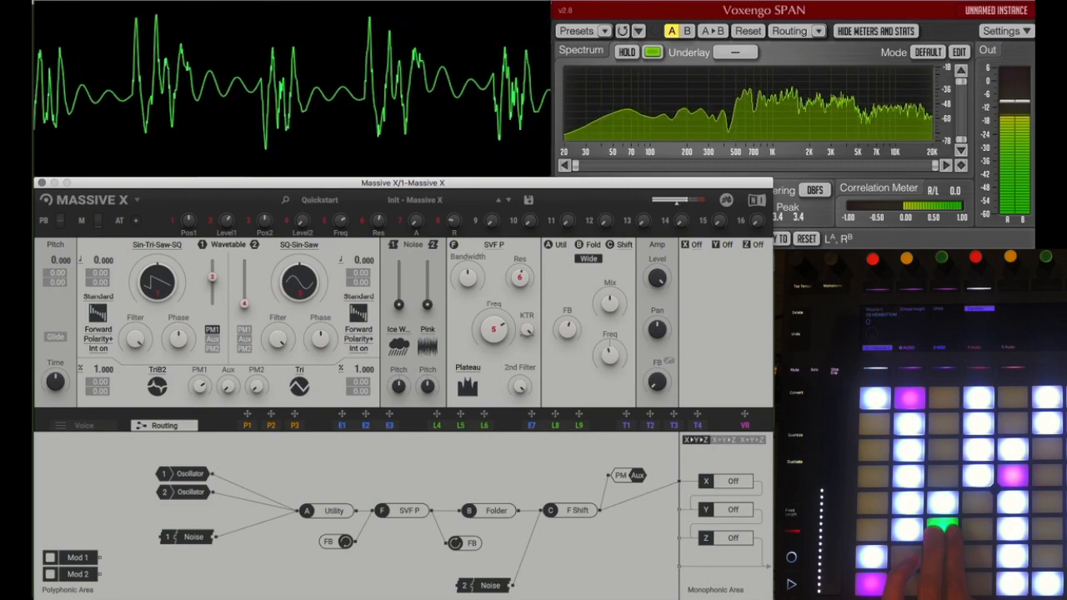
pyautogui.click(591, 259)
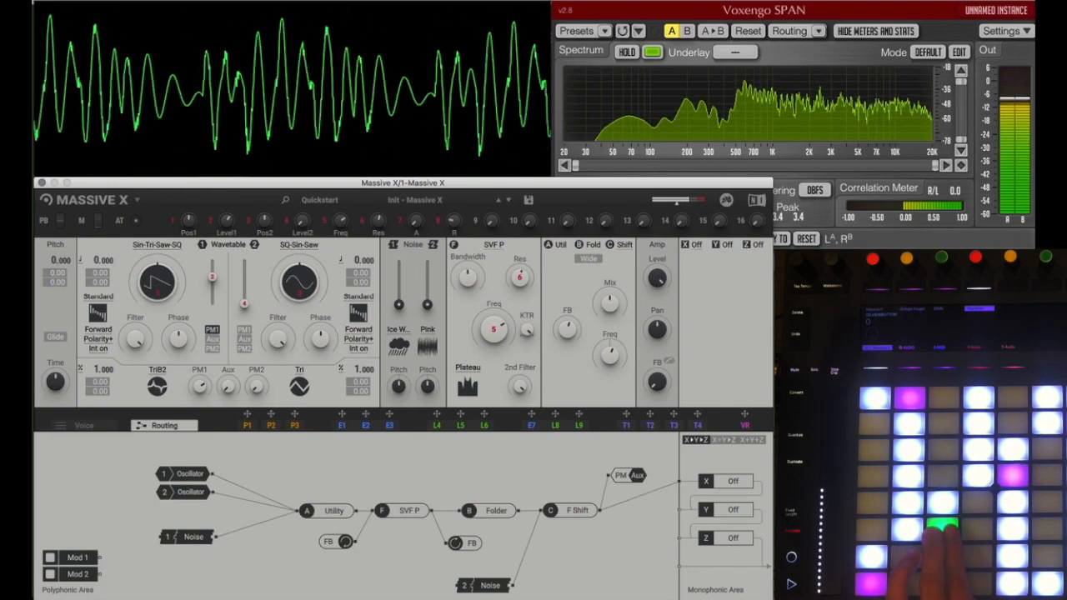
# Step: Switch insert slot C to Distortion and audition its HypB and Rectify types
pyautogui.click(629, 245)
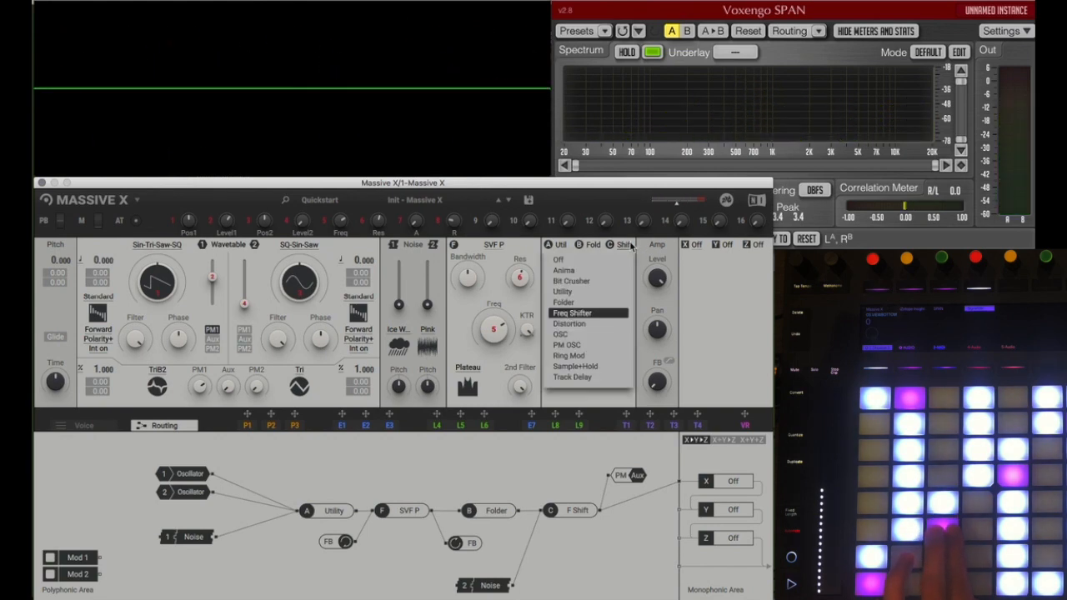
pyautogui.click(570, 324)
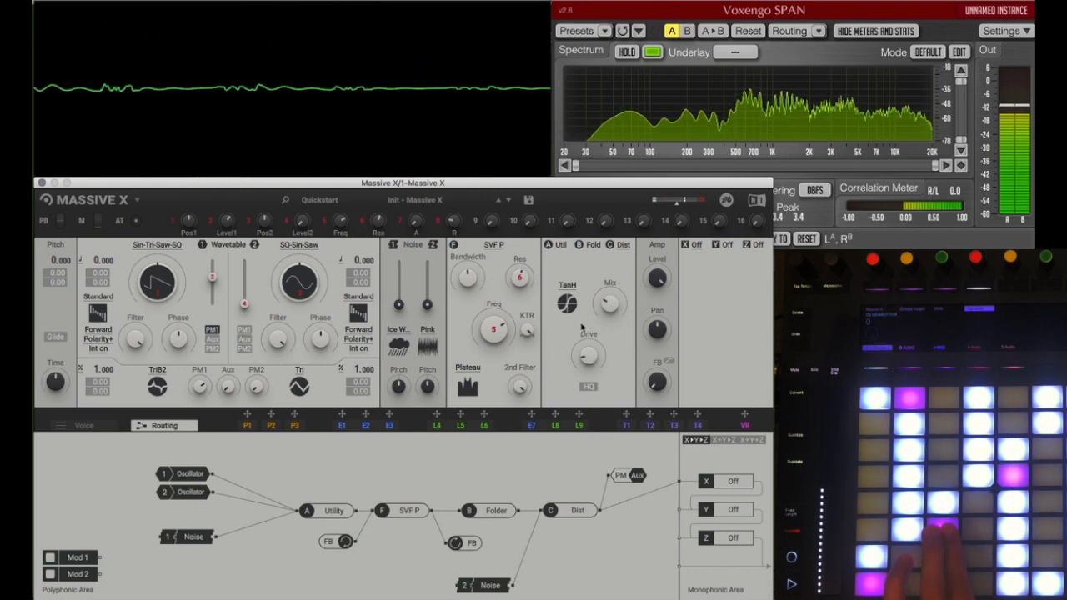
pyautogui.click(567, 302)
pyautogui.click(624, 310)
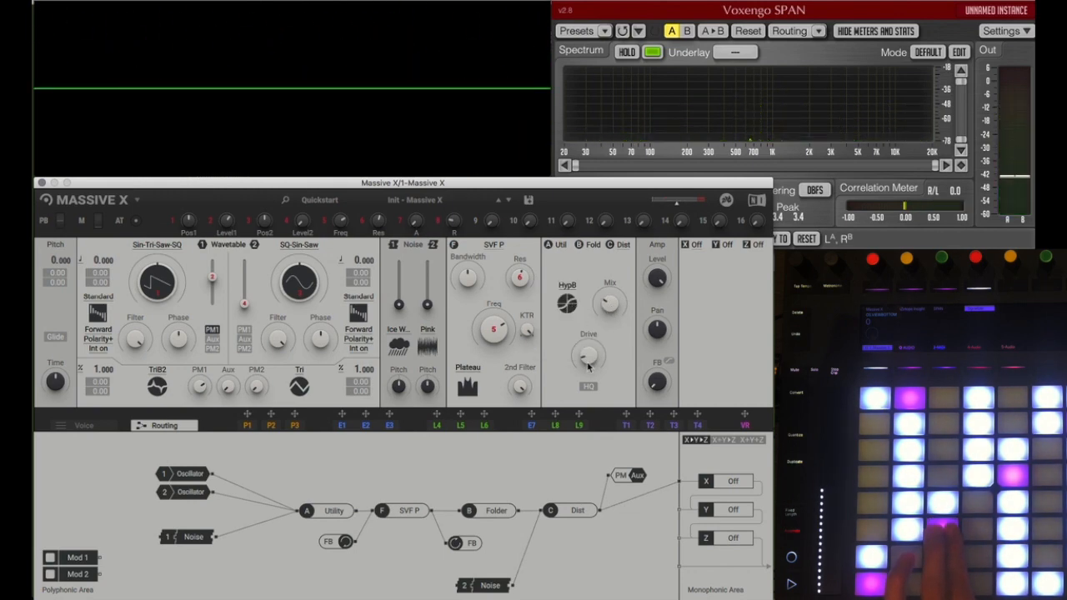
pyautogui.click(566, 303)
pyautogui.click(565, 331)
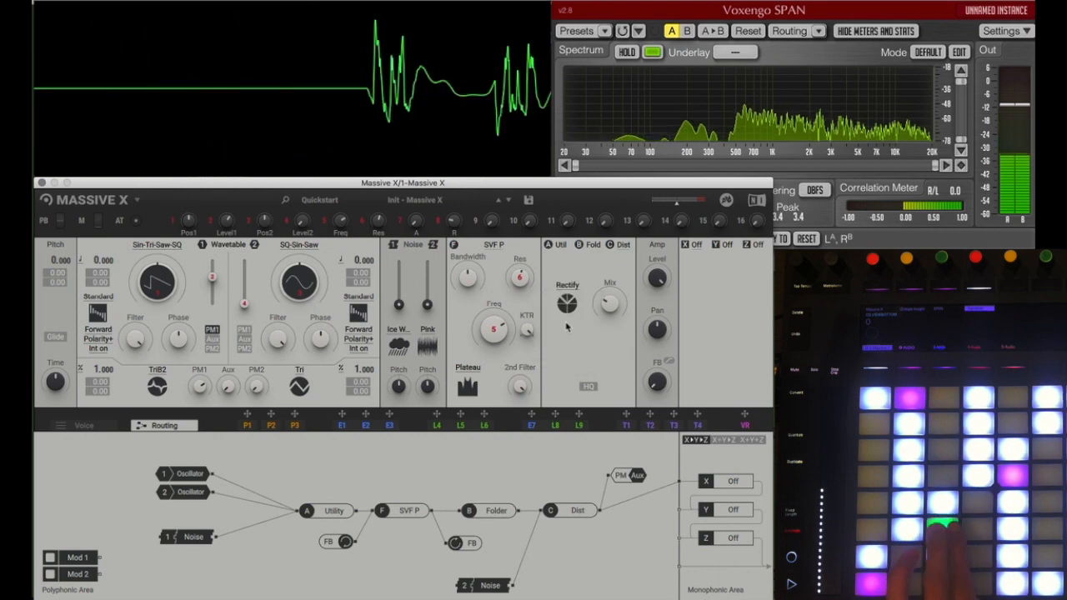
# Step: Load OSC into insert slot C with a Sine waveform and pitch 24.000, and shift its node slightly in the routing diagram
pyautogui.click(622, 245)
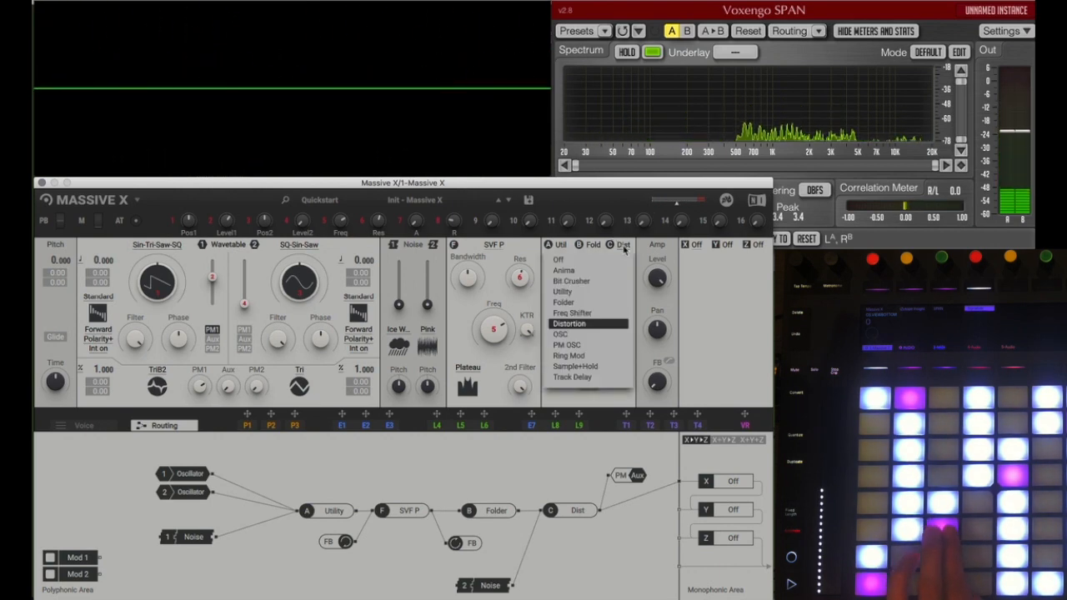
pyautogui.click(566, 334)
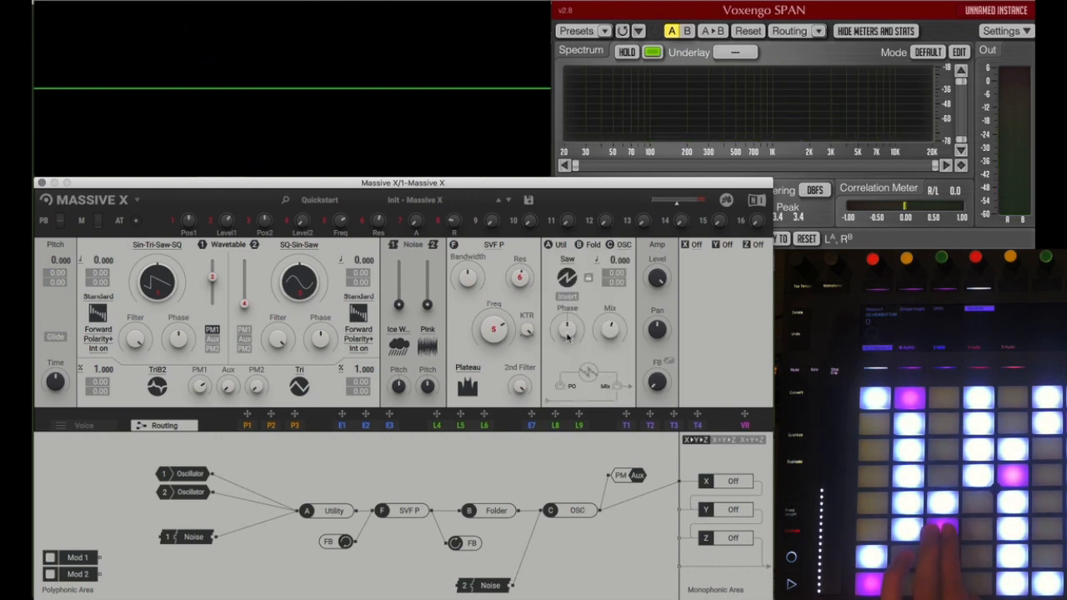
pyautogui.click(567, 262)
pyautogui.click(569, 279)
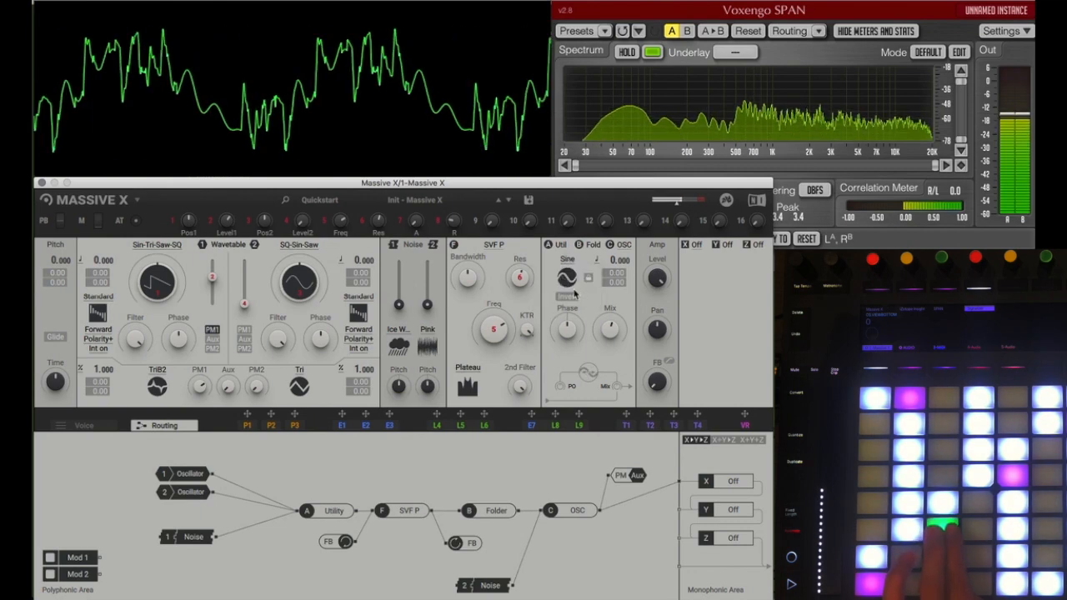
pyautogui.moveTo(619, 261); pyautogui.dragTo(619, 187)
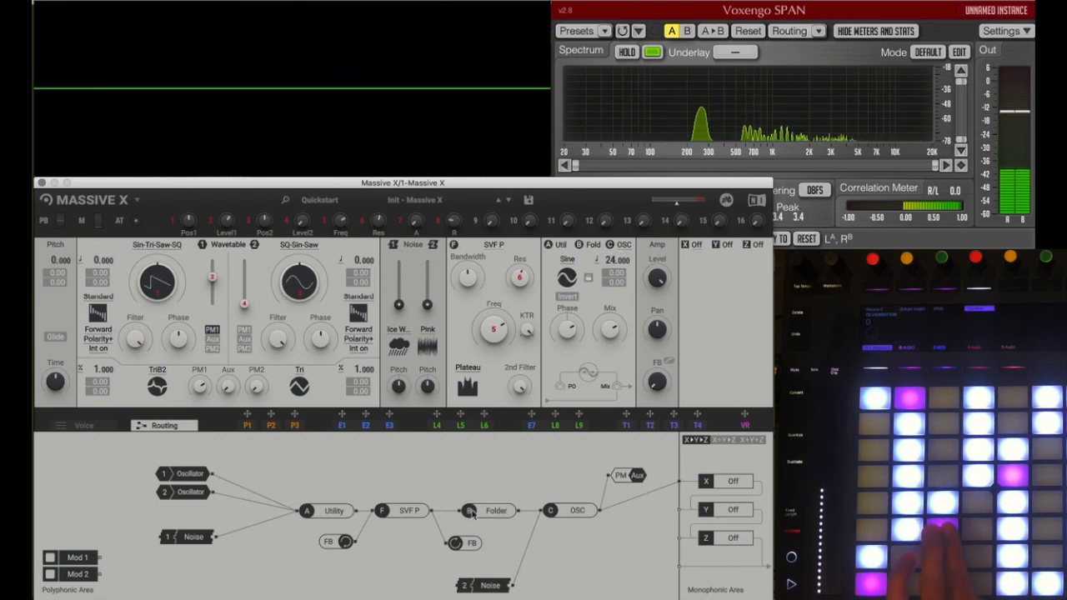
pyautogui.moveTo(571, 512)
pyautogui.mouseDown()
pyautogui.moveTo(573, 538)
pyautogui.moveTo(572, 518)
pyautogui.mouseUp()
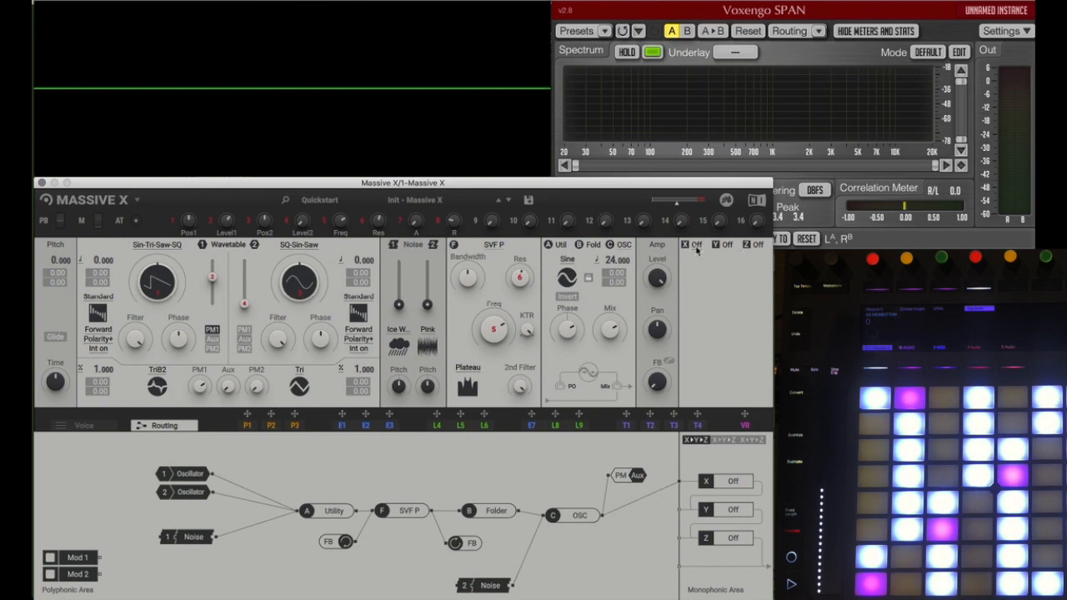
# Step: Try PM OSC in insert slot C, and replace it with Ring Mod at a pitch of 10.000
pyautogui.click(620, 251)
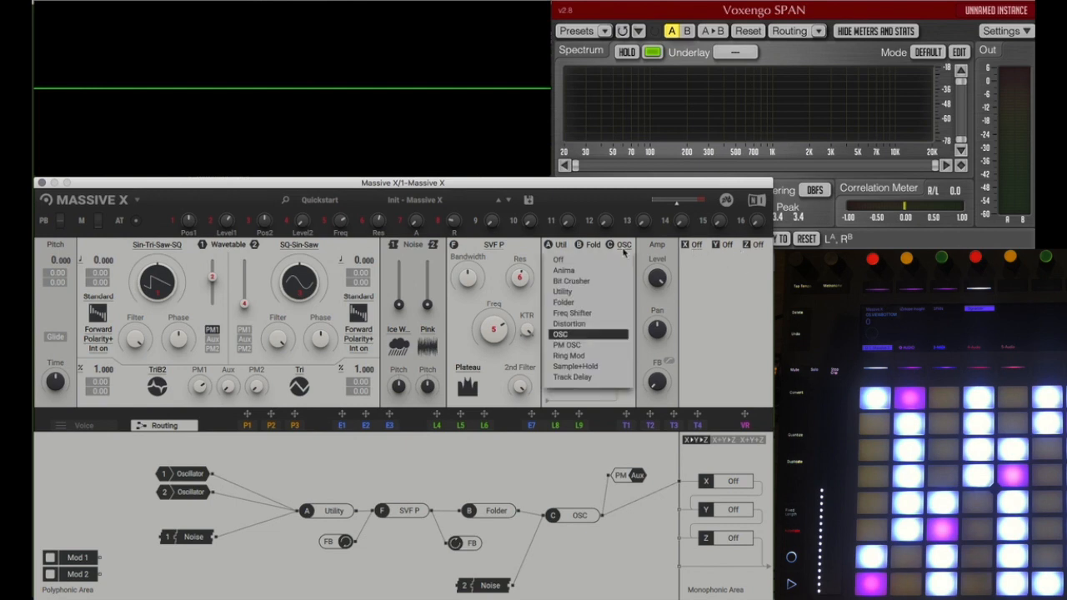
pyautogui.click(570, 344)
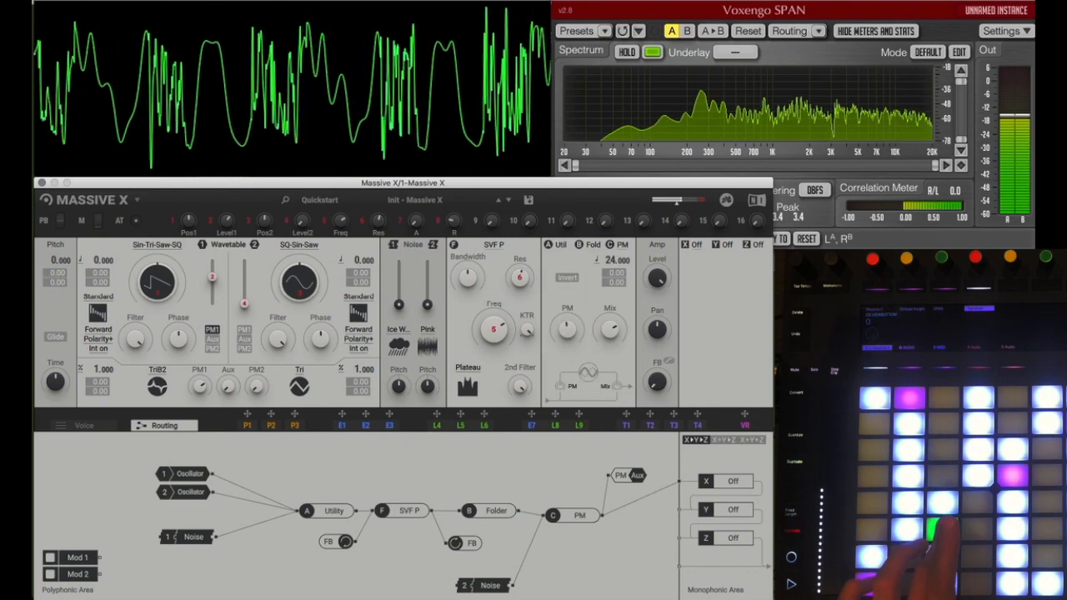
pyautogui.click(622, 246)
pyautogui.click(568, 355)
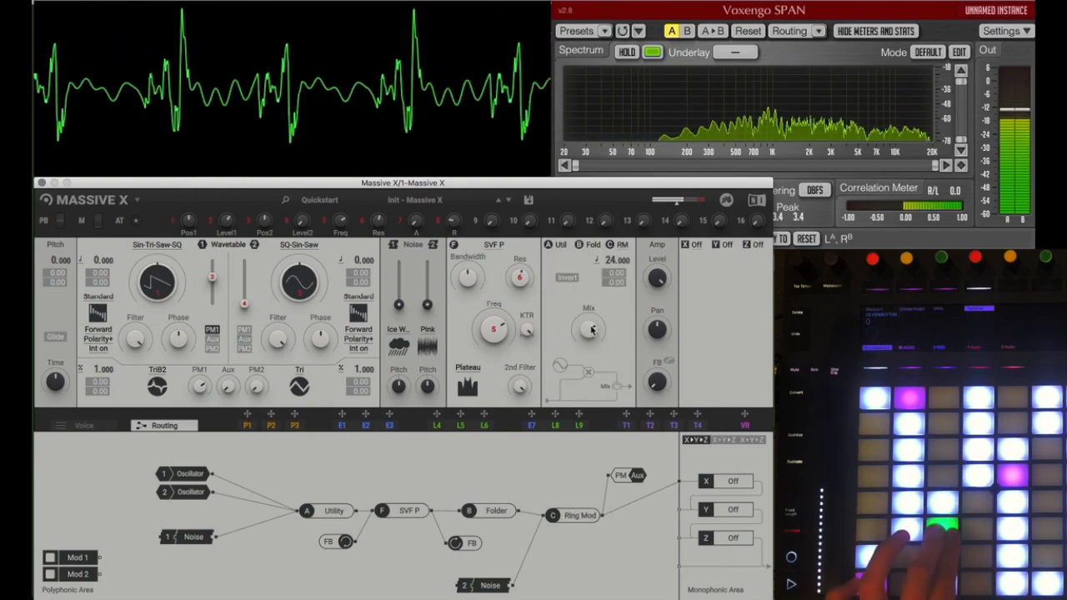
pyautogui.moveTo(616, 261); pyautogui.dragTo(617, 284)
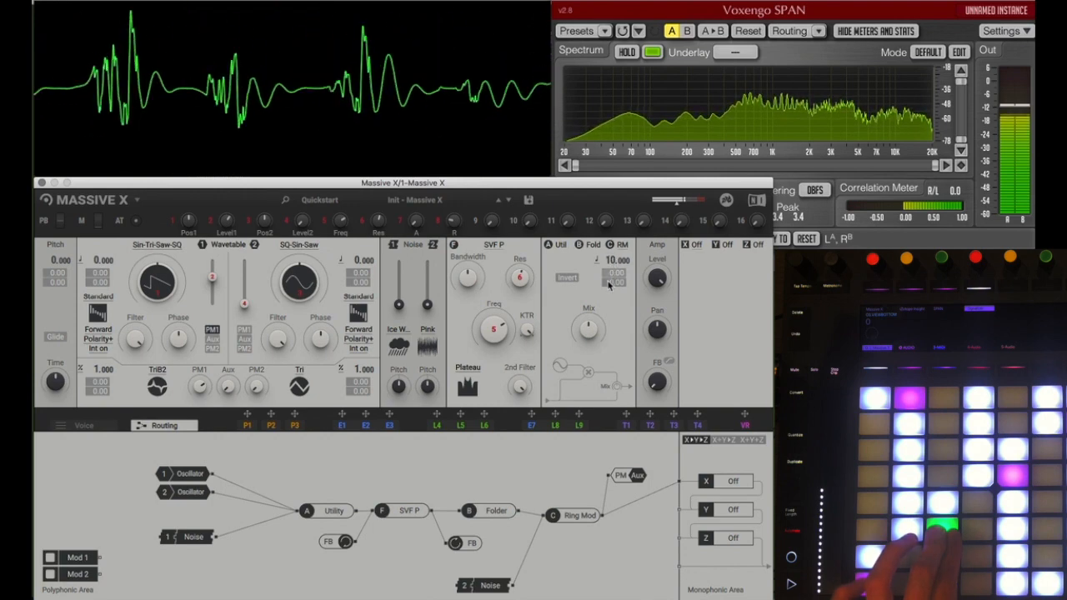
# Step: Load Sample+Hold into insert slot C and raise its pitch to 45.000
pyautogui.click(621, 244)
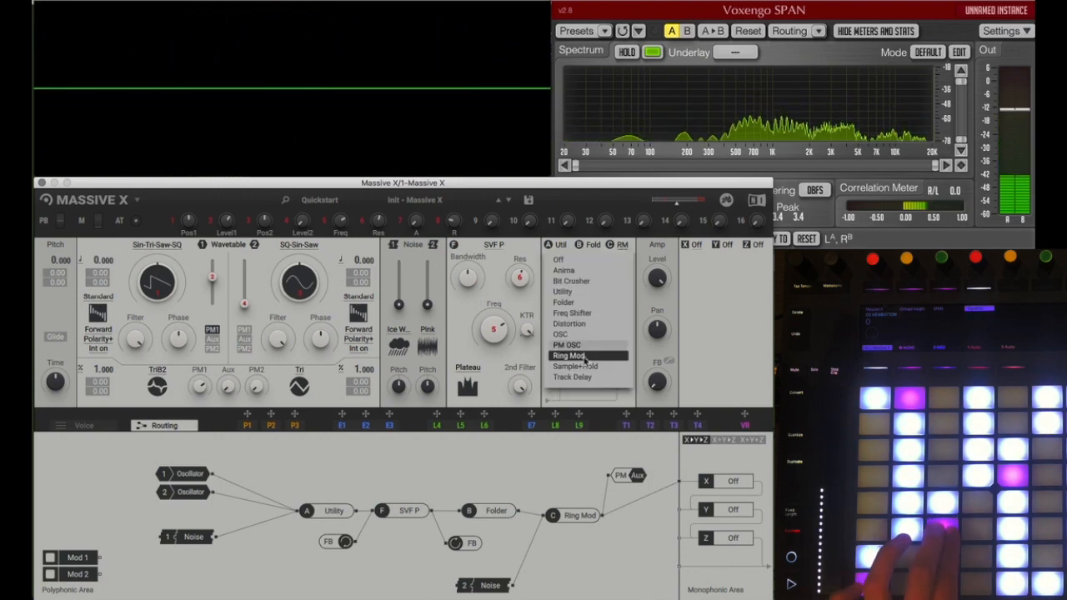
pyautogui.click(588, 345)
pyautogui.click(594, 247)
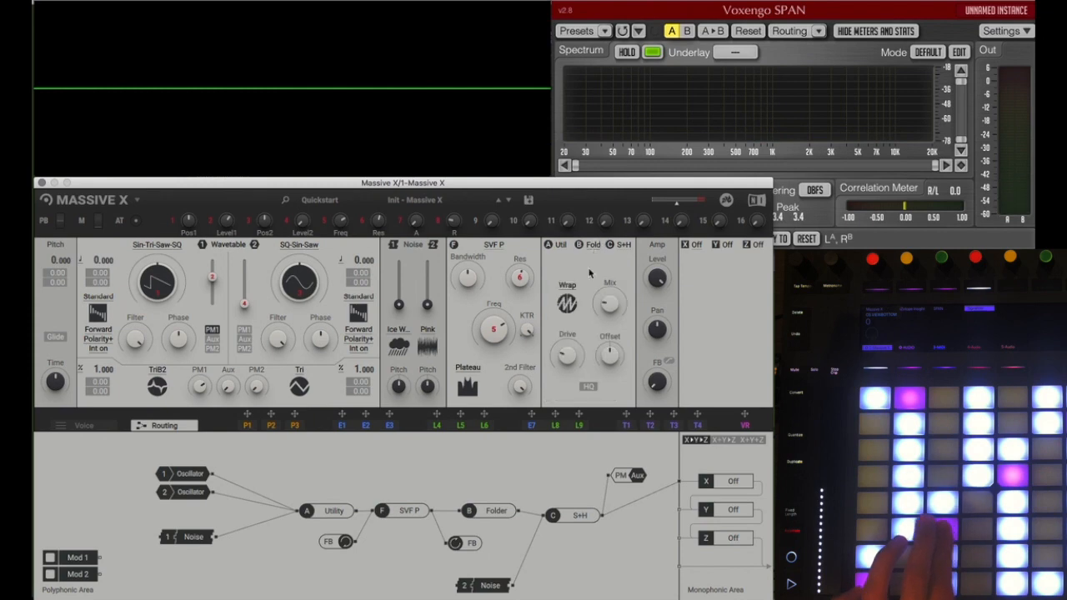
pyautogui.click(620, 252)
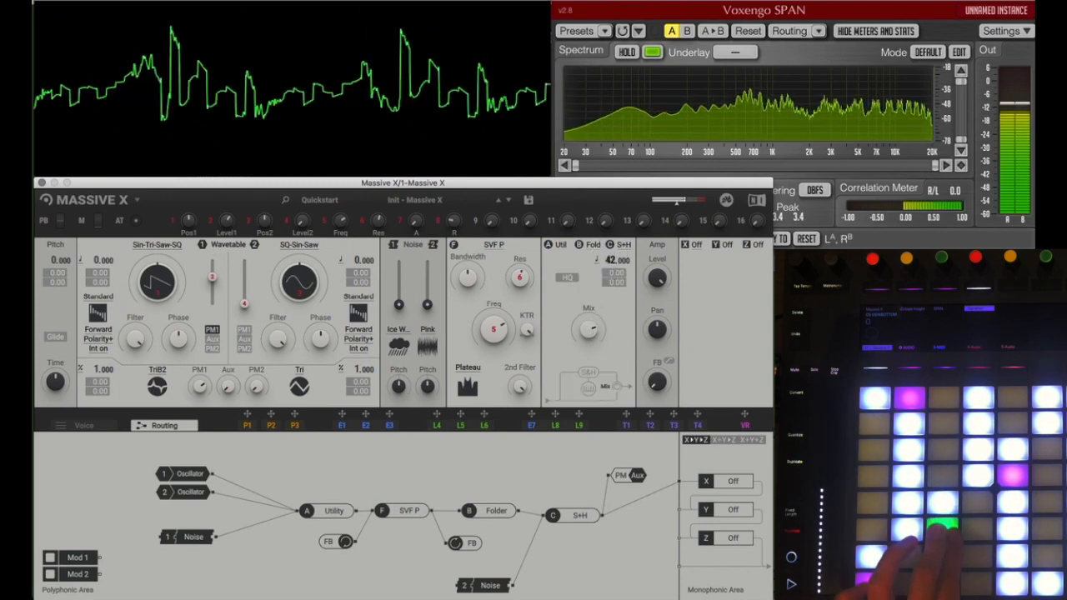
pyautogui.moveTo(613, 260); pyautogui.dragTo(613, 245)
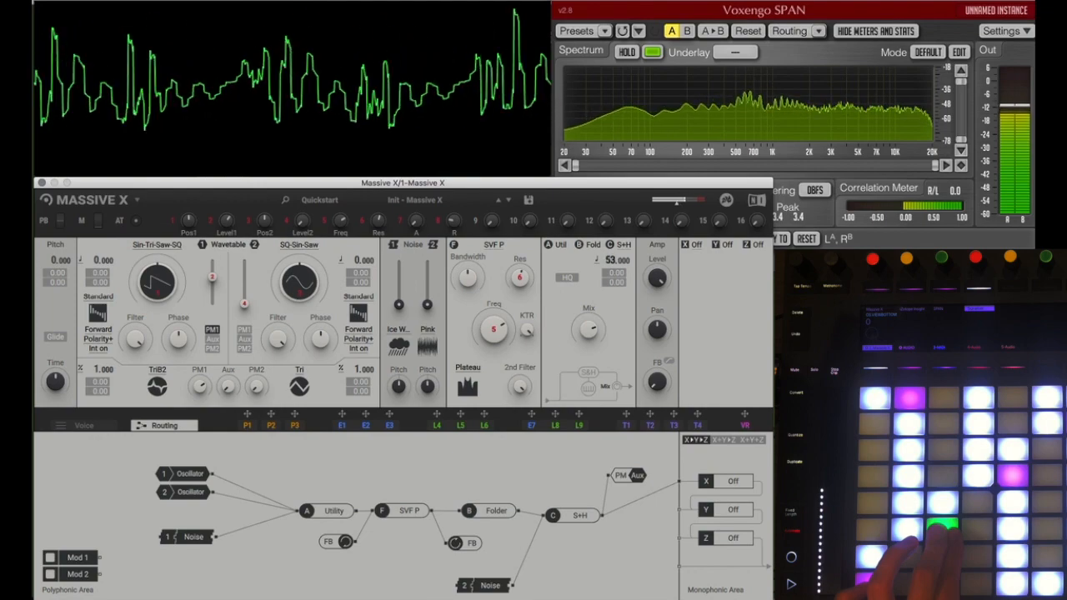
# Step: Load Track Delay into insert slot C, set its range to 360°/50ms and adjust its Phase
pyautogui.click(629, 245)
pyautogui.click(572, 372)
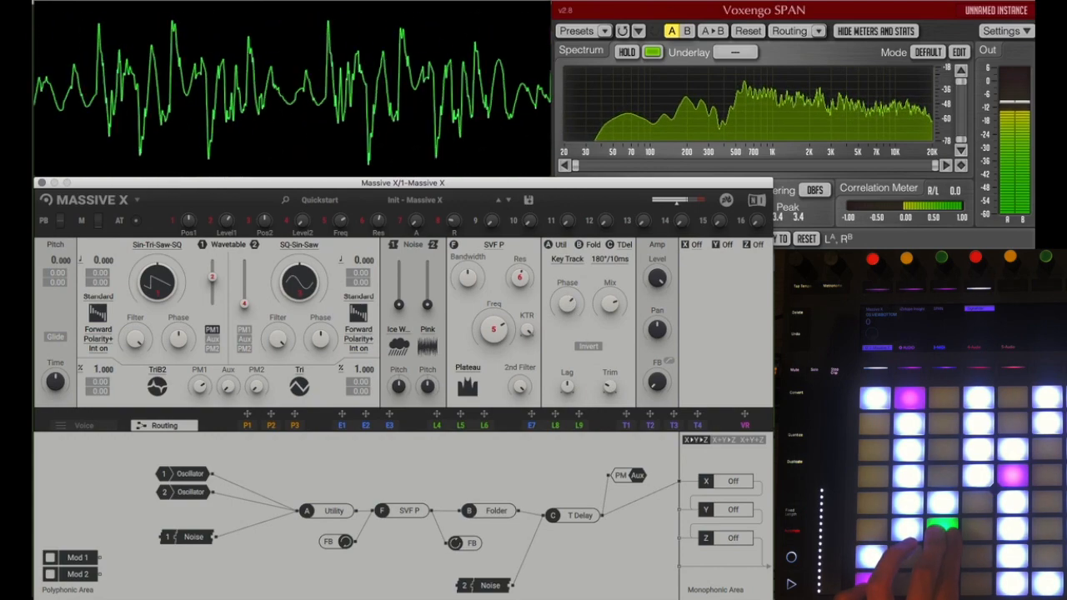
pyautogui.click(607, 260)
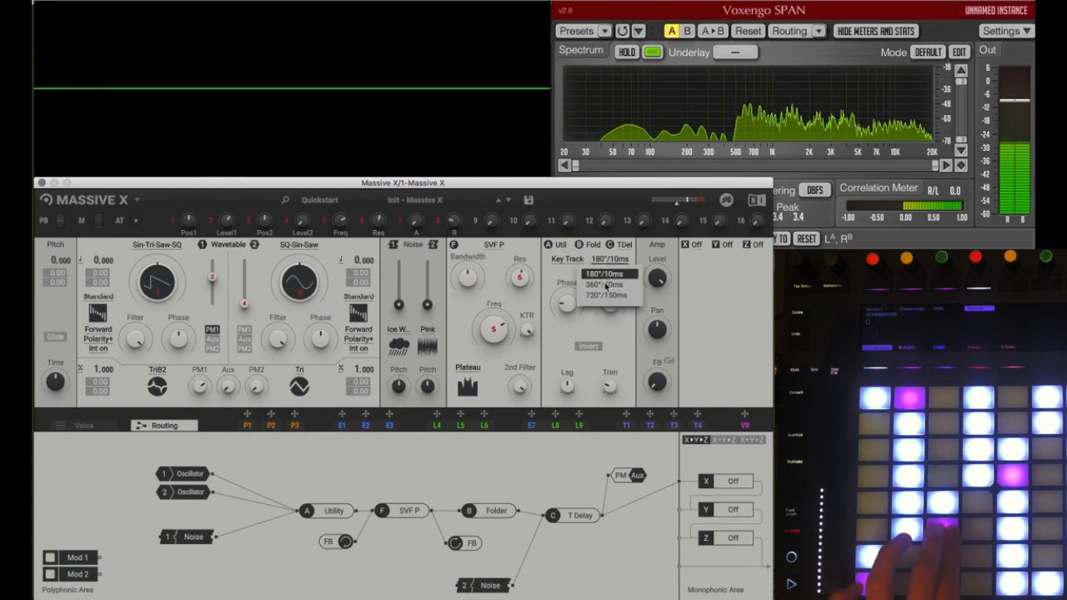
pyautogui.click(609, 286)
pyautogui.click(567, 260)
pyautogui.click(631, 278)
pyautogui.moveTo(567, 303); pyautogui.dragTo(567, 271)
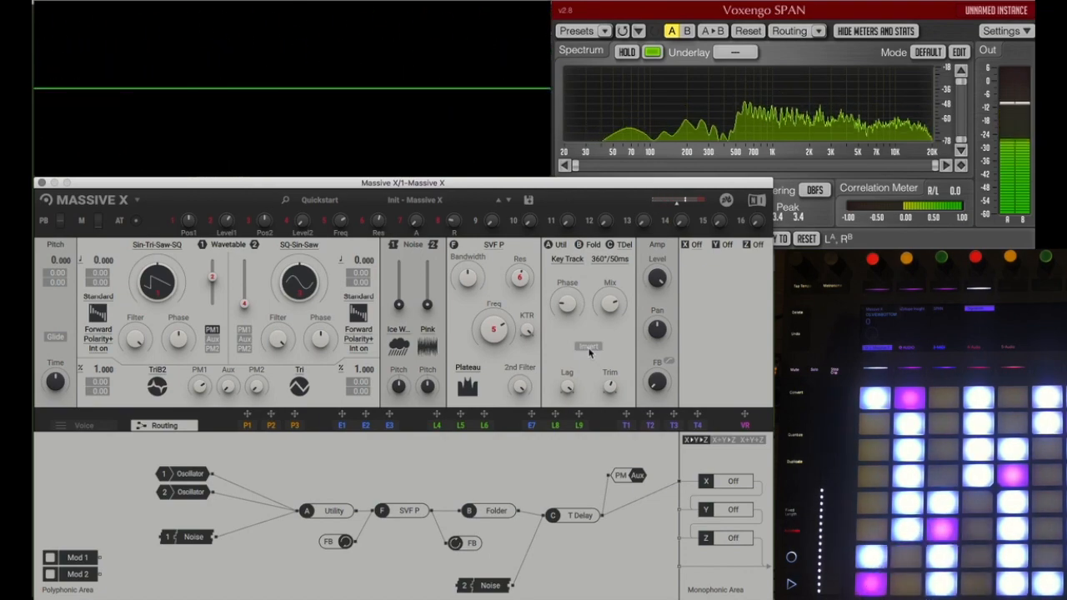
pyautogui.click(624, 245)
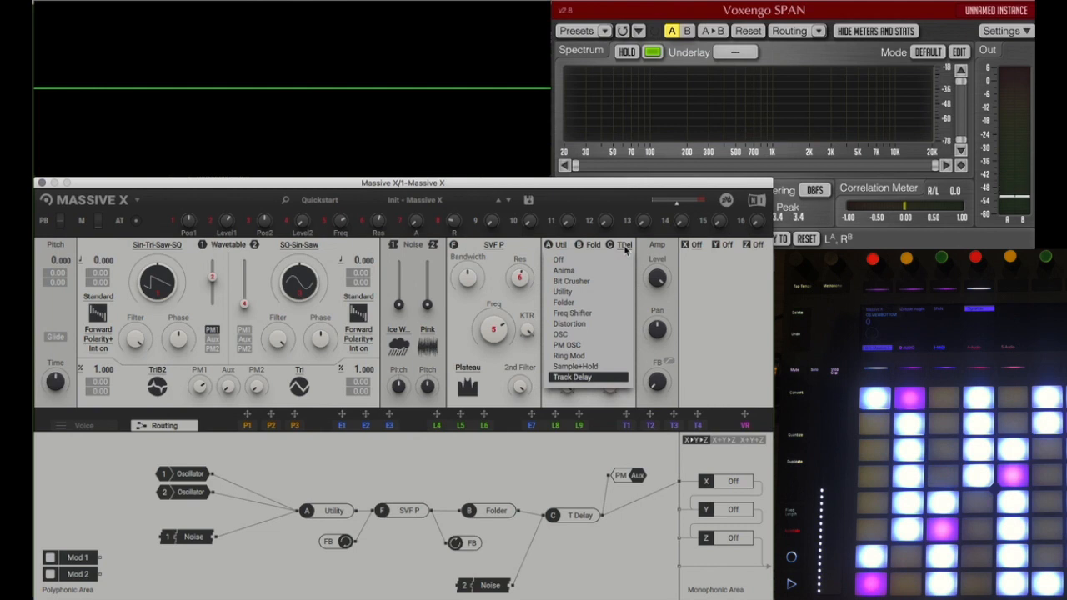
pyautogui.click(624, 246)
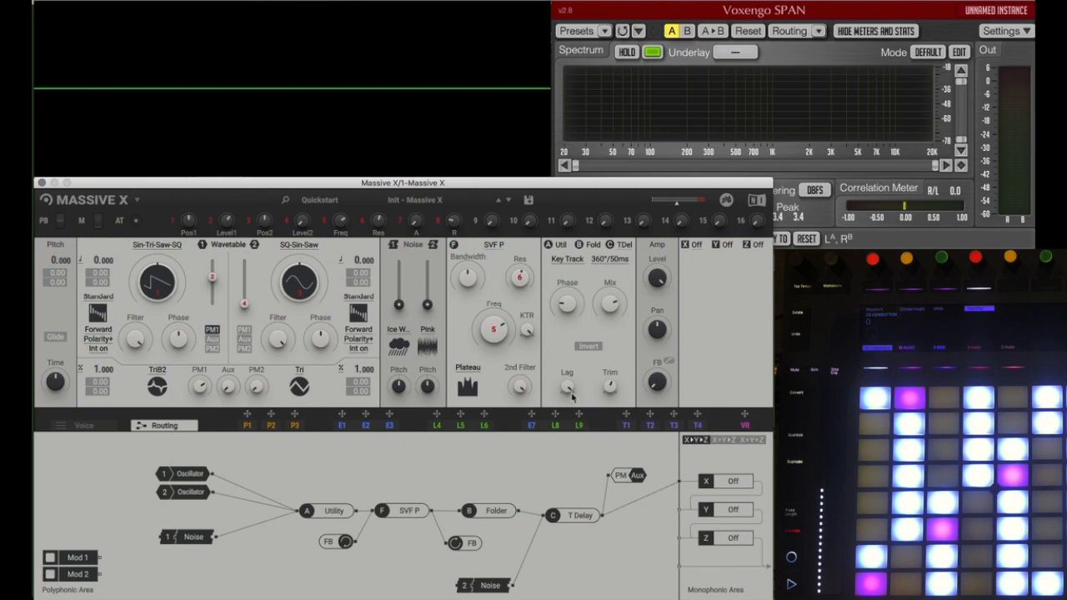
# Step: Audition the user presets Rhythmic - Beat 001 through 007, leaving Rhythmic - Beat 007 loaded
pyautogui.click(424, 201)
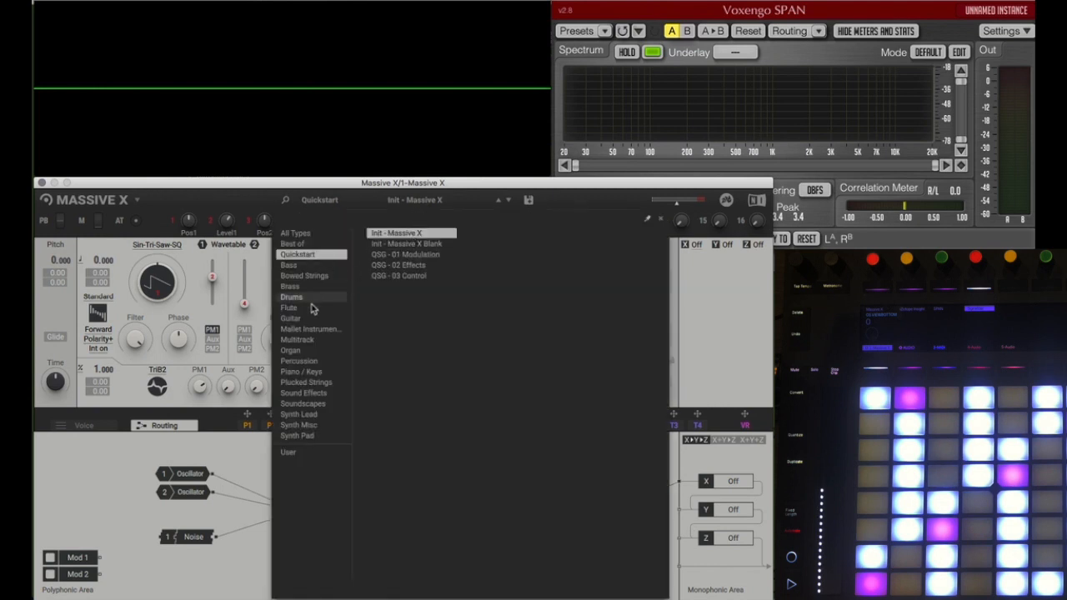
pyautogui.click(290, 452)
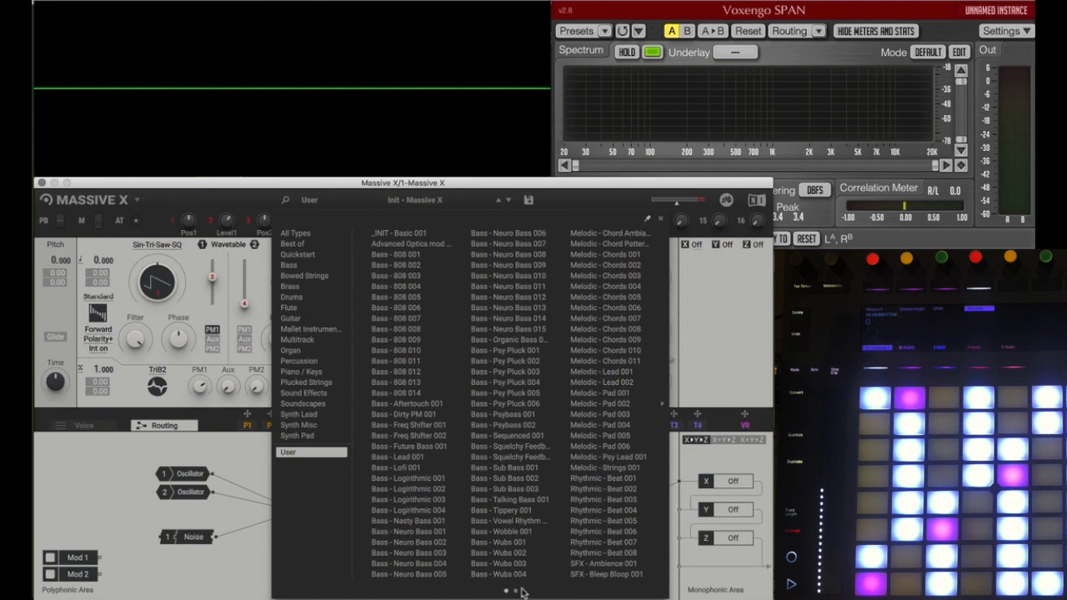
pyautogui.click(605, 489)
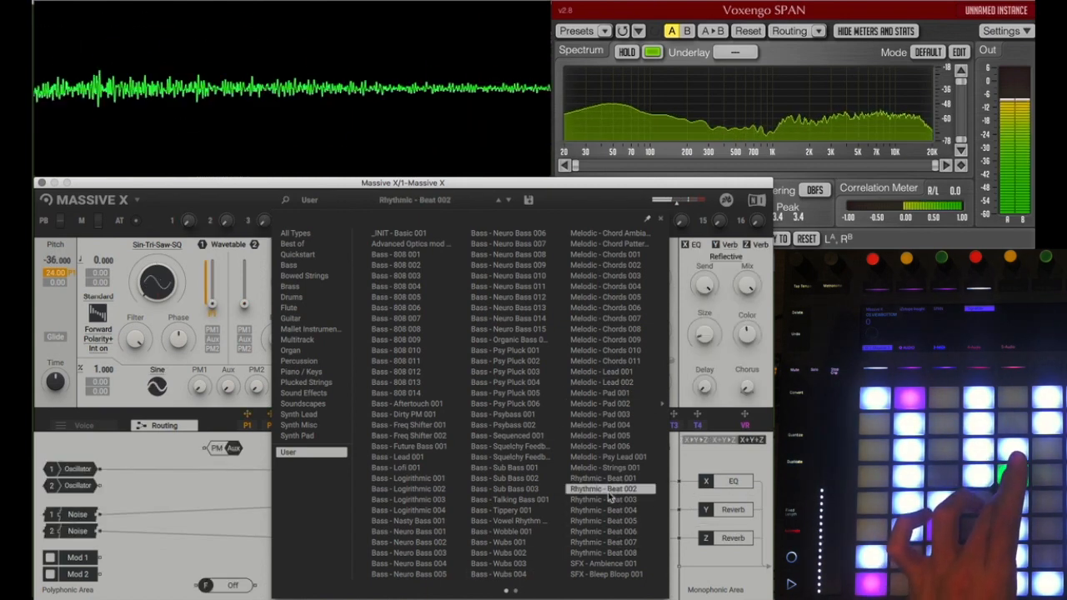
pyautogui.click(602, 480)
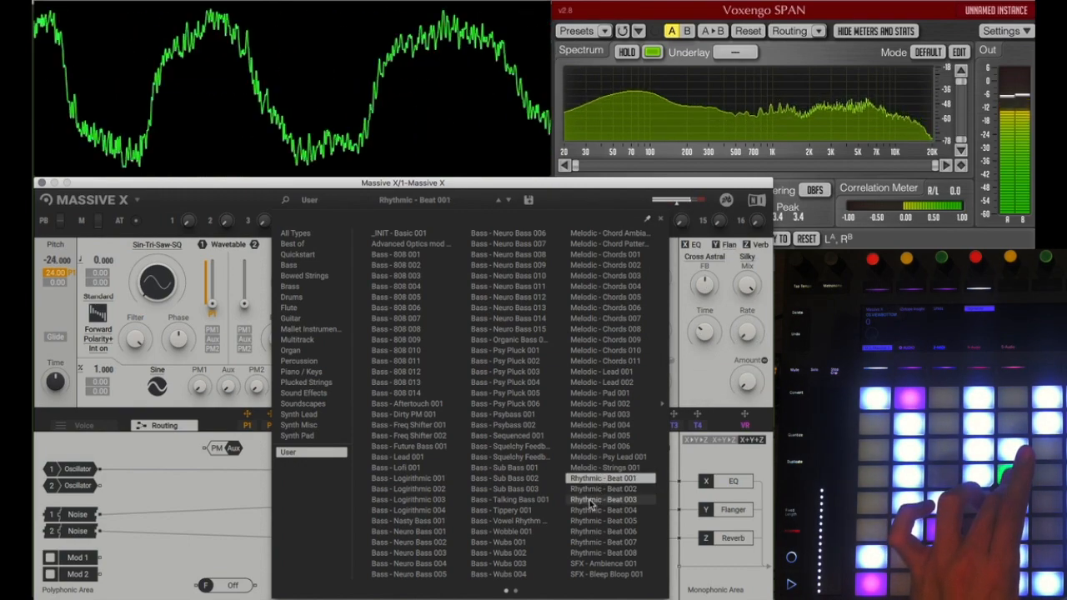
pyautogui.click(591, 500)
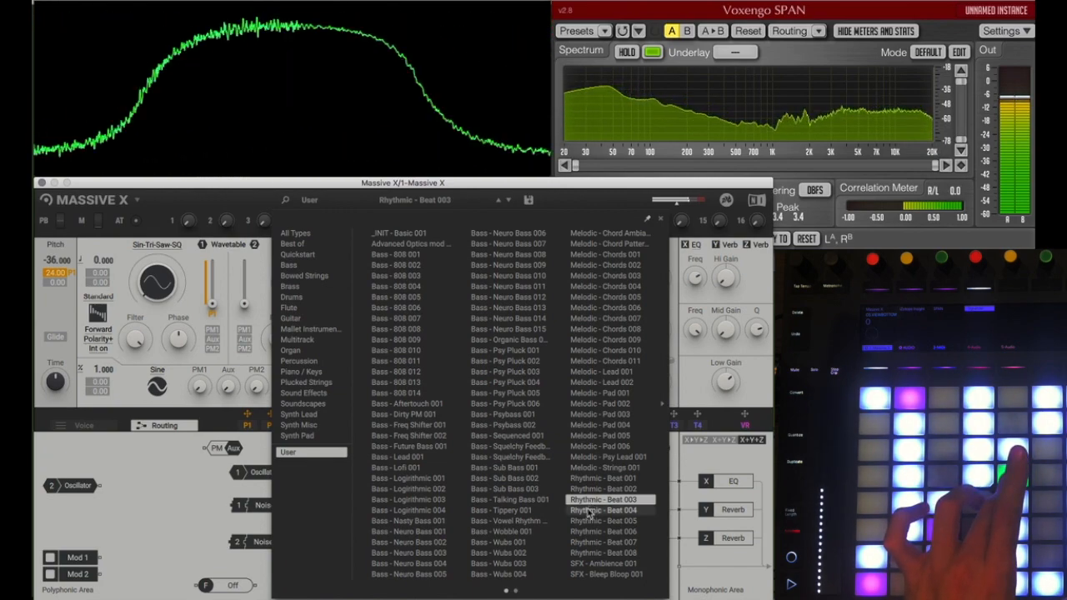
pyautogui.click(592, 511)
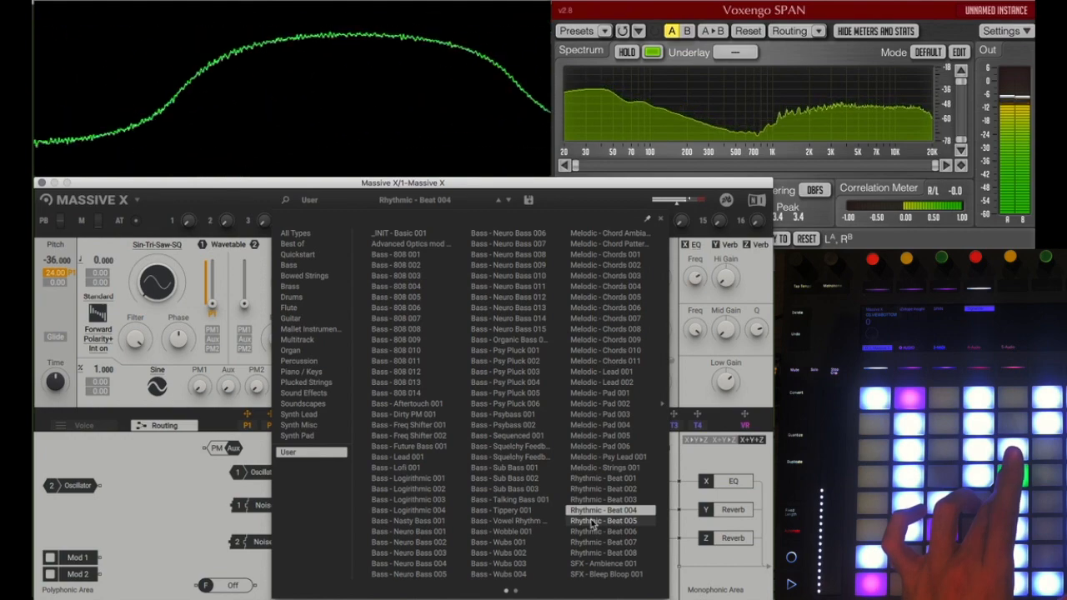
pyautogui.click(592, 521)
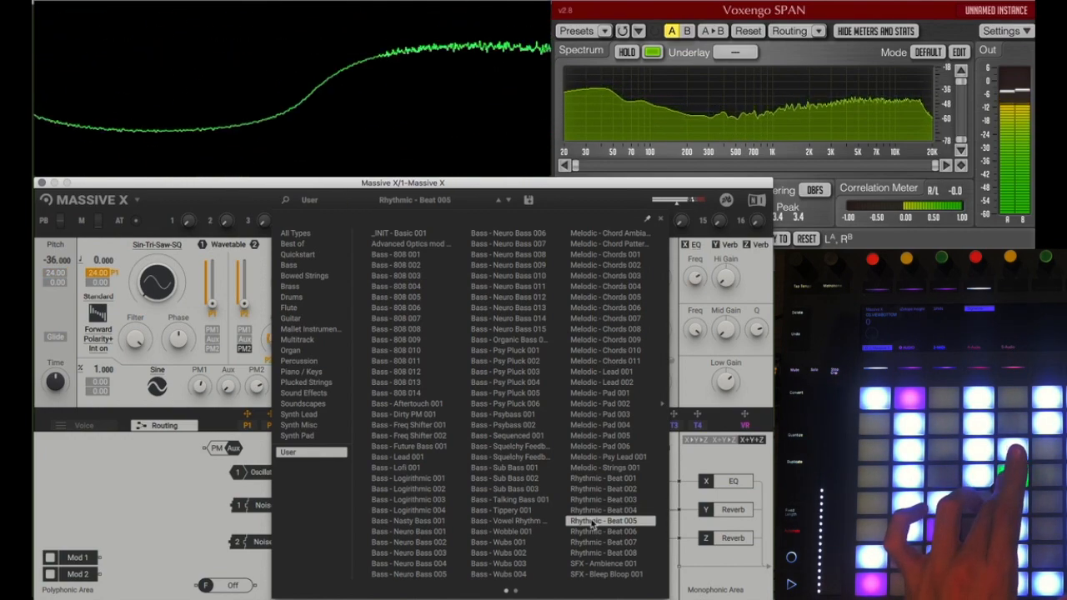
pyautogui.click(597, 532)
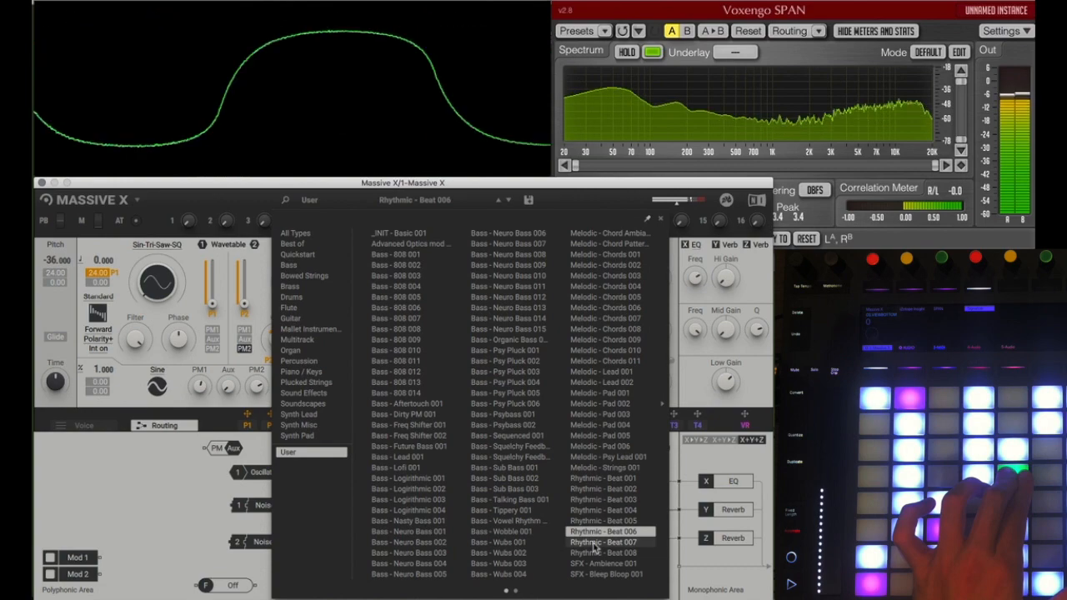
pyautogui.click(595, 543)
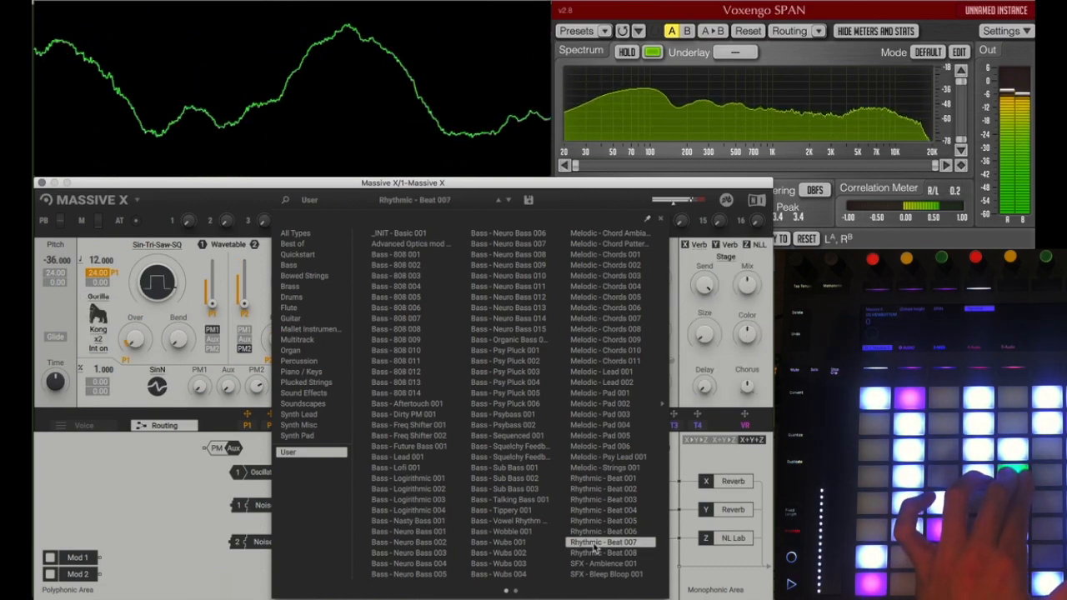
pyautogui.click(657, 222)
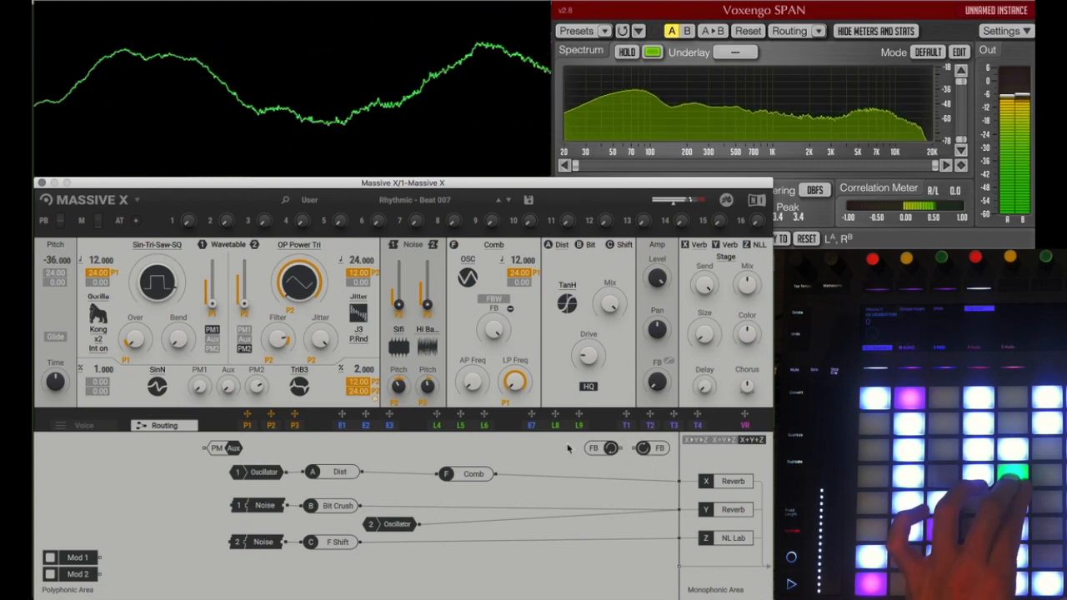
# Step: Examine the performer patterns P1, P2 and P3 of the Rhythmic - Beat 007 preset and return to the voice settings
pyautogui.click(248, 425)
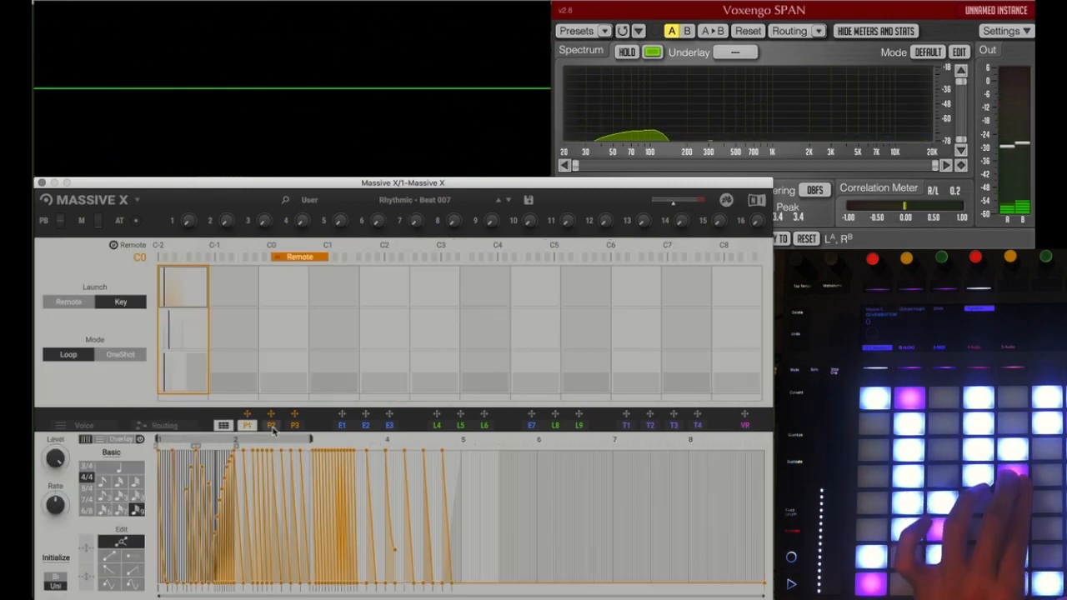
pyautogui.click(271, 426)
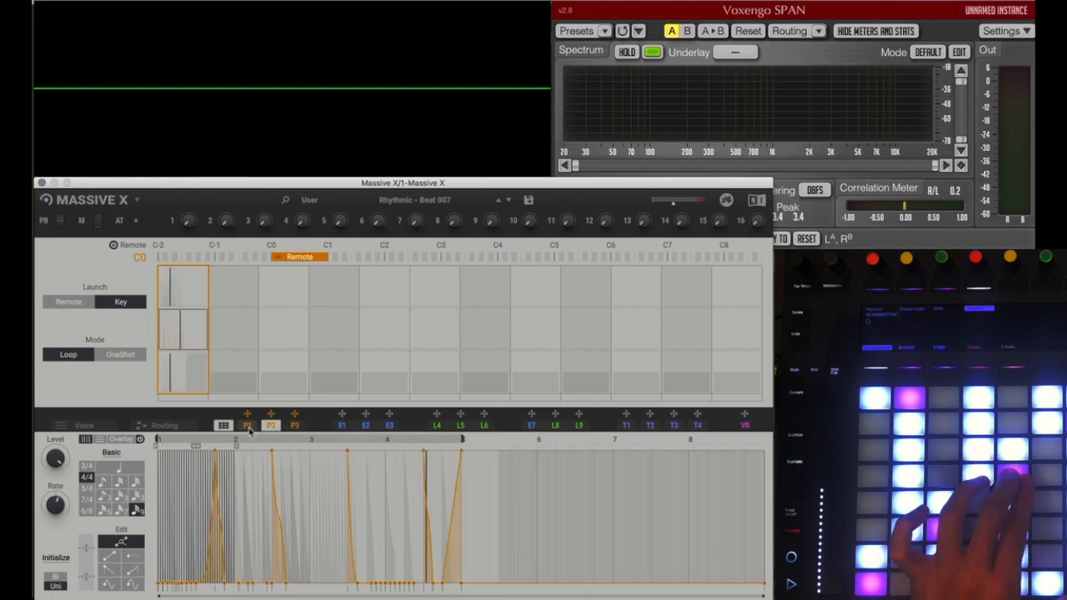
pyautogui.click(294, 426)
pyautogui.click(274, 426)
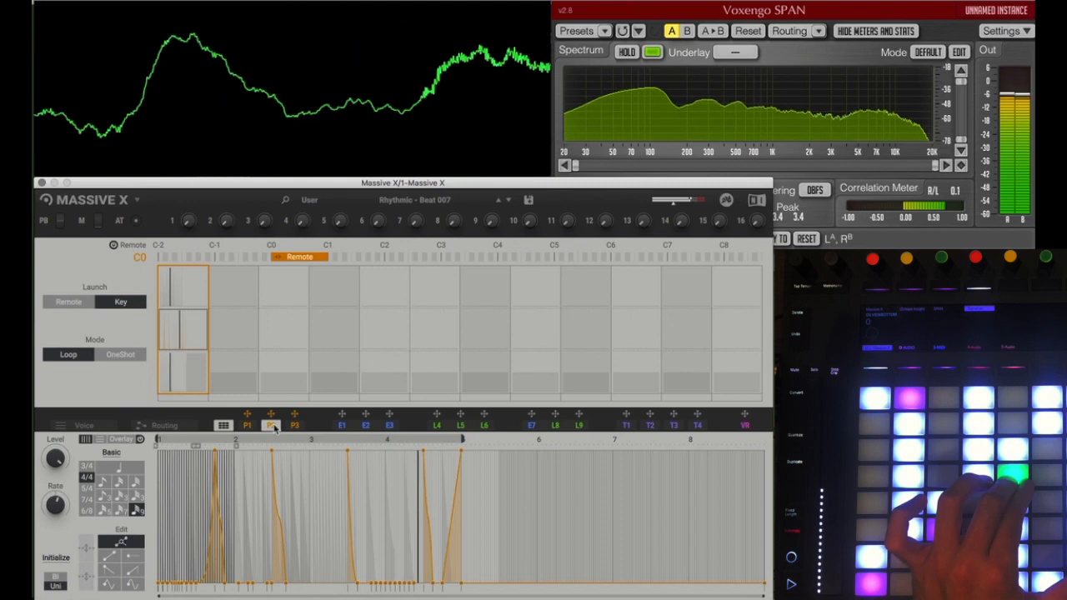
pyautogui.click(249, 427)
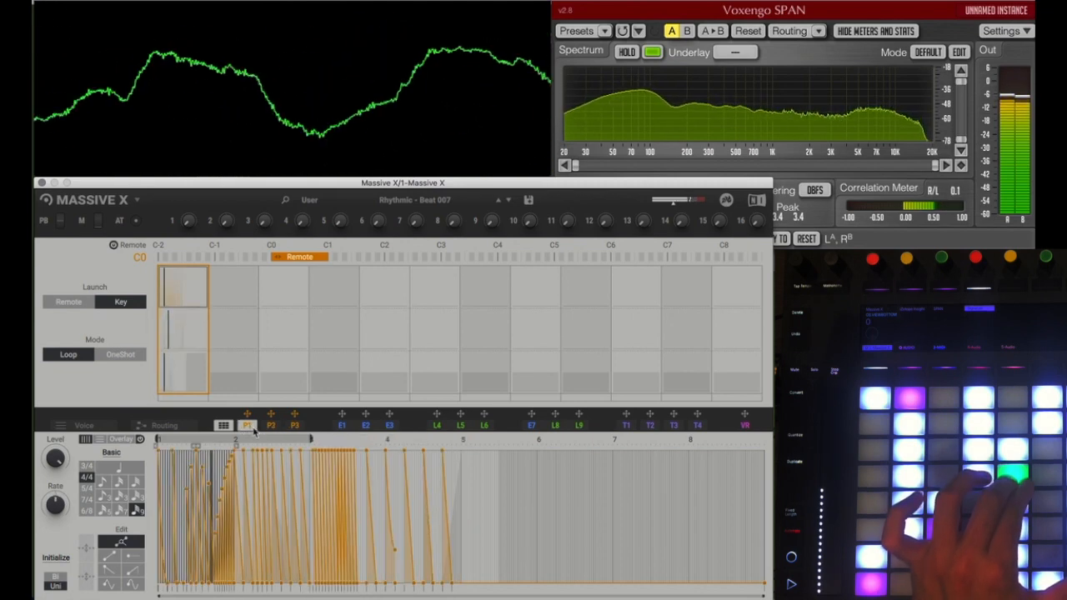
pyautogui.click(106, 426)
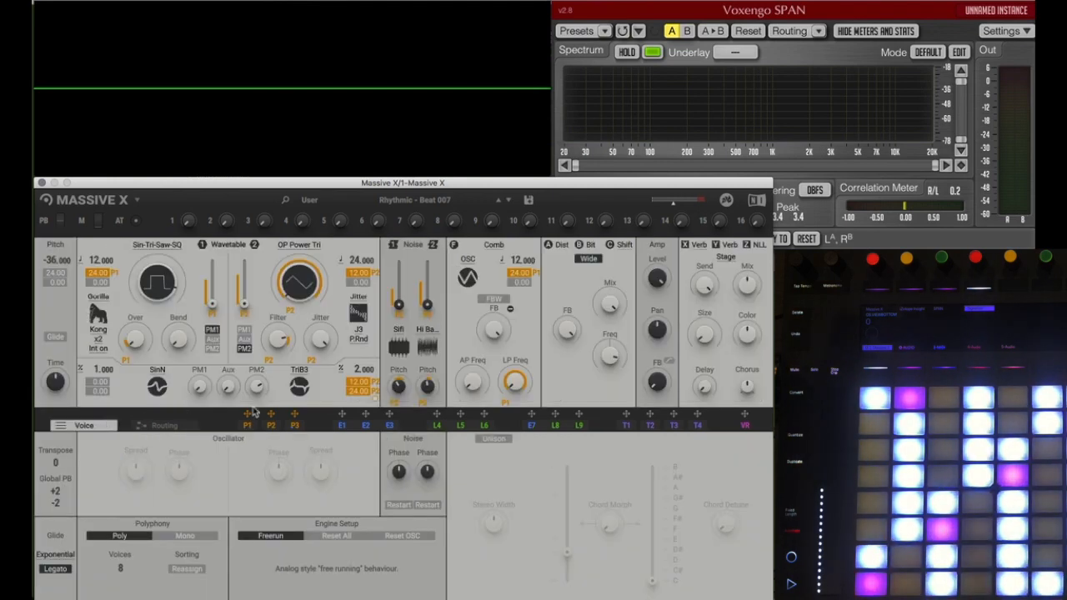
# Step: Load the Init - Massive X preset from the Quickstart category and close the preset browser
pyautogui.click(399, 200)
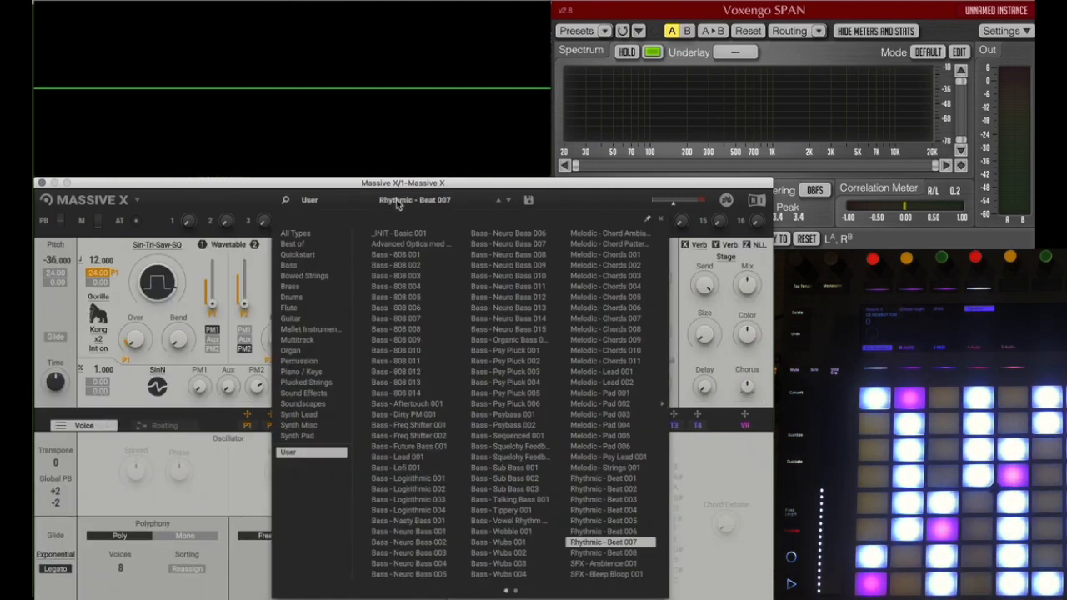
pyautogui.click(298, 254)
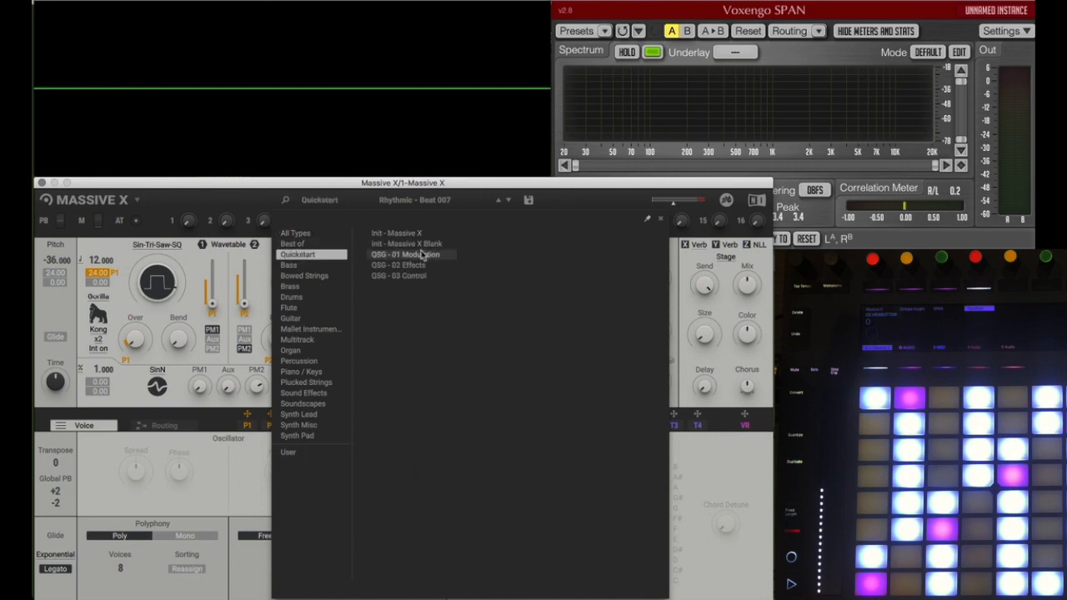
pyautogui.click(398, 233)
pyautogui.click(735, 372)
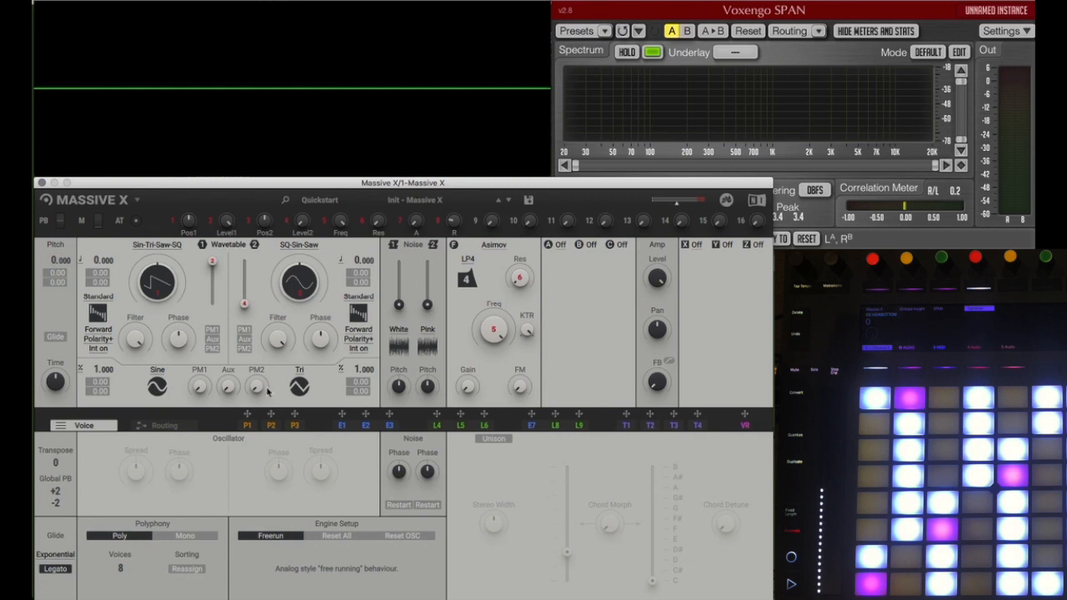
# Step: Load Reverb into effect slot X and set its type to Woosh
pyautogui.click(696, 246)
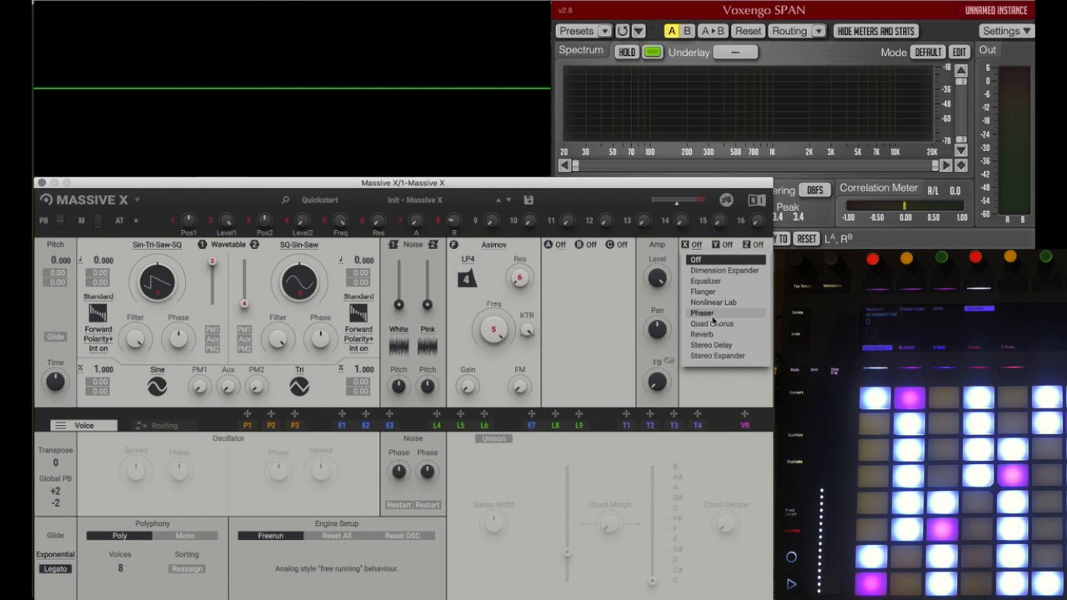
pyautogui.click(704, 334)
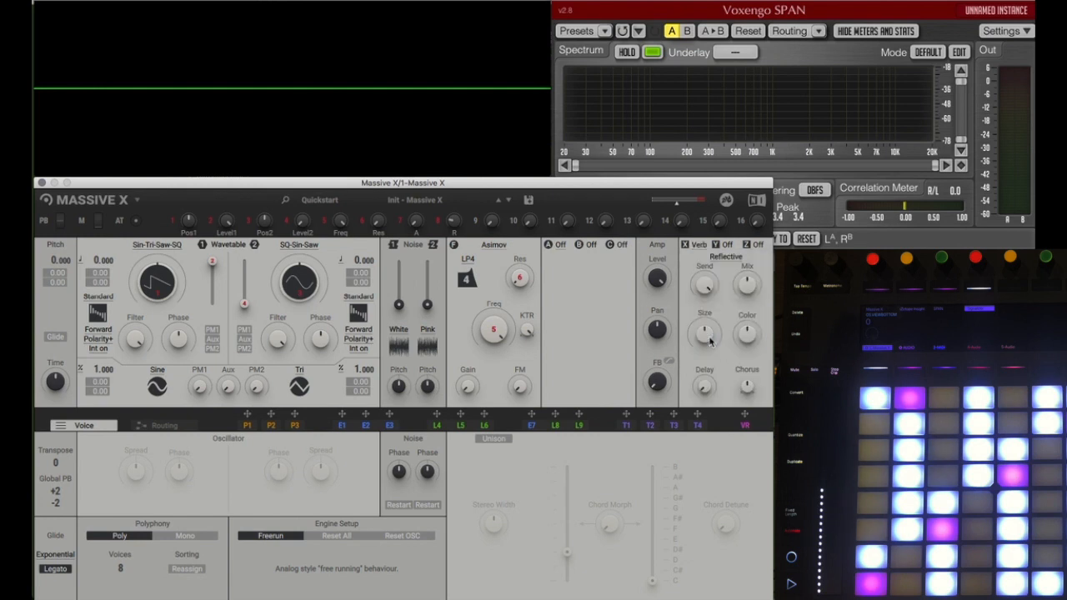
pyautogui.click(726, 258)
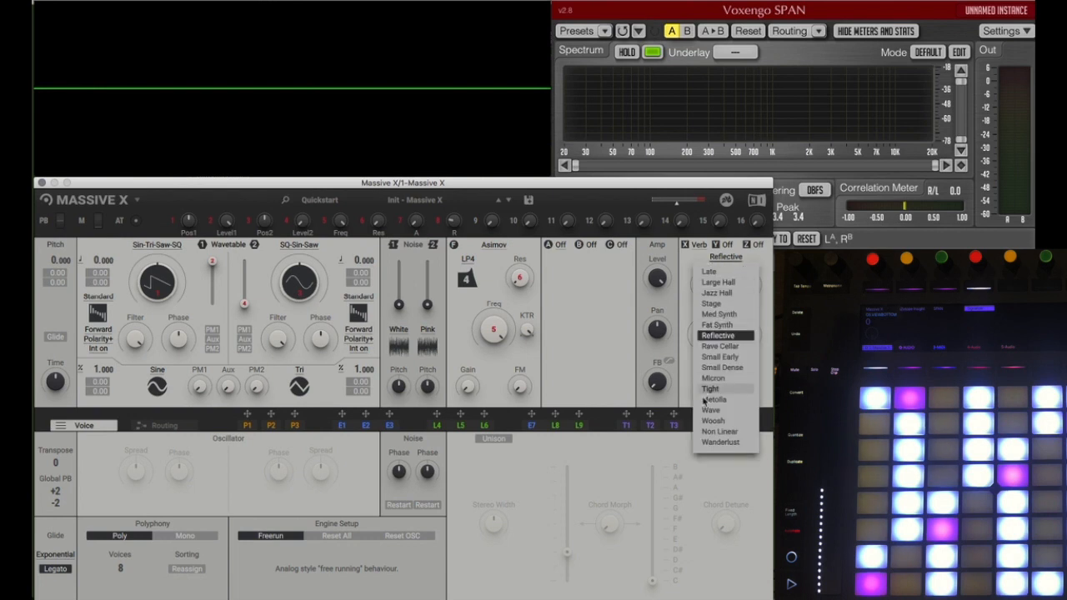
pyautogui.click(712, 420)
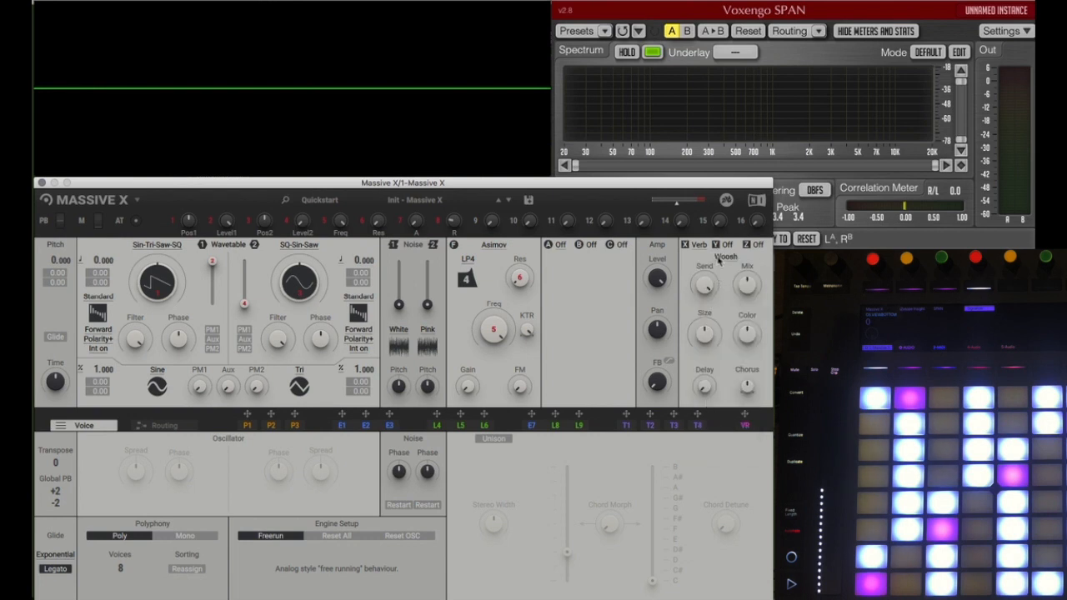
# Step: Audition the Small Early, Micron and Wave reverb types in effect slot X
pyautogui.click(721, 257)
pyautogui.click(712, 364)
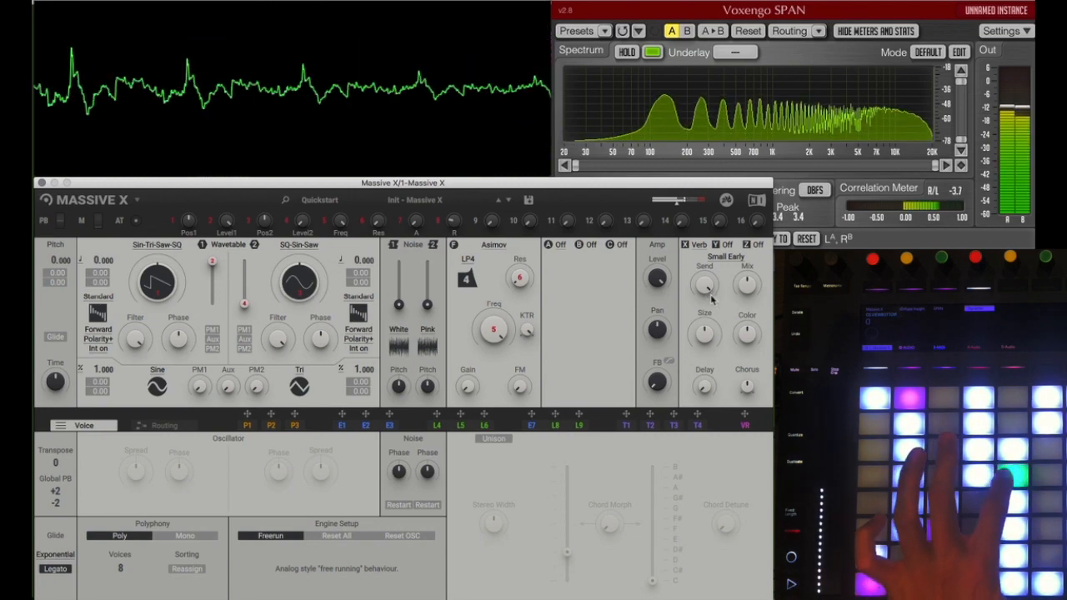
pyautogui.click(722, 257)
pyautogui.click(715, 386)
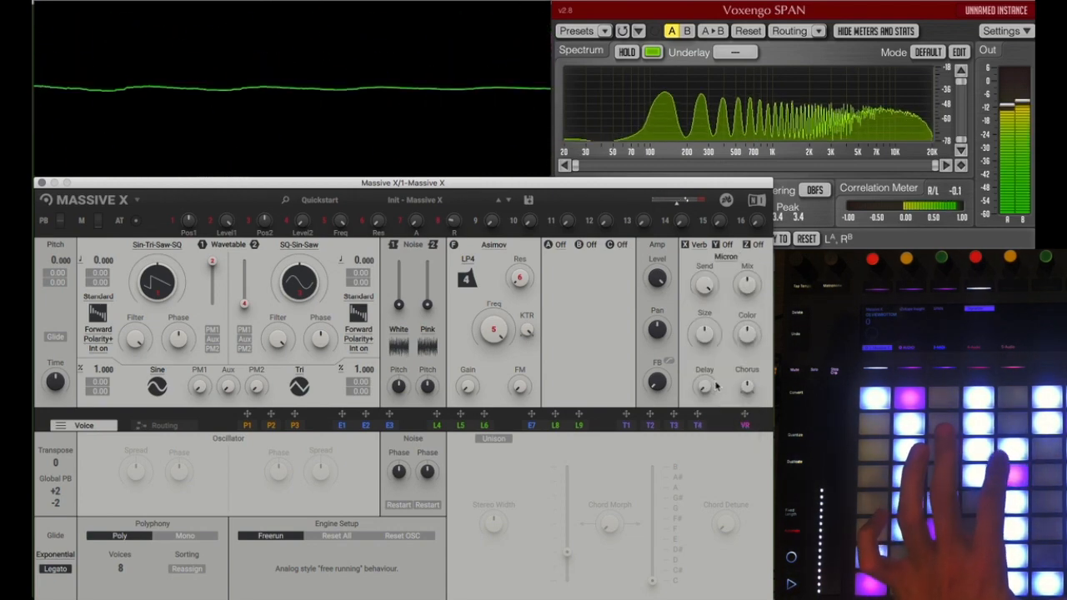
pyautogui.click(722, 256)
pyautogui.click(710, 310)
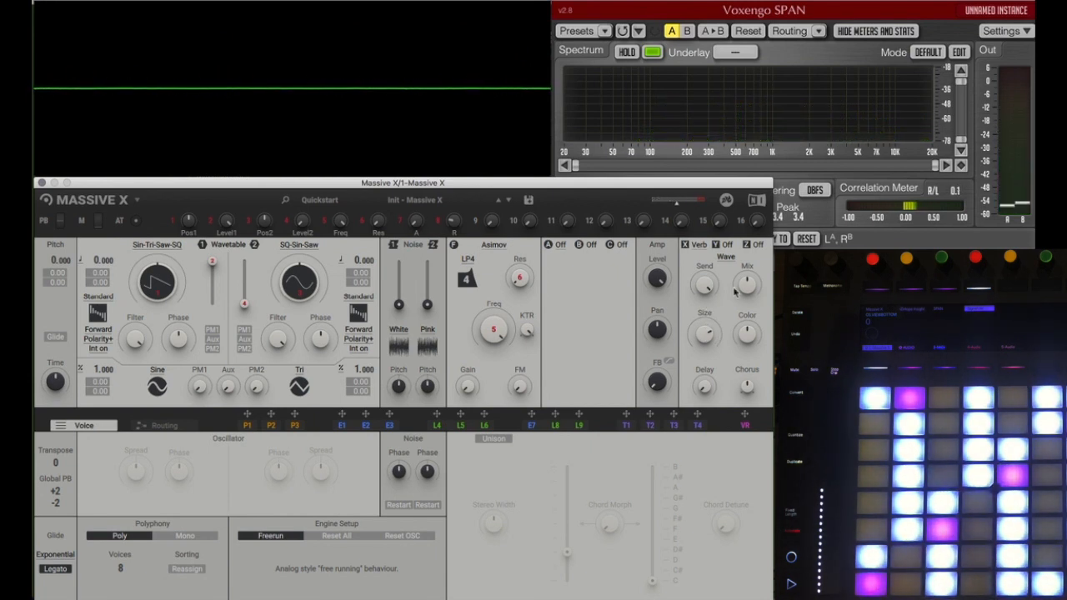
# Step: Load Stereo Delay into effect slot X and enable Sync, with delay times of 1/16 on the left and 1/8 on the right
pyautogui.click(700, 245)
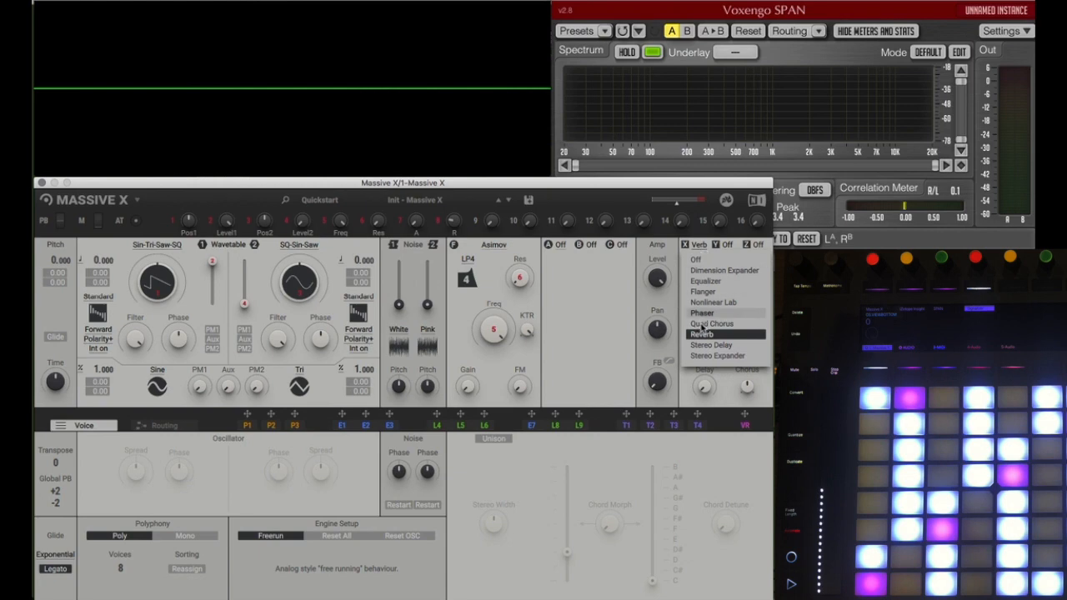
pyautogui.click(700, 345)
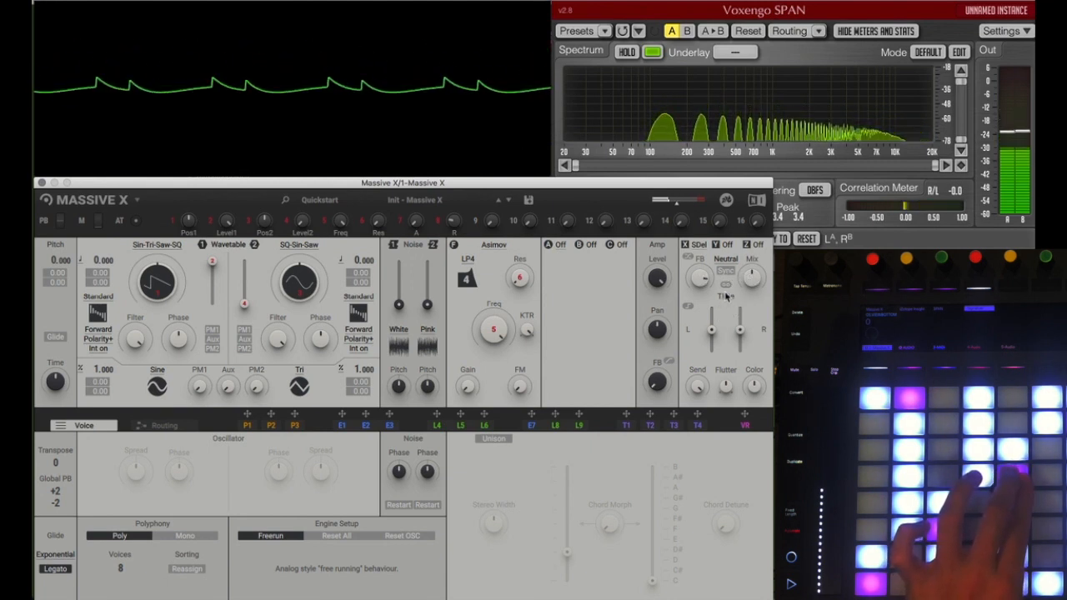
pyautogui.click(725, 272)
pyautogui.moveTo(726, 350); pyautogui.dragTo(726, 329)
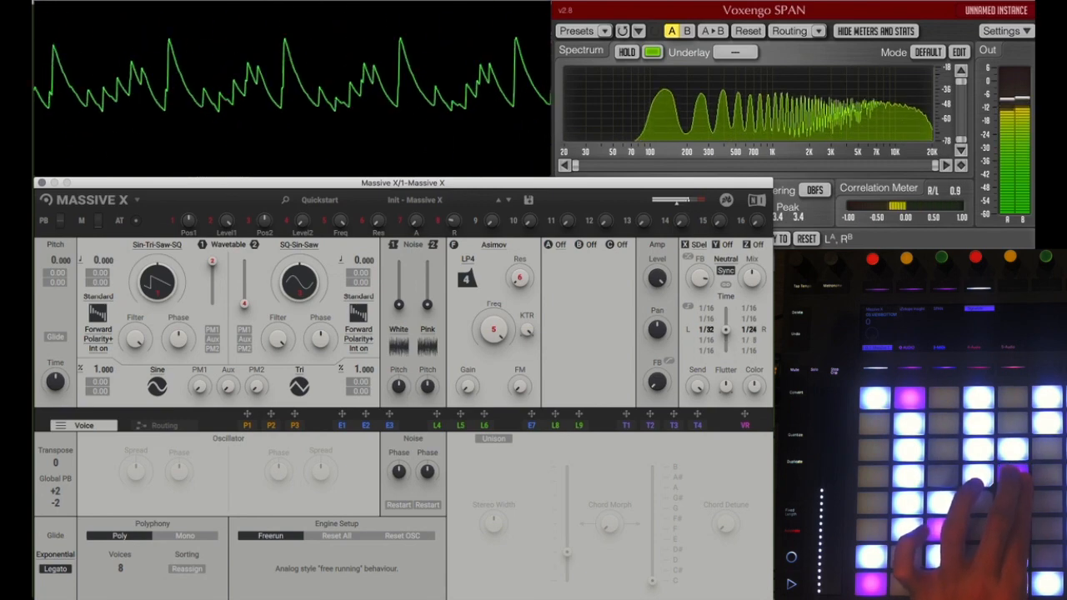
pyautogui.moveTo(726, 330); pyautogui.dragTo(725, 341)
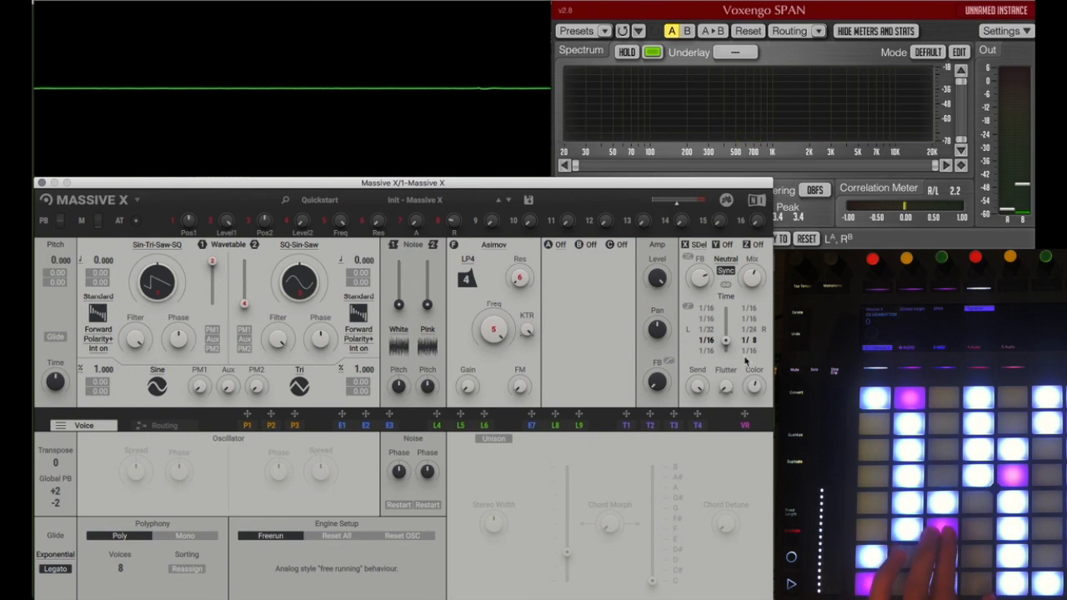
# Step: Try Stereo Expander in effect slot X, replace it with Quad Chorus and raise the chorus mix
pyautogui.click(700, 247)
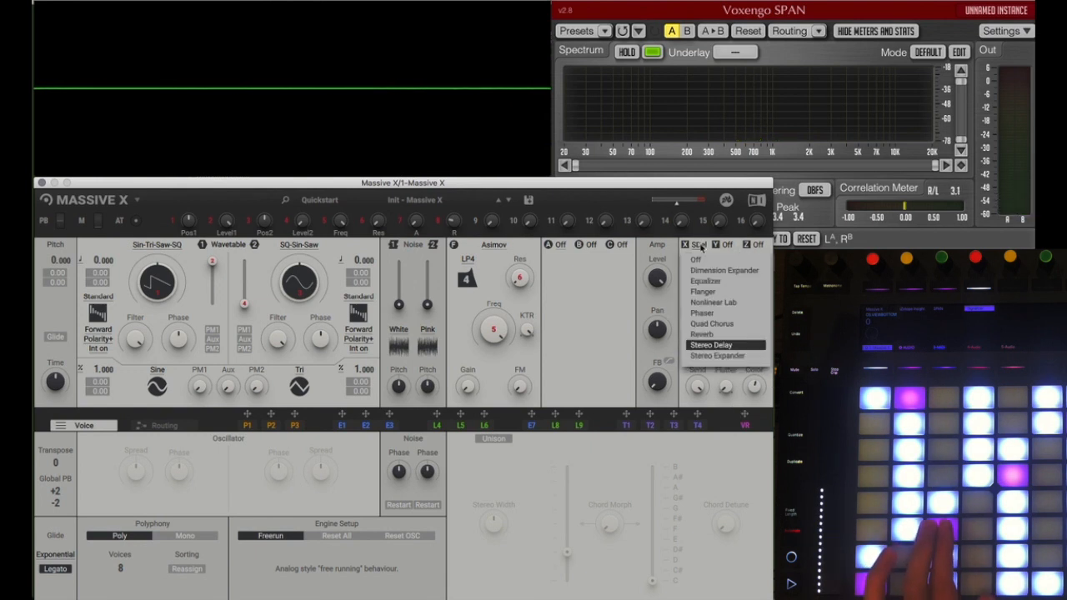
pyautogui.click(708, 358)
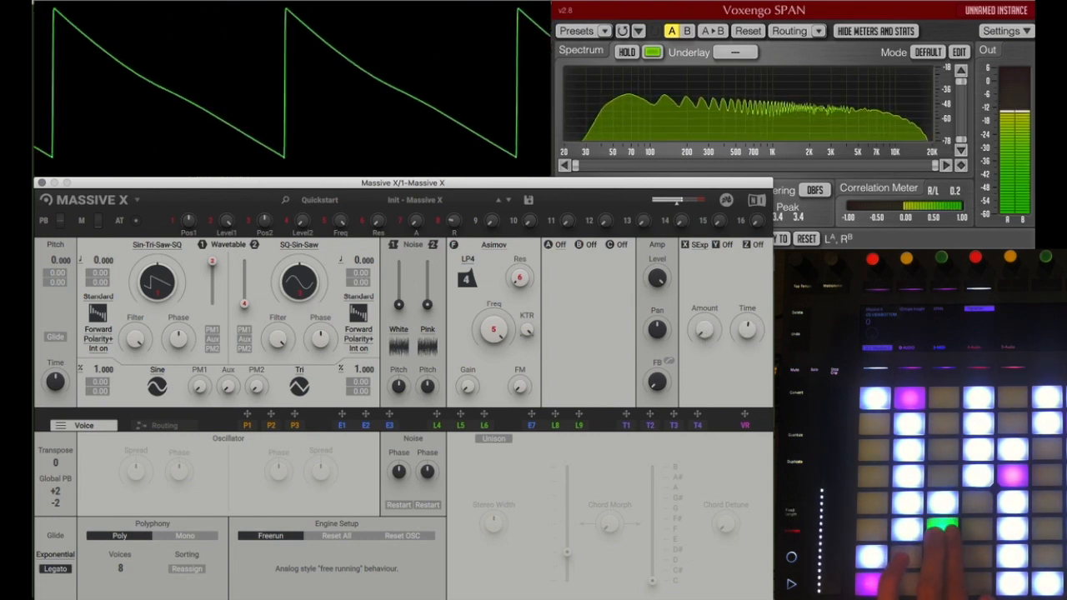
pyautogui.click(698, 244)
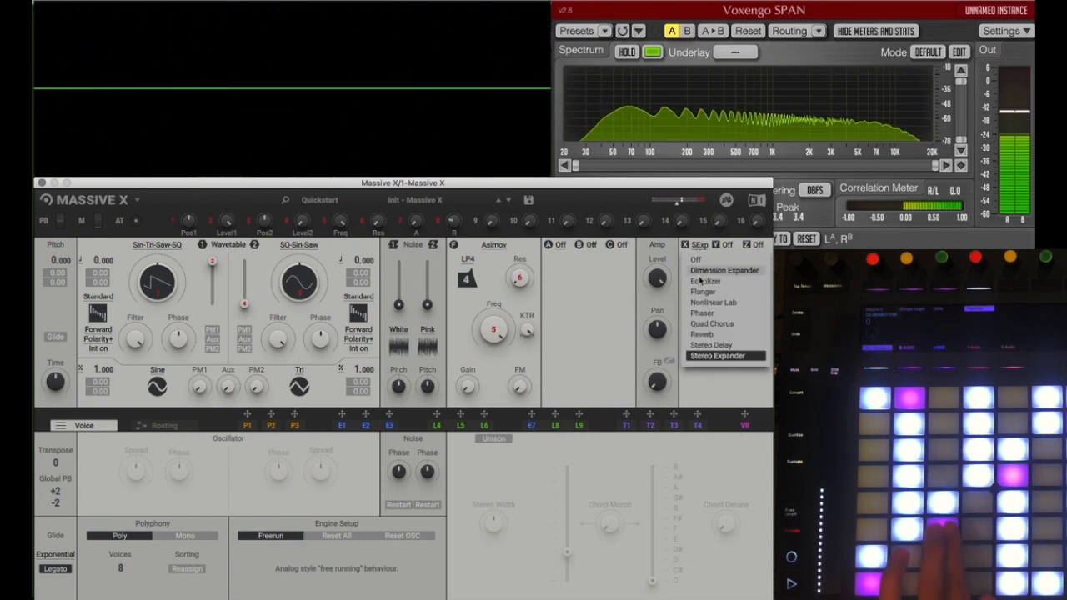
pyautogui.click(710, 323)
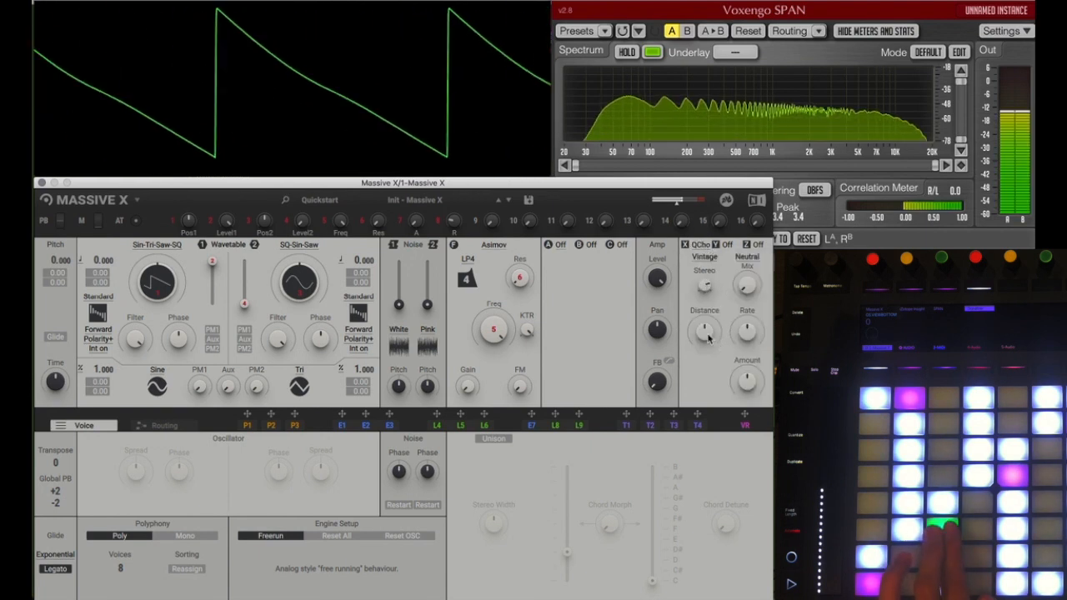
pyautogui.moveTo(753, 288); pyautogui.dragTo(752, 254)
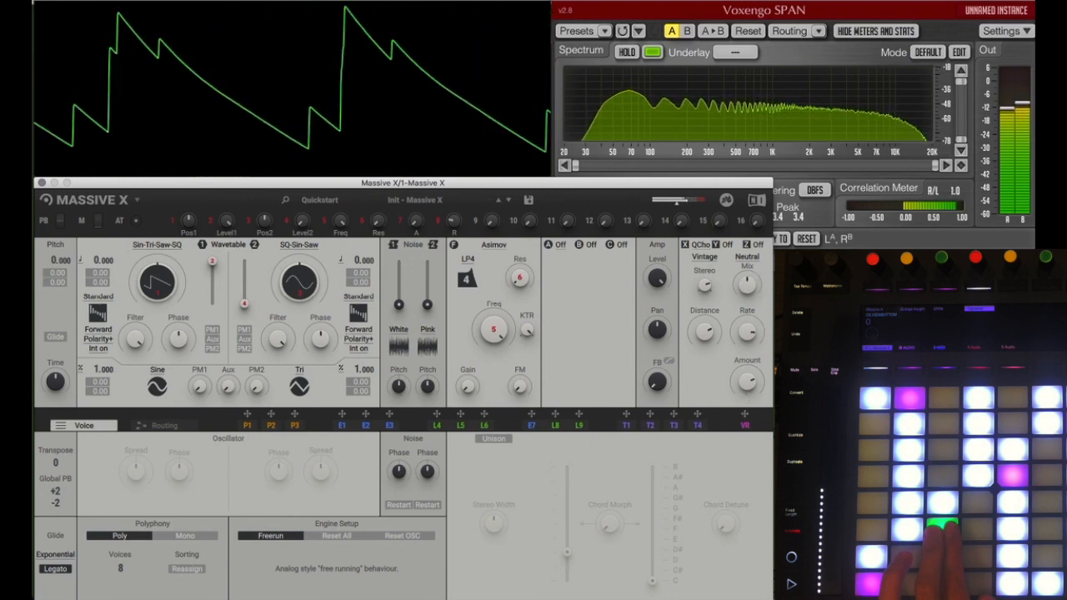
# Step: Try the Random mode of Quad Chorus, set its tone to Warm and change the mode to Manual
pyautogui.click(707, 259)
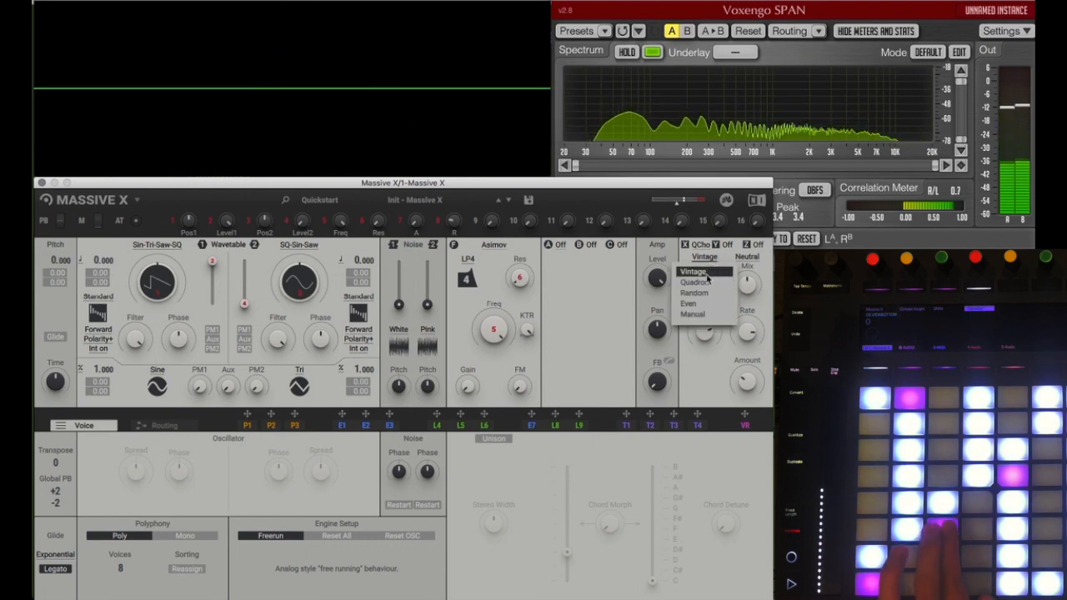
pyautogui.click(694, 293)
pyautogui.click(746, 257)
pyautogui.click(733, 305)
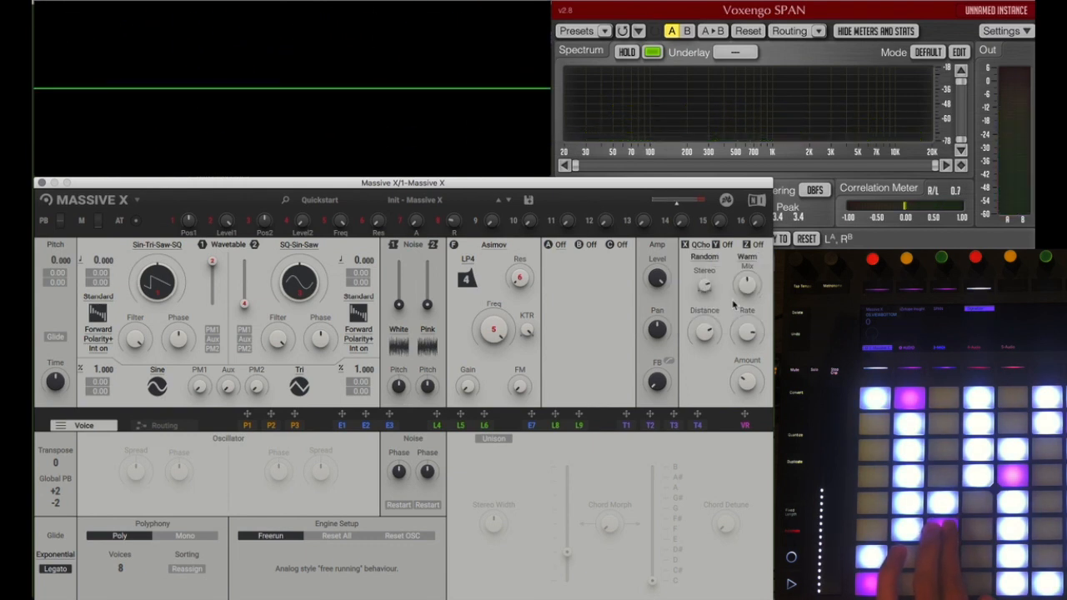
pyautogui.click(707, 258)
pyautogui.click(713, 307)
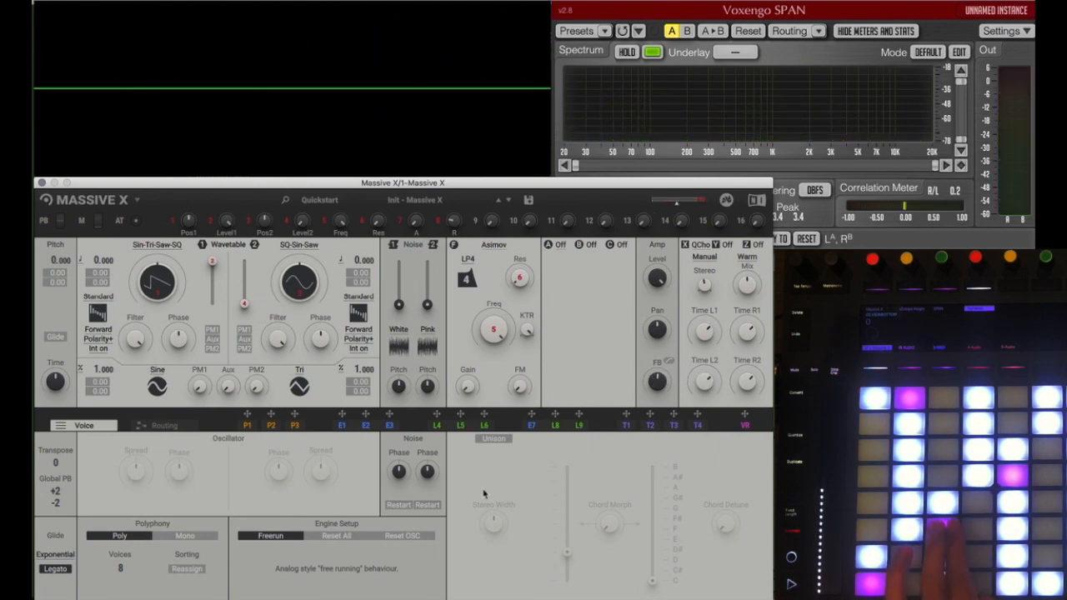
# Step: Examine the signal routing page, the voice settings and performers P1 and P3
pyautogui.click(172, 427)
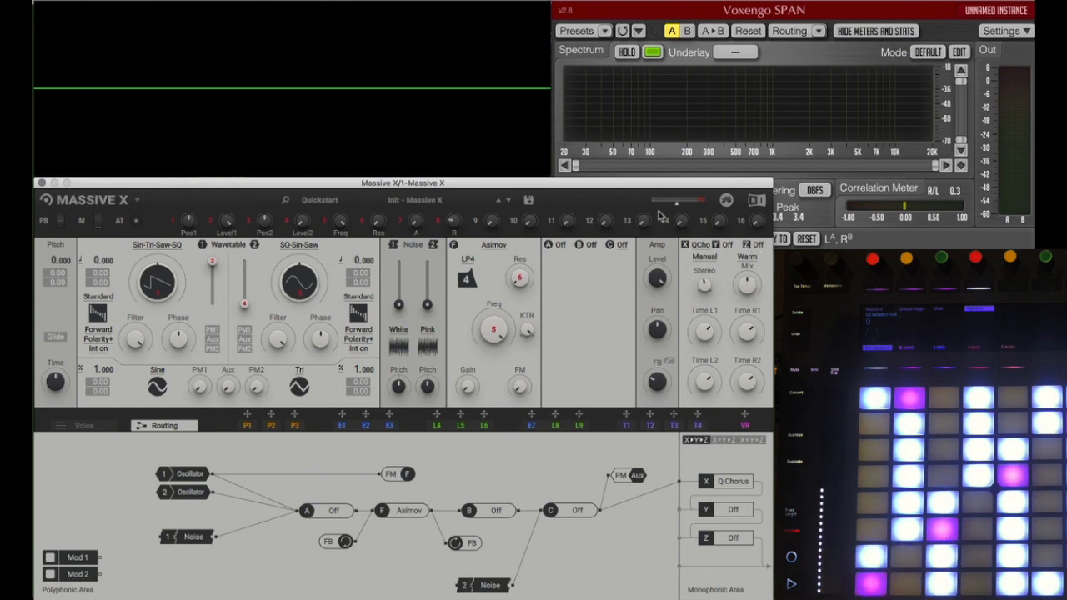
pyautogui.click(84, 425)
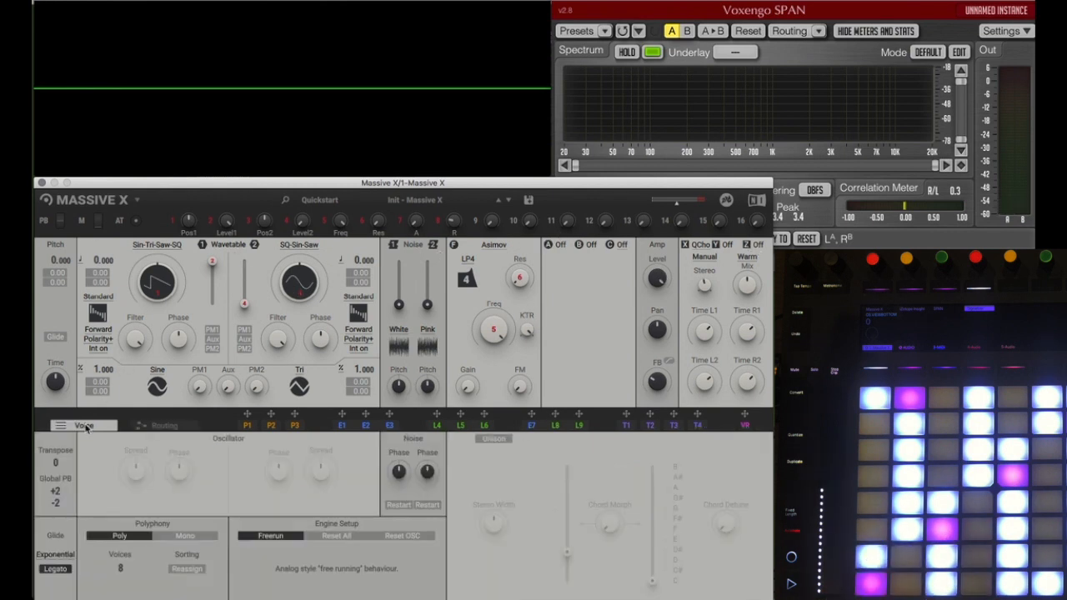
pyautogui.click(162, 426)
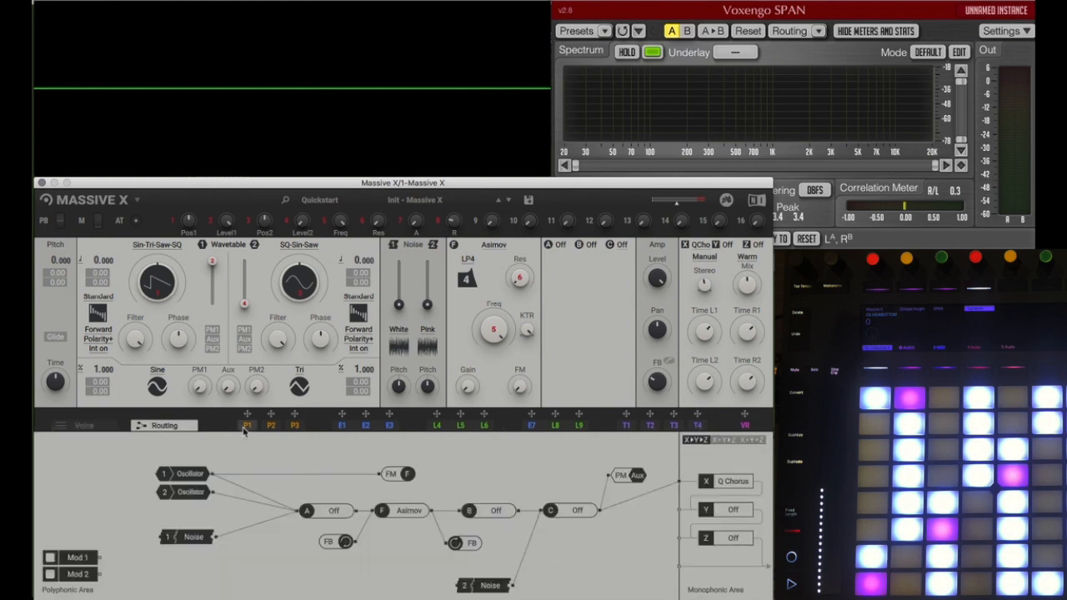
pyautogui.click(248, 426)
pyautogui.click(294, 426)
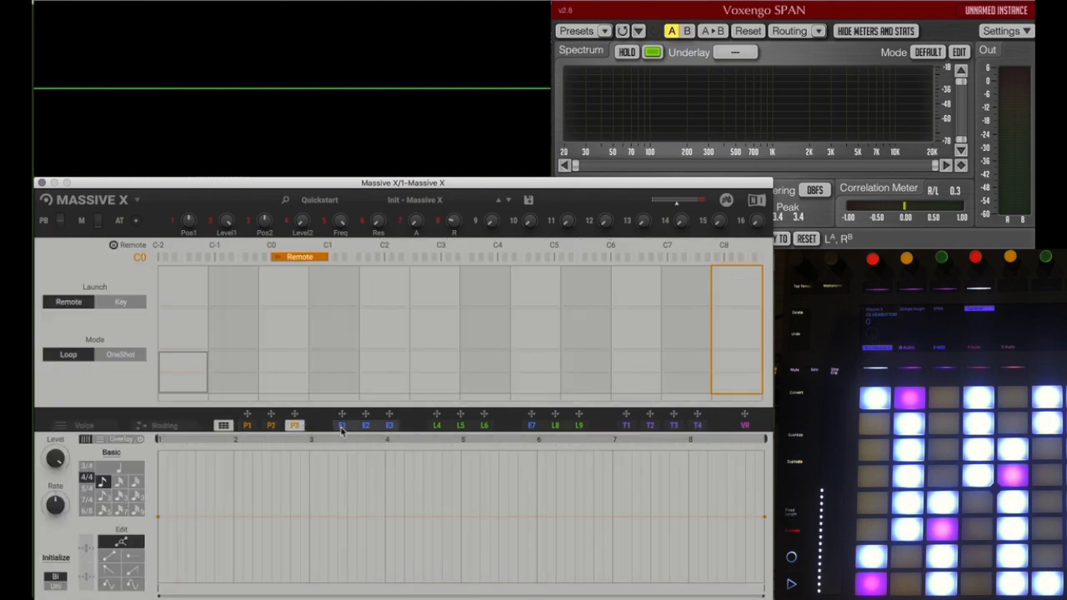
# Step: Examine modulators E1 to E3, L4 to L6 and E7 to L9, including the types available for Modulator 7
pyautogui.click(341, 427)
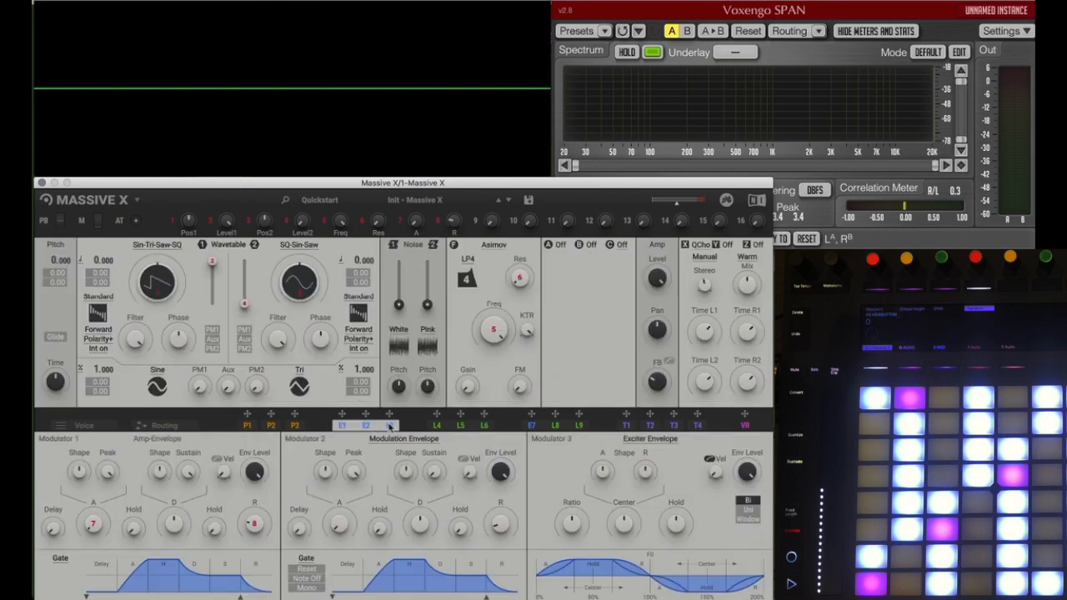
pyautogui.click(457, 425)
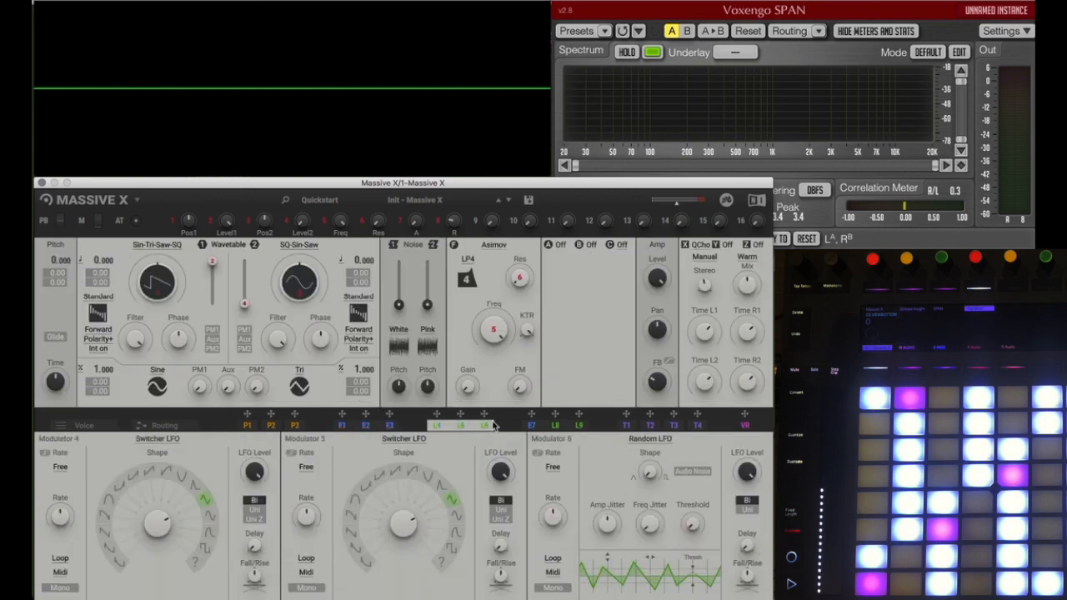
pyautogui.click(534, 426)
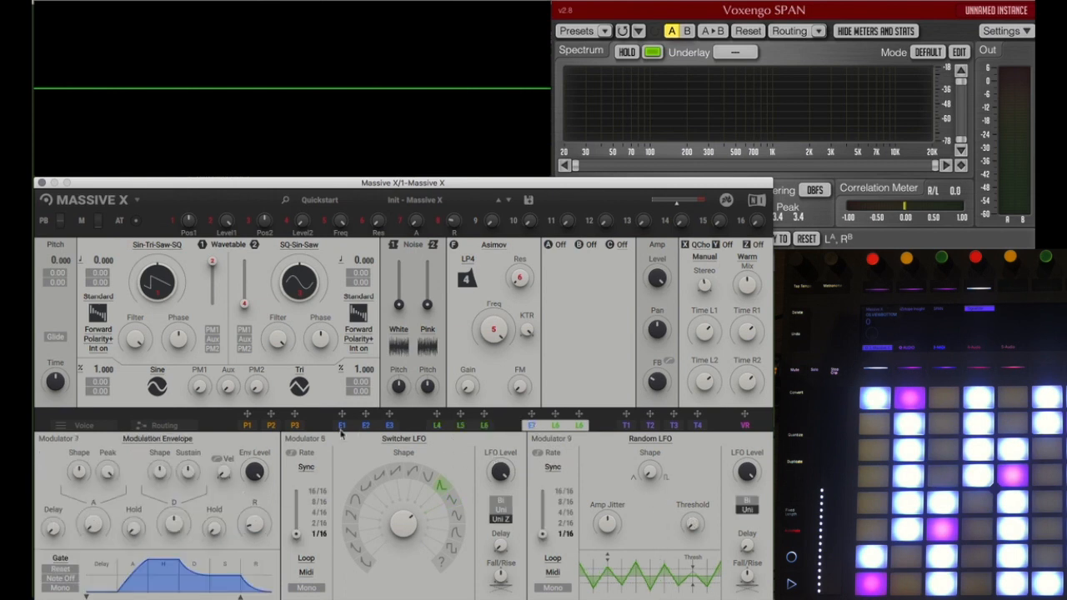
pyautogui.click(171, 440)
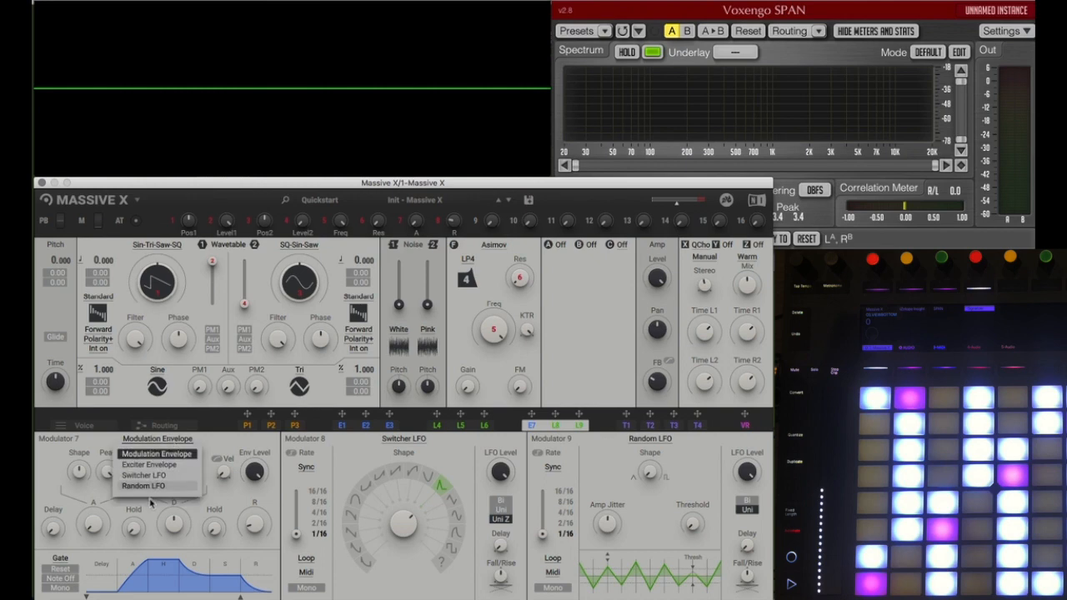
pyautogui.click(393, 434)
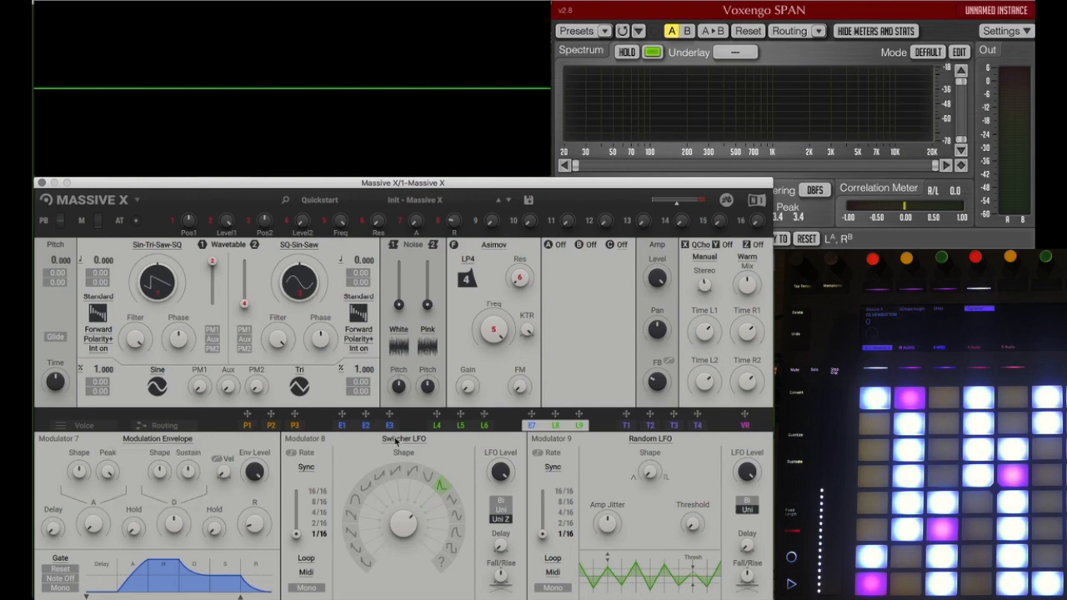
pyautogui.click(386, 426)
pyautogui.click(461, 426)
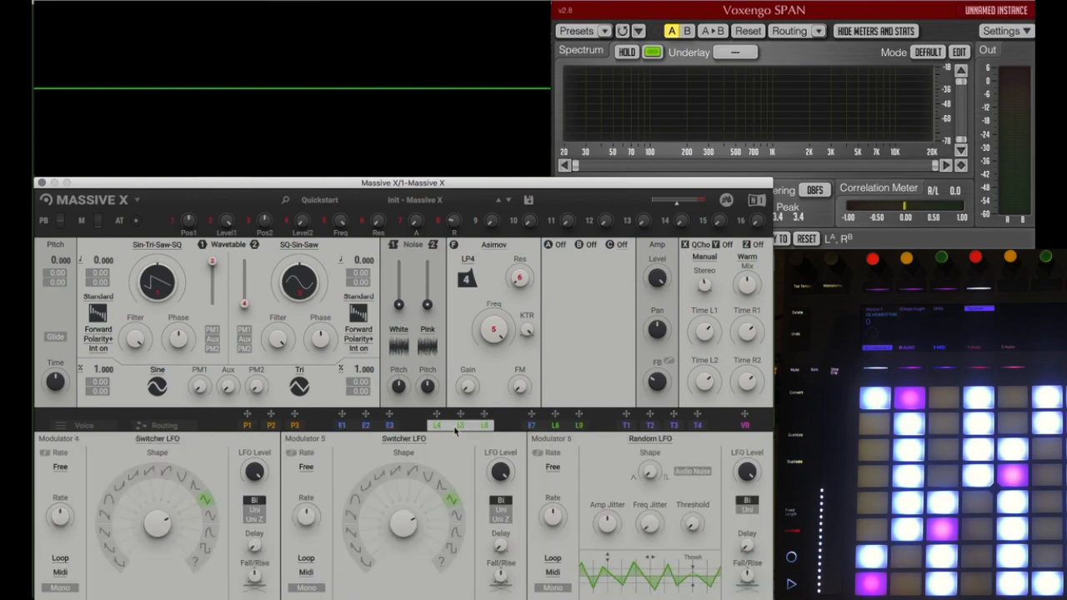
pyautogui.click(360, 426)
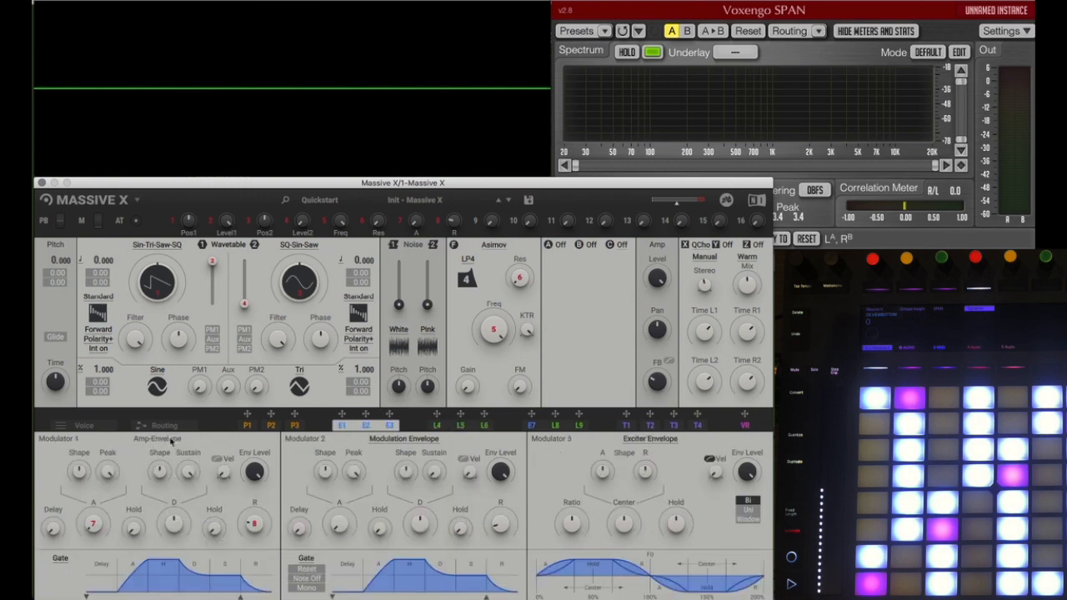
# Step: Examine the curves and source settings of trackers T1, T2, T3 and T4
pyautogui.click(627, 425)
pyautogui.click(651, 425)
pyautogui.click(674, 426)
pyautogui.click(695, 426)
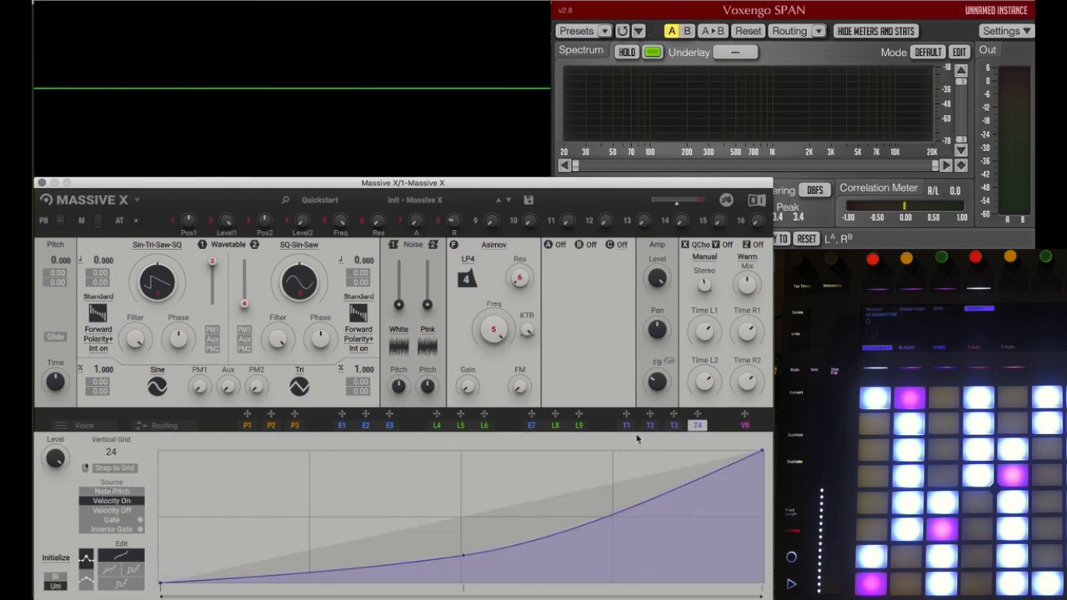
pyautogui.click(626, 426)
pyautogui.click(650, 427)
pyautogui.click(674, 426)
pyautogui.click(697, 425)
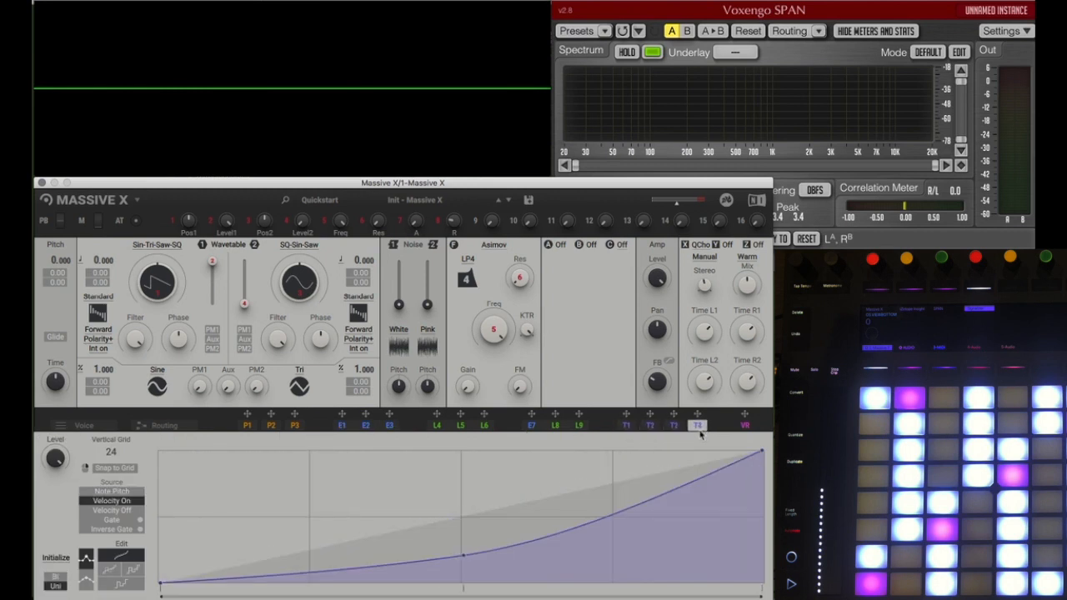
# Step: Set tracker T4's source to Note Pitch and add four points to its curve, forming a peak and a sharp dip near the middle
pyautogui.click(105, 494)
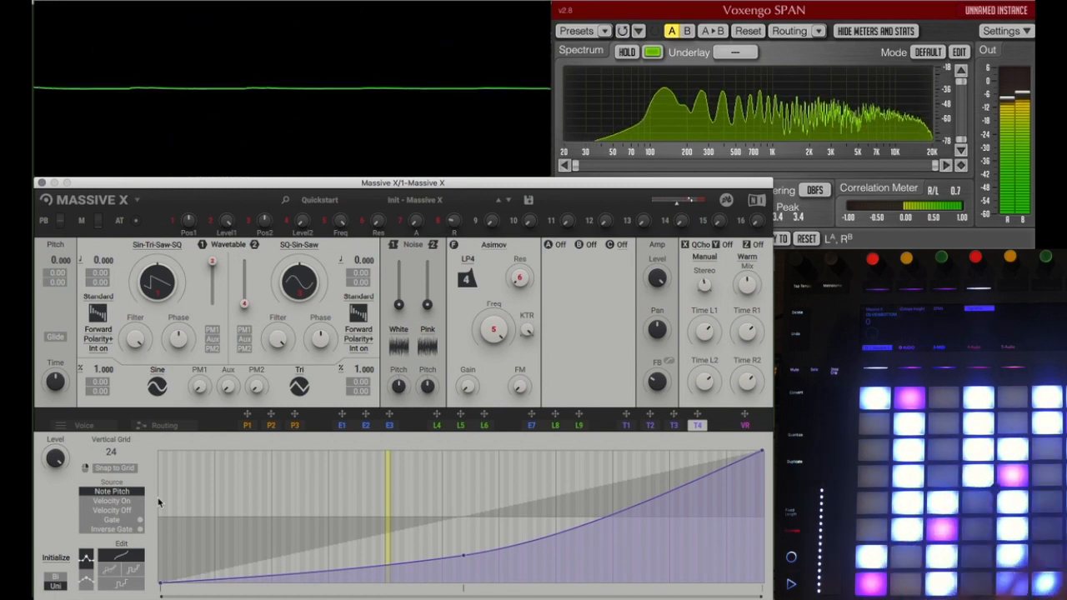
pyautogui.click(373, 511)
pyautogui.click(421, 490)
pyautogui.click(449, 555)
pyautogui.click(430, 478)
# Step: Assign tracker T4 to the Asimov filter's frequency and reshape its curve to start at maximum and fall steeply before the middle
pyautogui.moveTo(698, 415); pyautogui.dragTo(487, 357)
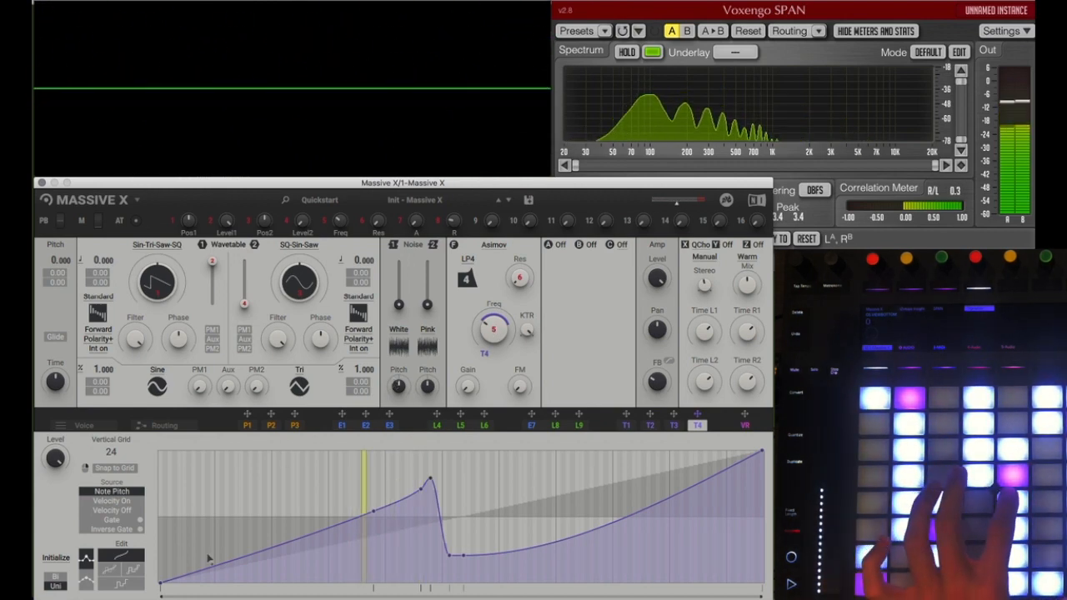
pyautogui.moveTo(163, 589); pyautogui.dragTo(161, 452)
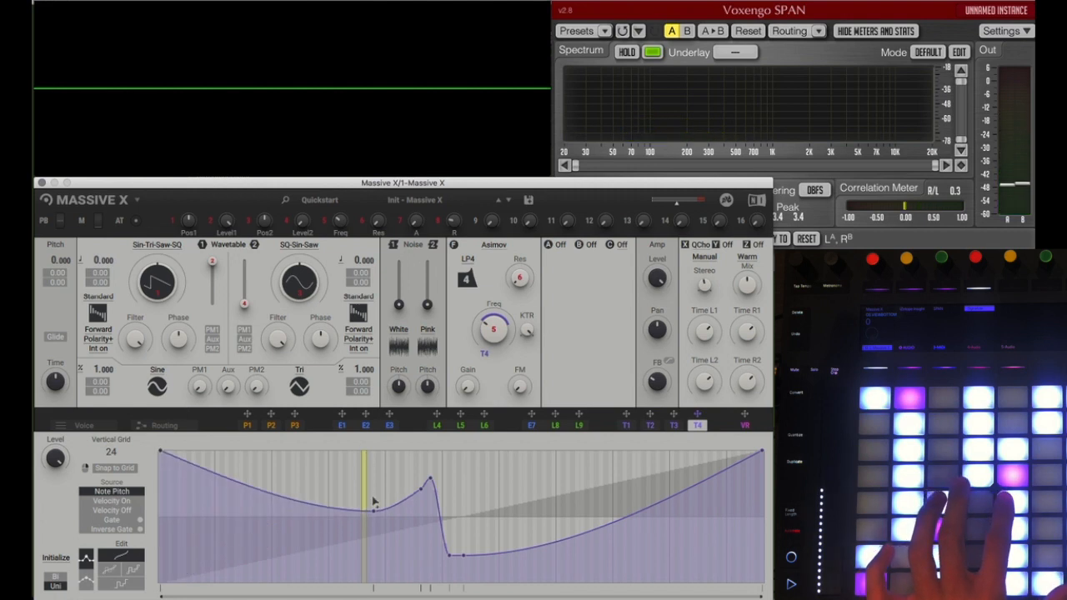
pyautogui.moveTo(373, 512); pyautogui.dragTo(364, 466)
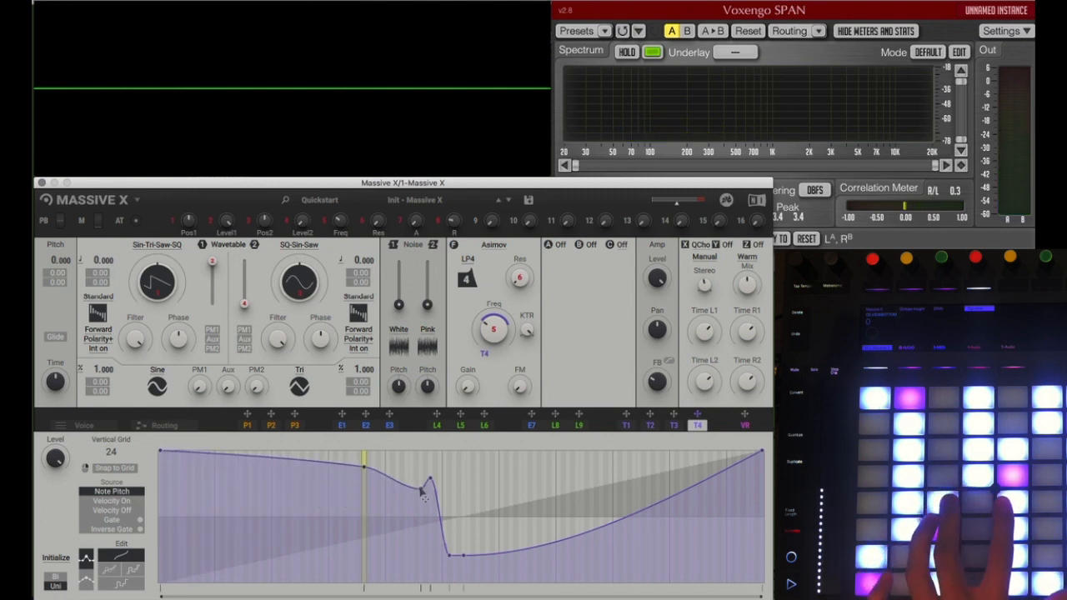
pyautogui.moveTo(420, 491); pyautogui.dragTo(425, 554)
pyautogui.moveTo(431, 485); pyautogui.dragTo(439, 550)
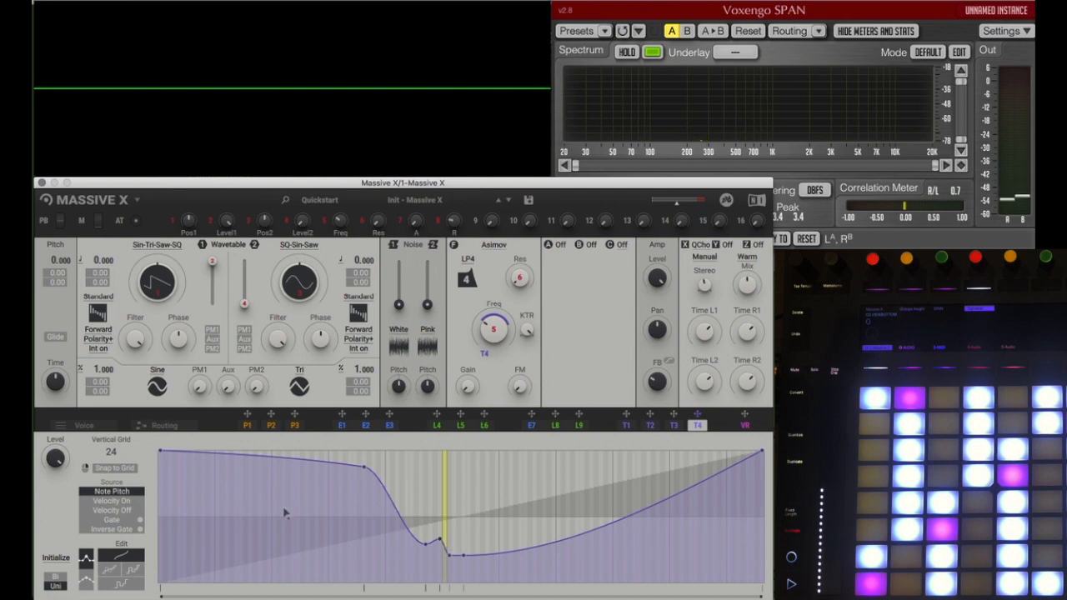
# Step: Set tracker T4's source to Velocity On and reshape its curve to rise from zero through two points to maximum
pyautogui.click(115, 501)
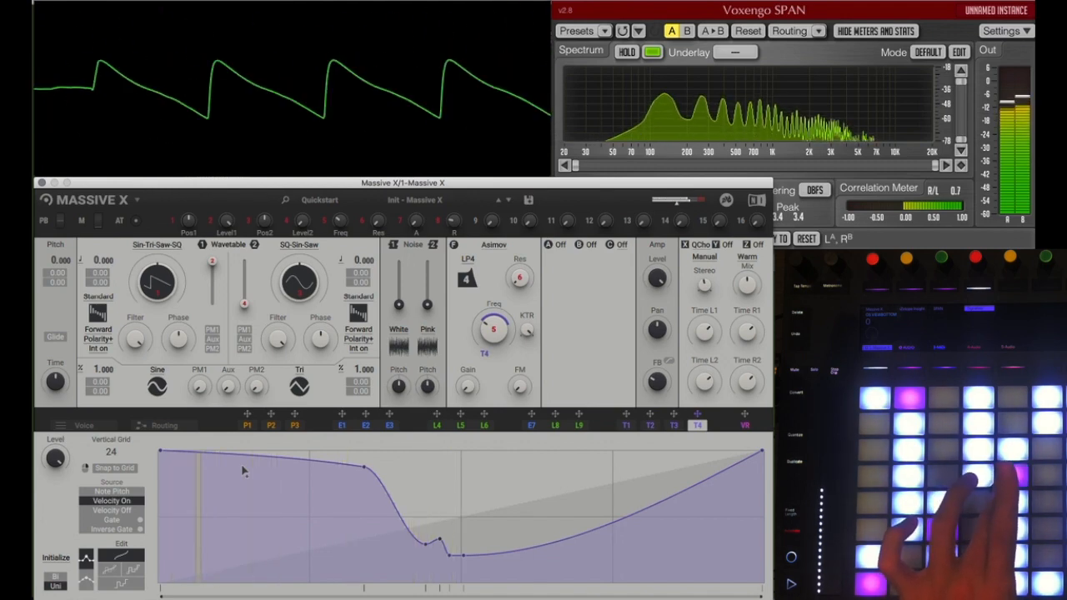
pyautogui.moveTo(161, 451); pyautogui.dragTo(160, 582)
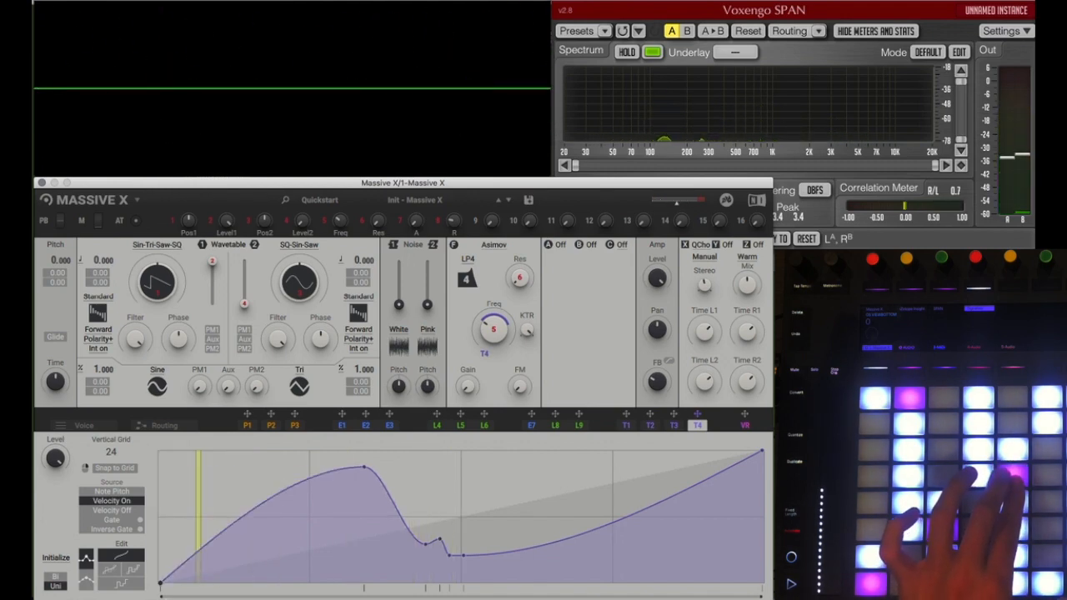
pyautogui.moveTo(363, 468); pyautogui.dragTo(377, 483)
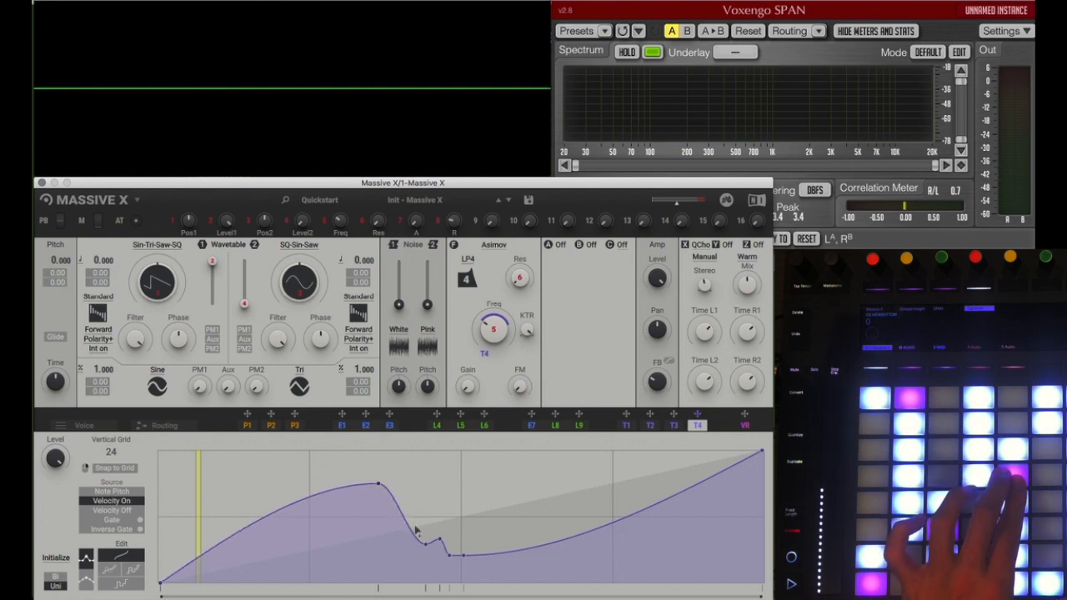
pyautogui.moveTo(427, 548); pyautogui.dragTo(487, 464)
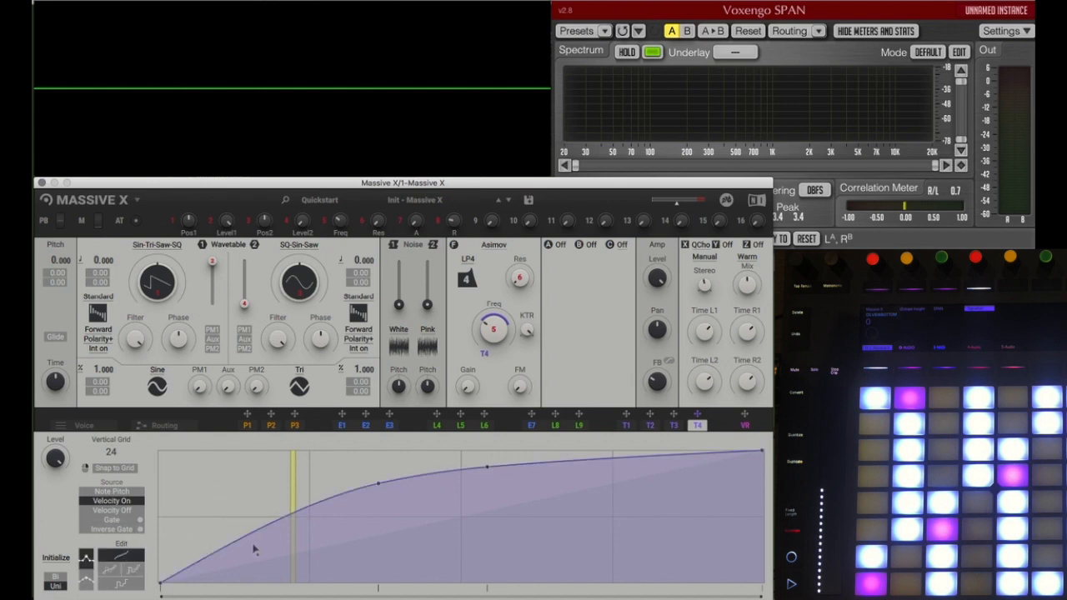
# Step: Switch T4 to combined curve-and-step editing, lower both inner points and add a third to form a notch past the middle
pyautogui.click(117, 571)
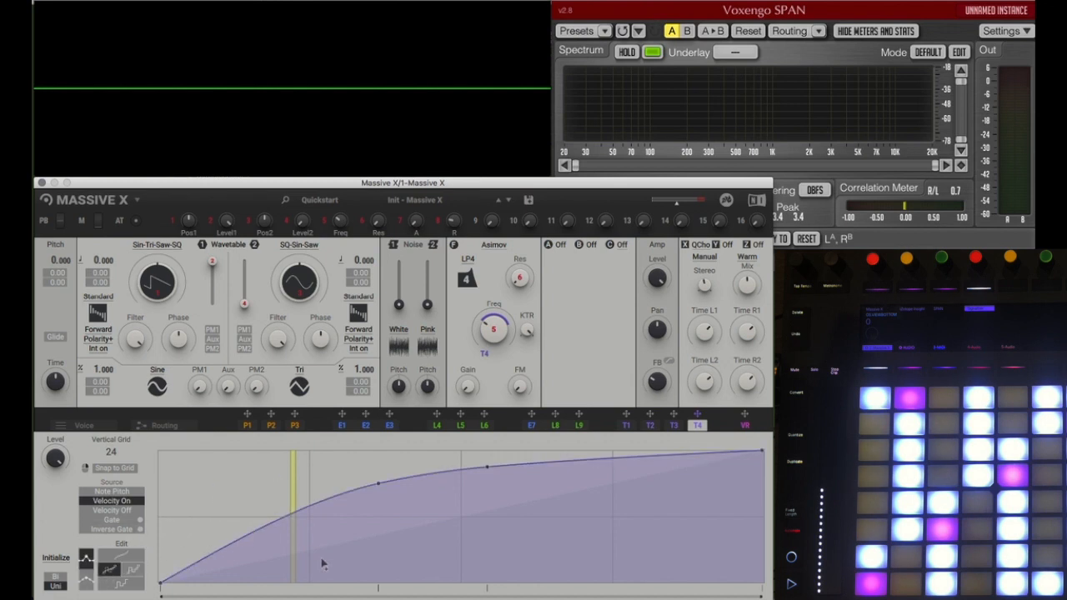
pyautogui.moveTo(380, 484); pyautogui.dragTo(423, 536)
pyautogui.moveTo(488, 468); pyautogui.dragTo(559, 479)
pyautogui.click(571, 505)
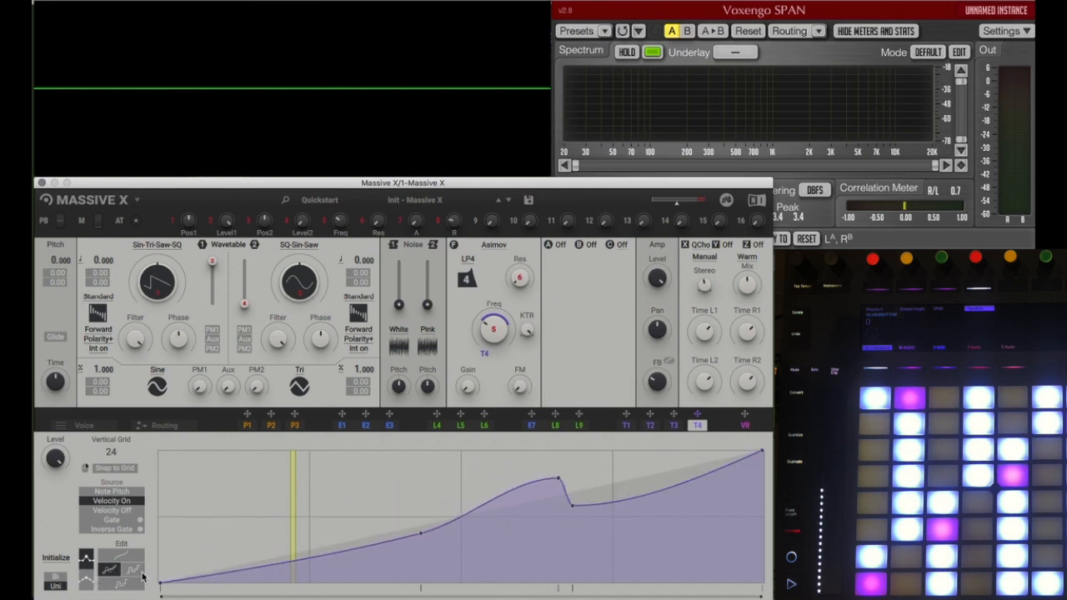
# Step: Draw step offsets freehand across T4's curve, then adjust the underlying curve points to form a steep rise past the middle
pyautogui.click(140, 575)
pyautogui.moveTo(191, 528)
pyautogui.mouseDown()
pyautogui.moveTo(258, 519)
pyautogui.moveTo(361, 469)
pyautogui.moveTo(548, 498)
pyautogui.moveTo(759, 487)
pyautogui.mouseUp()
pyautogui.click(111, 571)
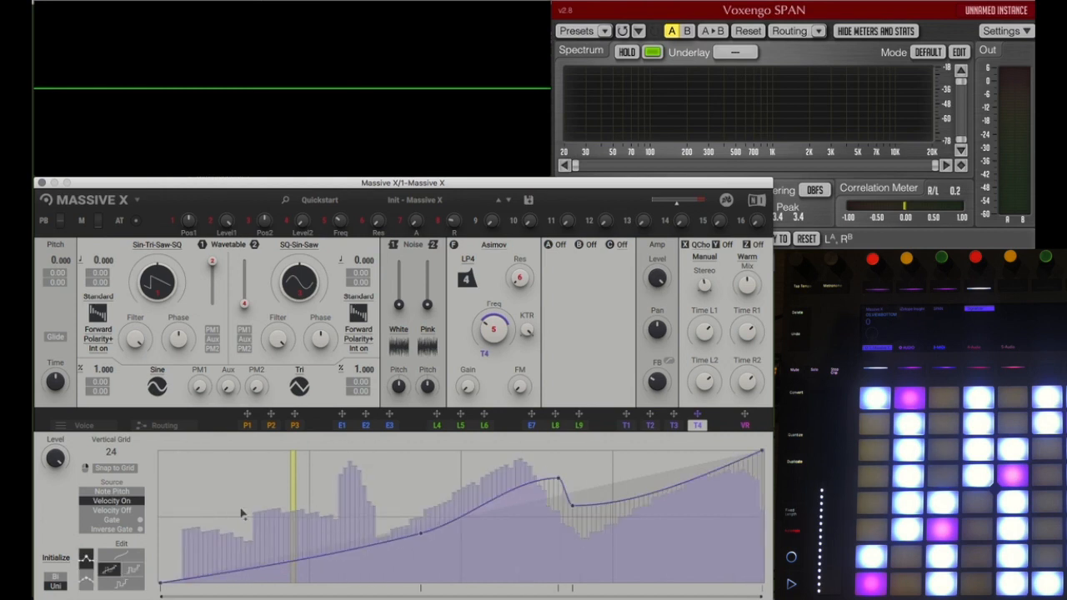
pyautogui.moveTo(421, 538)
pyautogui.mouseDown()
pyautogui.moveTo(422, 470)
pyautogui.moveTo(422, 555)
pyautogui.mouseUp()
pyautogui.moveTo(583, 467); pyautogui.dragTo(560, 566)
# Step: Redraw T4's steps in step-only editing from the start to past the middle, then return to the combined curve-and-step modes
pyautogui.click(121, 583)
pyautogui.moveTo(163, 538)
pyautogui.mouseDown()
pyautogui.moveTo(265, 500)
pyautogui.moveTo(392, 532)
pyautogui.moveTo(543, 504)
pyautogui.mouseUp()
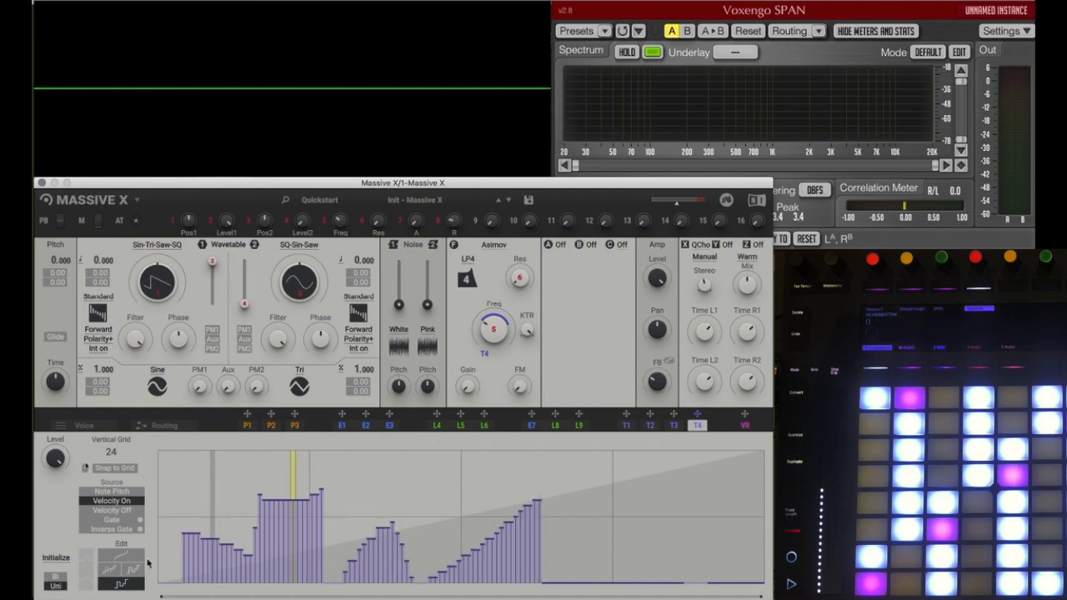
pyautogui.click(109, 570)
pyautogui.click(134, 570)
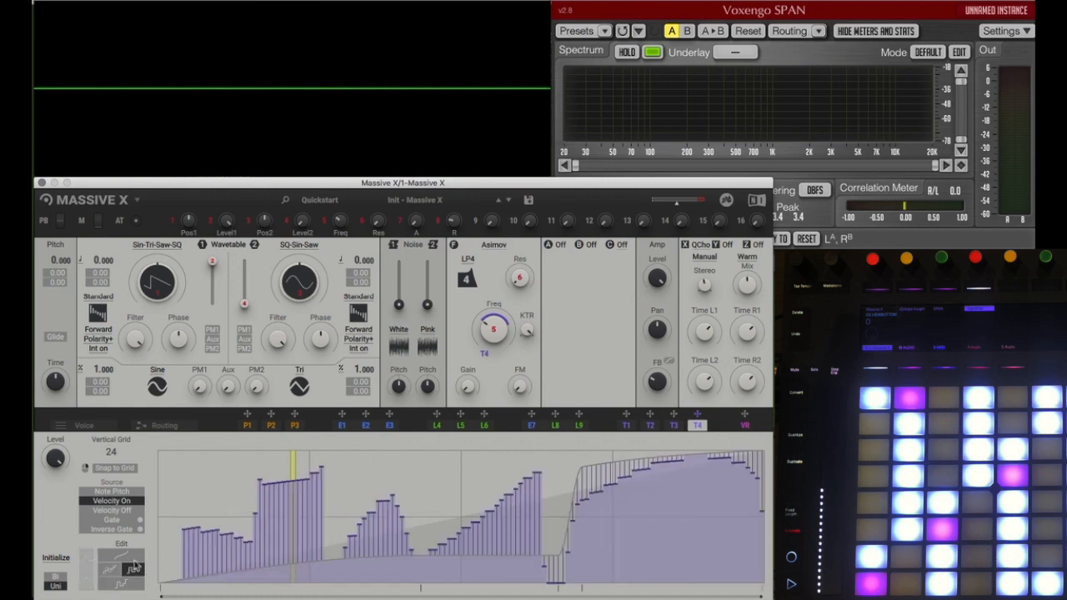
# Step: Return T4 to smooth-curve editing with the alternate point mode and add two raised points in the curve's first half
pyautogui.click(126, 561)
pyautogui.click(87, 581)
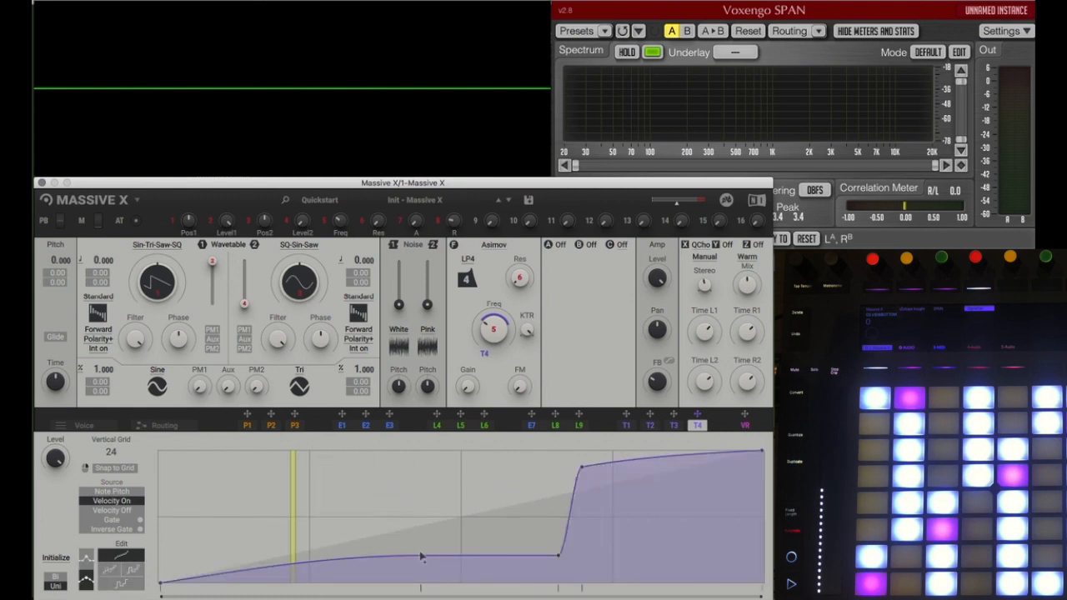
pyautogui.doubleClick(297, 503)
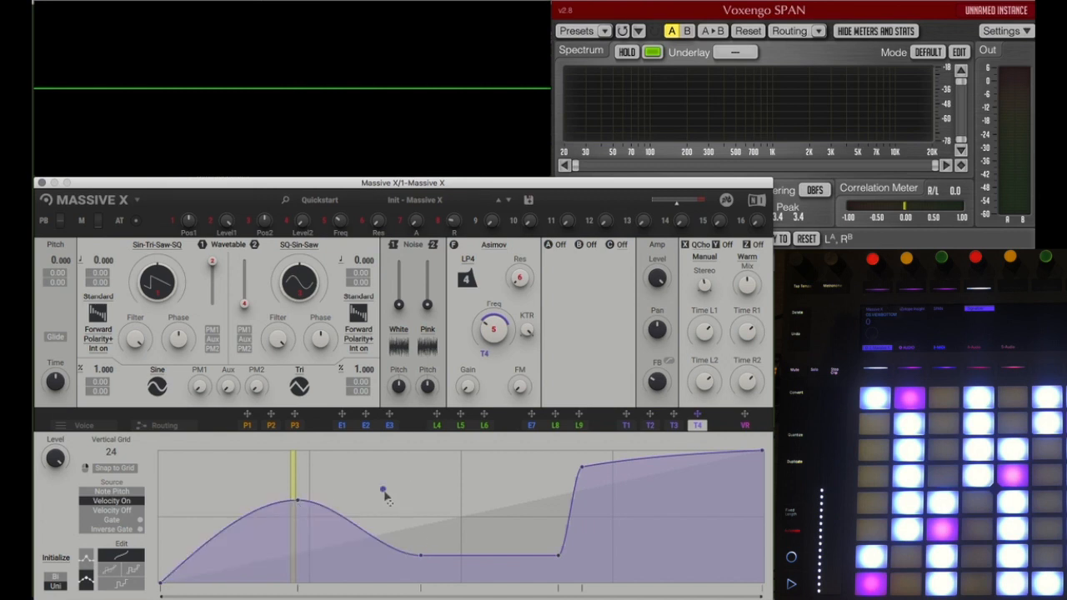
pyautogui.doubleClick(383, 491)
# Step: Switch T4's point mode back and add four more points between the curve's first peak and its steep rise
pyautogui.click(86, 559)
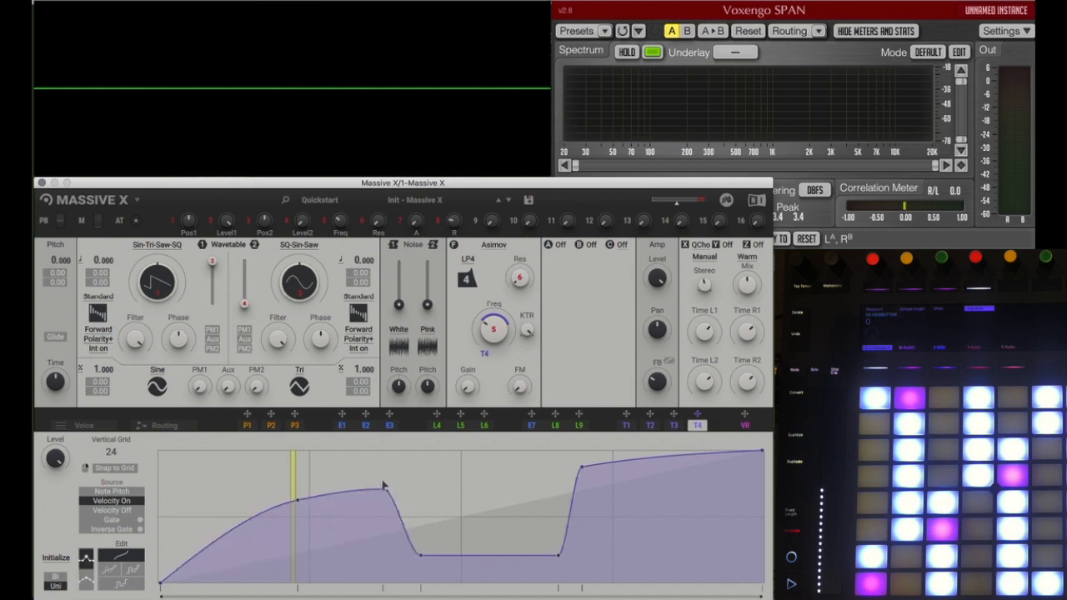
pyautogui.doubleClick(351, 475)
pyautogui.doubleClick(435, 491)
pyautogui.doubleClick(492, 523)
pyautogui.doubleClick(553, 507)
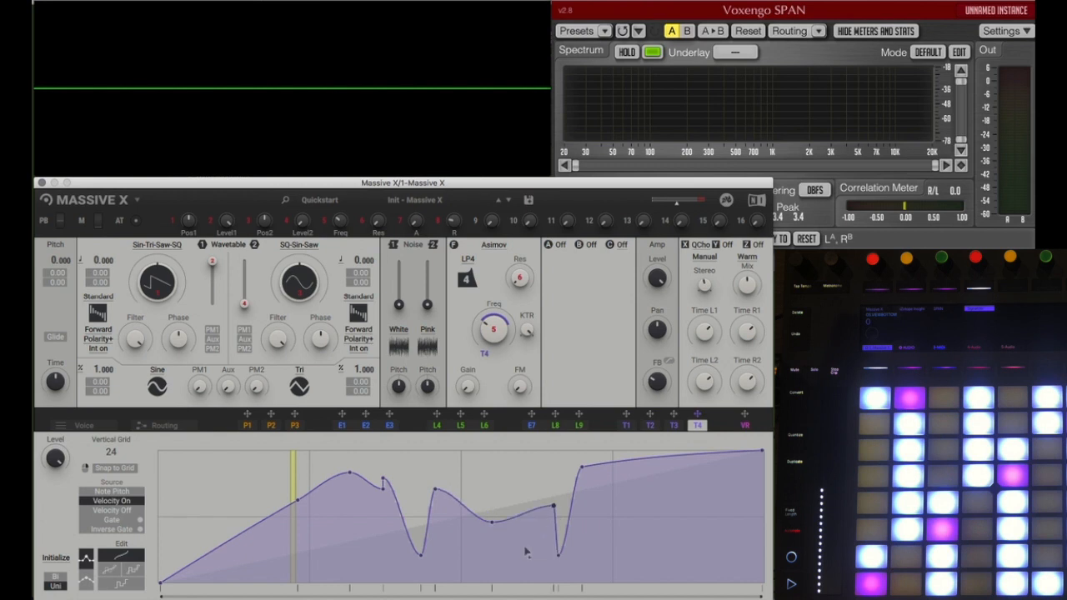
# Step: Pull T4's middle point down near zero and shift the group of points around the first peak
pyautogui.moveTo(494, 527); pyautogui.dragTo(442, 590)
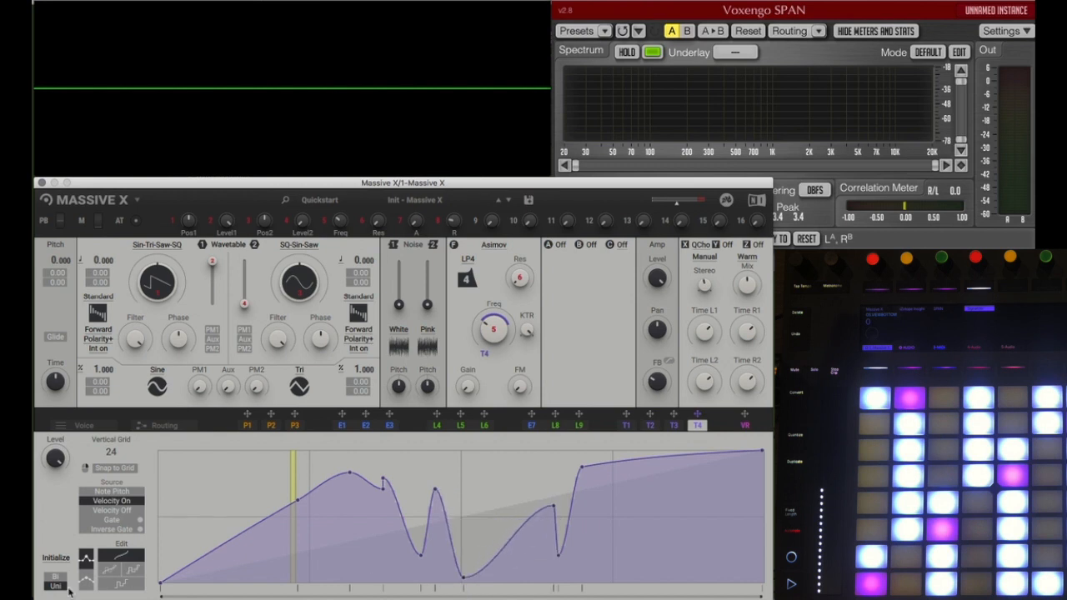
pyautogui.moveTo(309, 453)
pyautogui.mouseDown()
pyautogui.moveTo(336, 500)
pyautogui.moveTo(321, 452)
pyautogui.mouseUp()
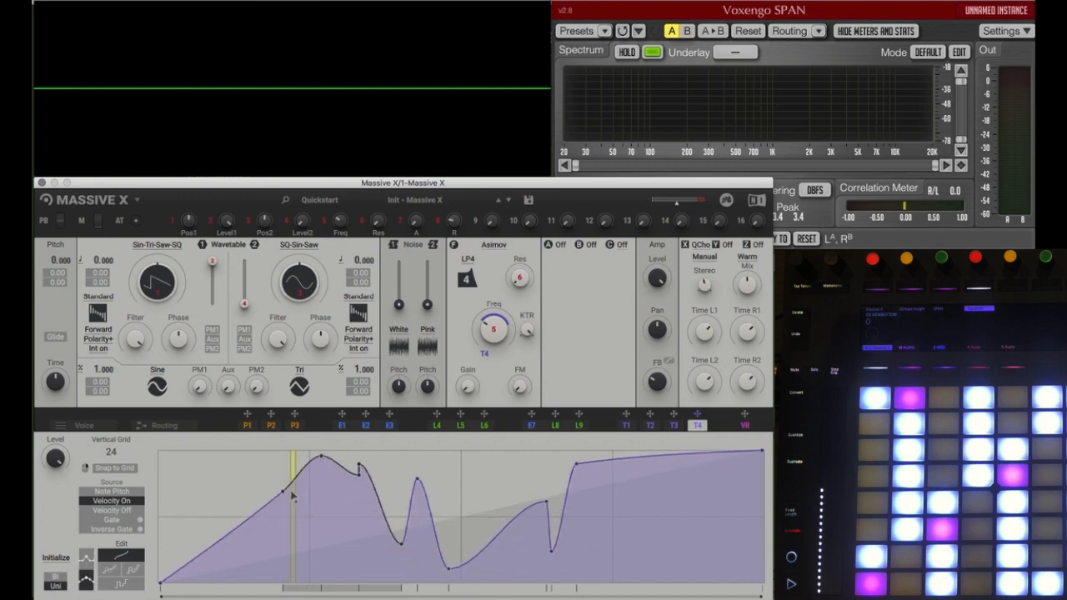
pyautogui.moveTo(299, 590)
pyautogui.mouseDown()
pyautogui.moveTo(417, 590)
pyautogui.moveTo(187, 590)
pyautogui.moveTo(301, 591)
pyautogui.mouseUp()
# Step: Open performer P1's first pattern and draw a continuous freehand line across all eight bars
pyautogui.click(246, 425)
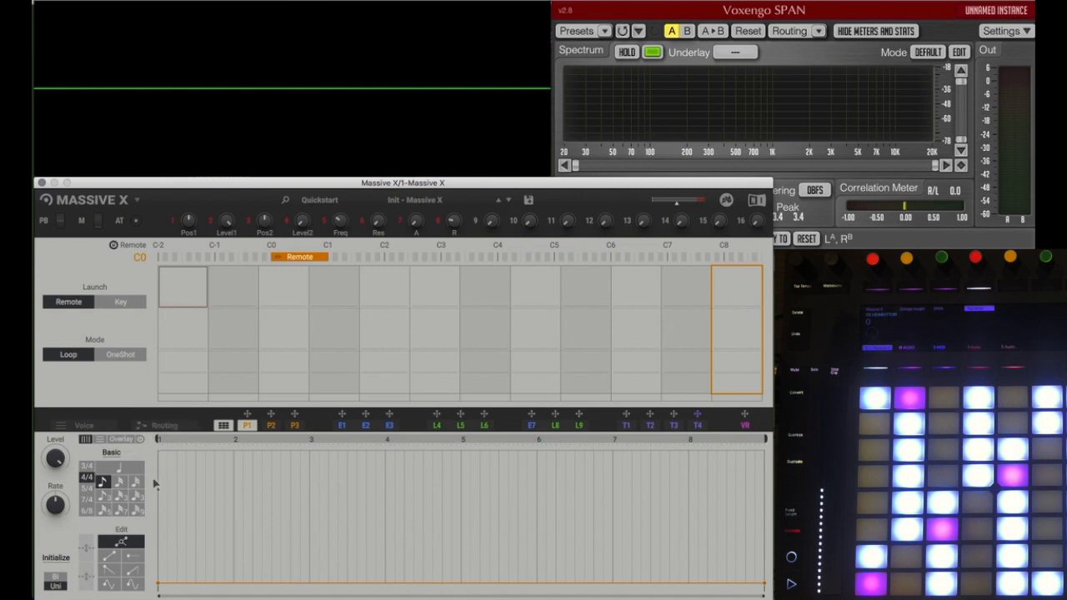
pyautogui.click(114, 557)
pyautogui.moveTo(318, 466); pyautogui.dragTo(159, 451)
pyautogui.moveTo(198, 485)
pyautogui.mouseDown()
pyautogui.moveTo(560, 527)
pyautogui.moveTo(740, 477)
pyautogui.moveTo(763, 508)
pyautogui.mouseUp()
# Step: Return P1 to point editing and carve a sharp vertical notch into the middle of bar 2 by moving and adding points
pyautogui.click(122, 542)
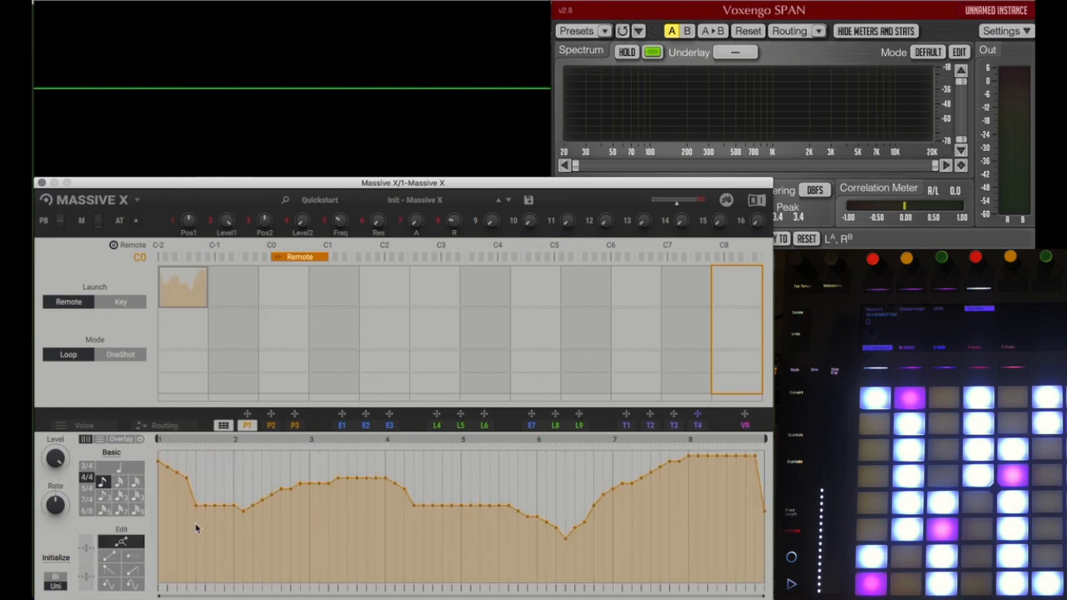
pyautogui.moveTo(245, 520); pyautogui.dragTo(271, 542)
pyautogui.doubleClick(271, 481)
pyautogui.doubleClick(281, 511)
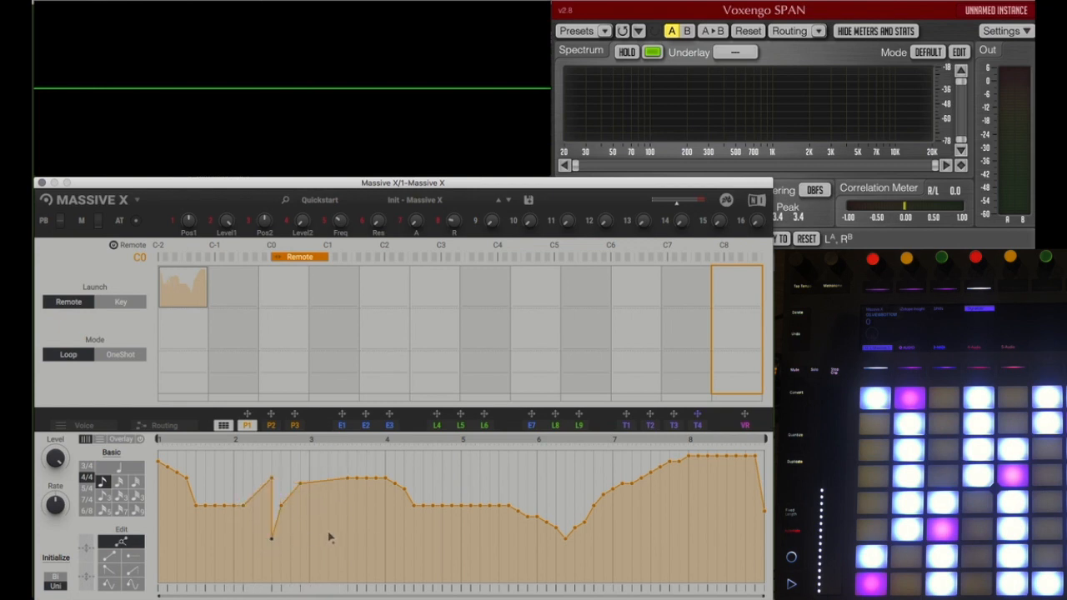
# Step: Place single flat steps at low and high levels in bars 1 and 3 of P1's pattern with the flat-line shape
pyautogui.click(136, 557)
pyautogui.moveTo(229, 512)
pyautogui.mouseDown()
pyautogui.moveTo(231, 553)
pyautogui.moveTo(195, 561)
pyautogui.mouseUp()
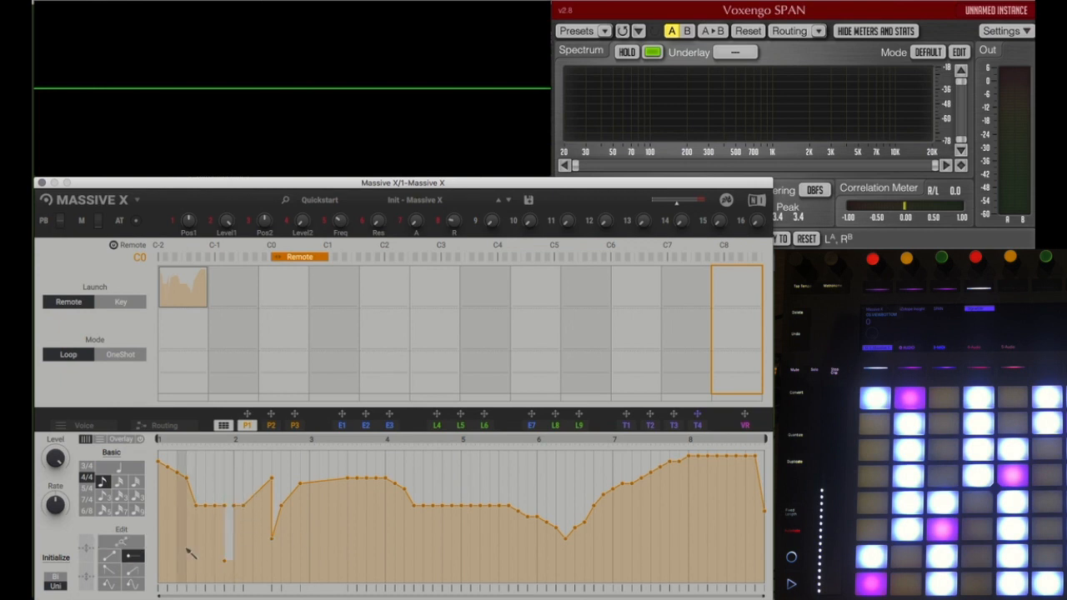
pyautogui.click(186, 549)
pyautogui.click(214, 554)
pyautogui.click(317, 461)
pyautogui.click(324, 515)
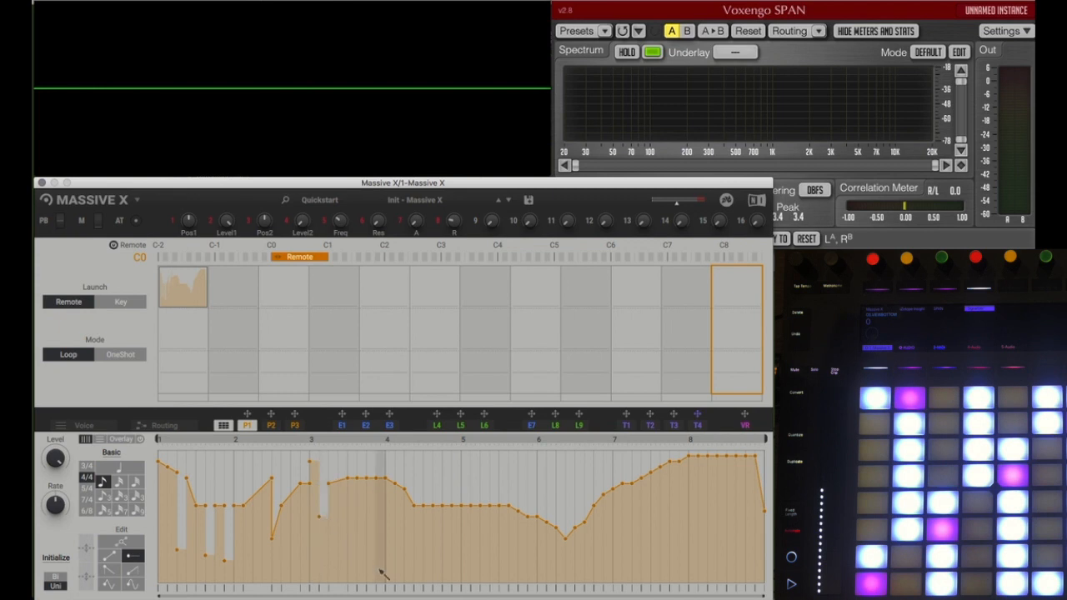
# Step: Paint falling ramps over P1's opening bars, then try the curved shape and triangle waves up to the middle of bar 5
pyautogui.click(109, 569)
pyautogui.moveTo(252, 473)
pyautogui.mouseDown()
pyautogui.moveTo(193, 464)
pyautogui.moveTo(255, 502)
pyautogui.moveTo(373, 507)
pyautogui.moveTo(392, 531)
pyautogui.mouseUp()
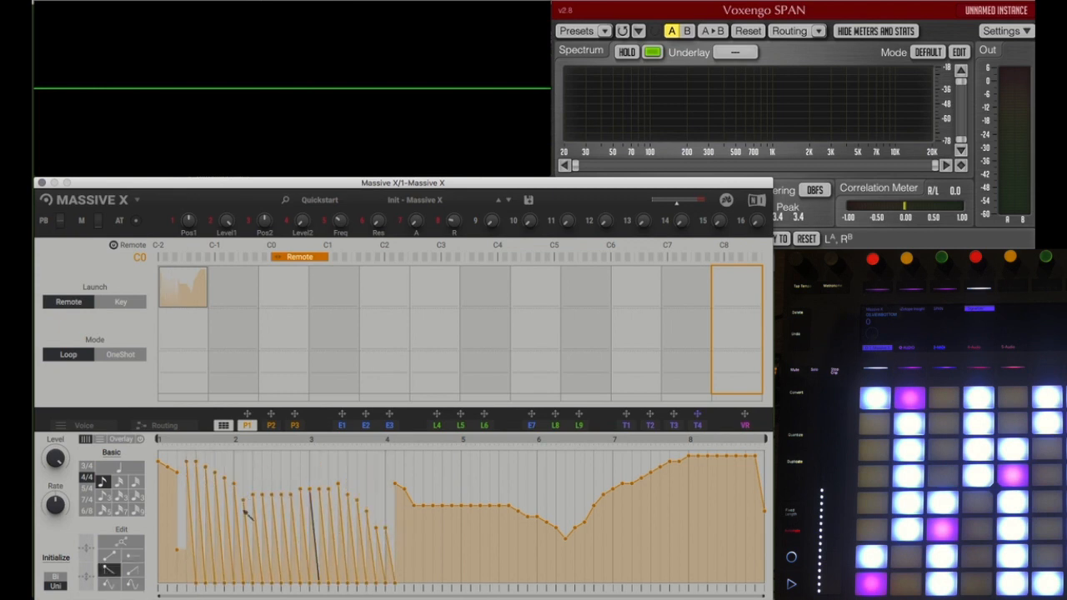
pyautogui.click(131, 570)
pyautogui.moveTo(345, 464)
pyautogui.mouseDown()
pyautogui.moveTo(310, 472)
pyautogui.moveTo(386, 464)
pyautogui.mouseUp()
pyautogui.click(111, 587)
pyautogui.moveTo(291, 500)
pyautogui.mouseDown()
pyautogui.moveTo(305, 508)
pyautogui.moveTo(379, 462)
pyautogui.moveTo(491, 462)
pyautogui.mouseUp()
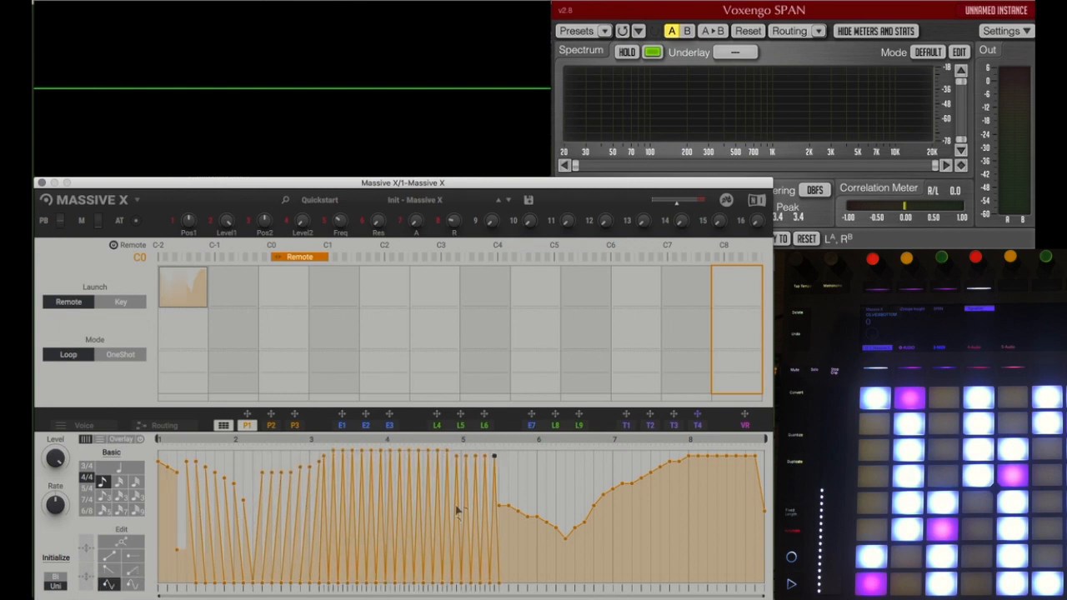
# Step: Switch P1 to bipolar and paint tall triangle waves across roughly the first four bars
pyautogui.moveTo(764, 597); pyautogui.dragTo(478, 576)
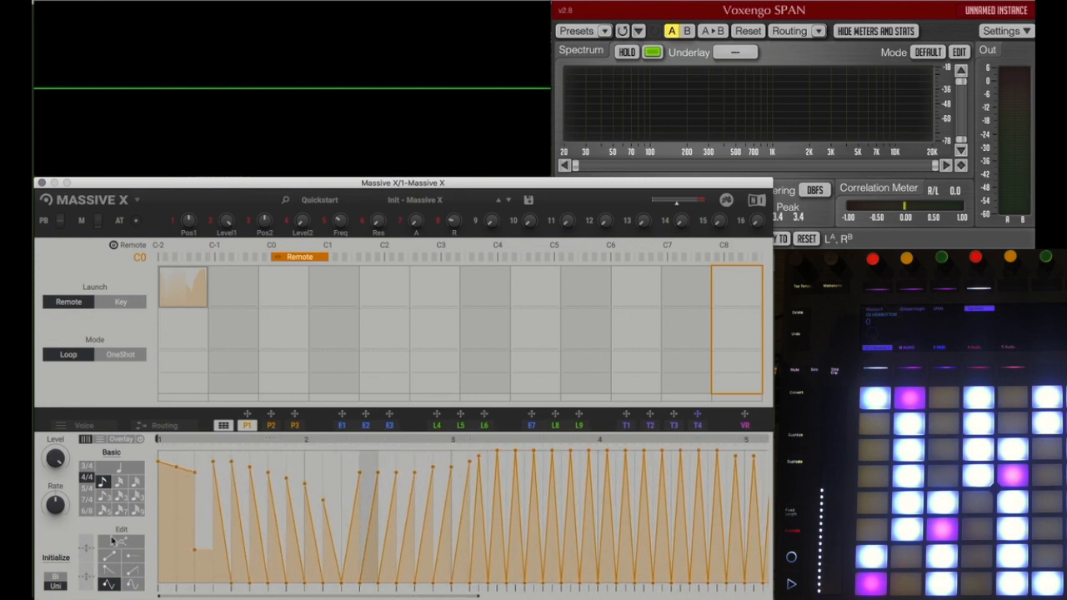
pyautogui.click(57, 576)
pyautogui.moveTo(390, 469)
pyautogui.mouseDown()
pyautogui.moveTo(187, 448)
pyautogui.moveTo(767, 454)
pyautogui.mouseUp()
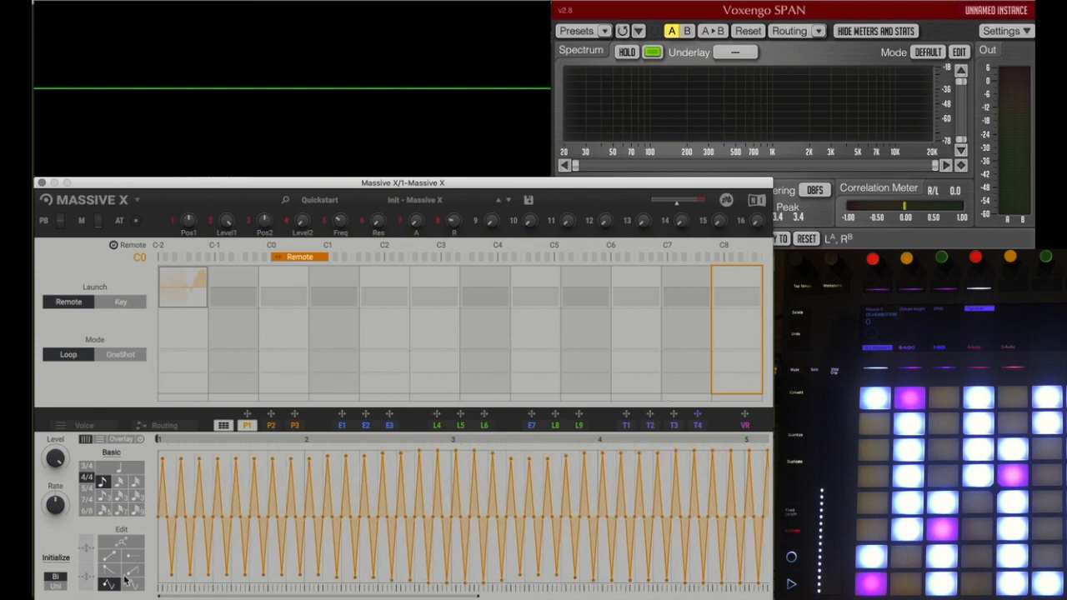
# Step: Repaint the same bars with sine waves of varying height and warp the timing of the selected pattern
pyautogui.click(132, 584)
pyautogui.moveTo(264, 483)
pyautogui.mouseDown()
pyautogui.moveTo(187, 463)
pyautogui.moveTo(400, 479)
pyautogui.moveTo(534, 517)
pyautogui.moveTo(671, 509)
pyautogui.moveTo(763, 471)
pyautogui.moveTo(768, 481)
pyautogui.mouseUp()
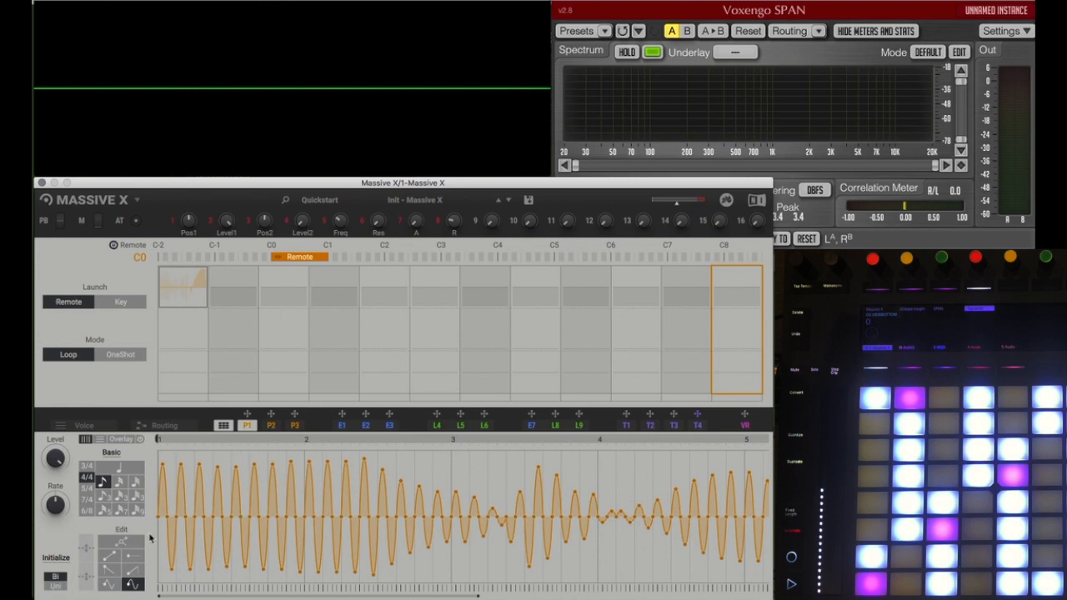
pyautogui.moveTo(159, 436); pyautogui.dragTo(769, 436)
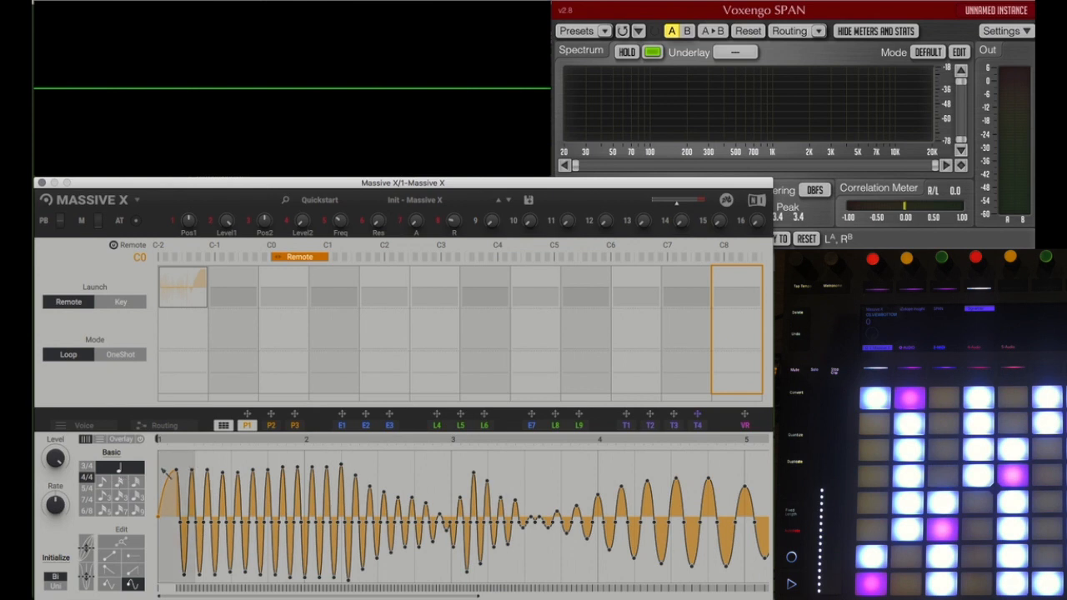
# Step: Use a Custom grid with beat lengths of 4 and subdivisions 1, 4, 1, 16, 8, 1, 8, 1, and paint full-height sine waves
pyautogui.click(113, 454)
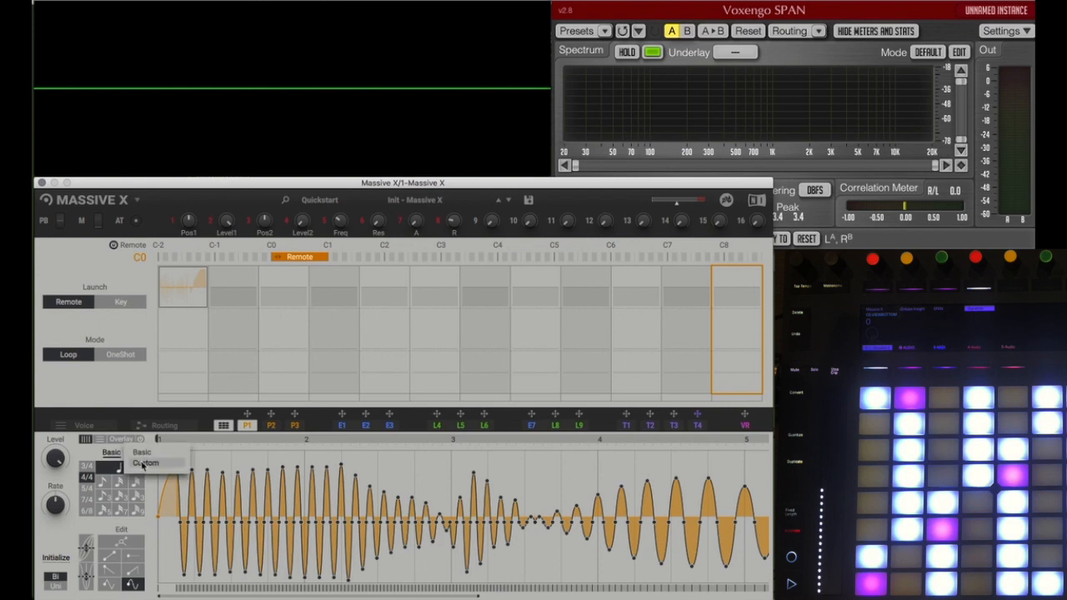
pyautogui.click(143, 464)
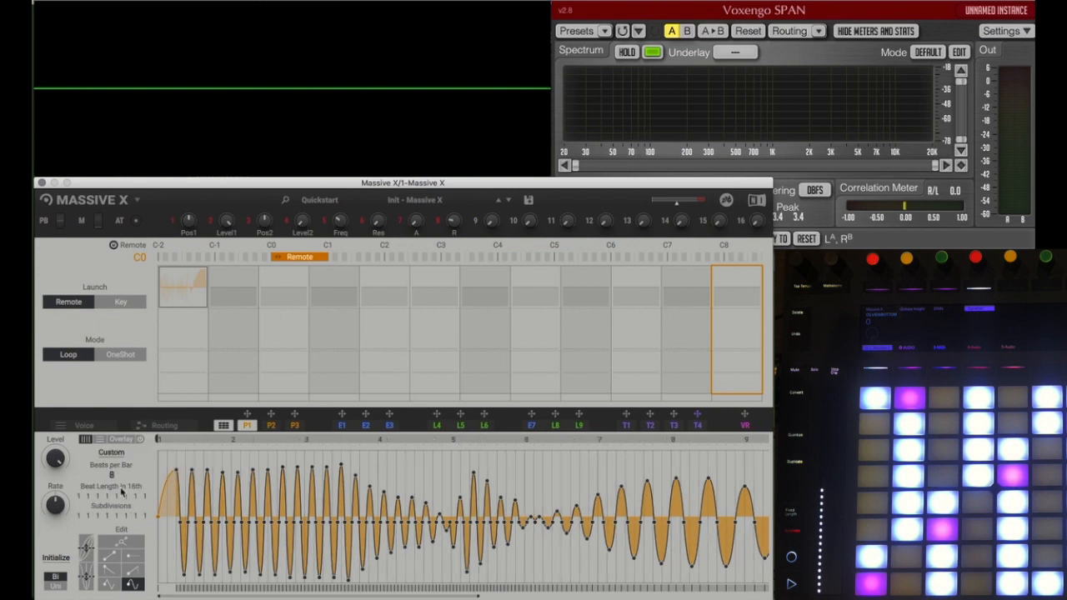
pyautogui.moveTo(83, 501)
pyautogui.mouseDown()
pyautogui.moveTo(84, 487)
pyautogui.moveTo(128, 497)
pyautogui.moveTo(146, 487)
pyautogui.mouseUp()
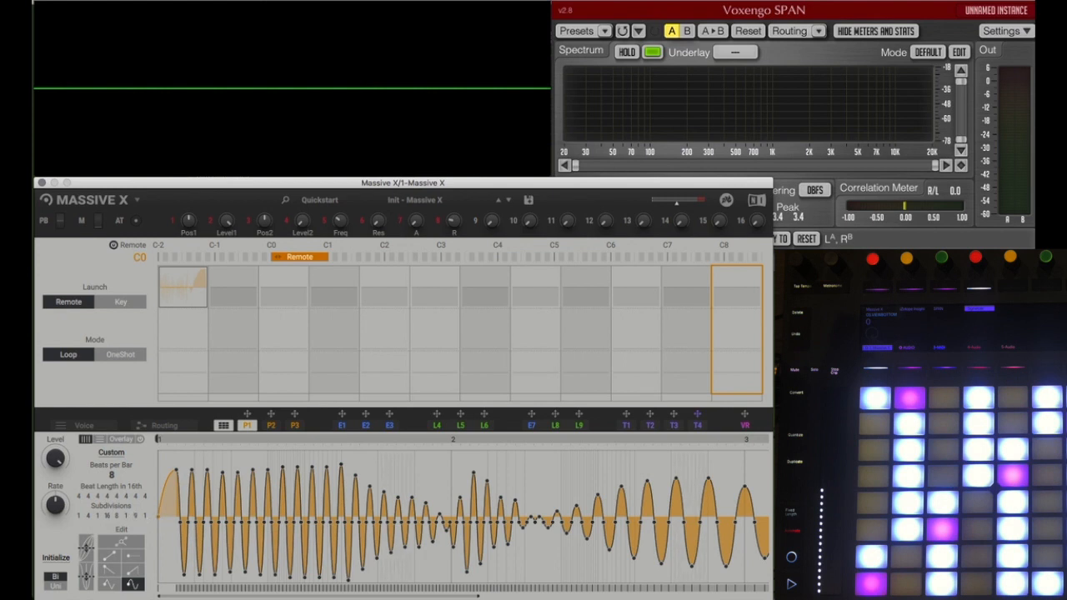
pyautogui.moveTo(166, 450)
pyautogui.mouseDown()
pyautogui.moveTo(450, 437)
pyautogui.moveTo(726, 401)
pyautogui.moveTo(765, 421)
pyautogui.mouseUp()
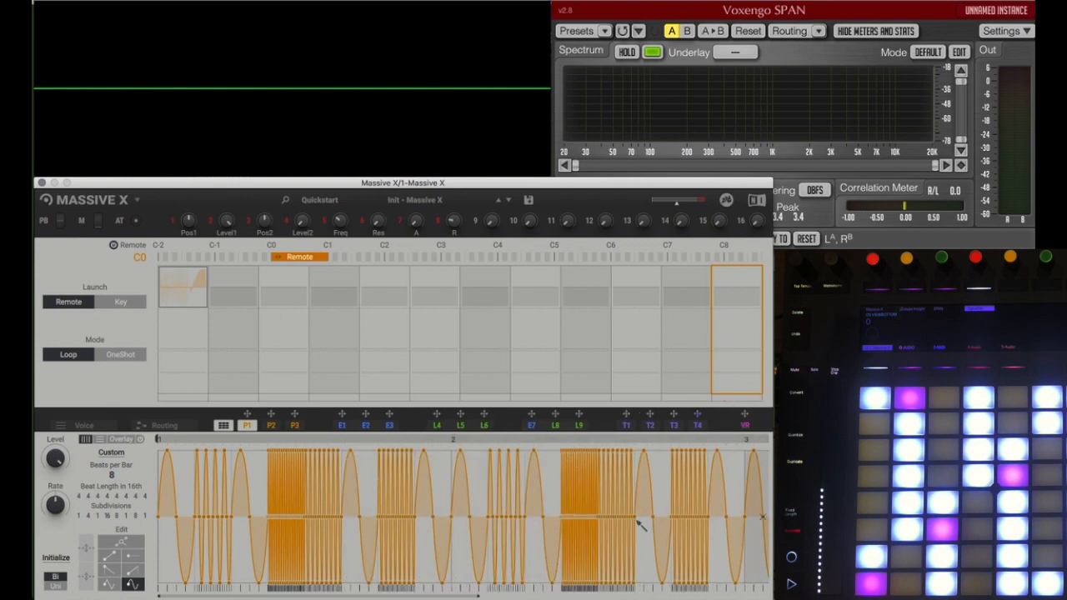
# Step: Show P1's full pattern, limit its loop to the first bar and activate the first pattern slot
pyautogui.moveTo(490, 596); pyautogui.dragTo(725, 597)
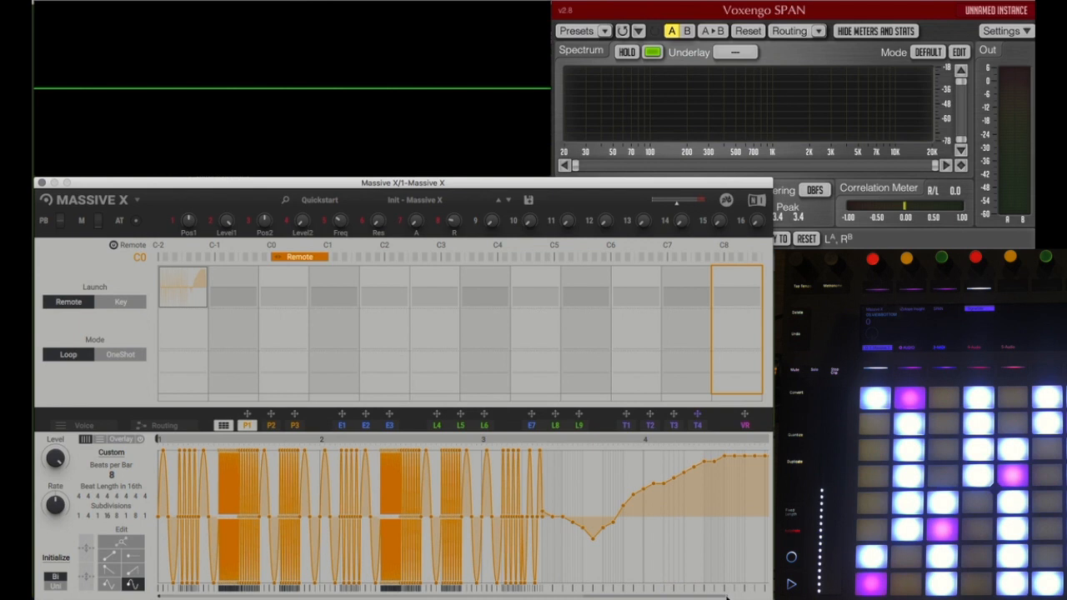
pyautogui.moveTo(727, 597); pyautogui.dragTo(765, 597)
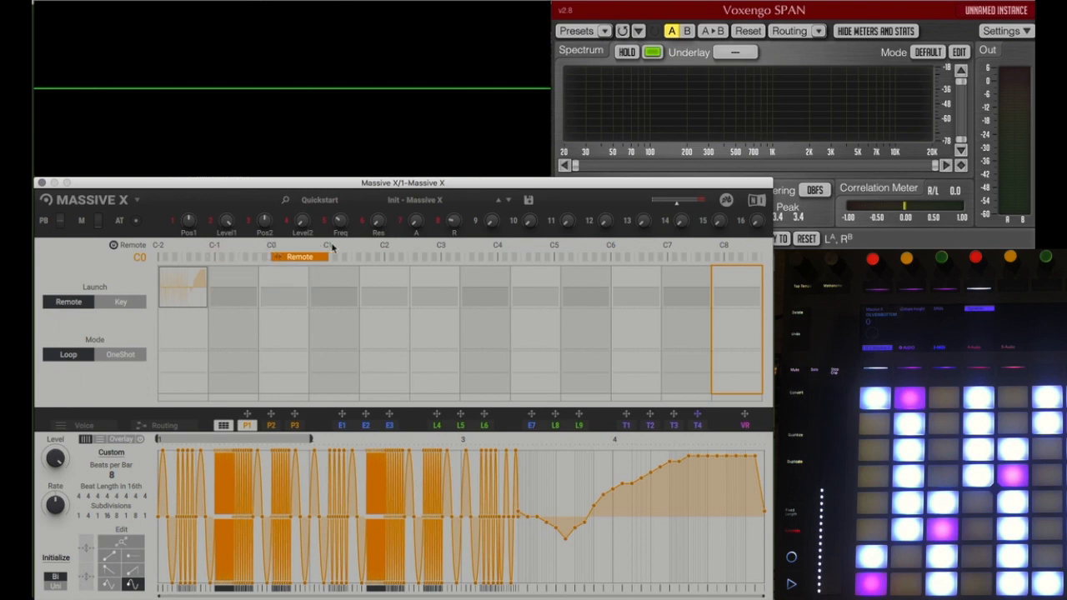
pyautogui.click(195, 294)
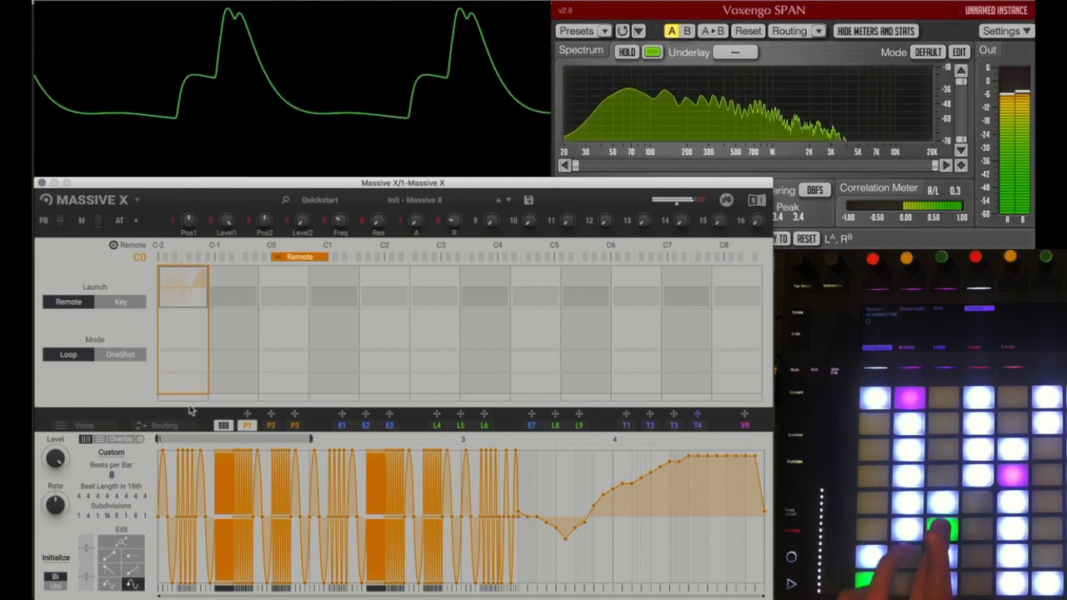
# Step: Return to the routing view and assign performer P1 to the Asimov filter's frequency
pyautogui.click(164, 425)
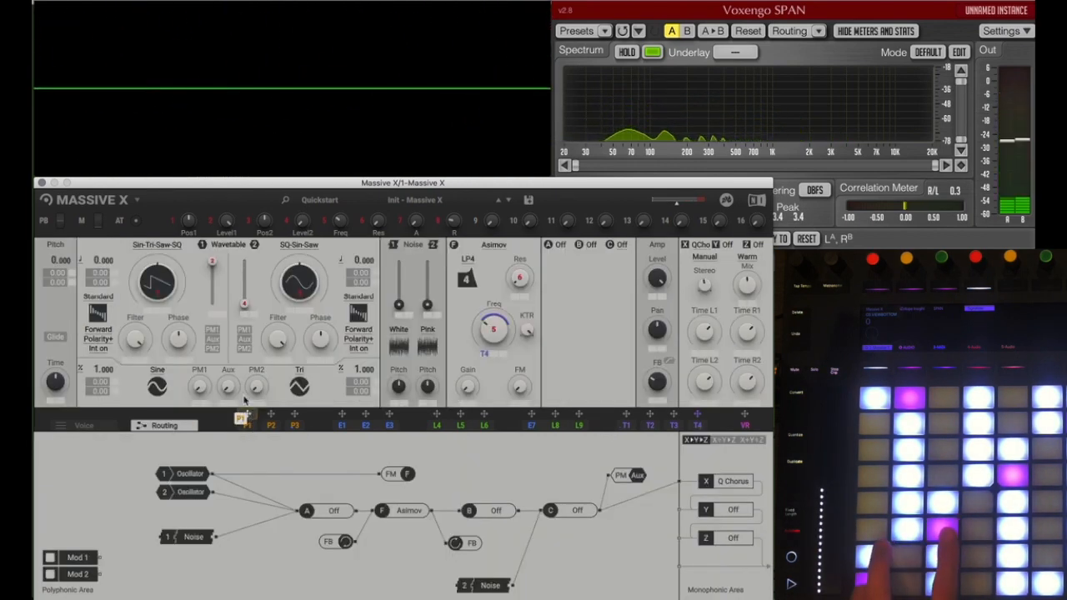
pyautogui.moveTo(248, 415); pyautogui.dragTo(490, 352)
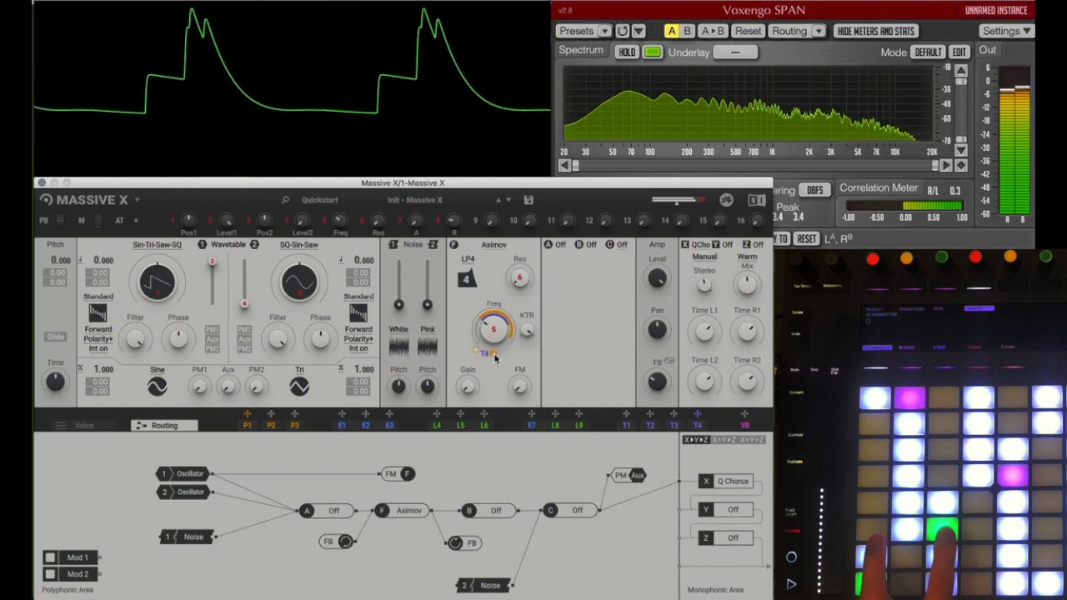
# Step: Open performer P1's pattern editor, try the Key launch mode and return the launch mode to Remote
pyautogui.click(252, 426)
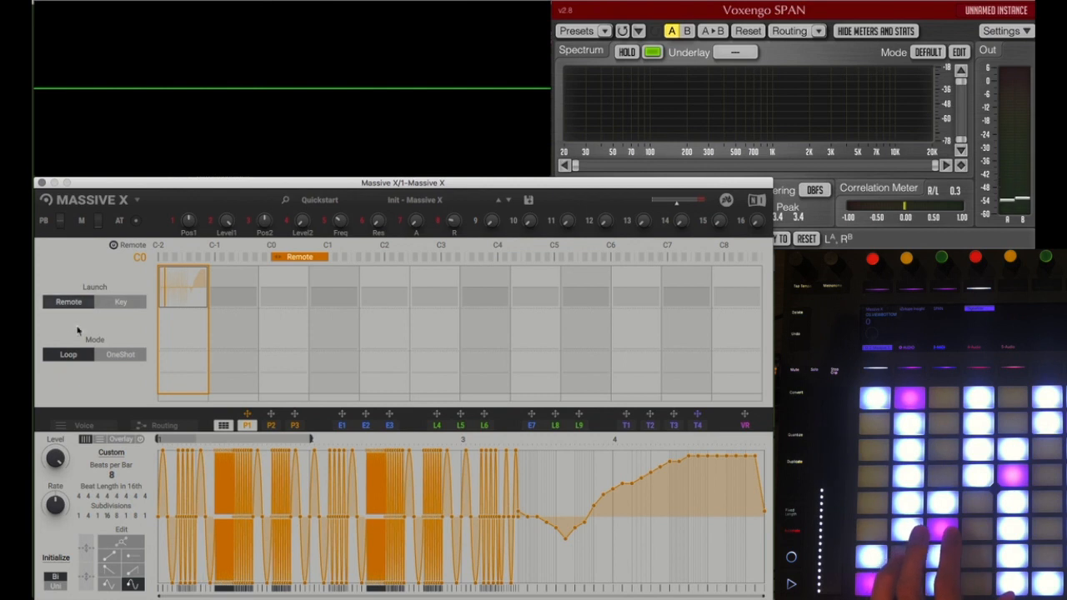
pyautogui.click(121, 302)
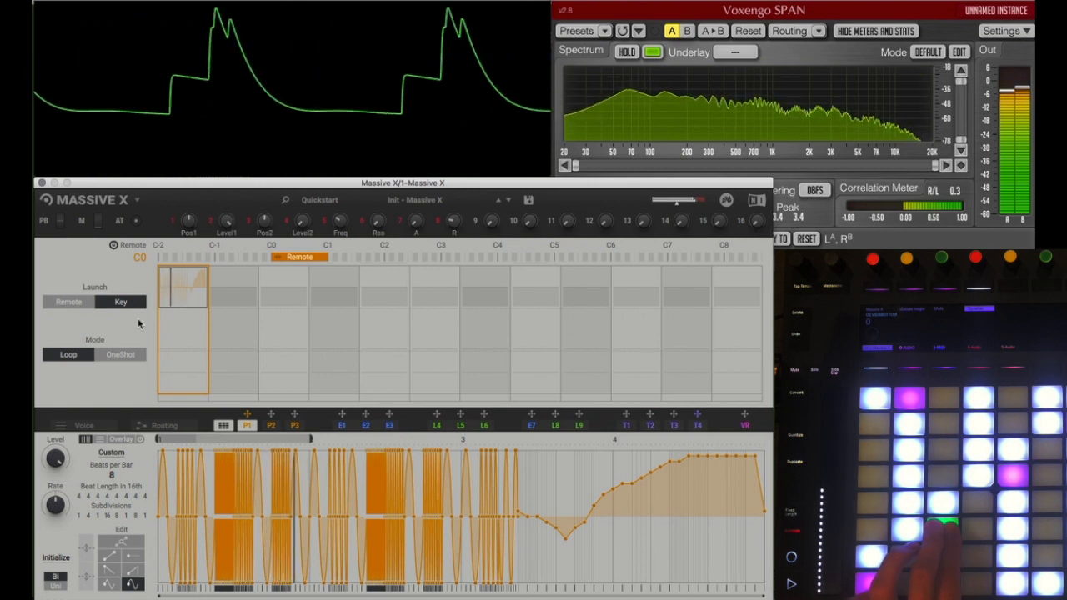
pyautogui.click(79, 306)
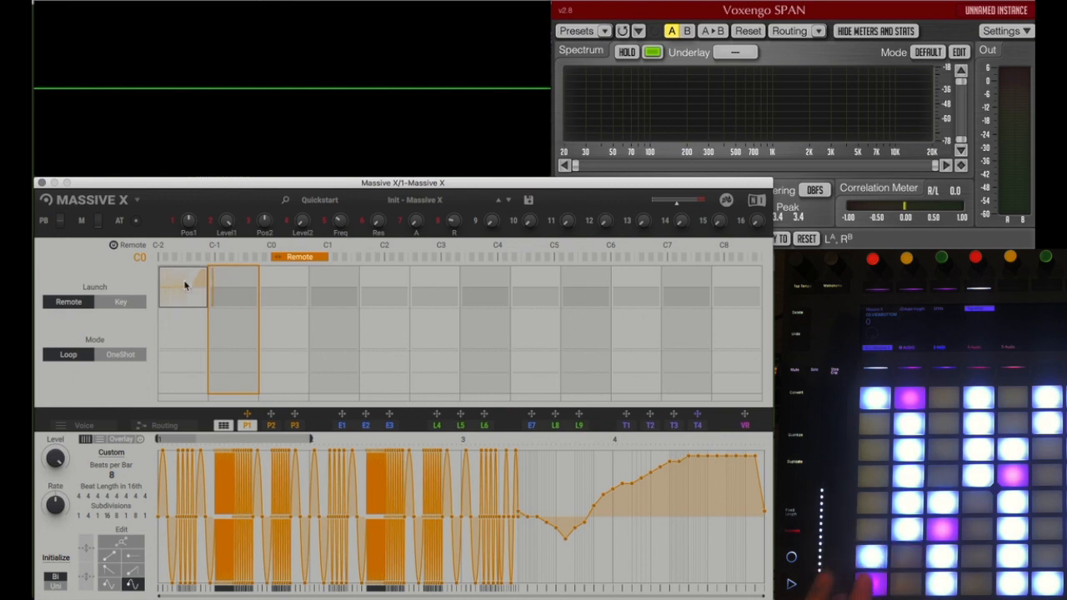
# Step: Select P1's second pattern slot and paint full-height sine waves across all four bars with subdivisions 1, 1, 4, 8, 8, 1, 8, 1
pyautogui.click(237, 296)
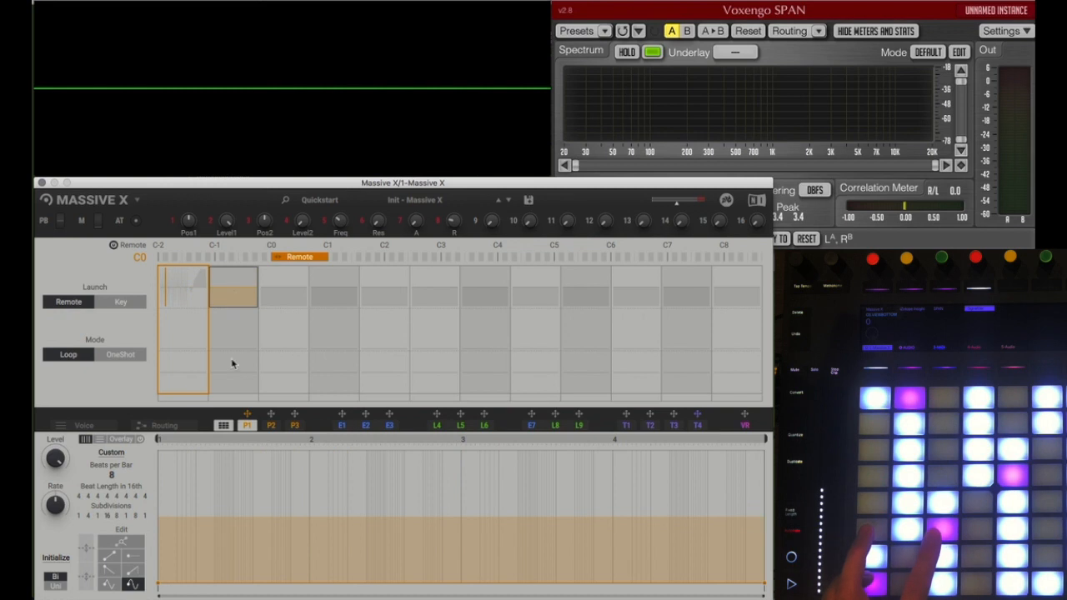
pyautogui.moveTo(166, 474)
pyautogui.mouseDown()
pyautogui.moveTo(226, 483)
pyautogui.moveTo(317, 459)
pyautogui.moveTo(367, 517)
pyautogui.mouseUp()
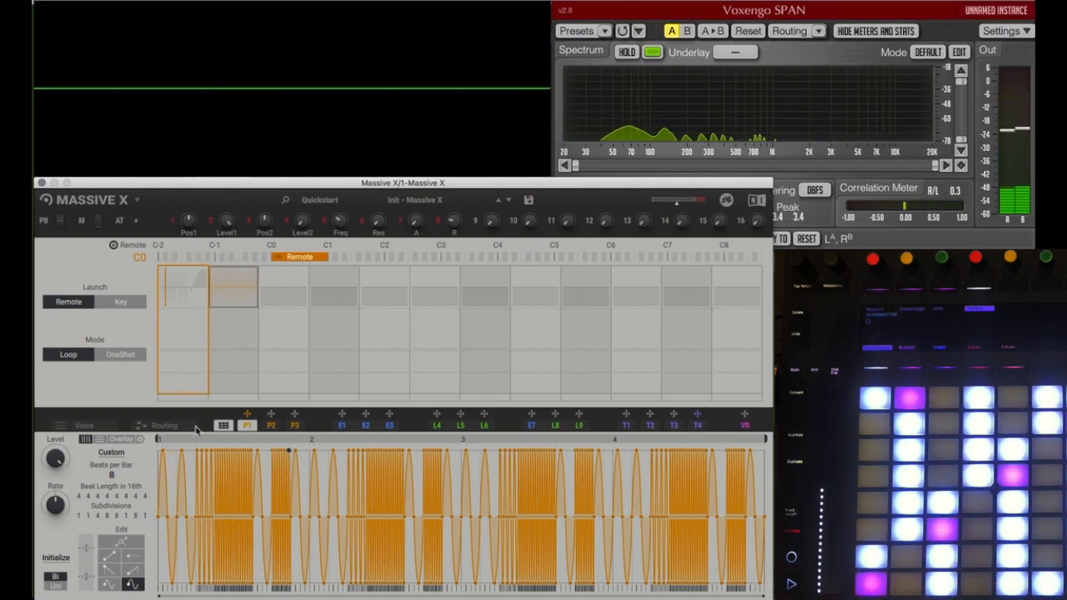
# Step: Set P1's launch mode to Key and redraw the second pattern as one full-height curve peaking at the start of bar 2
pyautogui.click(117, 304)
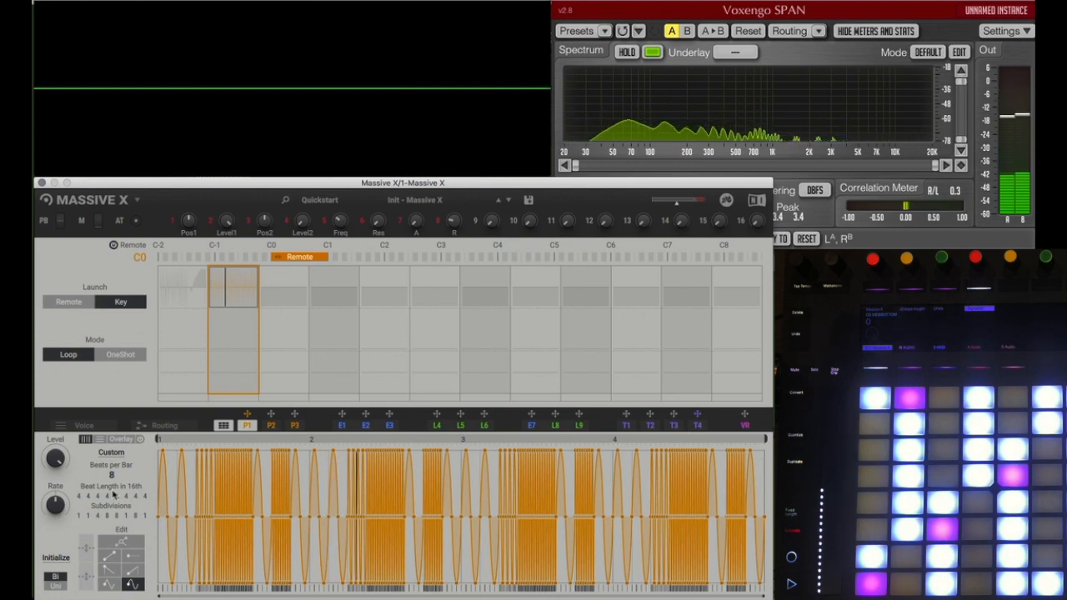
pyautogui.moveTo(162, 451); pyautogui.dragTo(765, 450)
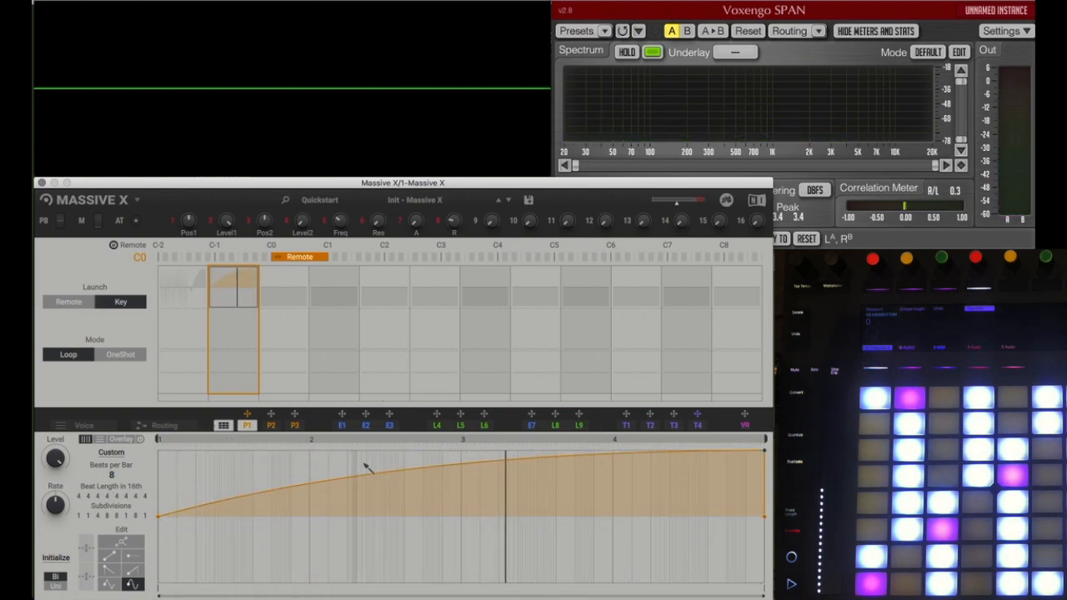
pyautogui.moveTo(764, 451); pyautogui.dragTo(310, 450)
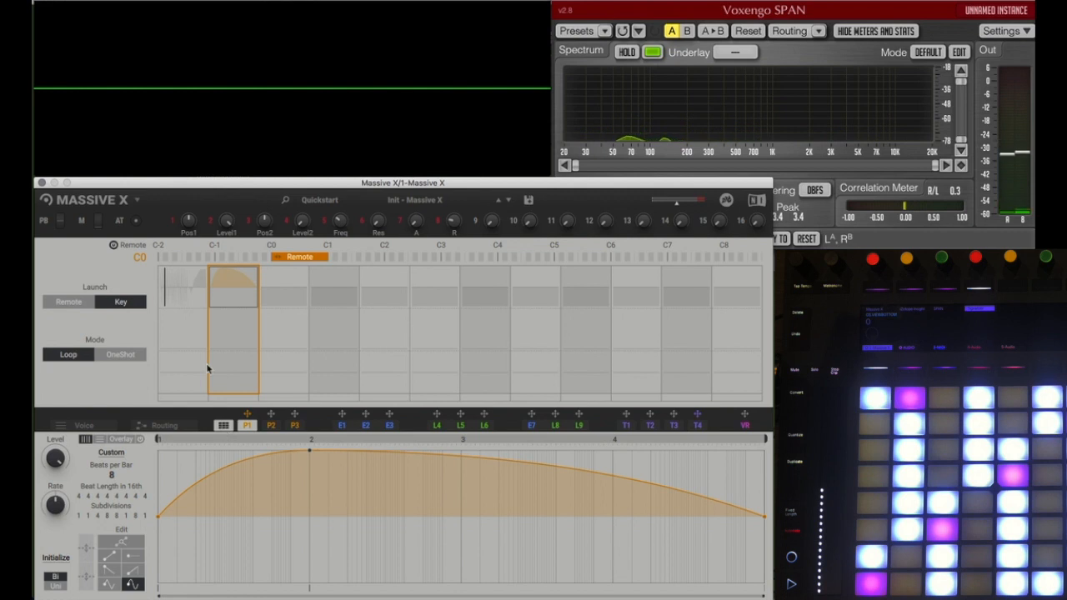
# Step: Set P1's launch mode to Remote and lower its rate, checking the envelope shapes for comparison
pyautogui.click(69, 301)
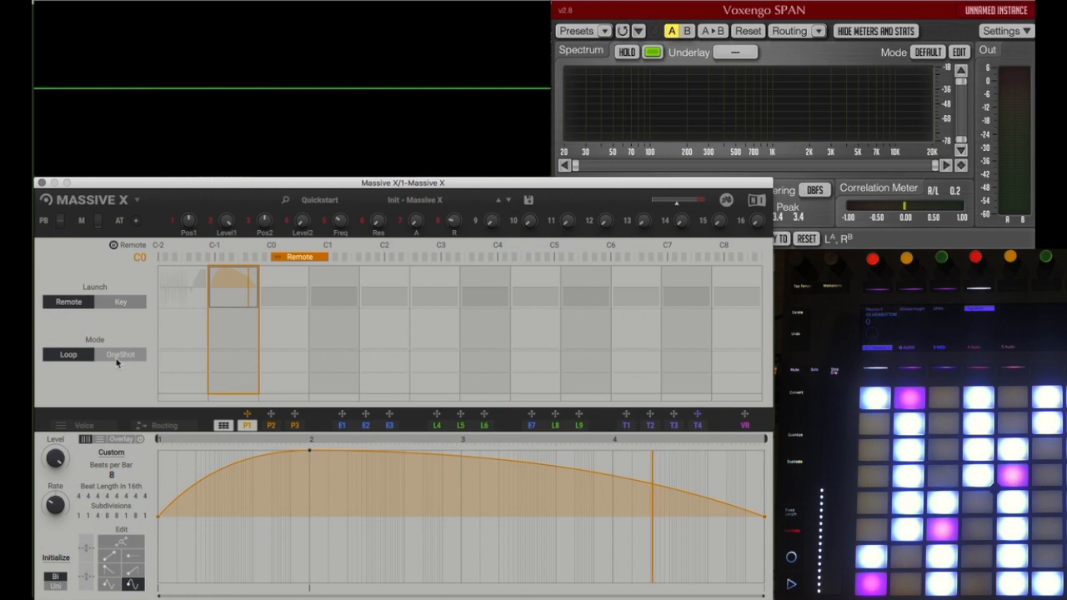
pyautogui.click(365, 425)
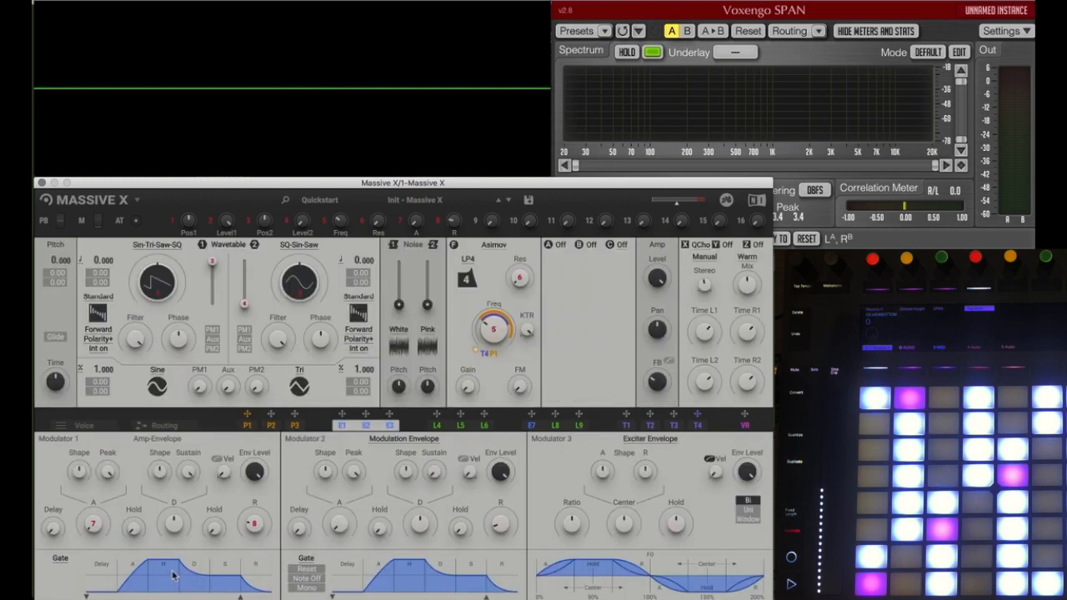
pyautogui.click(253, 426)
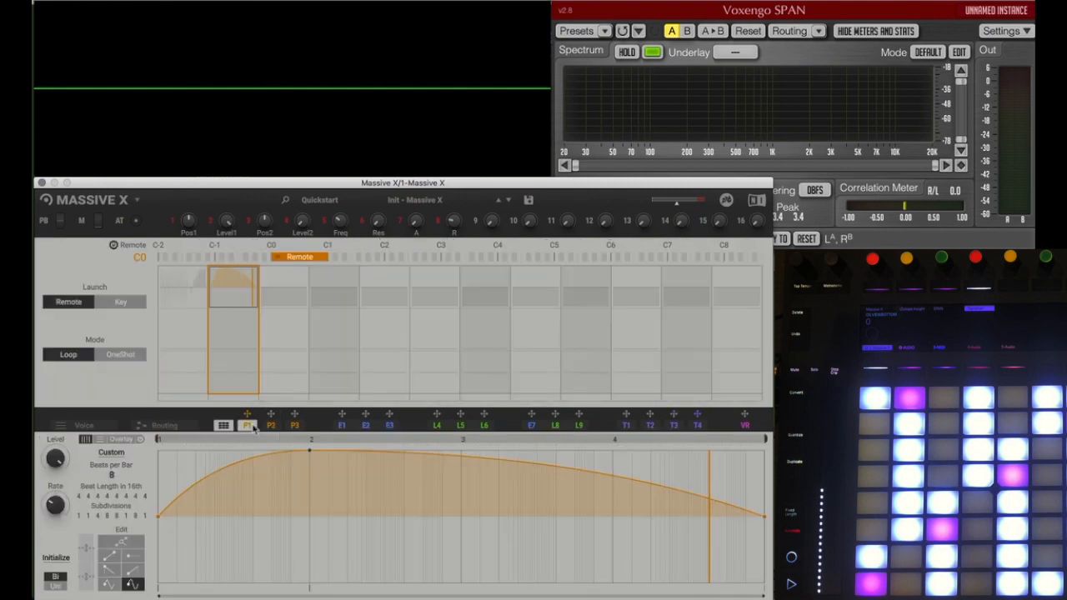
# Step: Reshape the second pattern into a fast curved decay from maximum to minimum within bar 1 and a slow rise back to the centre line
pyautogui.moveTo(310, 450); pyautogui.dragTo(160, 450)
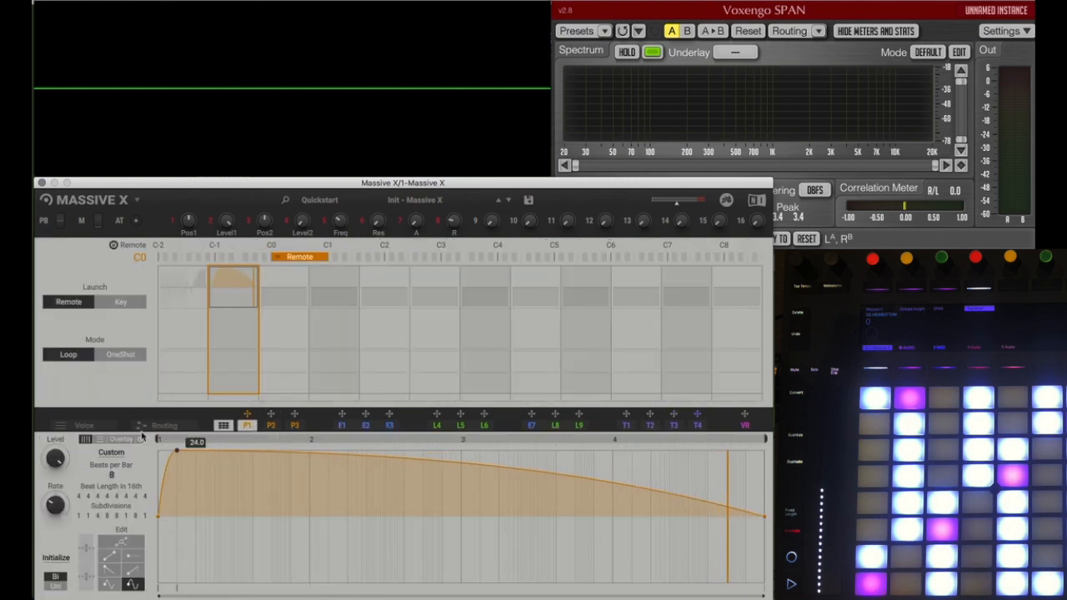
pyautogui.moveTo(253, 457); pyautogui.dragTo(272, 579)
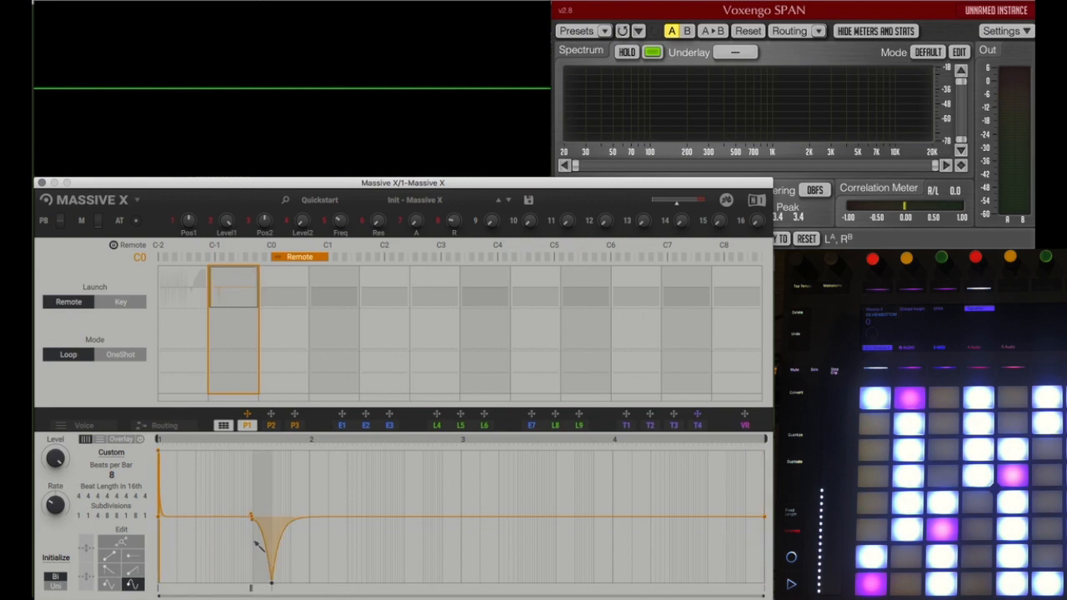
pyautogui.moveTo(251, 516); pyautogui.dragTo(289, 519)
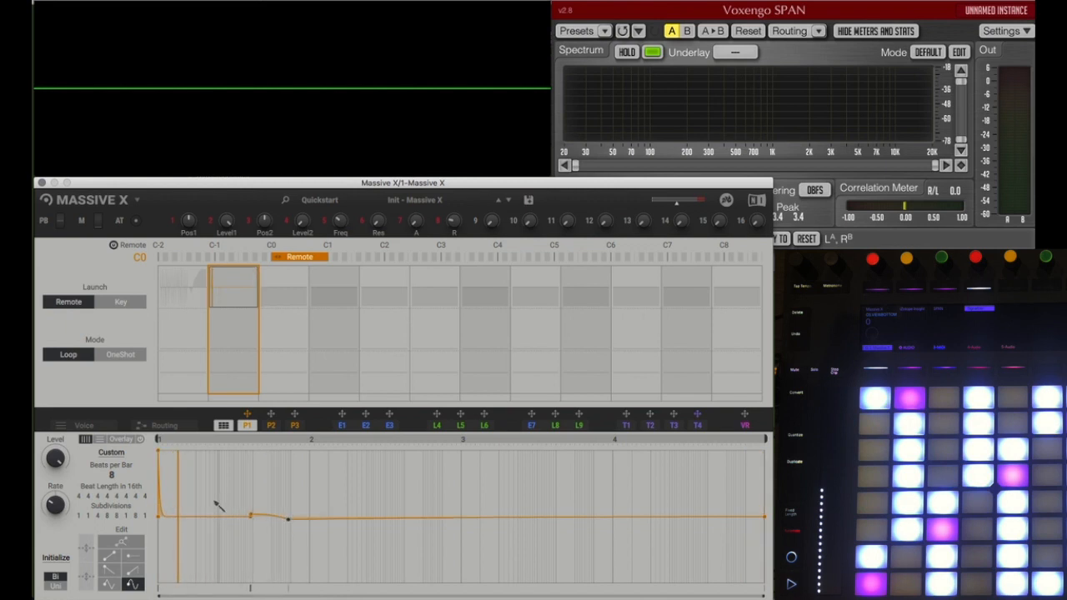
pyautogui.moveTo(251, 516); pyautogui.dragTo(290, 583)
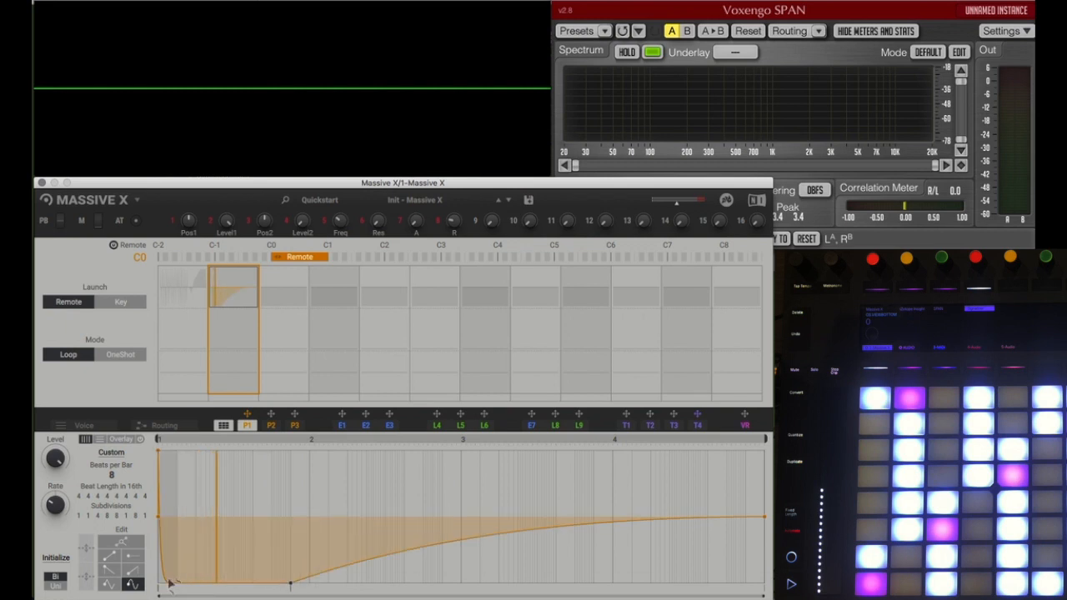
pyautogui.moveTo(174, 575)
pyautogui.mouseDown()
pyautogui.moveTo(177, 534)
pyautogui.moveTo(175, 575)
pyautogui.mouseUp()
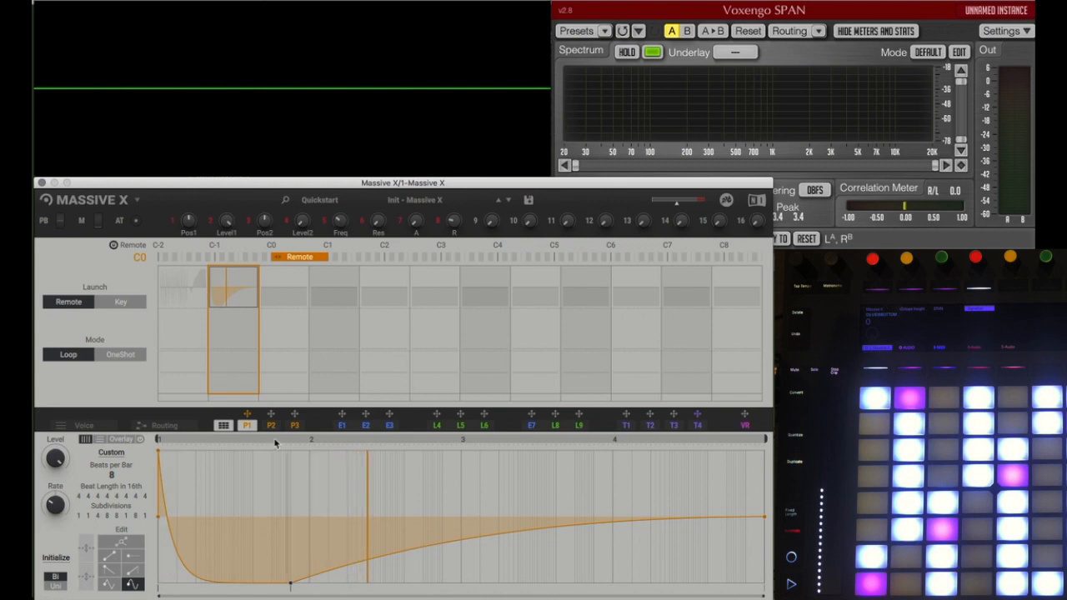
# Step: Show the envelopes and load the Init - Massive X Blank preset from the Quickstart category
pyautogui.click(341, 427)
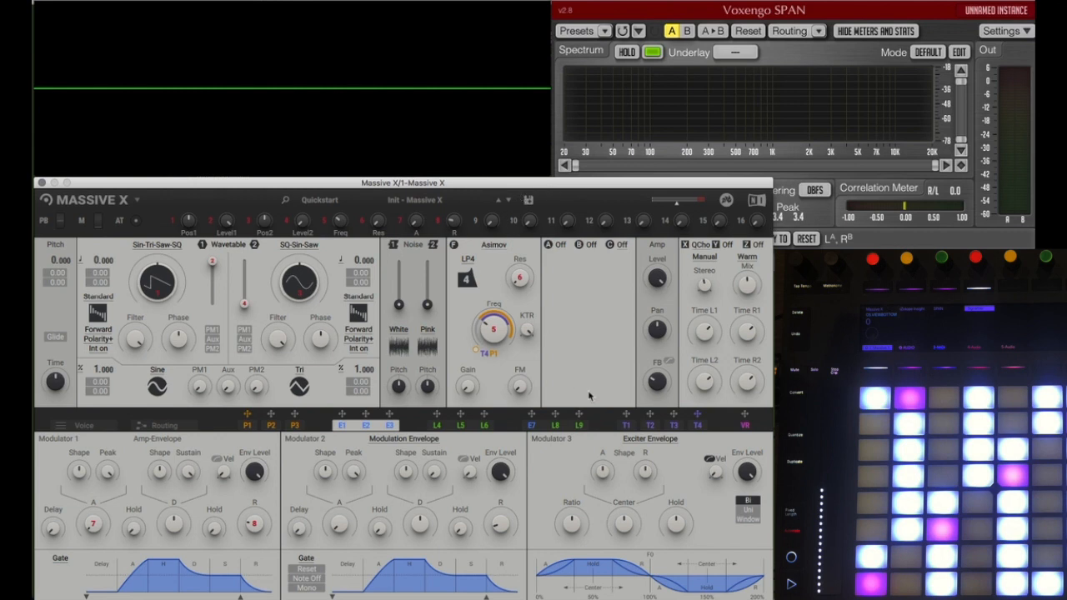
pyautogui.click(409, 201)
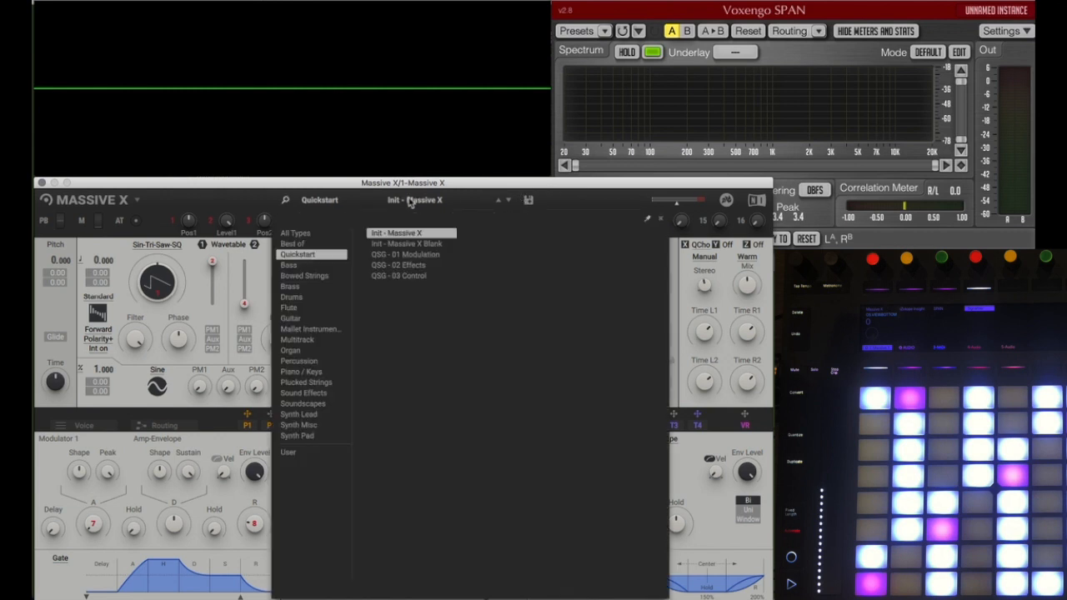
pyautogui.doubleClick(406, 244)
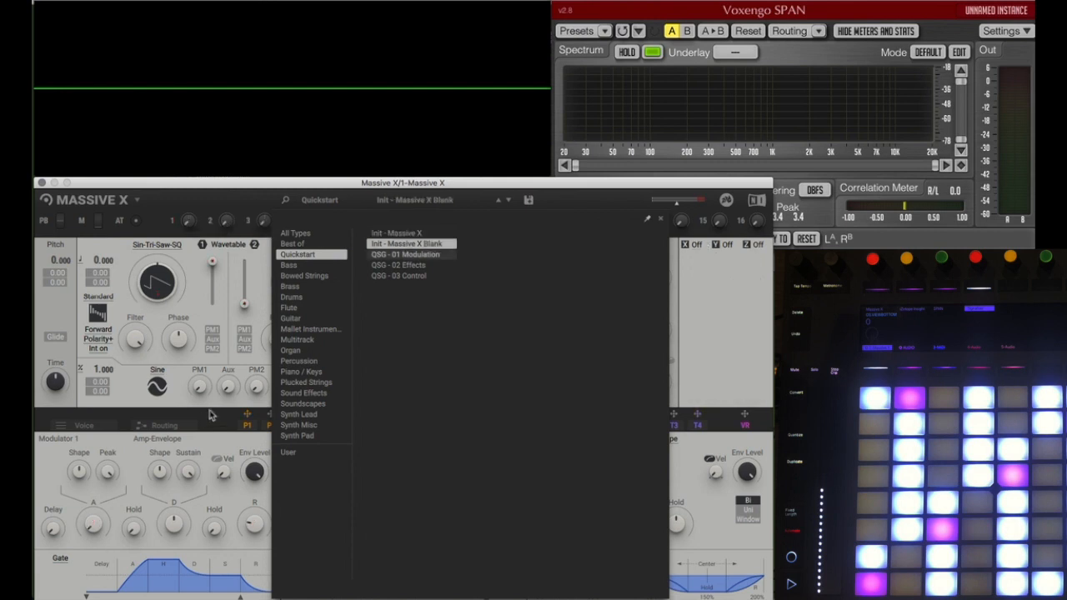
# Step: Try the Mono polyphony mode in the voice settings and return to Poly
pyautogui.click(95, 426)
pyautogui.click(164, 426)
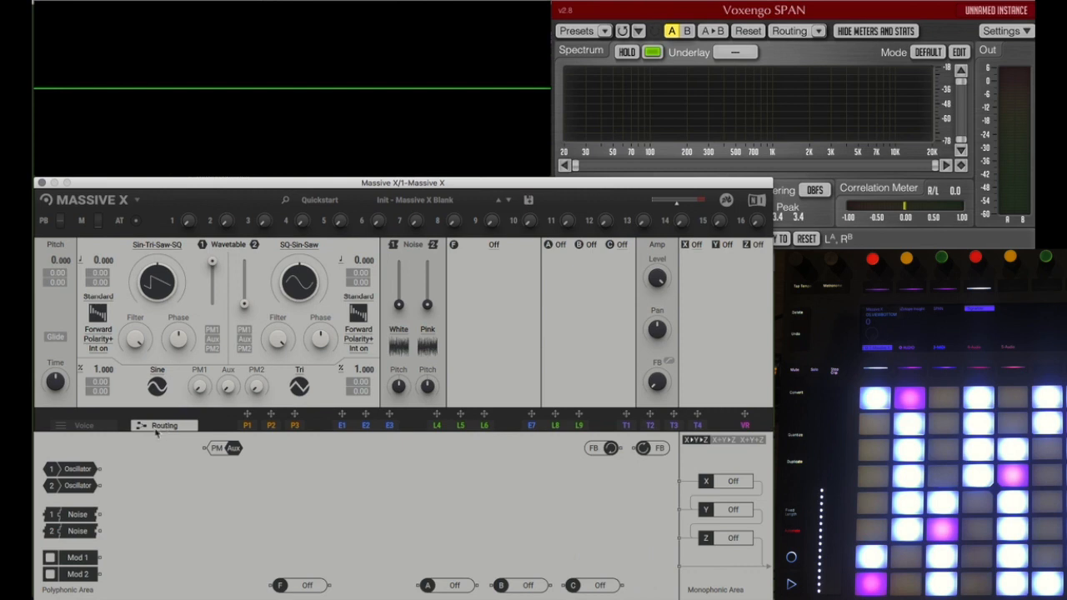
pyautogui.click(98, 427)
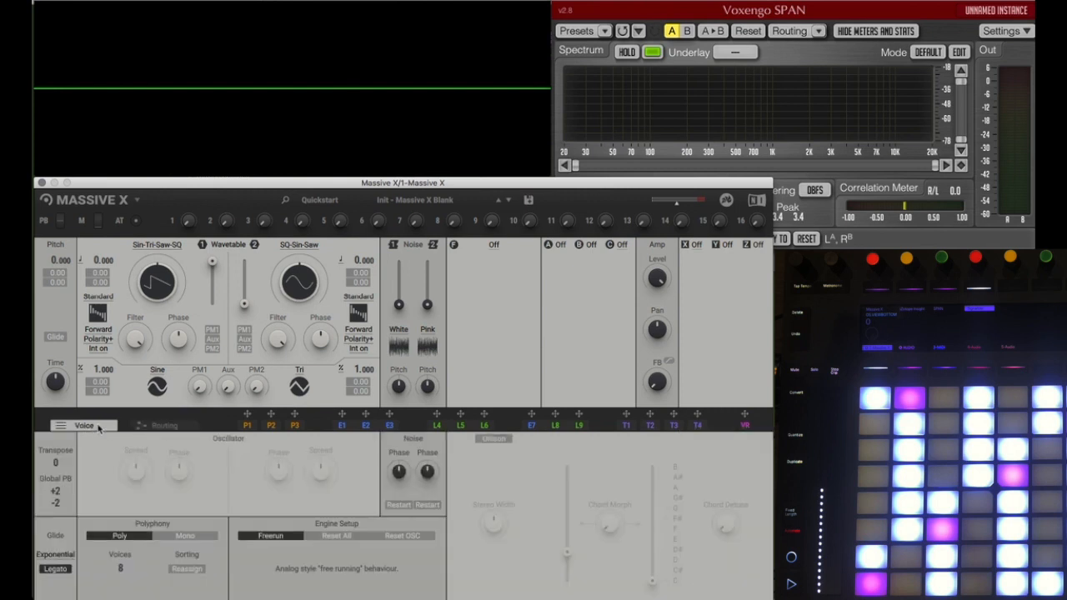
pyautogui.click(179, 536)
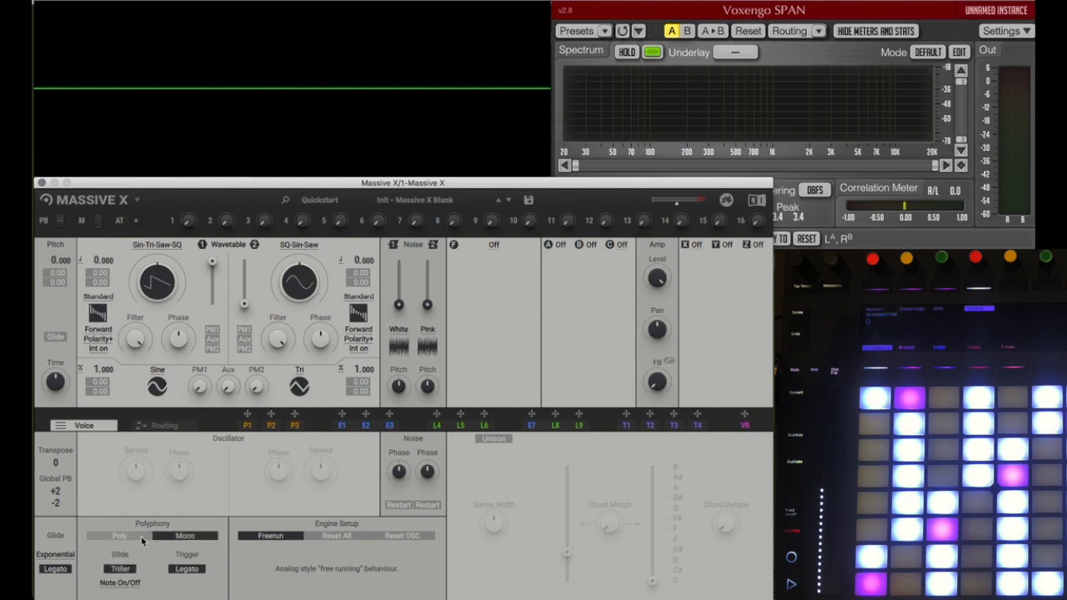
pyautogui.click(141, 536)
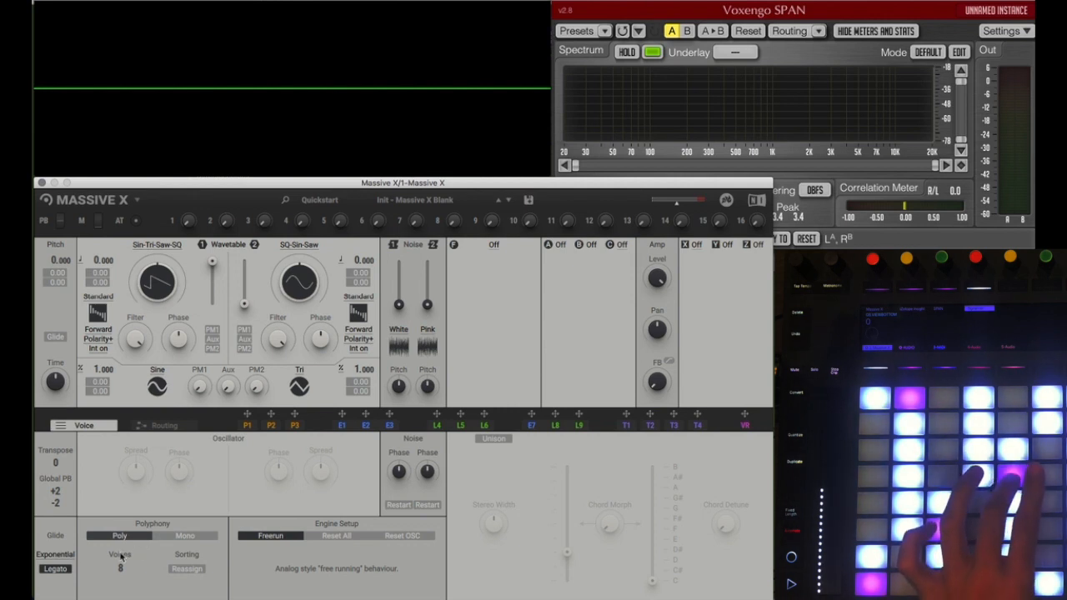
# Step: Route Oscillator 1 directly to the output, bypassing the X, Y and Z effects, and set the polyphony to Mono
pyautogui.click(163, 424)
pyautogui.moveTo(99, 469); pyautogui.dragTo(673, 568)
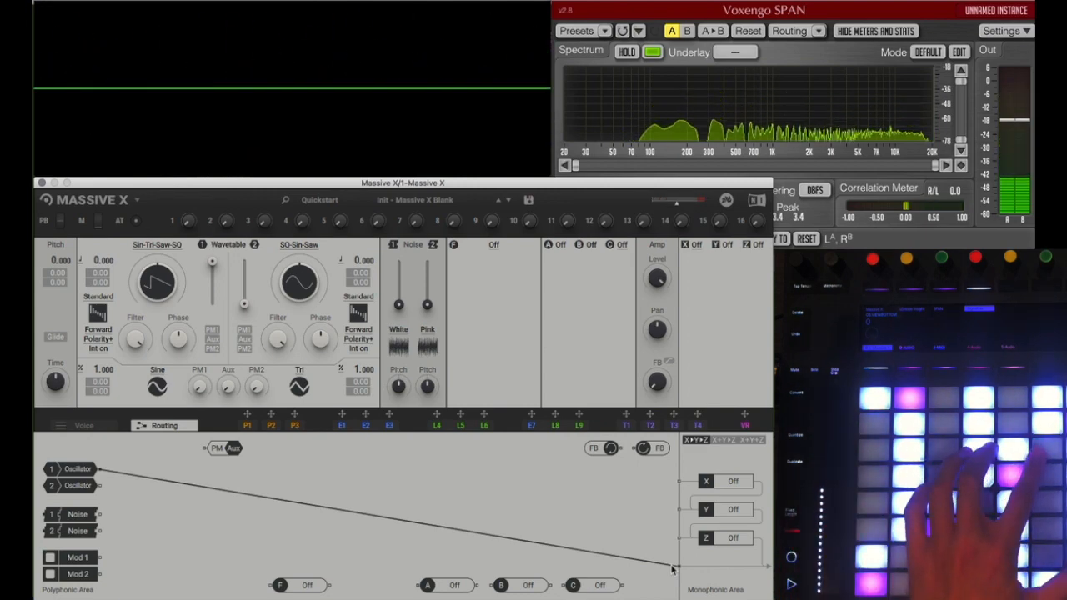
pyautogui.click(84, 426)
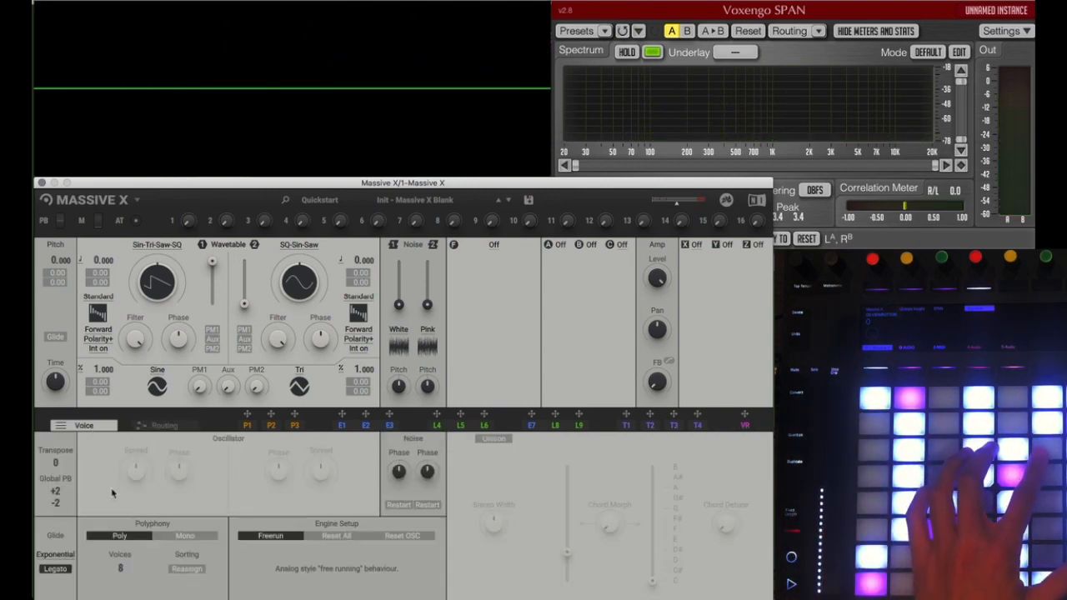
pyautogui.click(169, 537)
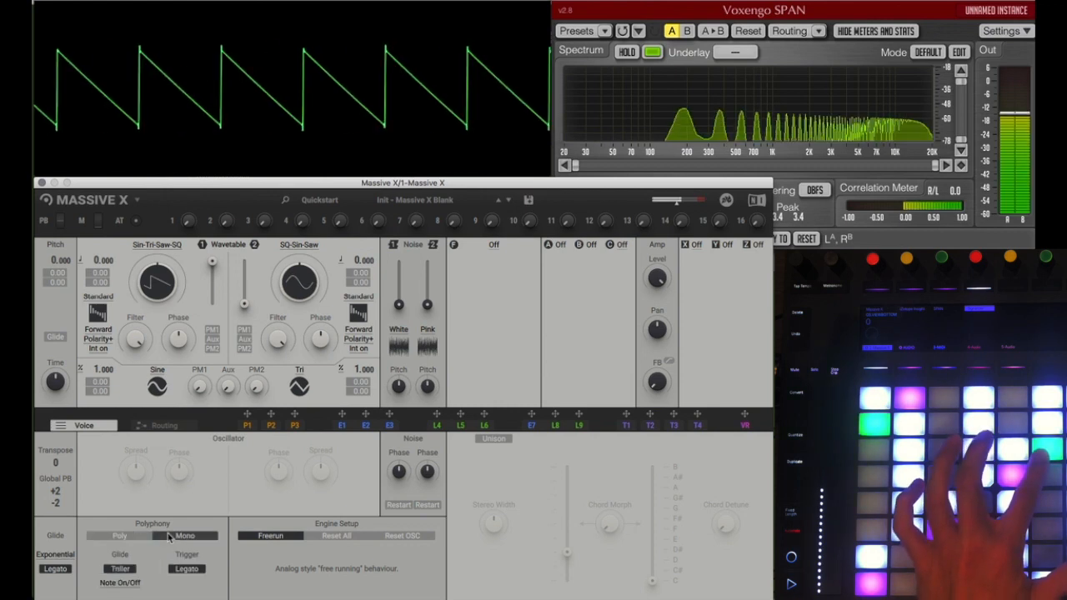
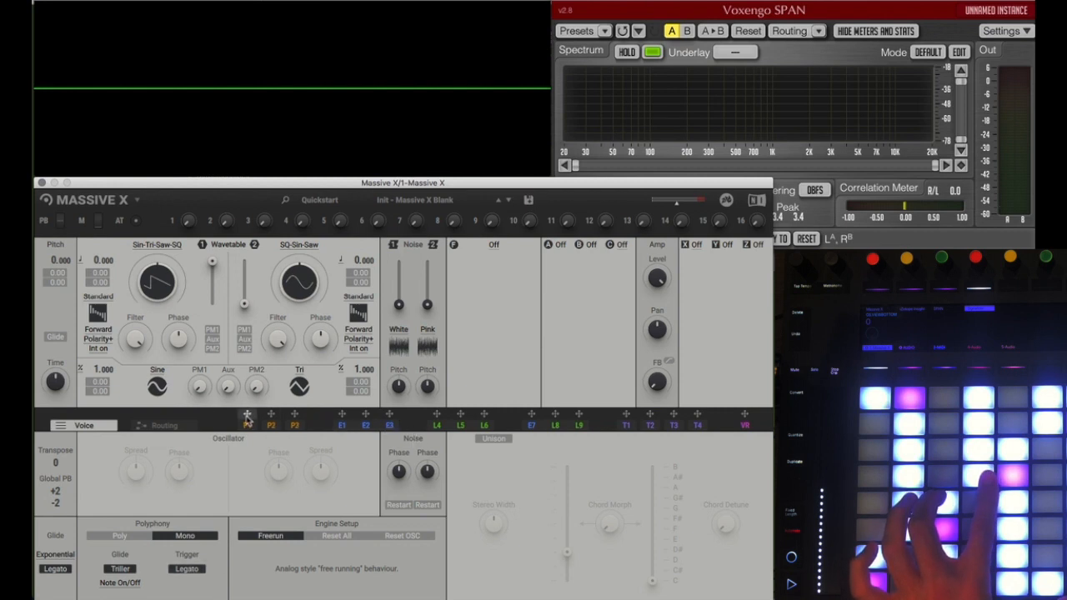
# Step: Assign Performer 1 as a modulator of the global pitch with an amount of 24.00
pyautogui.moveTo(246, 419); pyautogui.dragTo(250, 419)
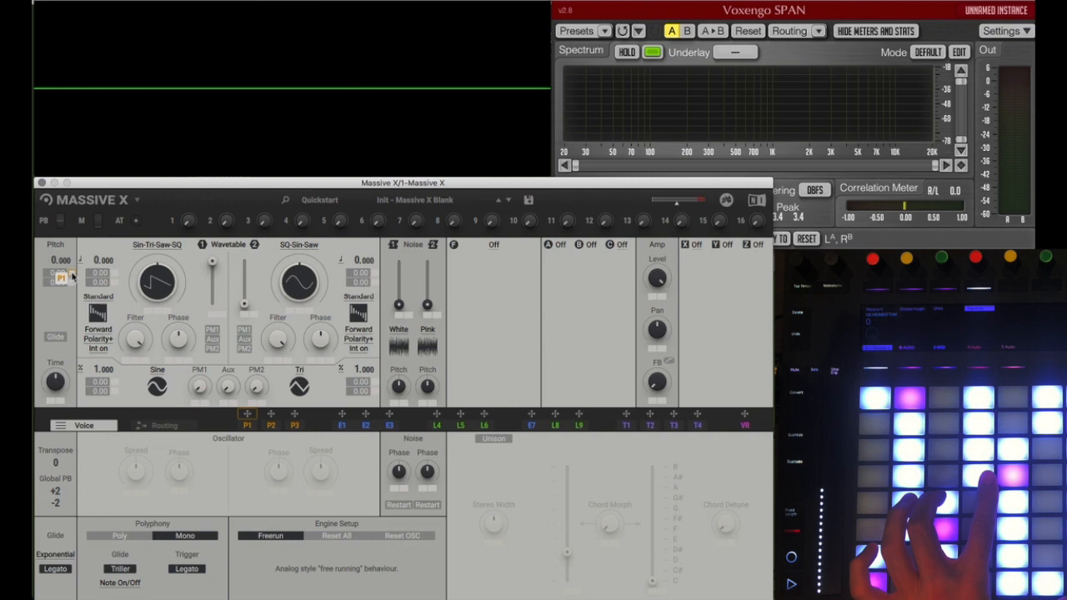
pyautogui.moveTo(73, 277); pyautogui.dragTo(73, 276)
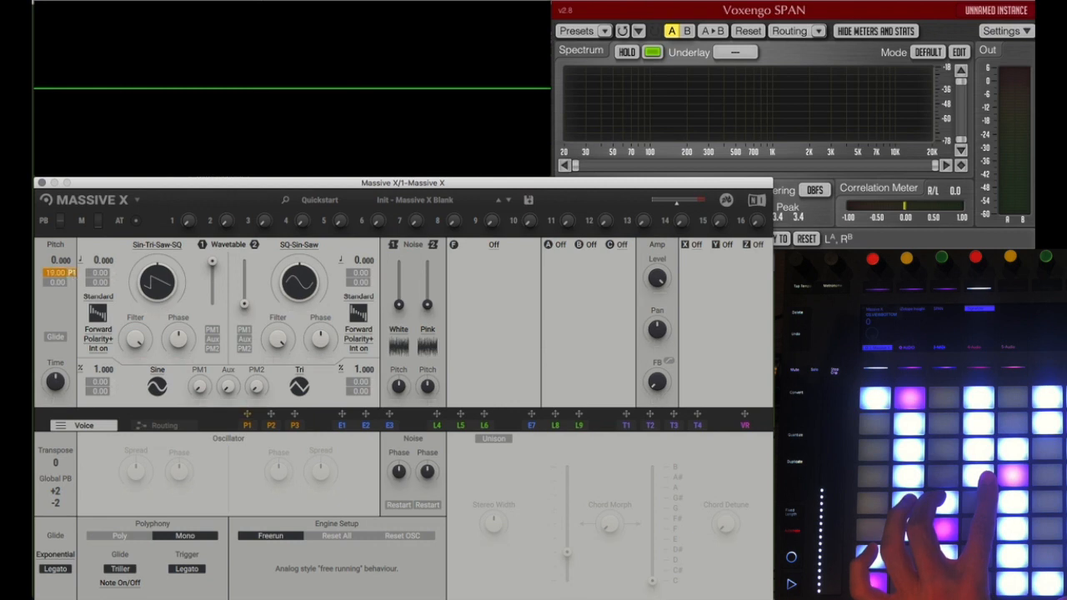
# Step: Reshape Performer 1's pattern into a fast curved decay within bar 1 and set its launch mode to Key
pyautogui.click(245, 425)
pyautogui.click(168, 481)
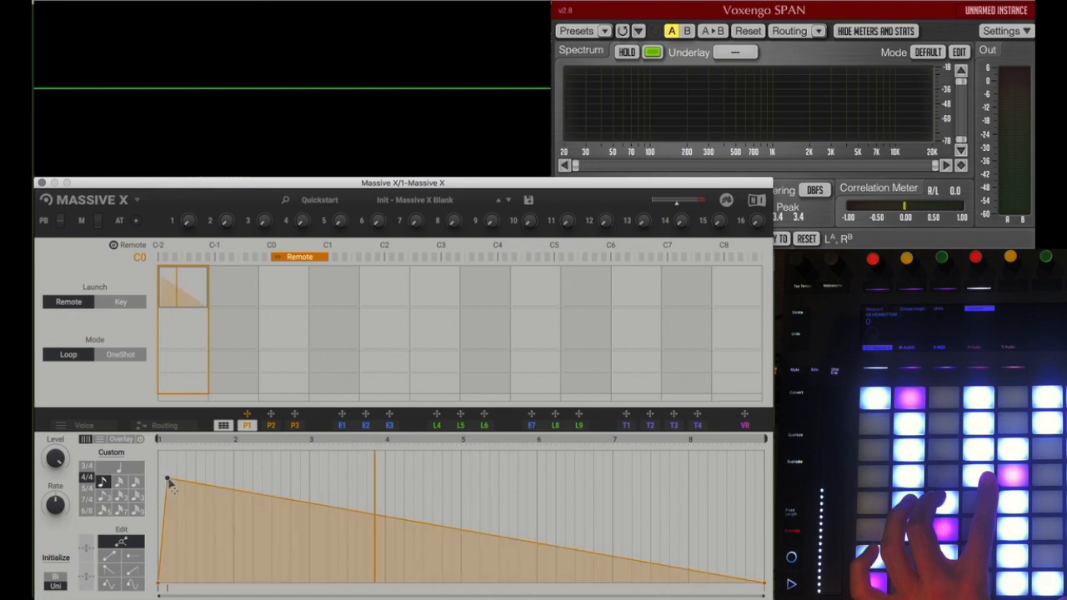
pyautogui.moveTo(169, 480); pyautogui.dragTo(184, 537)
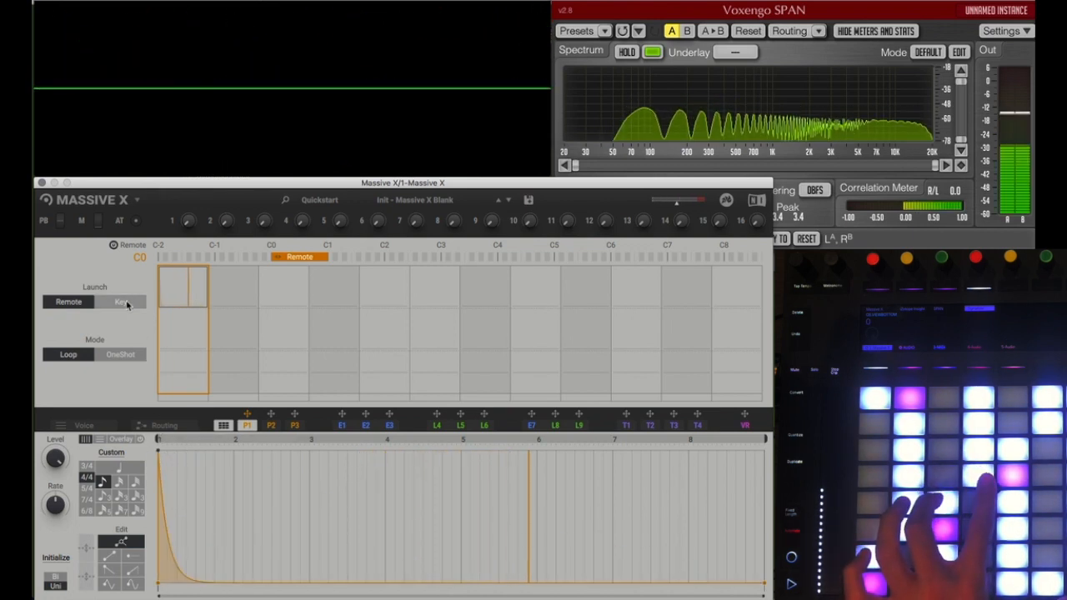
pyautogui.click(124, 302)
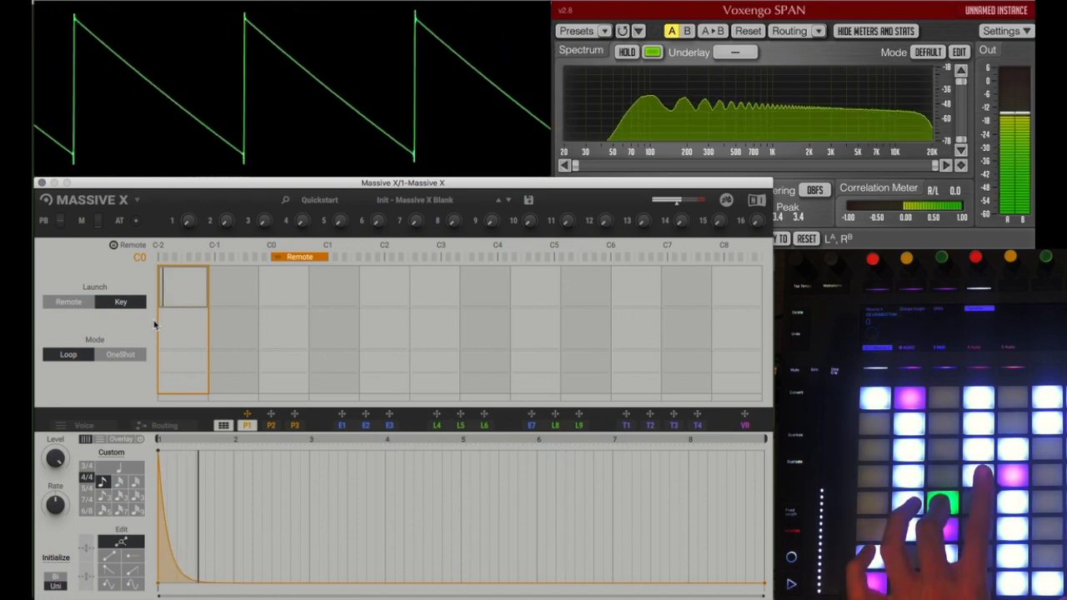
# Step: Try the voice settings with the glide Legato and trigger Legato options off, and switch both back on
pyautogui.click(157, 425)
pyautogui.click(100, 426)
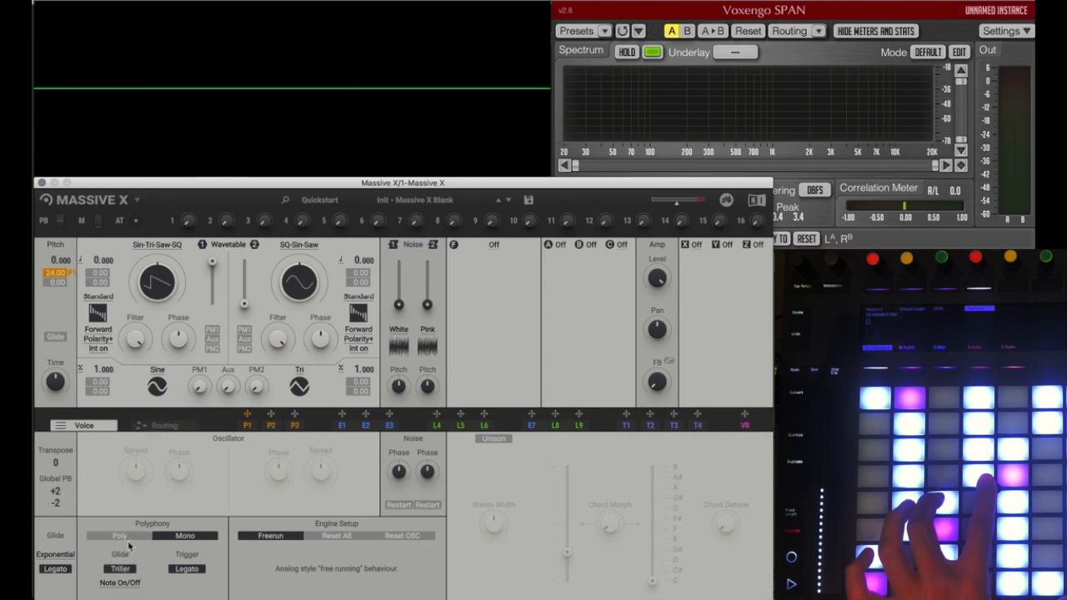
pyautogui.click(56, 569)
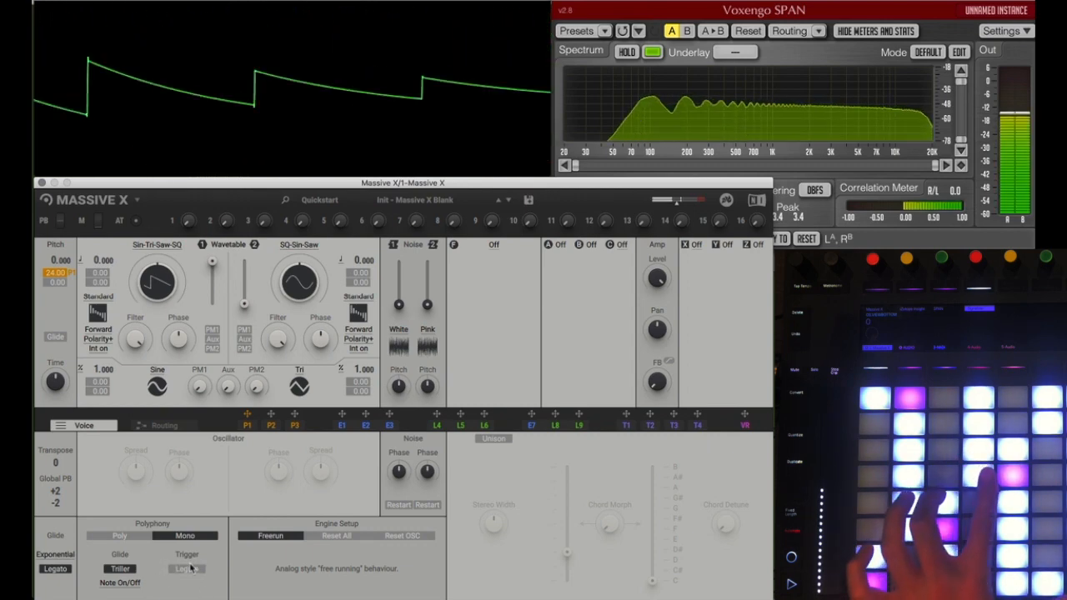
pyautogui.click(188, 569)
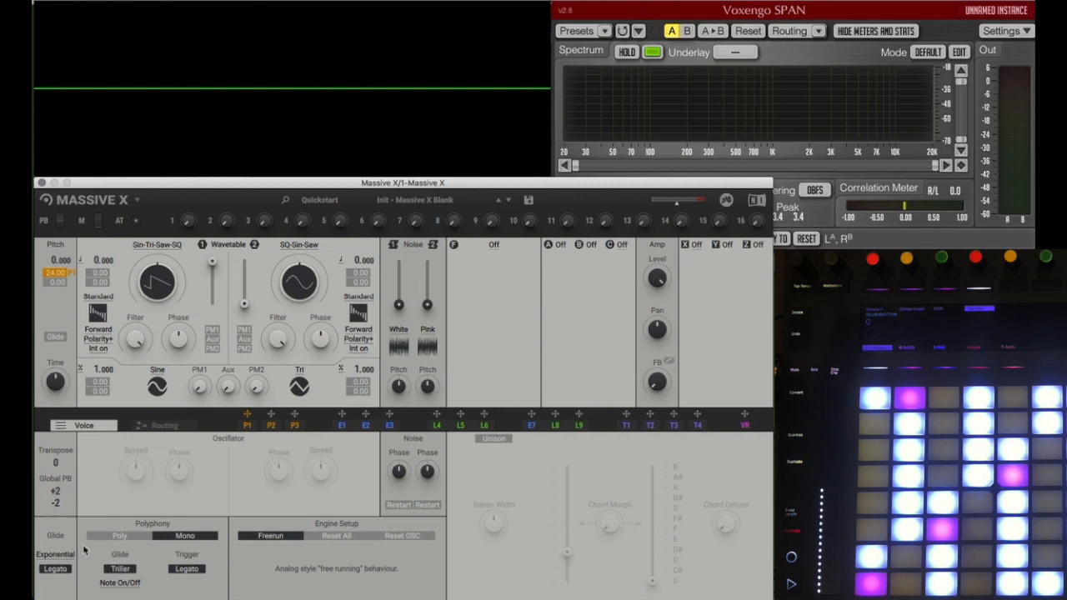
# Step: Set the voice glide curve to Linear and turn on Glide for the global pitch
pyautogui.click(55, 554)
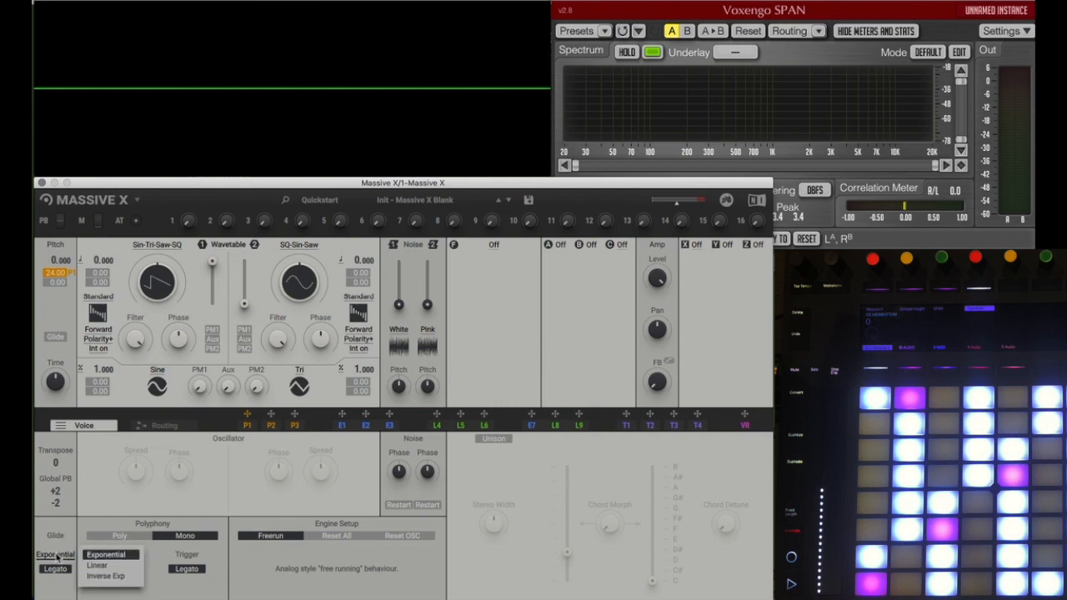
pyautogui.click(98, 566)
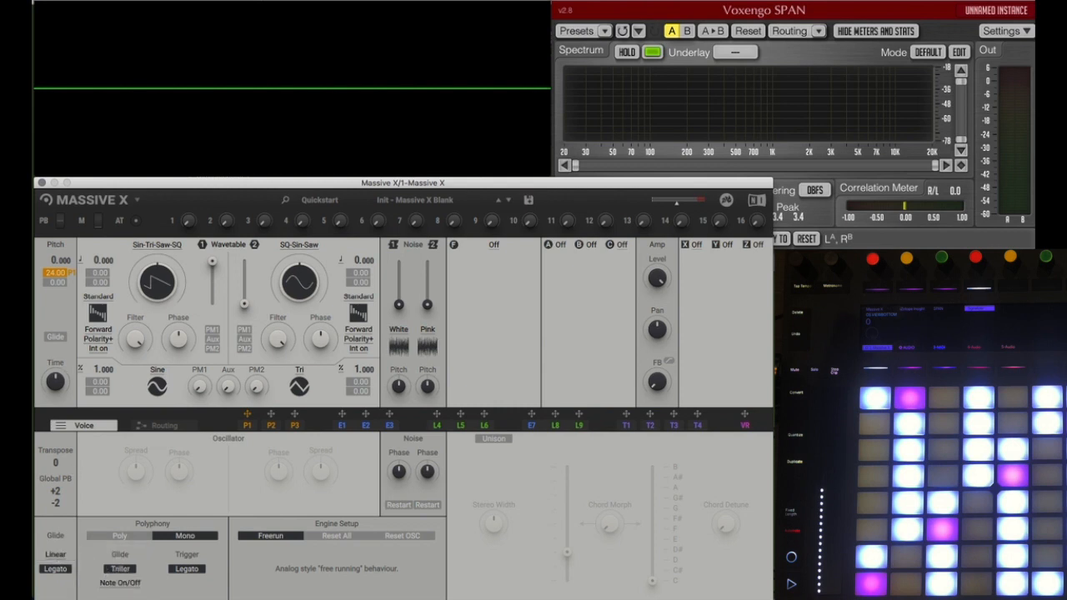
pyautogui.click(56, 338)
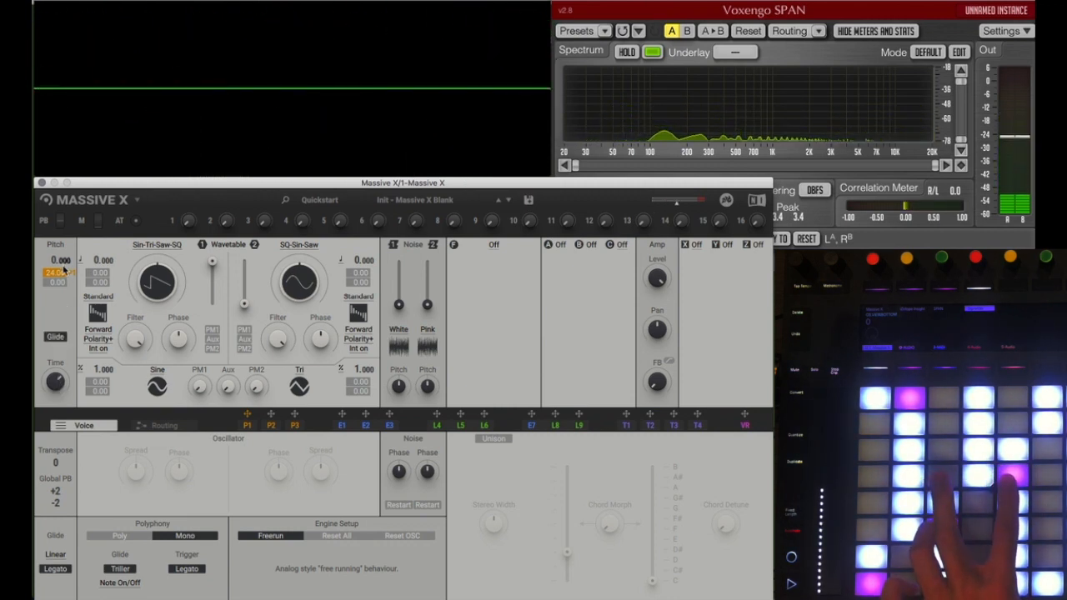
# Step: Reshape Performer 1's pattern into an instant drop to the minimum at the start of bar 1 and return to the voice settings
pyautogui.click(249, 425)
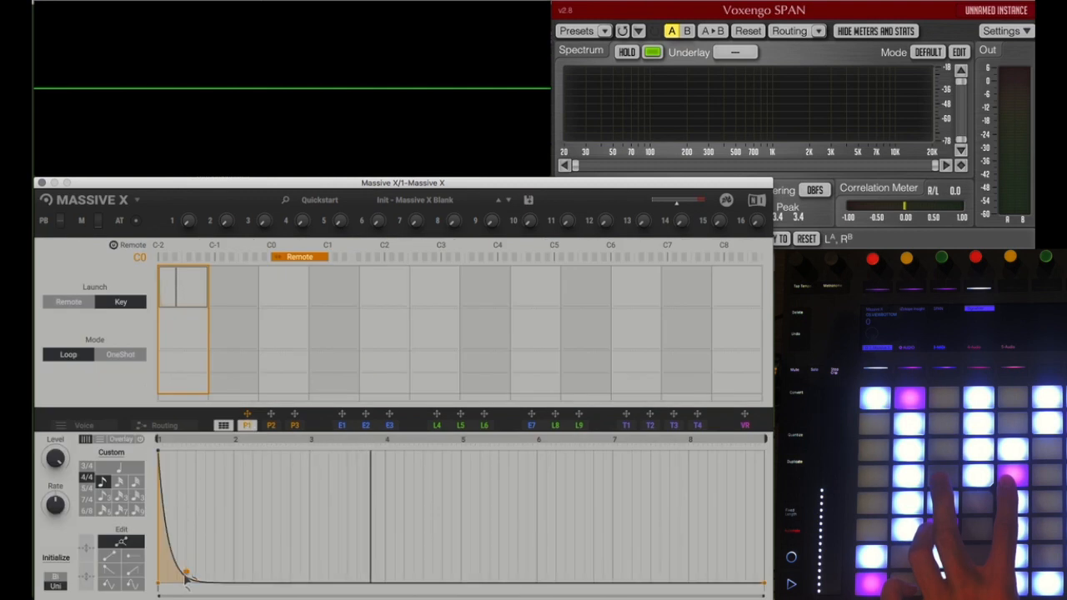
pyautogui.doubleClick(186, 575)
pyautogui.moveTo(185, 575); pyautogui.dragTo(188, 595)
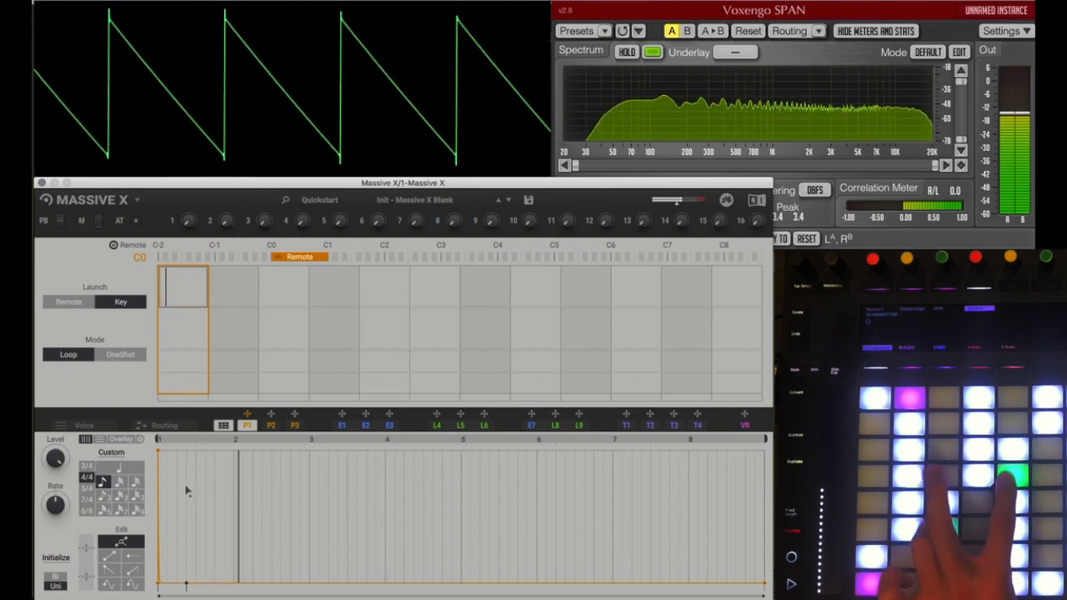
pyautogui.click(87, 425)
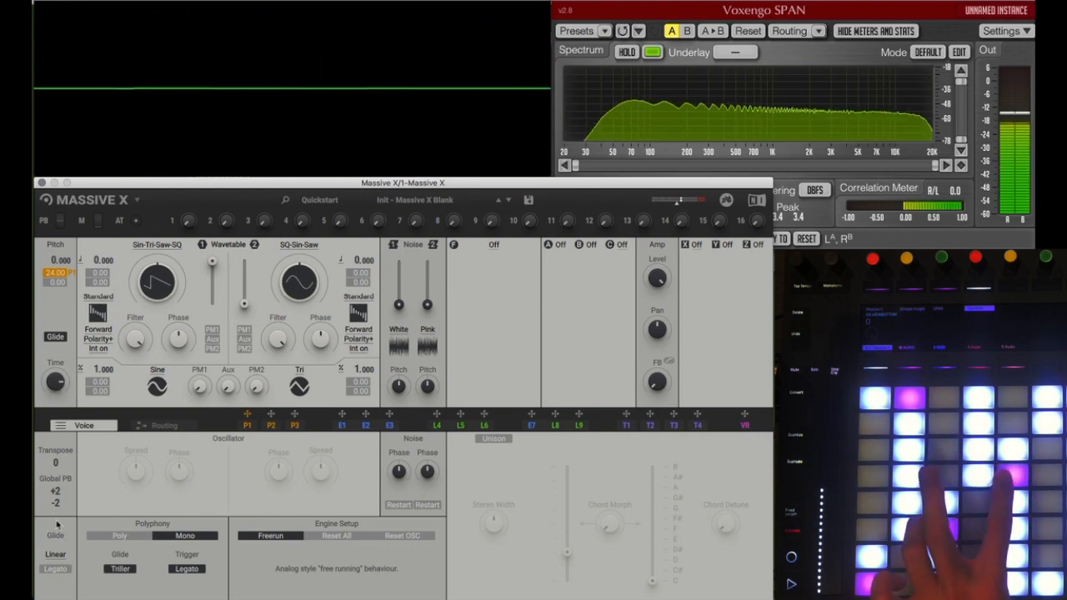
# Step: Turn glide Legato back on, try the Exponential glide curve and set the curve to Inverse Exp
pyautogui.click(55, 569)
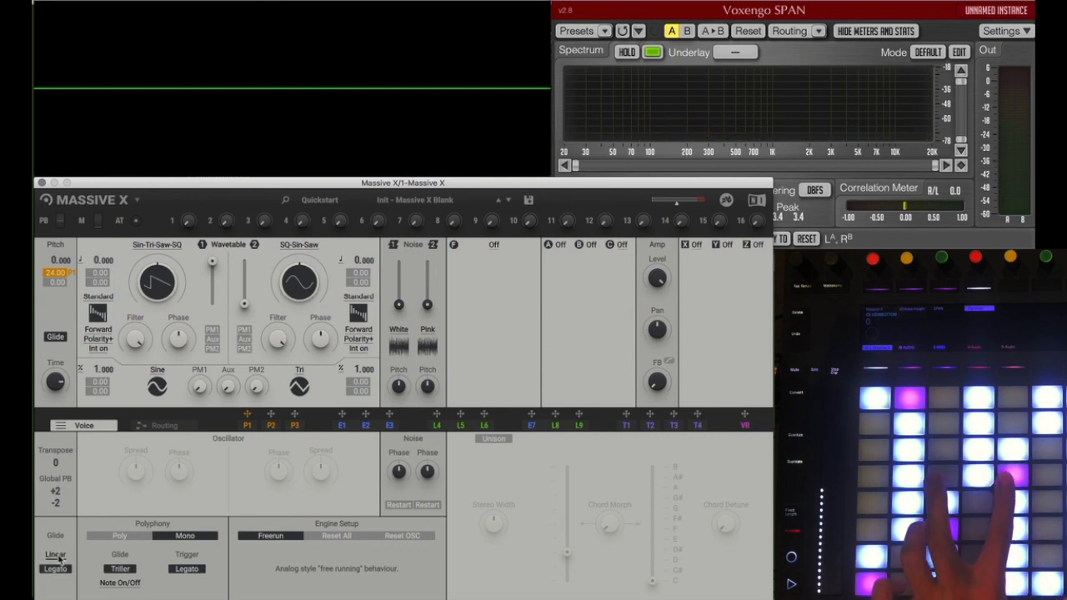
pyautogui.click(56, 555)
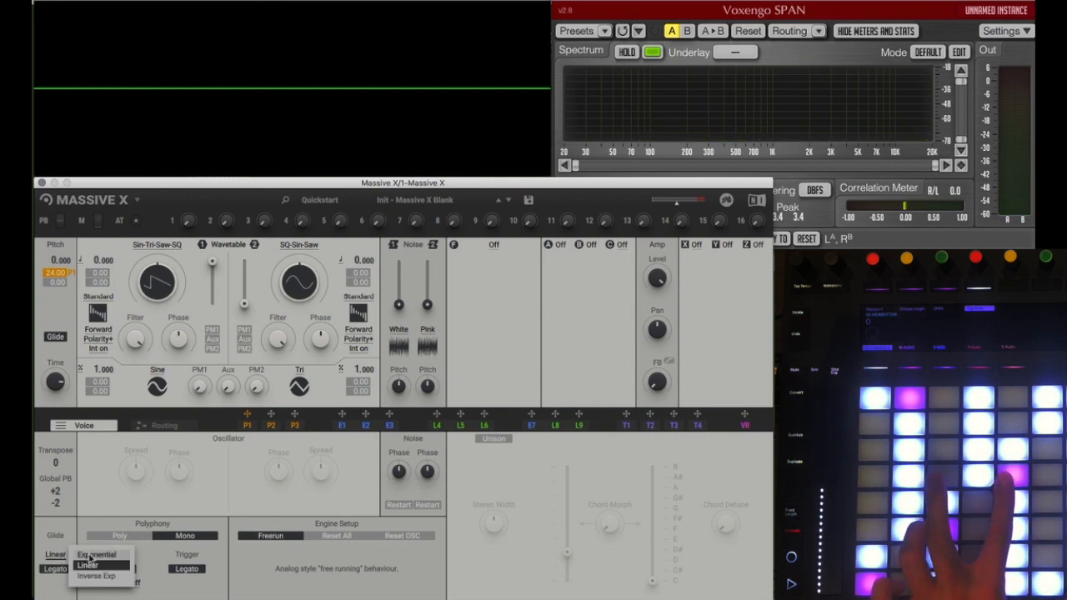
pyautogui.click(89, 555)
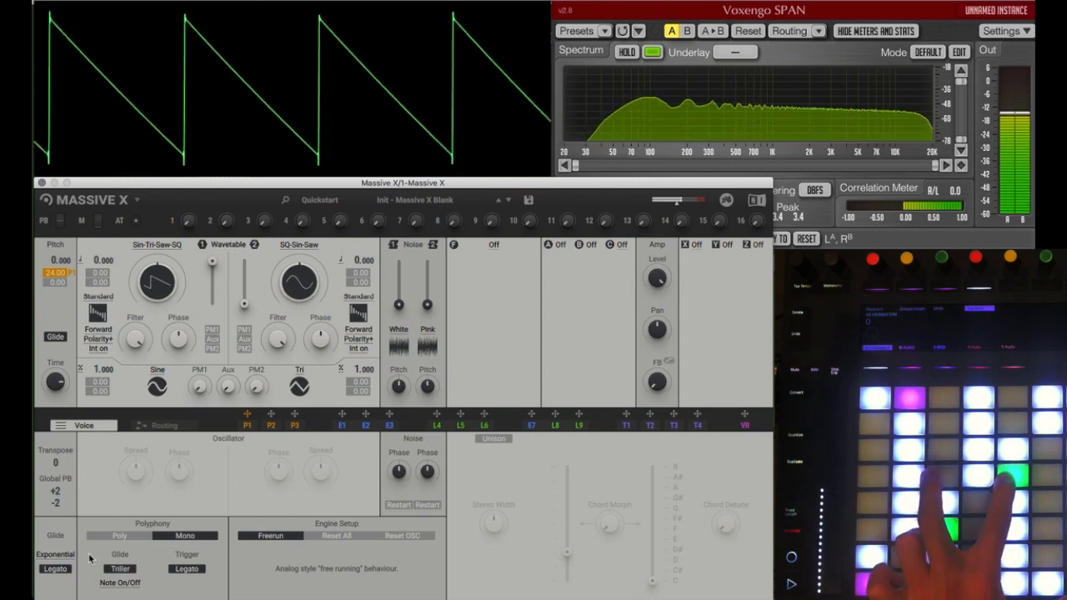
pyautogui.click(56, 555)
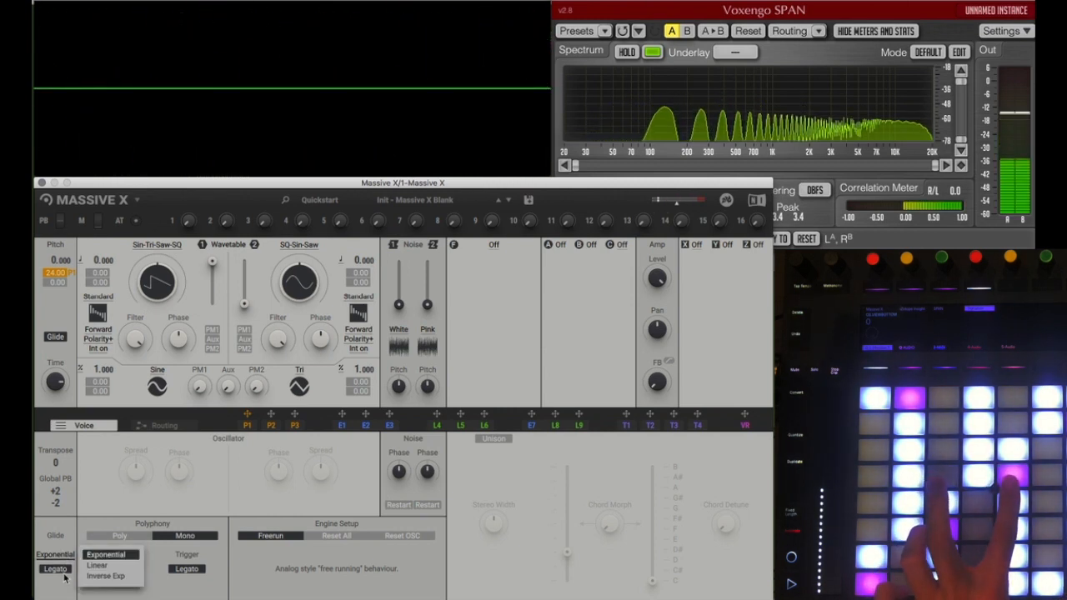
pyautogui.click(98, 576)
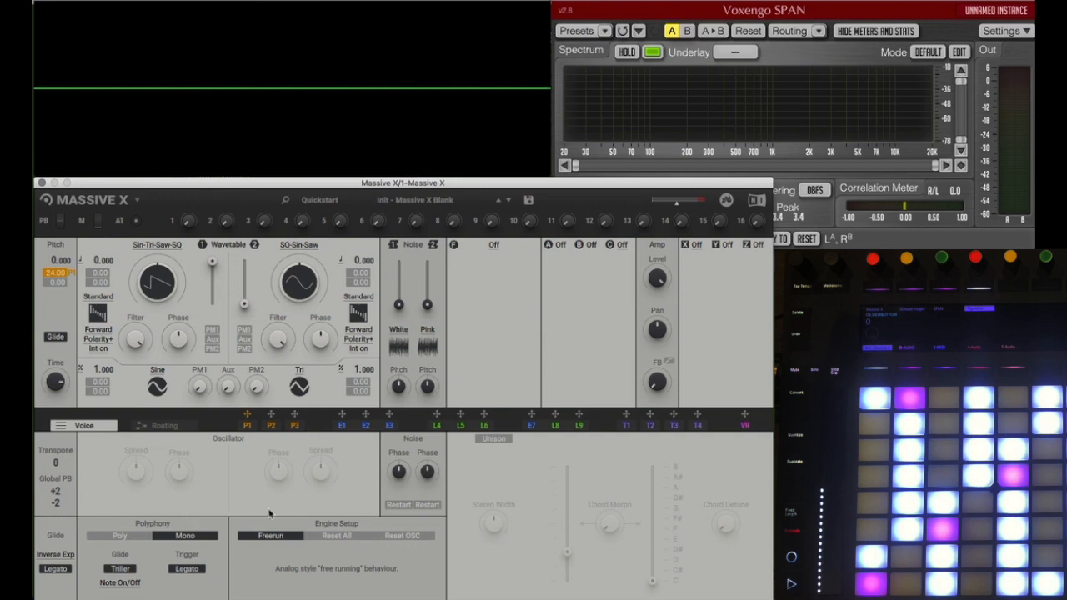
# Step: Enable Unison, compare the Reset All and Freerun engine setups, and set the engine to Reset OSC
pyautogui.click(336, 535)
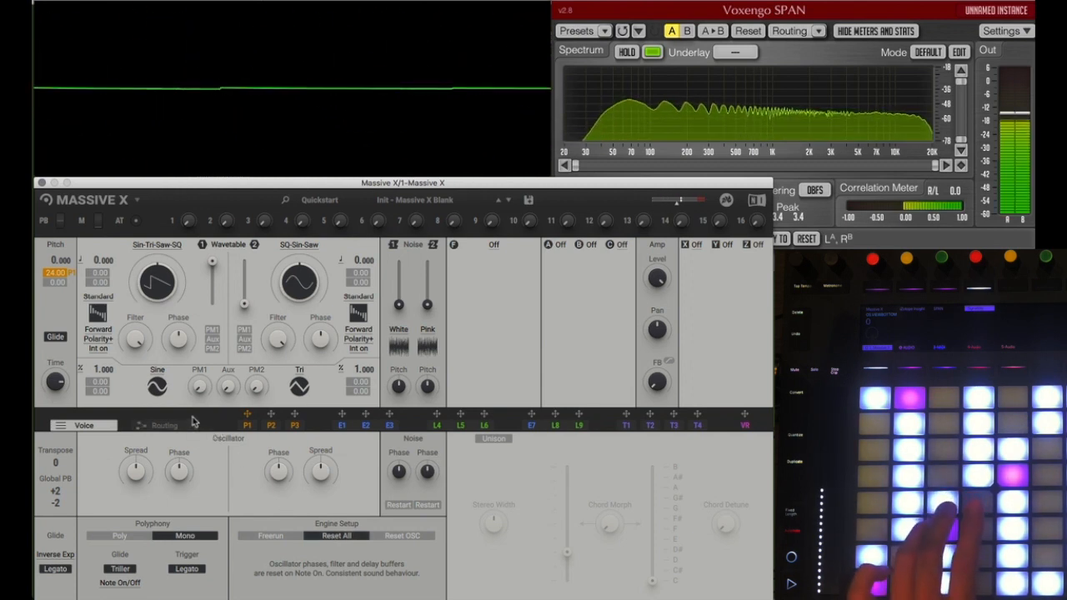
pyautogui.click(493, 439)
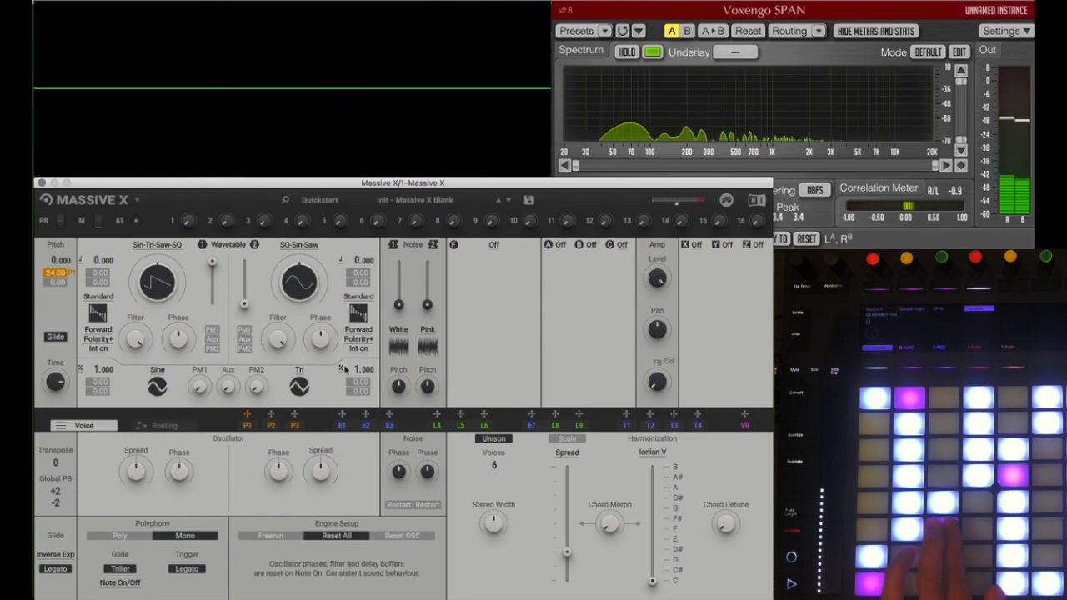
pyautogui.click(272, 537)
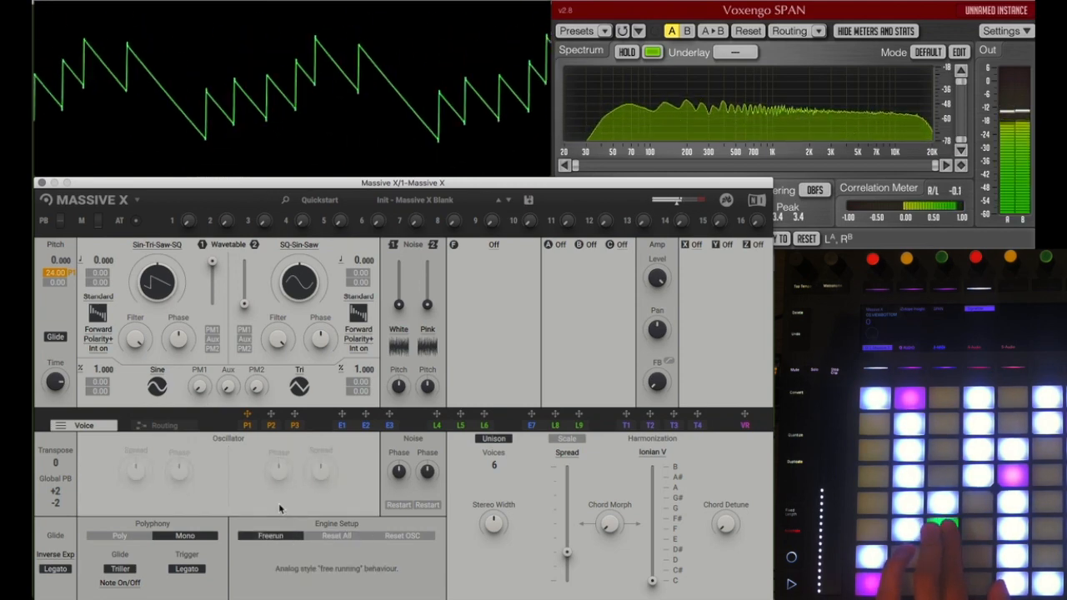
pyautogui.click(334, 536)
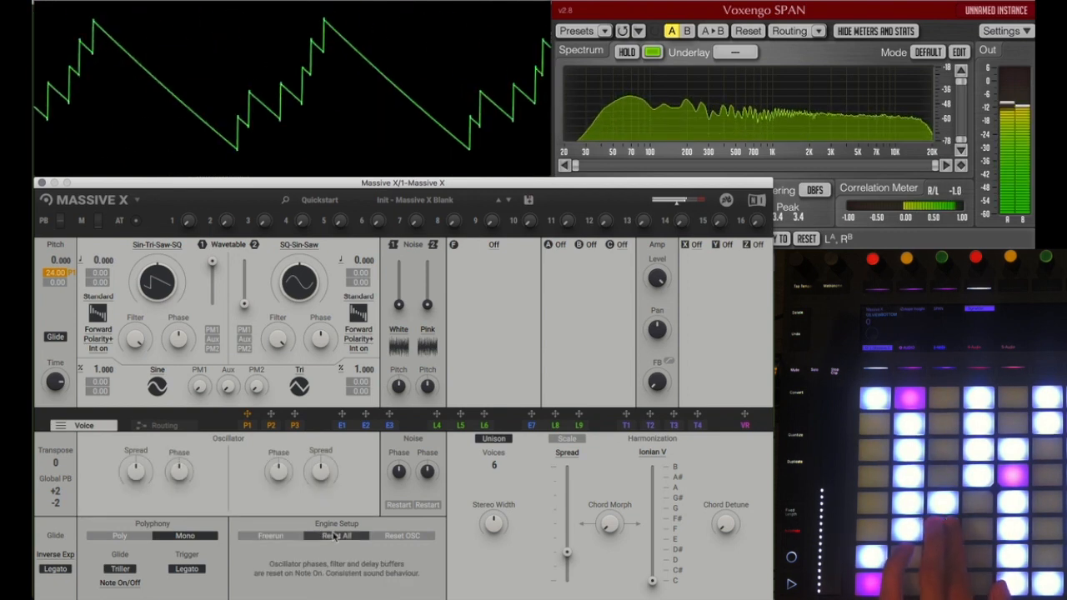
pyautogui.click(397, 537)
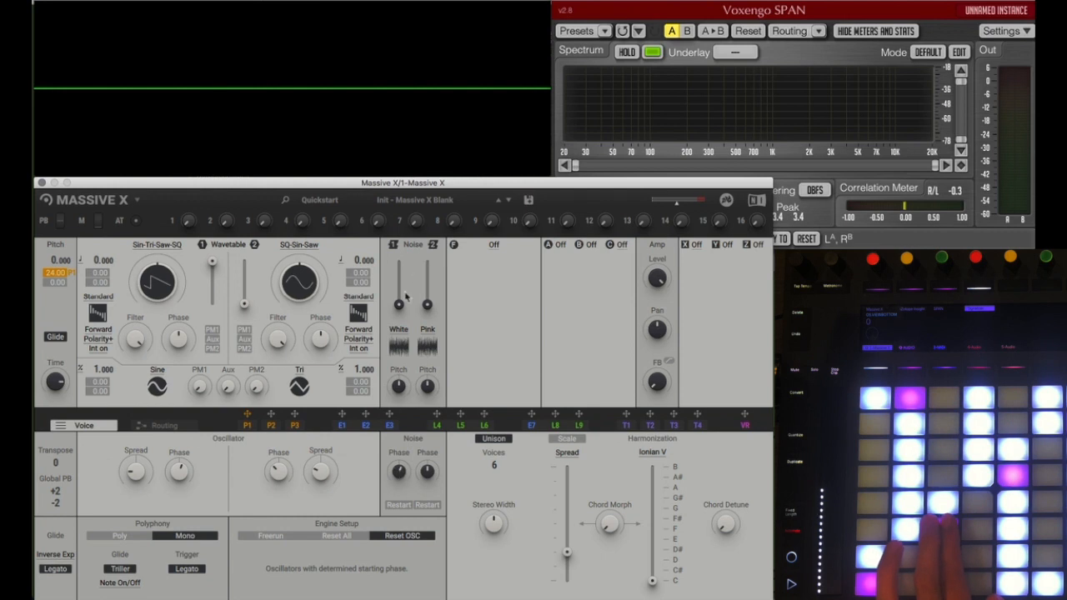
# Step: Route Noise 1 directly to the output beside Oscillator 1 and adjust its level to a low amount
pyautogui.moveTo(399, 296); pyautogui.dragTo(399, 290)
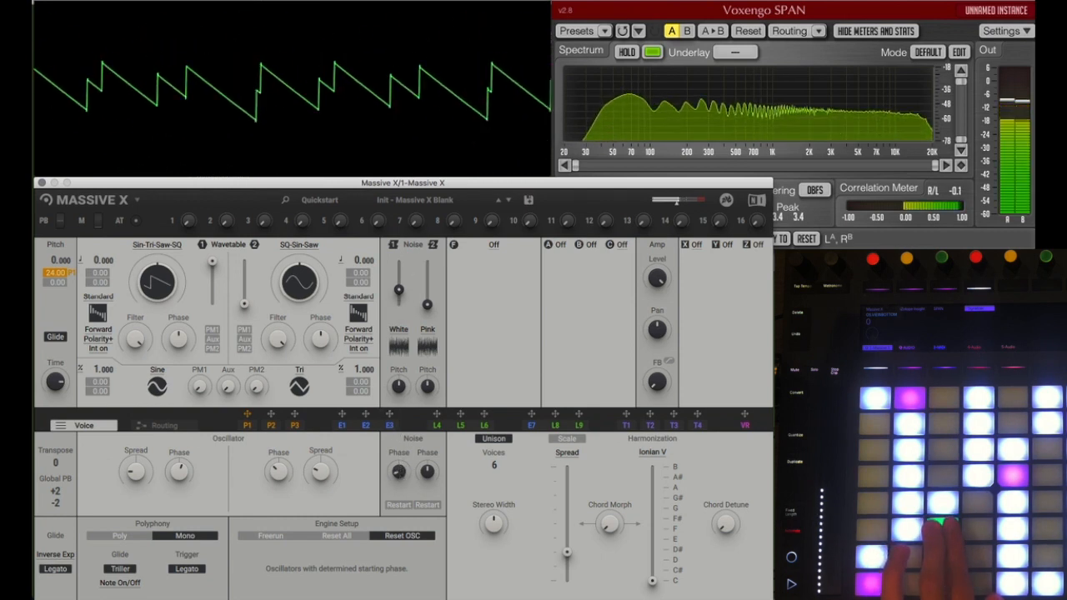
pyautogui.click(164, 426)
pyautogui.moveTo(99, 515); pyautogui.dragTo(677, 567)
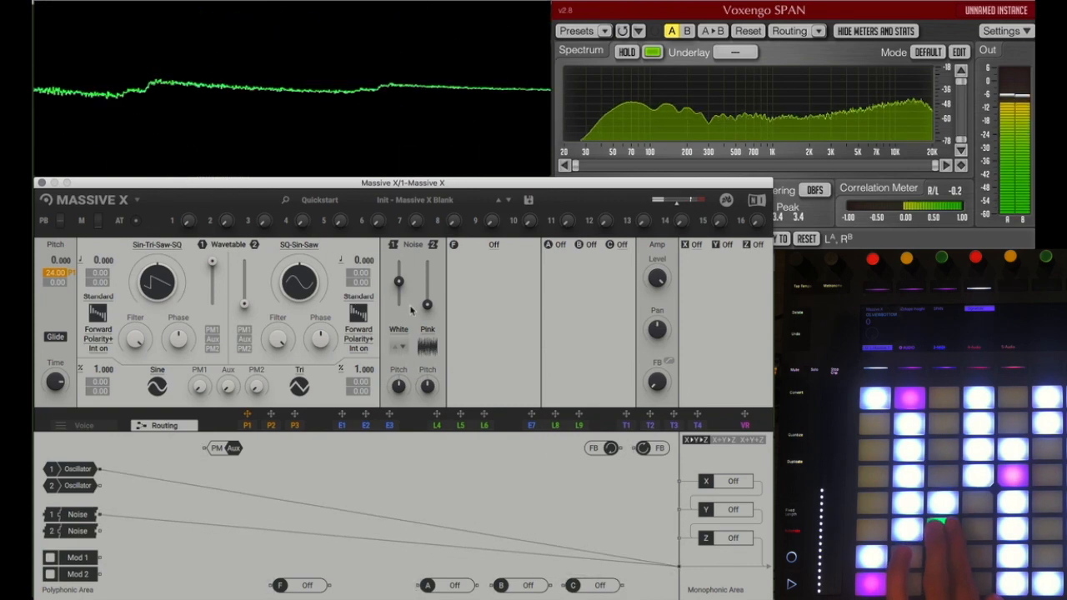
pyautogui.moveTo(400, 284); pyautogui.dragTo(399, 297)
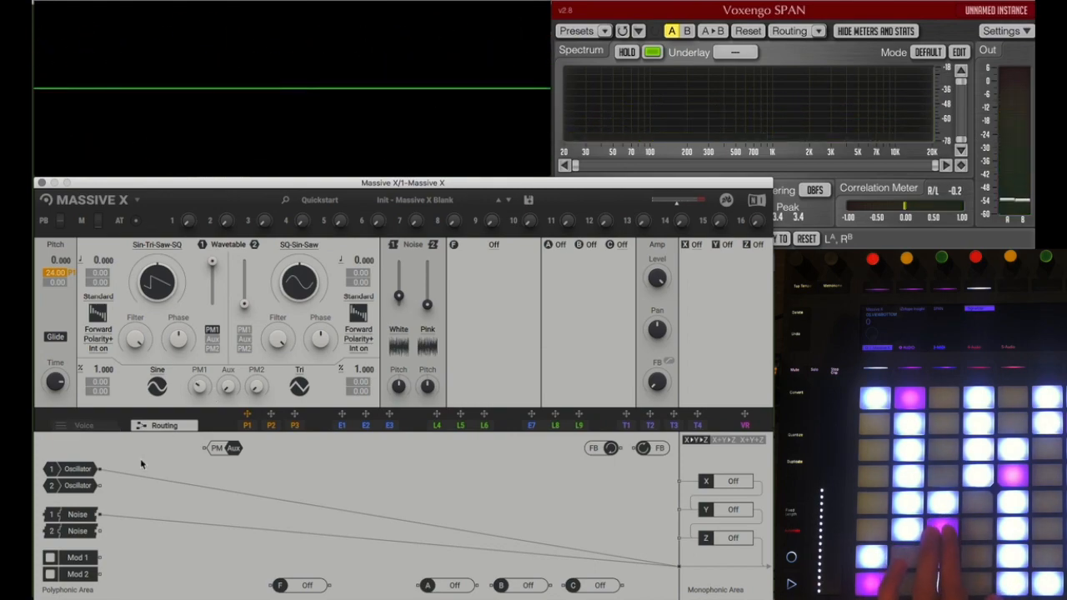
# Step: Route Noise 1 into the PM Aux input instead of the output and enable Aux phase modulation for Oscillator 1
pyautogui.doubleClick(80, 517)
pyautogui.moveTo(102, 516); pyautogui.dragTo(207, 450)
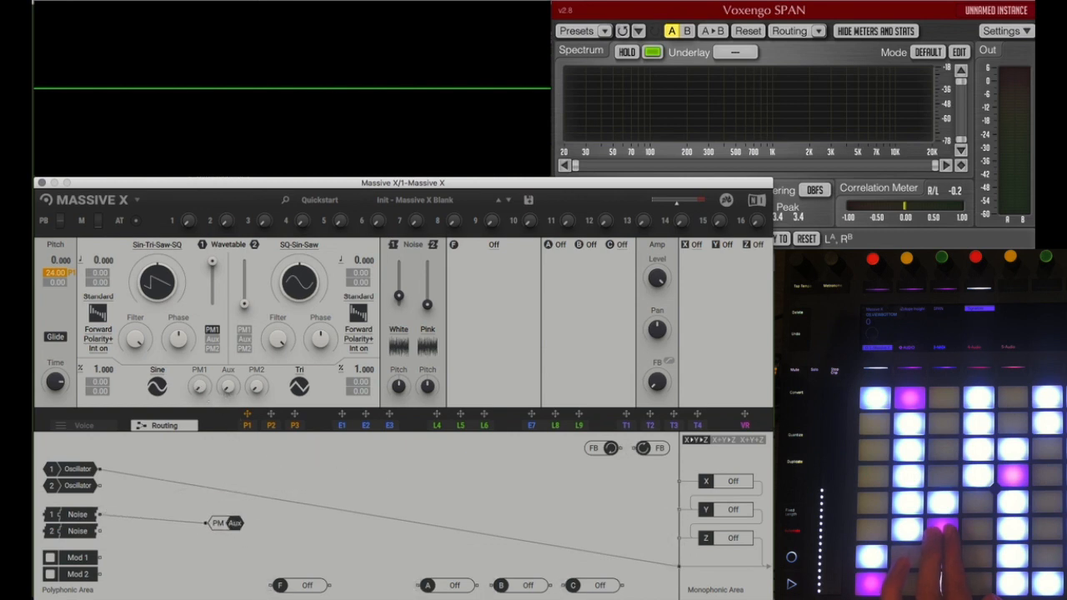
pyautogui.click(212, 339)
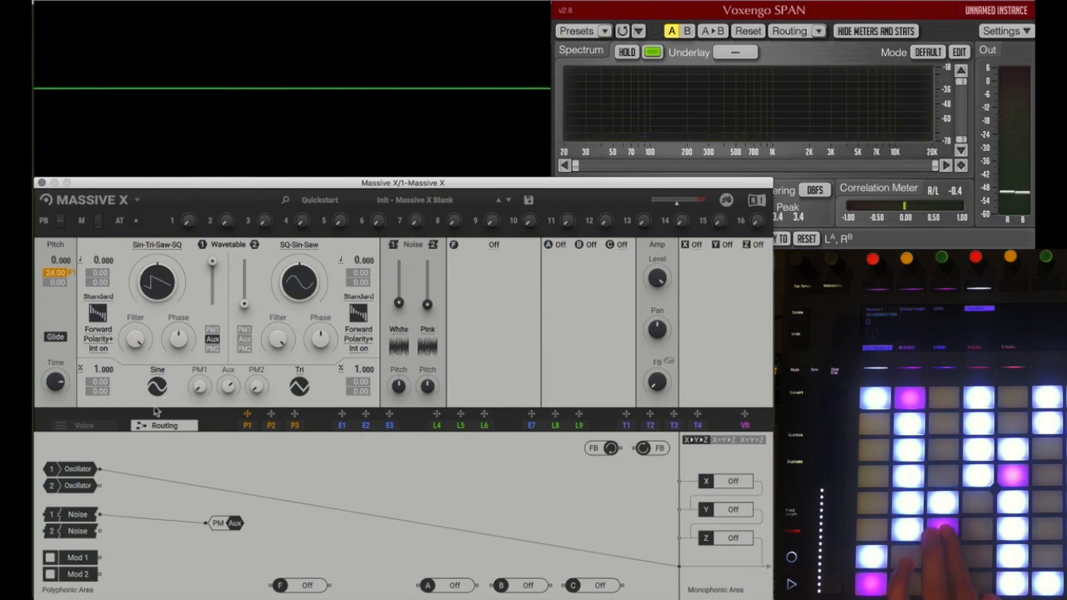
# Step: Modulate the Noise 1 phase with L4 and turn on Restart for Noise 1 in the voice settings
pyautogui.click(84, 425)
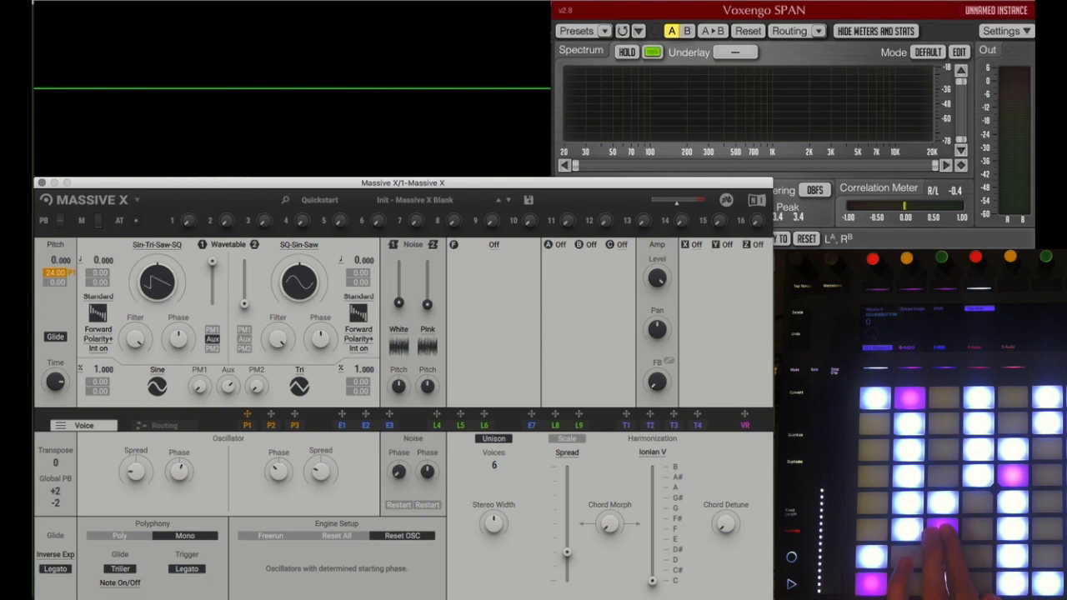
pyautogui.moveTo(436, 415); pyautogui.dragTo(438, 415)
pyautogui.moveTo(397, 487); pyautogui.dragTo(396, 492)
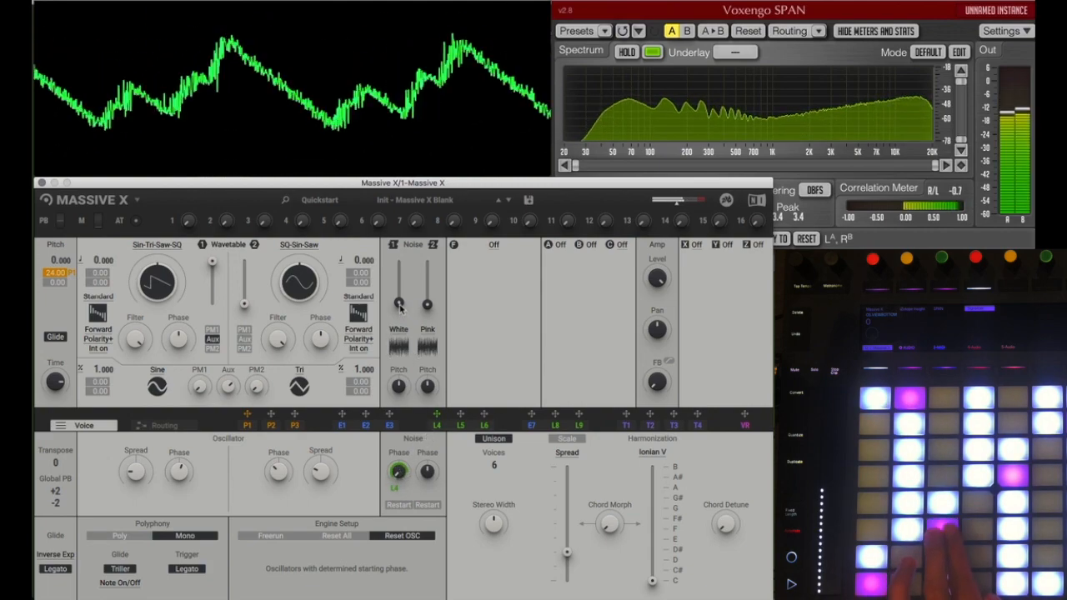
pyautogui.click(398, 505)
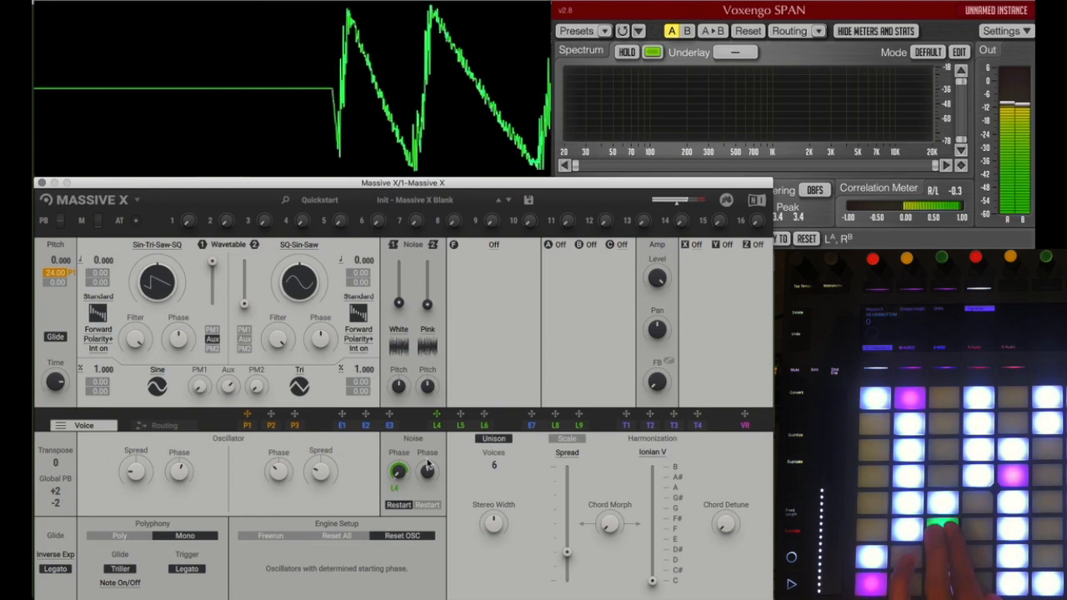
# Step: Change Noise 1 to the Tropf noisetable from the Environment category
pyautogui.click(398, 346)
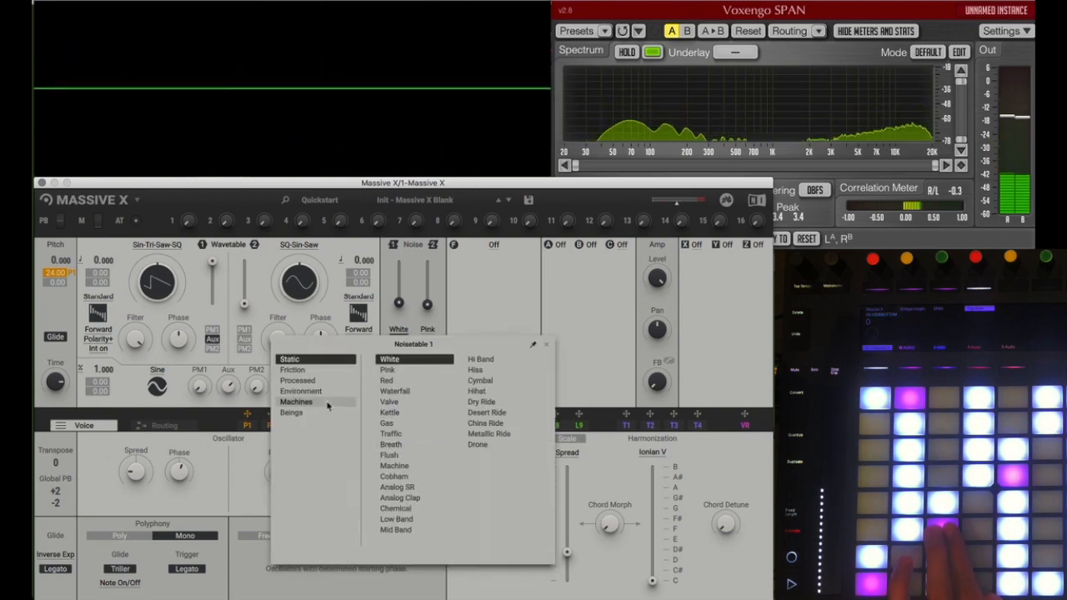
pyautogui.click(348, 392)
pyautogui.click(397, 424)
pyautogui.click(474, 319)
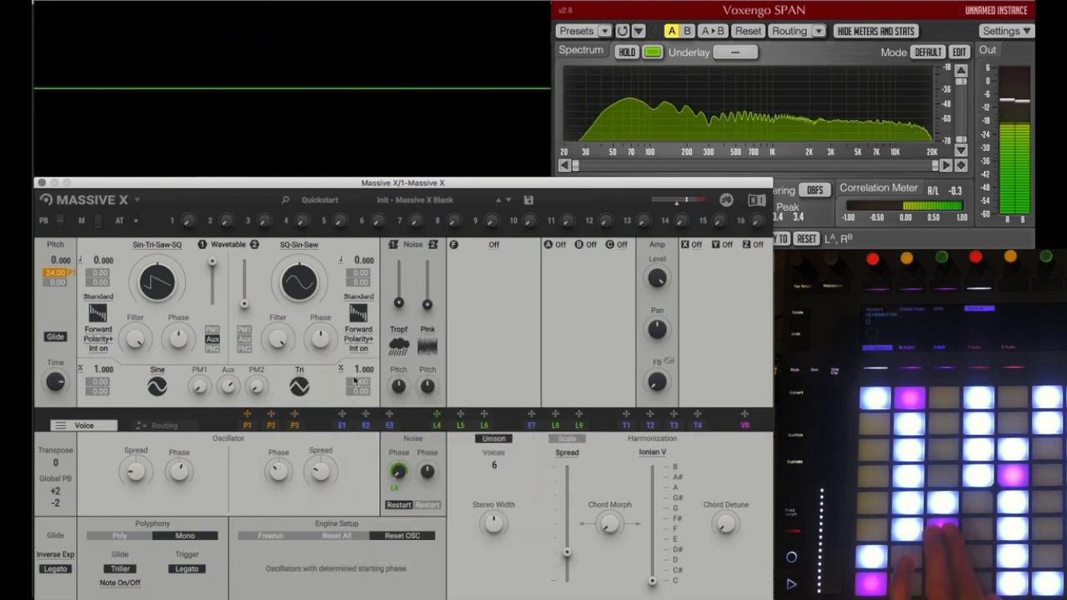
# Step: Change Noise 1 to the Immediately noisetable from the Beings category
pyautogui.click(395, 337)
pyautogui.click(315, 413)
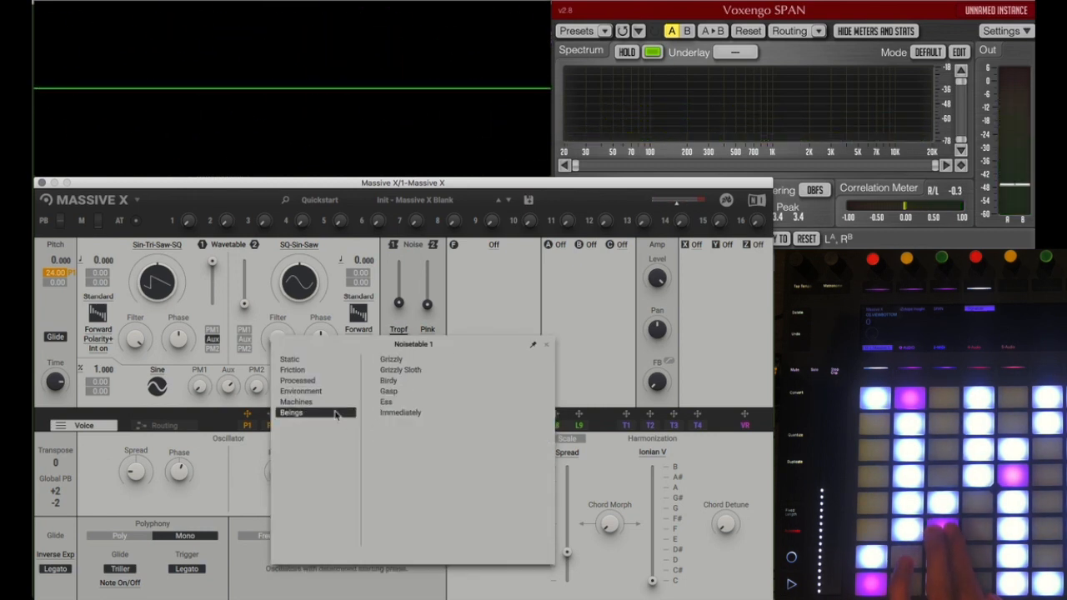
pyautogui.click(395, 404)
pyautogui.click(400, 412)
pyautogui.click(488, 317)
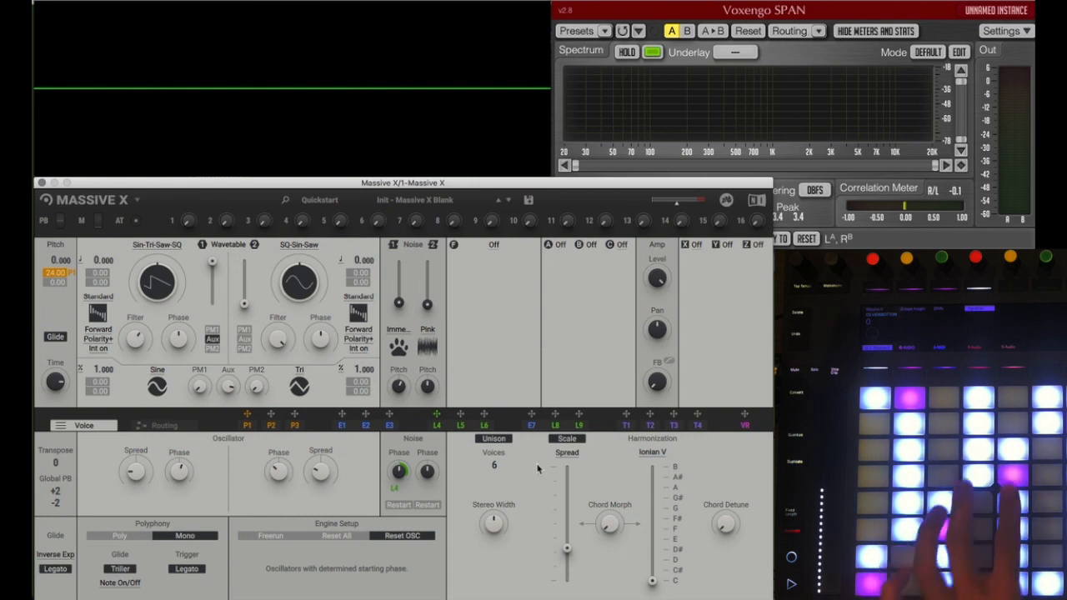
# Step: Set the unison harmonization scale to Hirajoshi CZ from the Pentatonic scales
pyautogui.click(648, 455)
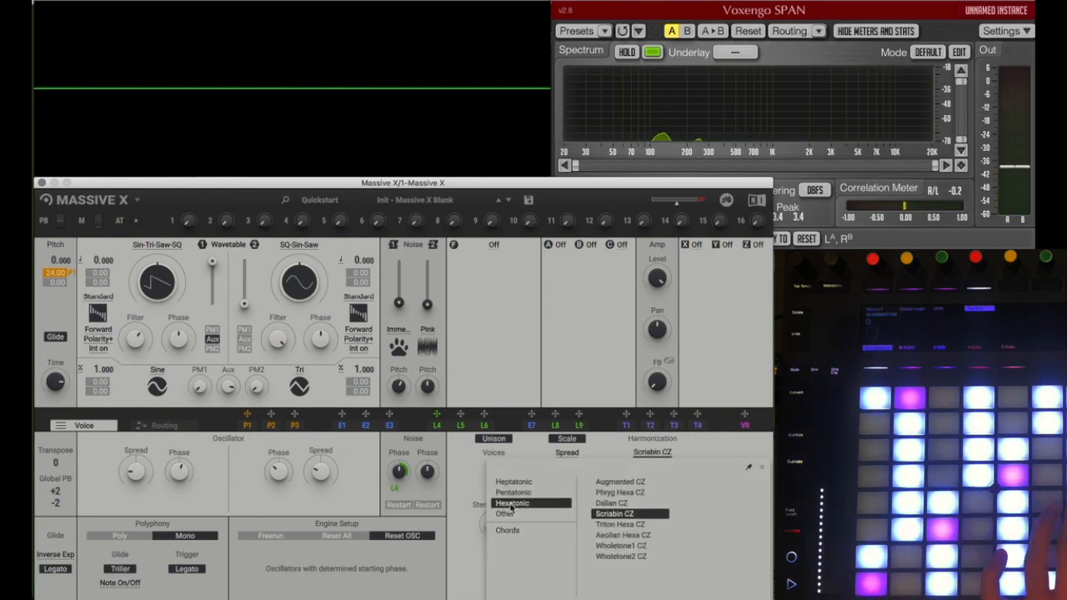
pyautogui.moveTo(526, 492)
pyautogui.click(614, 547)
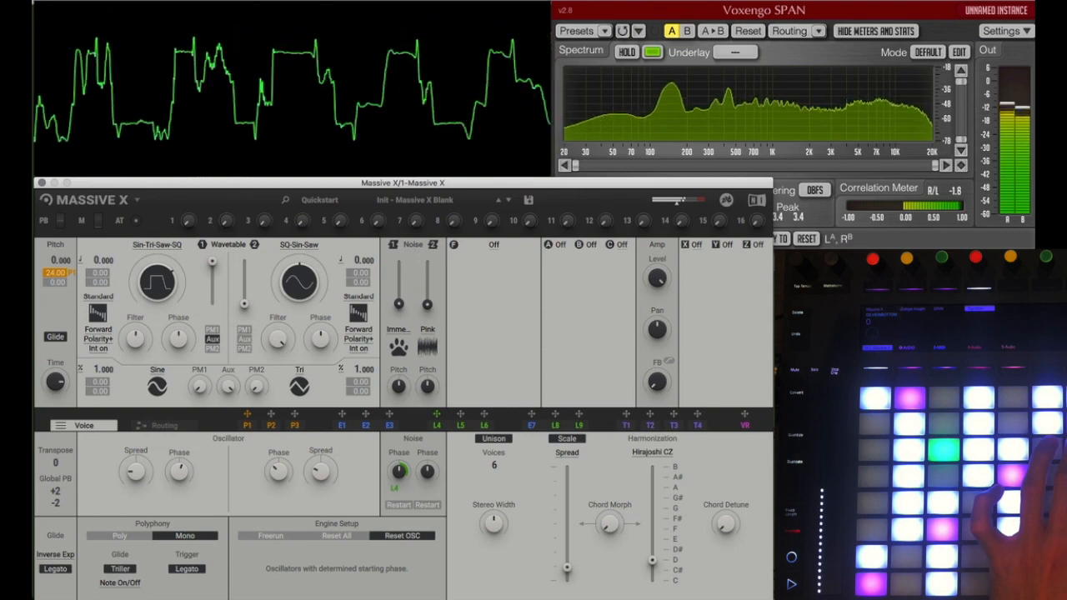
# Step: Disconnect Noise 1 from the PM Aux module in the routing and move the module up beside Oscillator 1
pyautogui.click(181, 429)
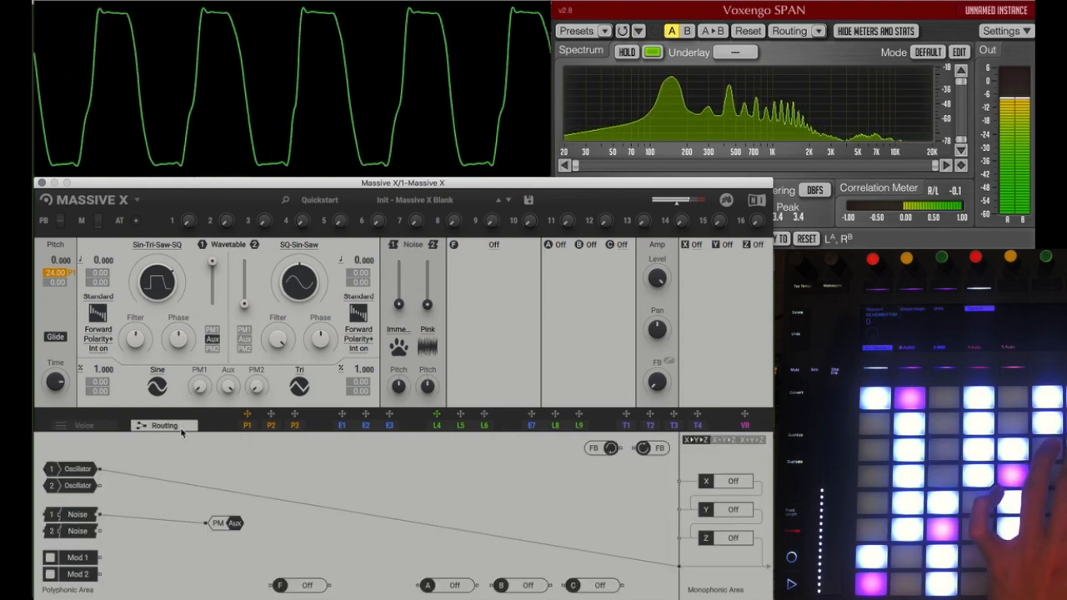
pyautogui.click(351, 428)
pyautogui.click(442, 426)
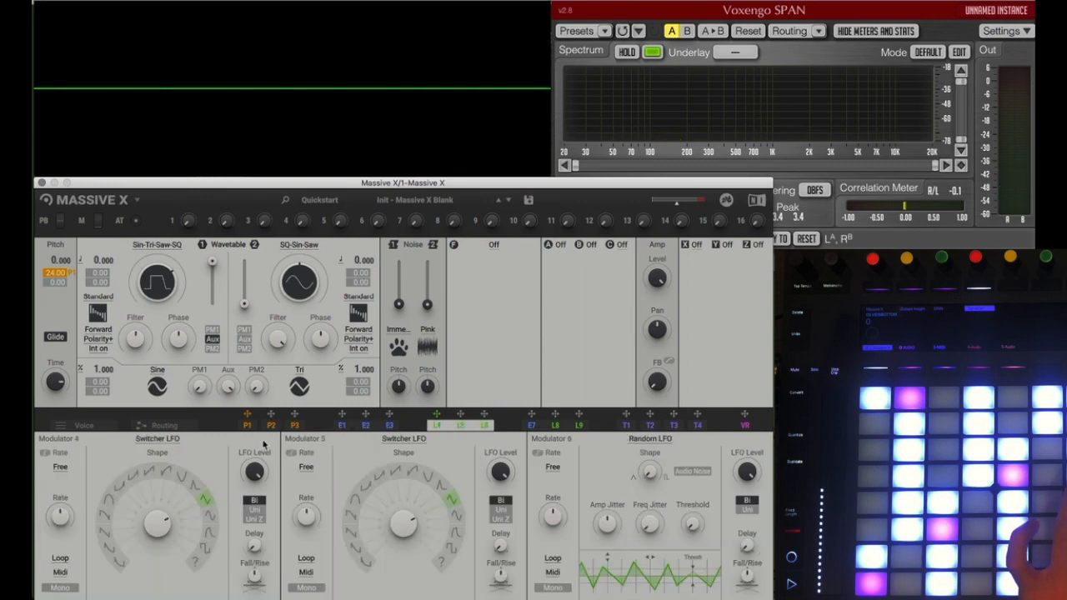
pyautogui.click(249, 426)
pyautogui.click(165, 426)
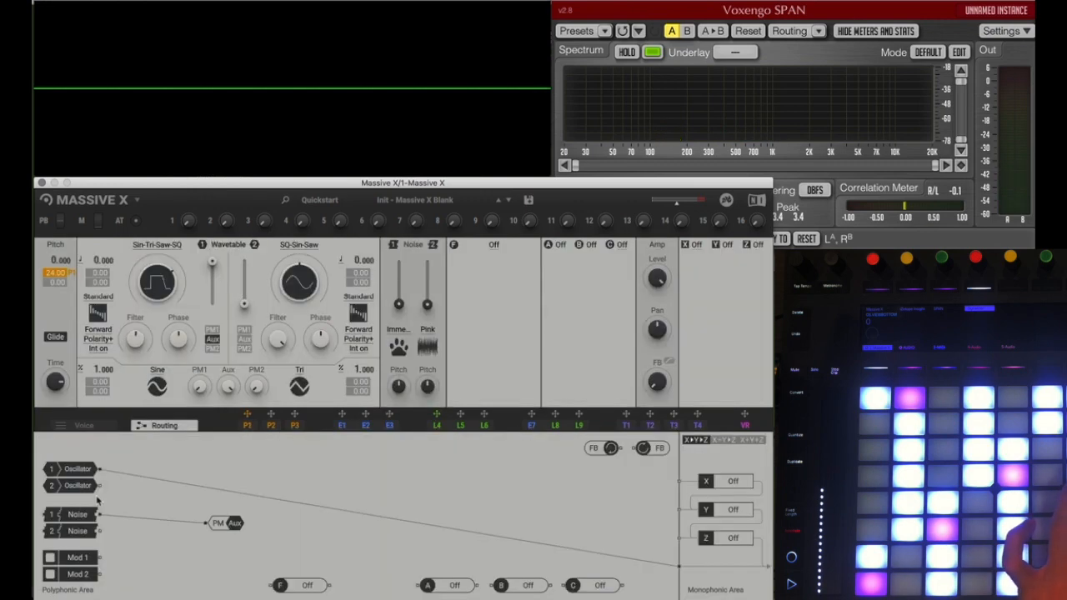
pyautogui.moveTo(235, 526); pyautogui.dragTo(303, 465)
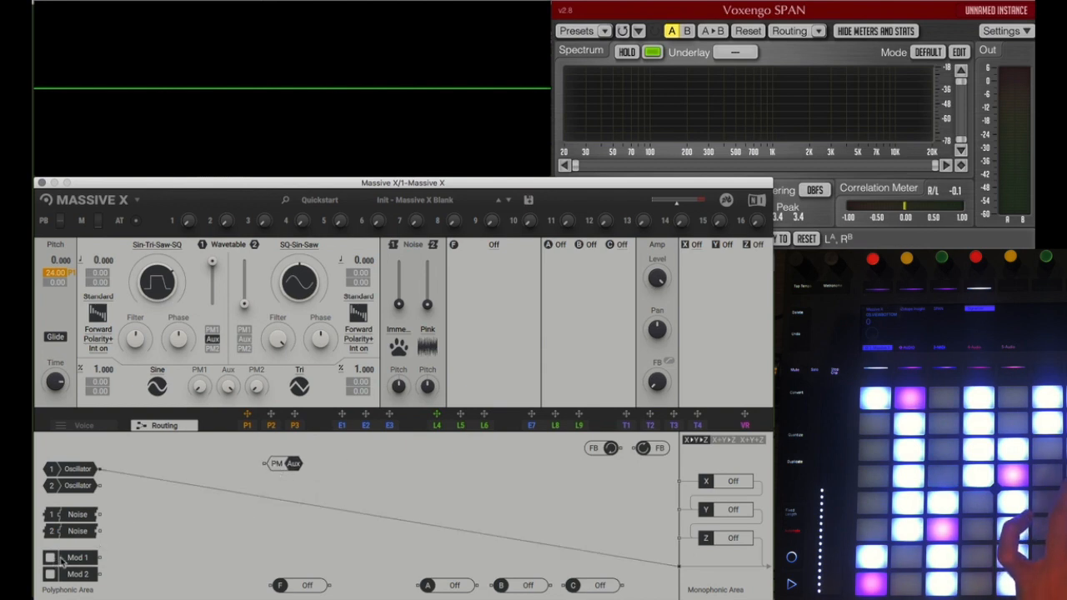
# Step: Change Modulator 4 from a Switcher LFO to a Random LFO
pyautogui.click(439, 429)
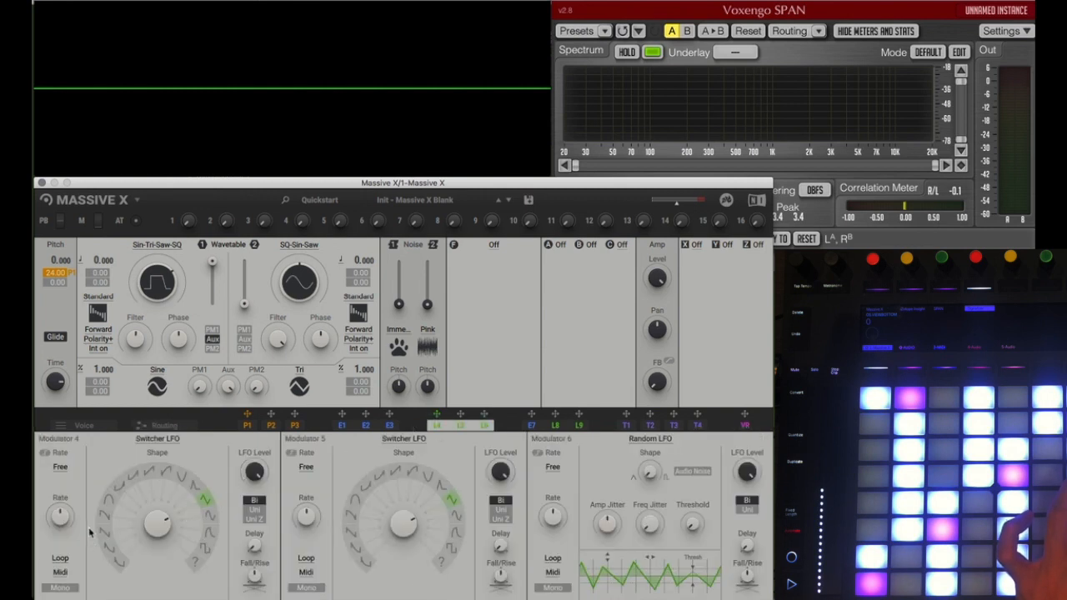
pyautogui.click(163, 441)
pyautogui.click(146, 493)
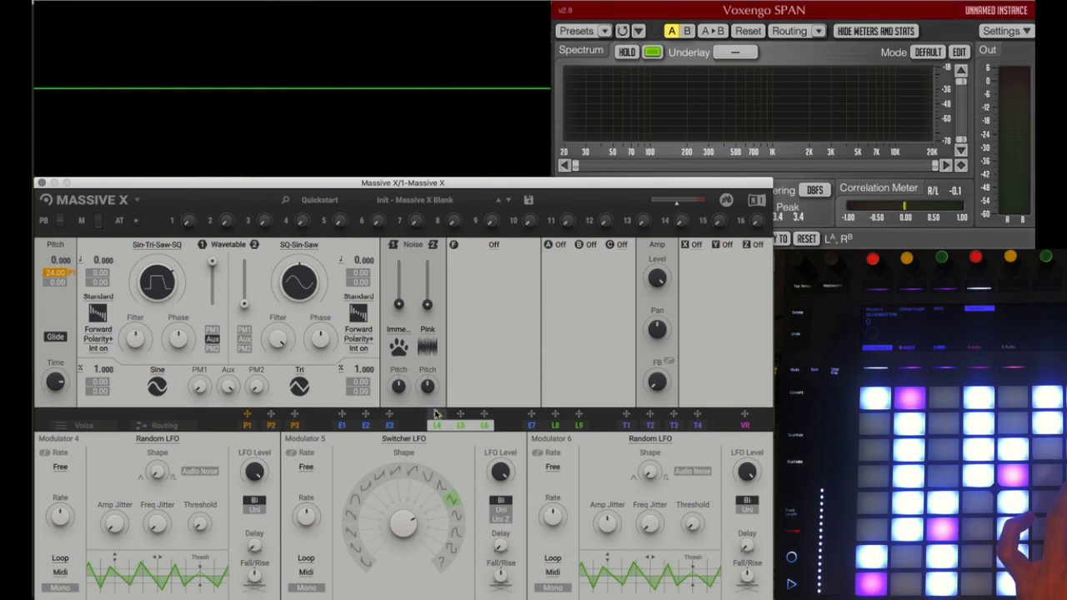
# Step: Assign L4 as the source of Mod 1 in the routing and connect Mod 1 to the PM Aux input
pyautogui.moveTo(438, 426); pyautogui.dragTo(436, 419)
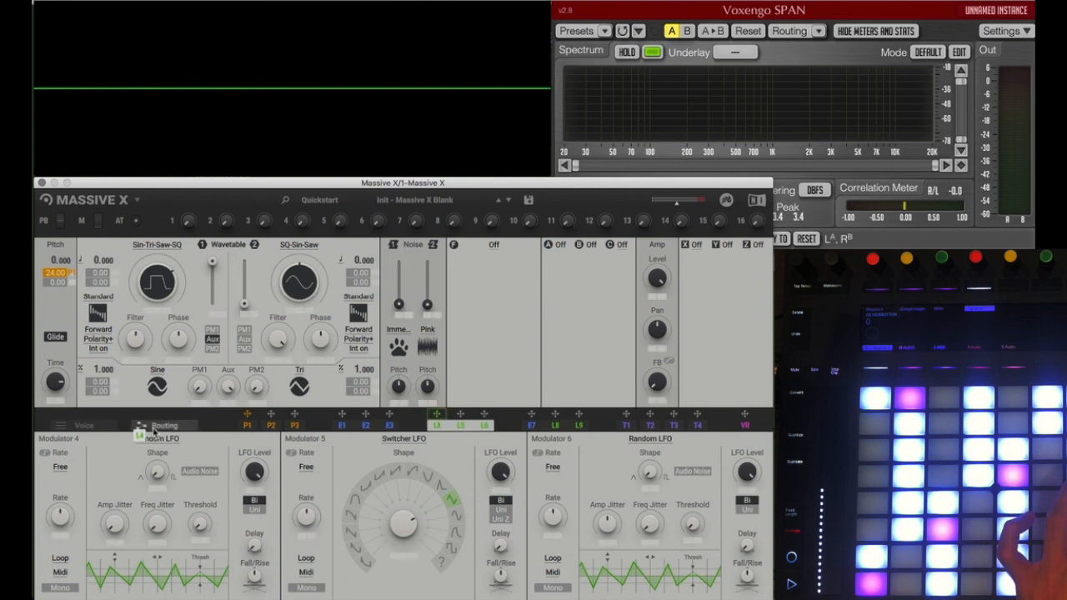
pyautogui.moveTo(103, 431); pyautogui.dragTo(158, 429)
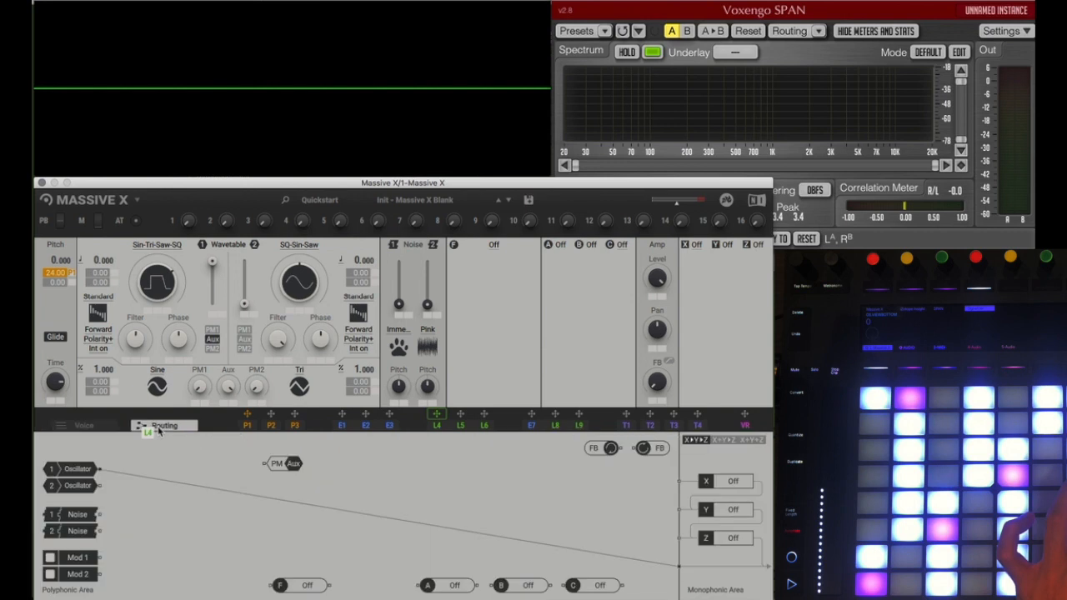
pyautogui.moveTo(52, 560); pyautogui.dragTo(103, 557)
pyautogui.moveTo(225, 523); pyautogui.dragTo(265, 464)
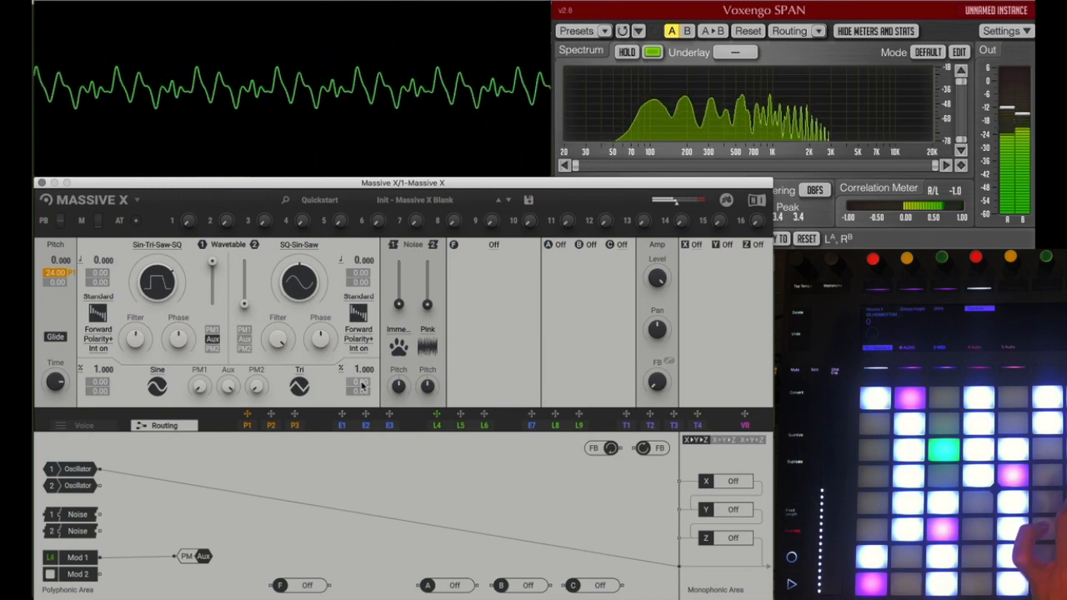
# Step: Enable Audio Noise on Modulator 4's Random LFO and adjust its rate and frequency jitter
pyautogui.click(460, 424)
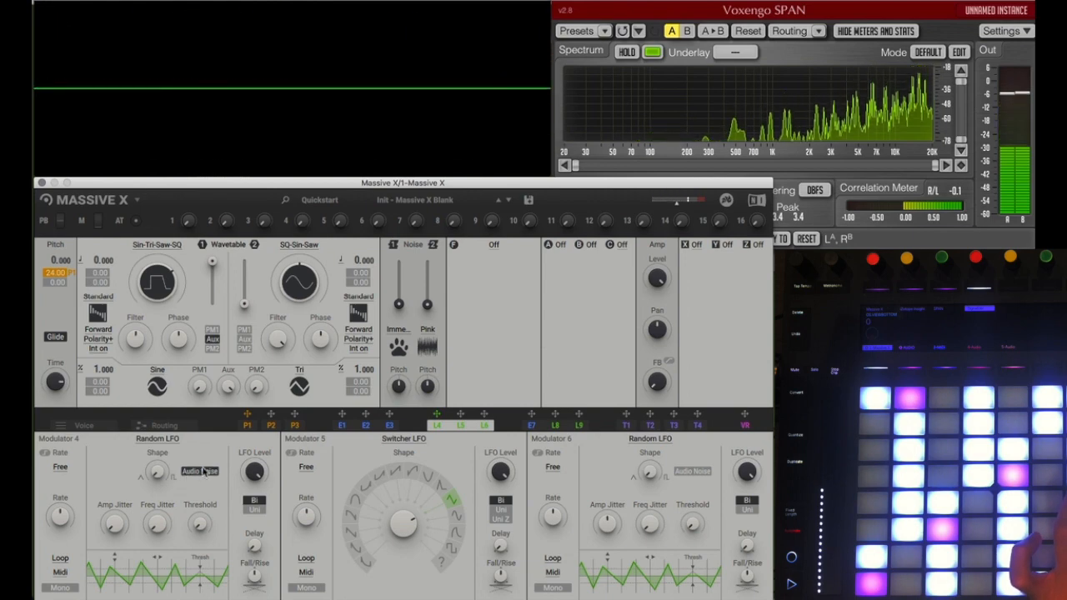
pyautogui.click(201, 471)
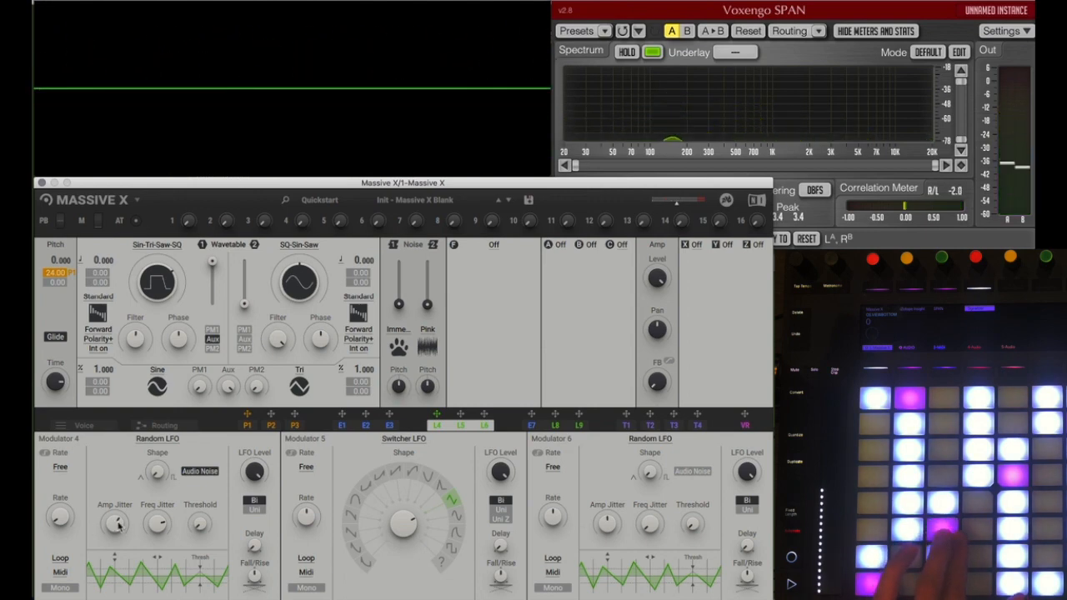
# Step: Route Mod 1 directly to the output with Oscillator 1 turned down, and adjust Modulator 4's Amp Jitter
pyautogui.click(164, 426)
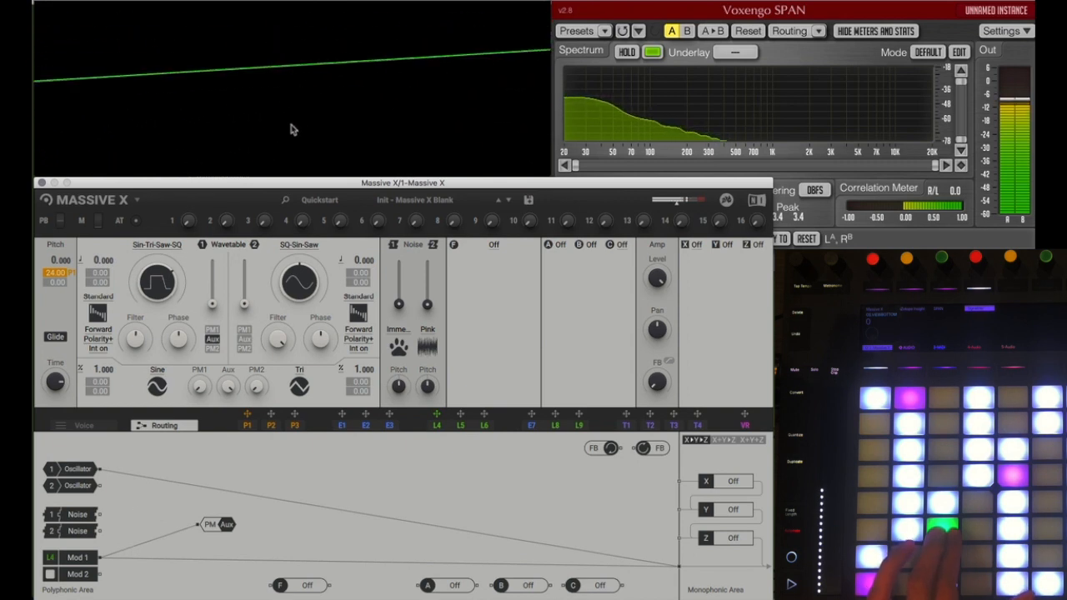
pyautogui.click(436, 425)
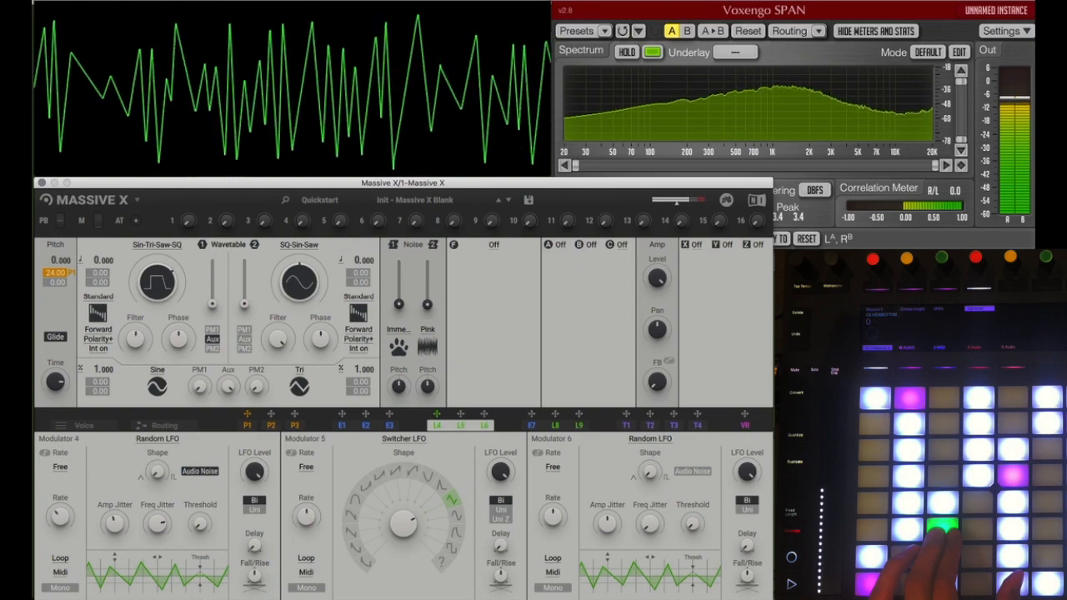
pyautogui.moveTo(112, 523); pyautogui.dragTo(111, 575)
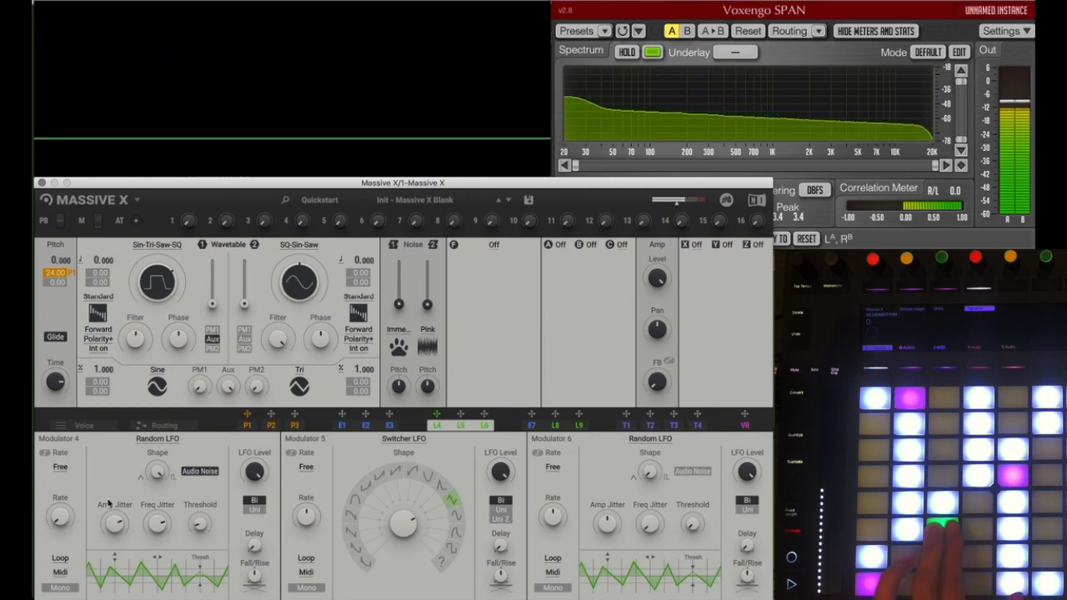
# Step: Raise the Noise 1 level slightly and route Noise 1 into the PM Aux input alongside Mod 1
pyautogui.click(160, 425)
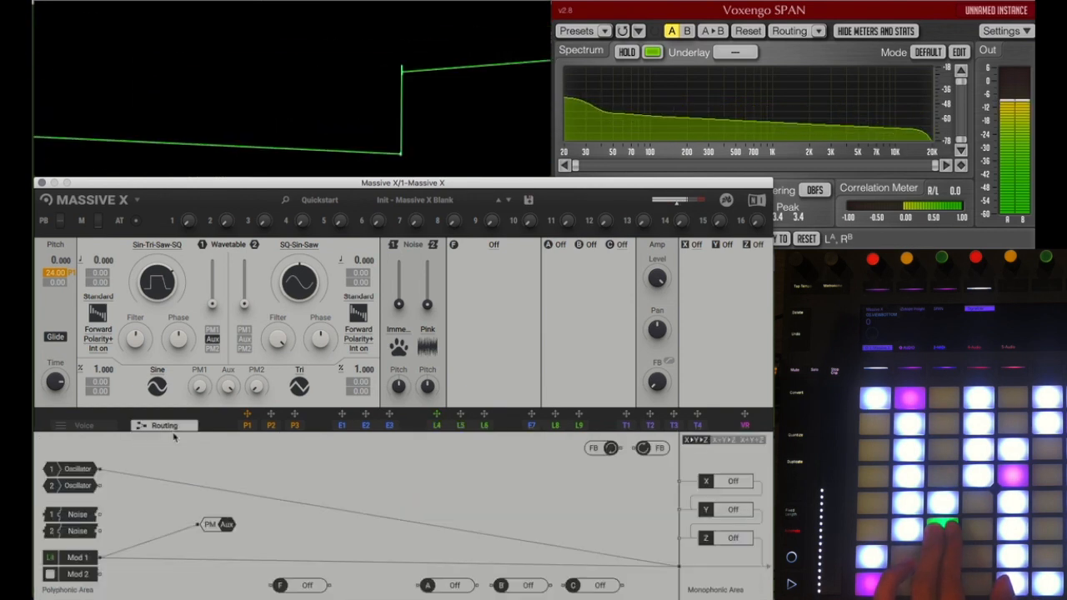
pyautogui.moveTo(399, 304); pyautogui.dragTo(399, 288)
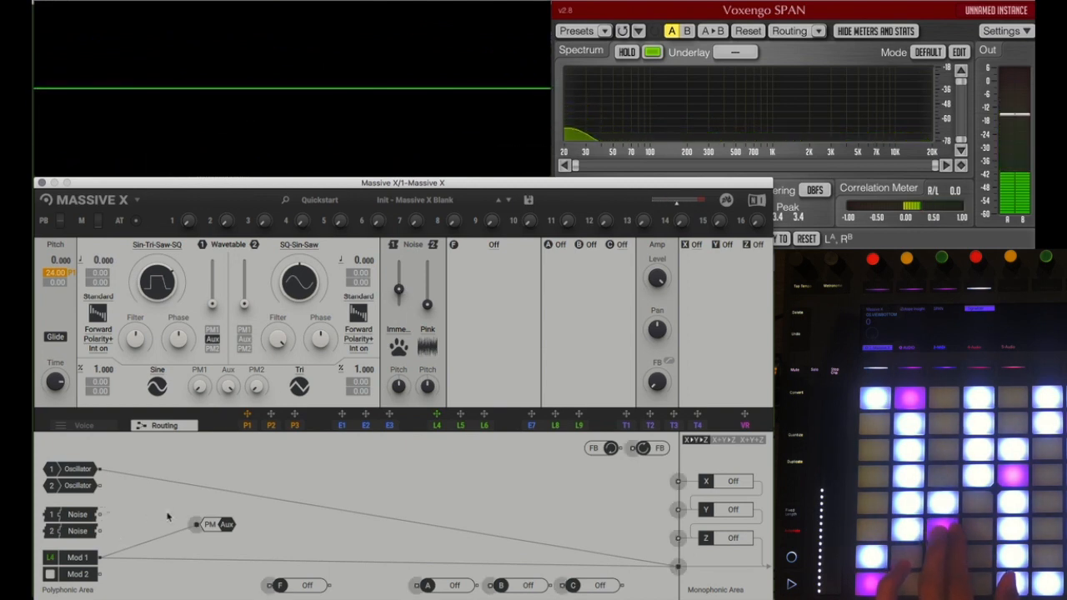
pyautogui.moveTo(195, 526); pyautogui.dragTo(196, 525)
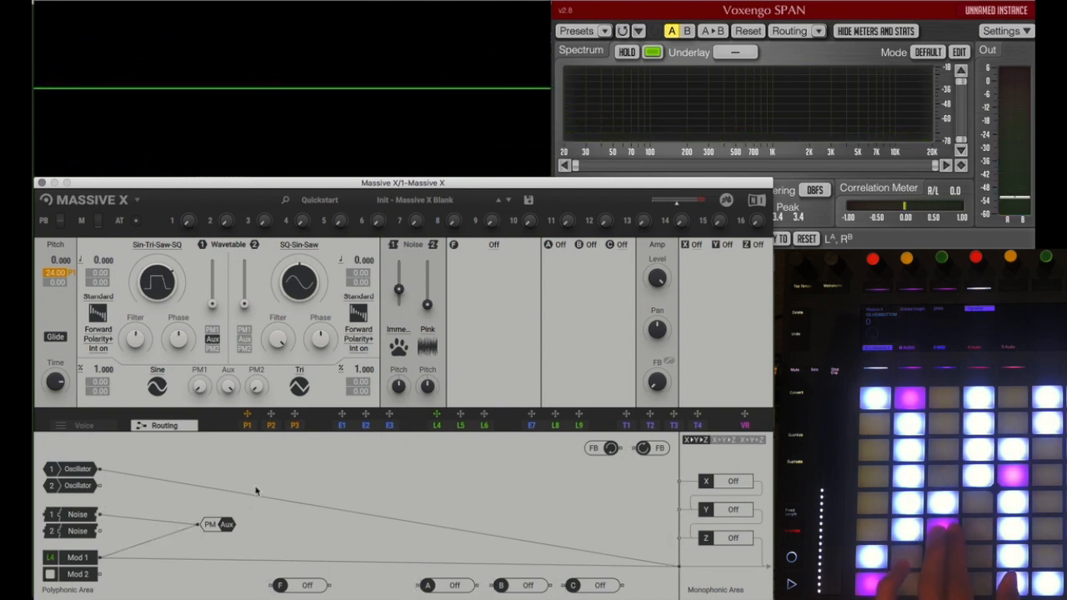
# Step: Load the Creak filter and set insert effect A to Distortion
pyautogui.click(493, 247)
pyautogui.click(483, 301)
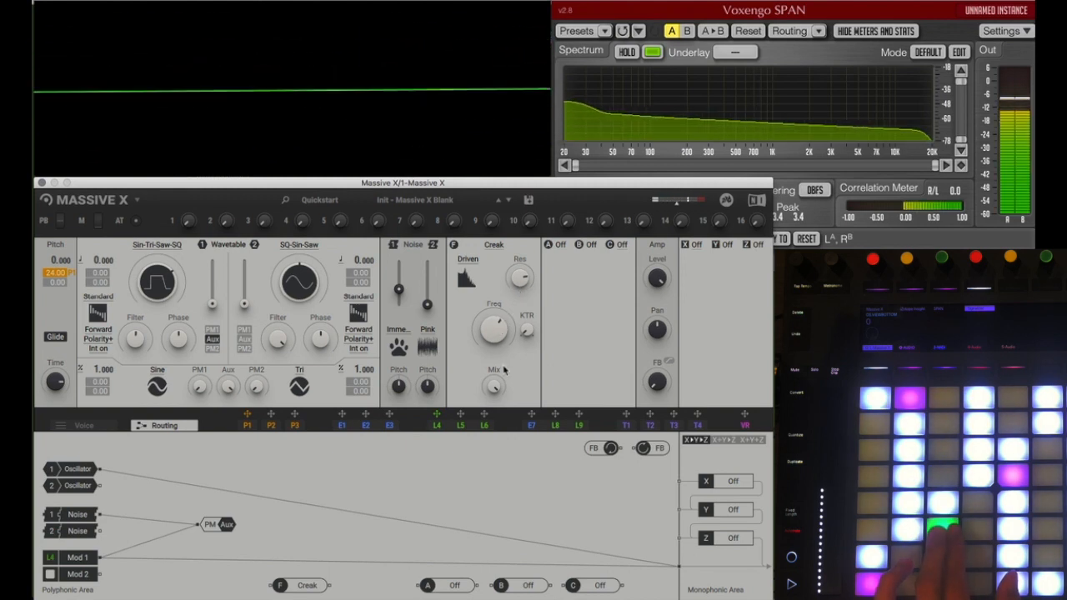
pyautogui.click(562, 247)
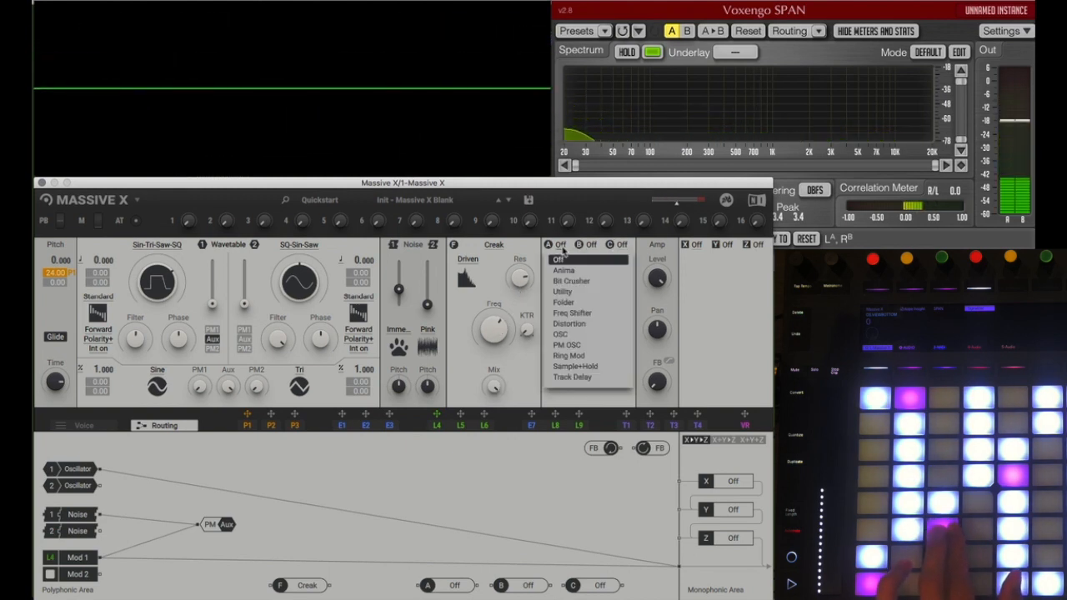
pyautogui.click(568, 323)
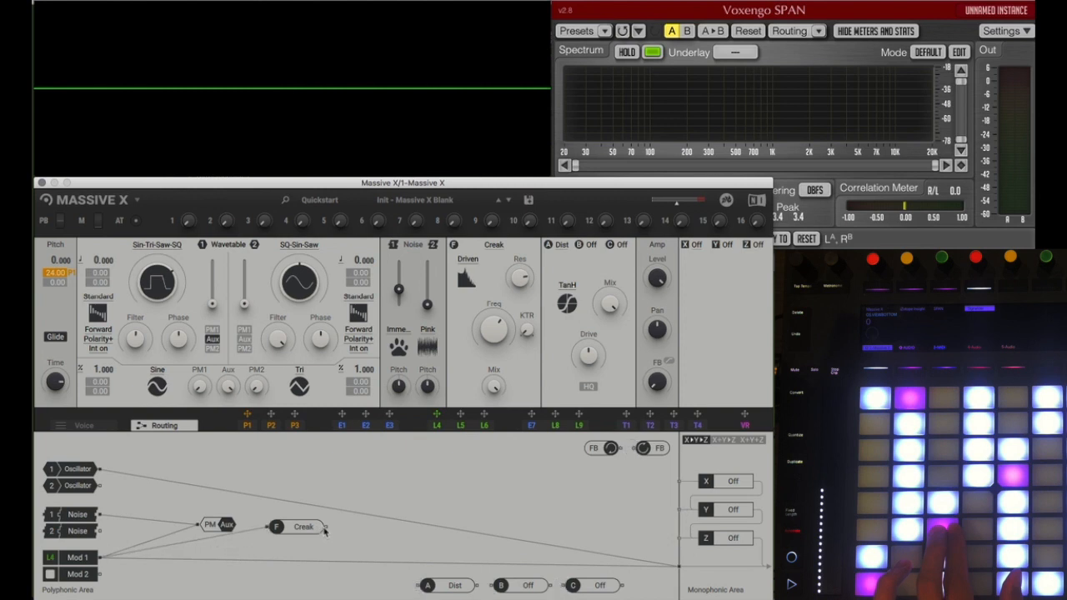
# Step: Route Mod 1 through the Creak filter and inserts A, B and C to the output, replacing its direct output connection
pyautogui.moveTo(325, 527); pyautogui.dragTo(343, 541)
pyautogui.moveTo(414, 586); pyautogui.dragTo(419, 585)
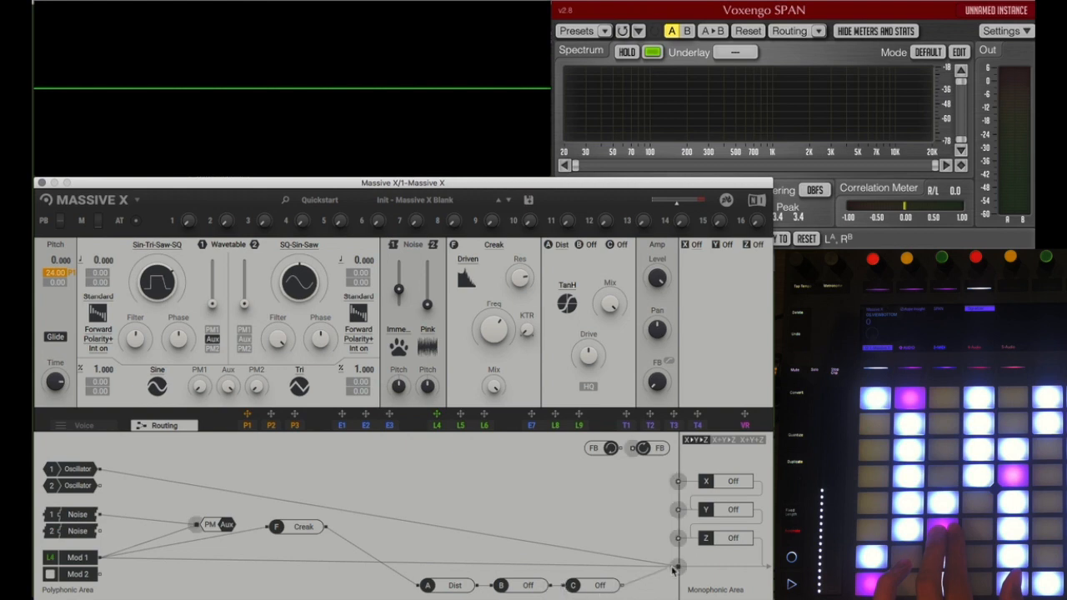
pyautogui.moveTo(671, 570); pyautogui.dragTo(677, 567)
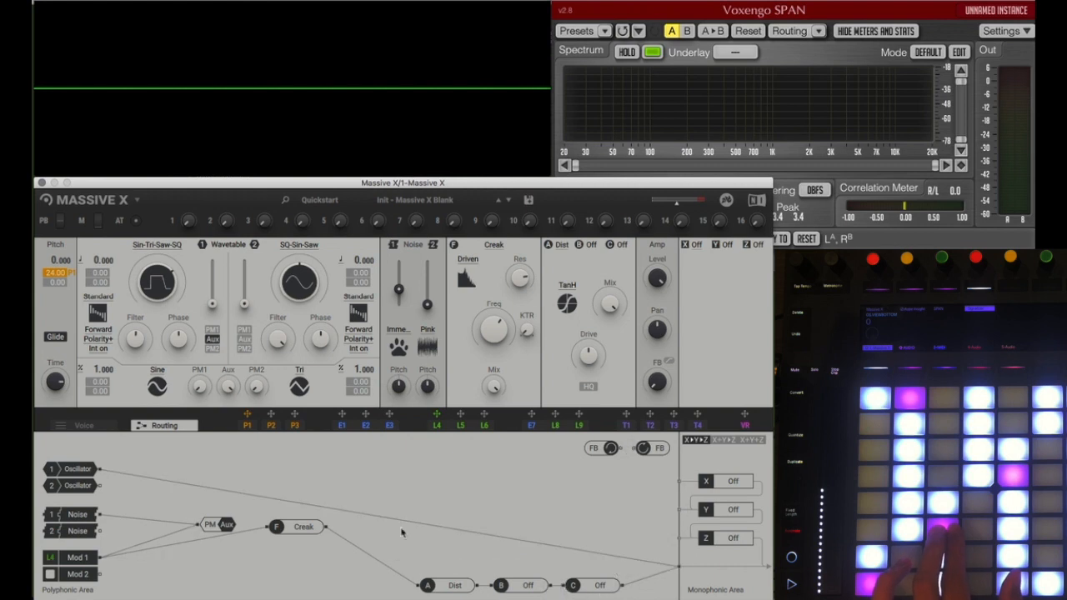
pyautogui.moveTo(299, 542); pyautogui.dragTo(292, 585)
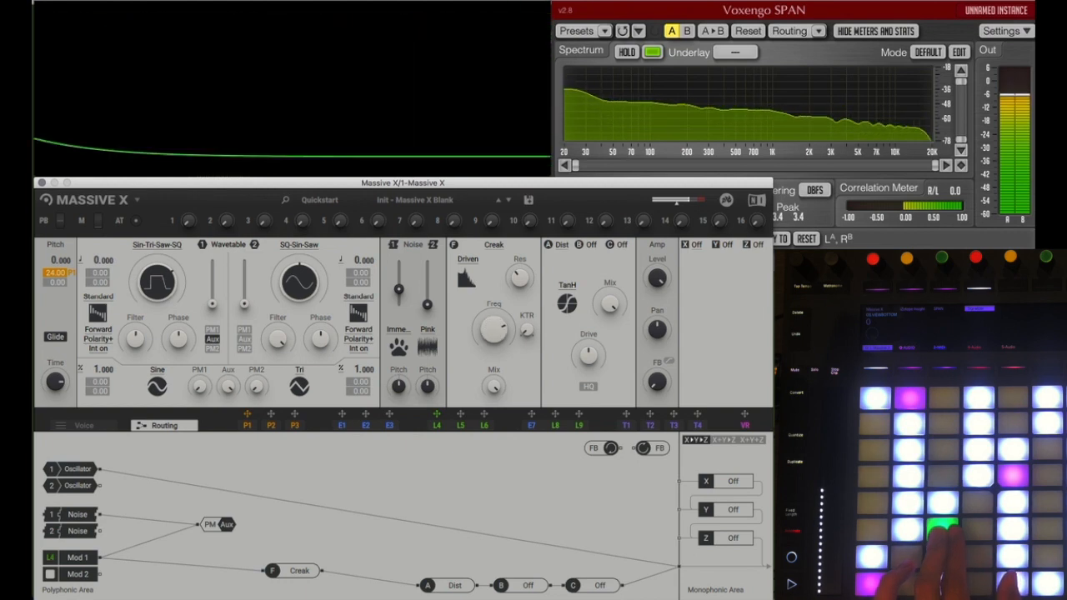
# Step: Set insert effect B to Track Delay with the 360°/50ms range and Fix mode
pyautogui.click(591, 246)
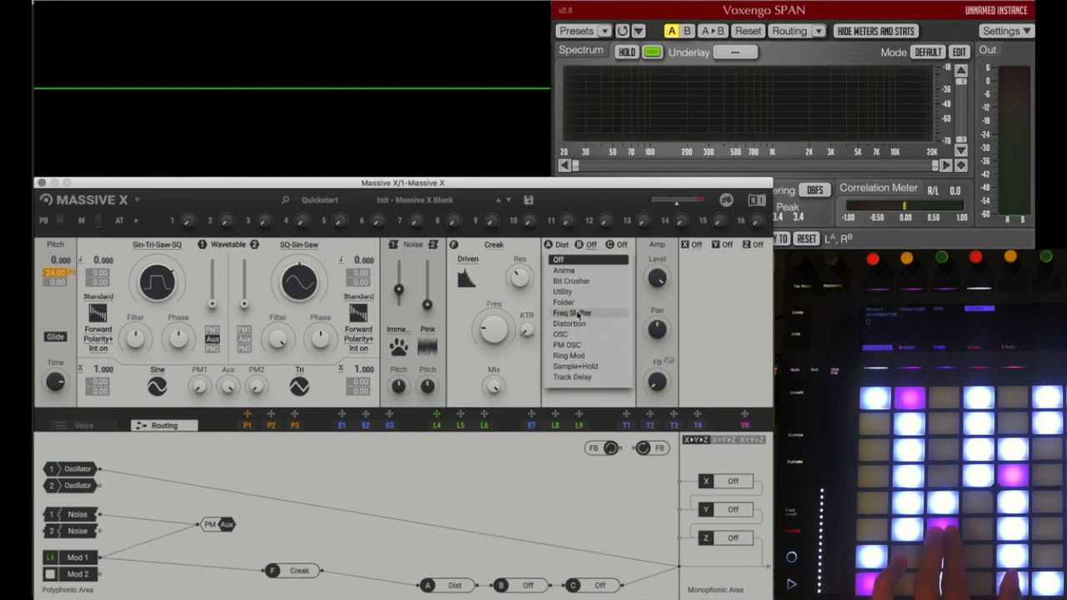
pyautogui.click(572, 377)
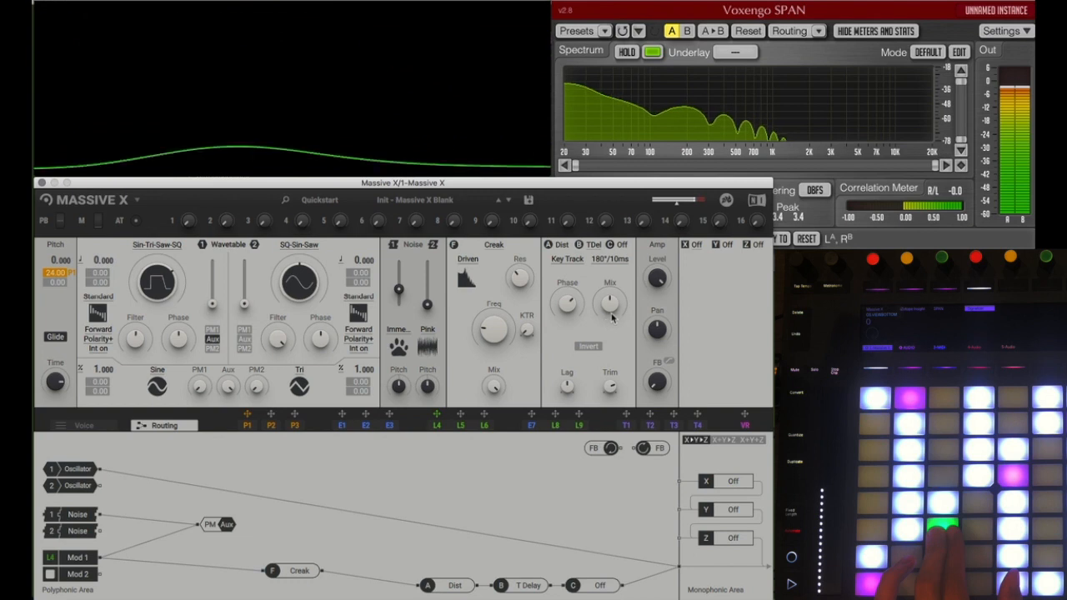
pyautogui.click(609, 260)
pyautogui.click(602, 286)
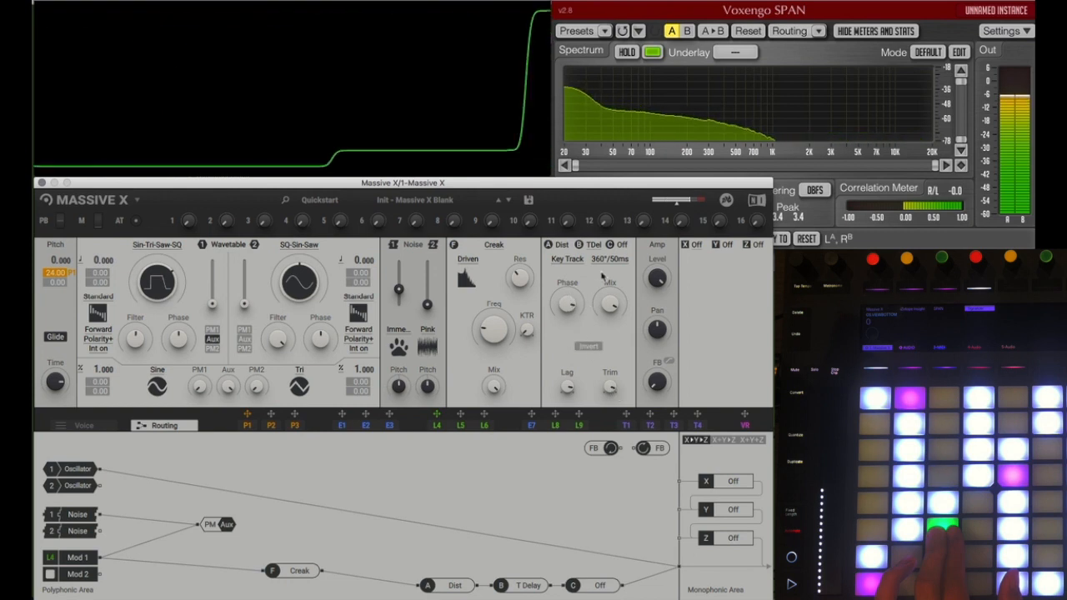
pyautogui.click(567, 259)
pyautogui.click(561, 286)
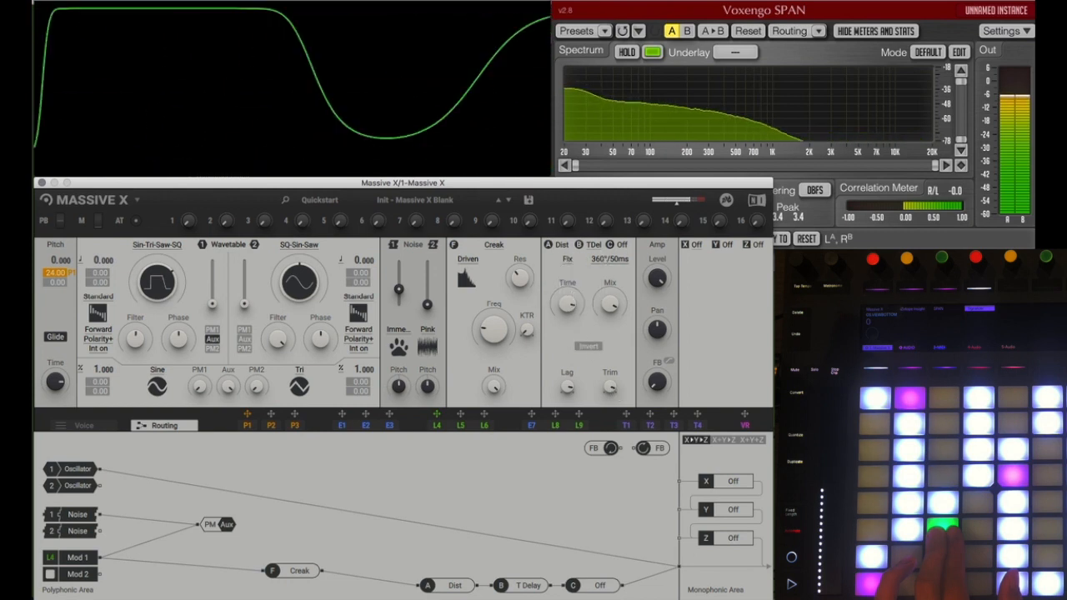